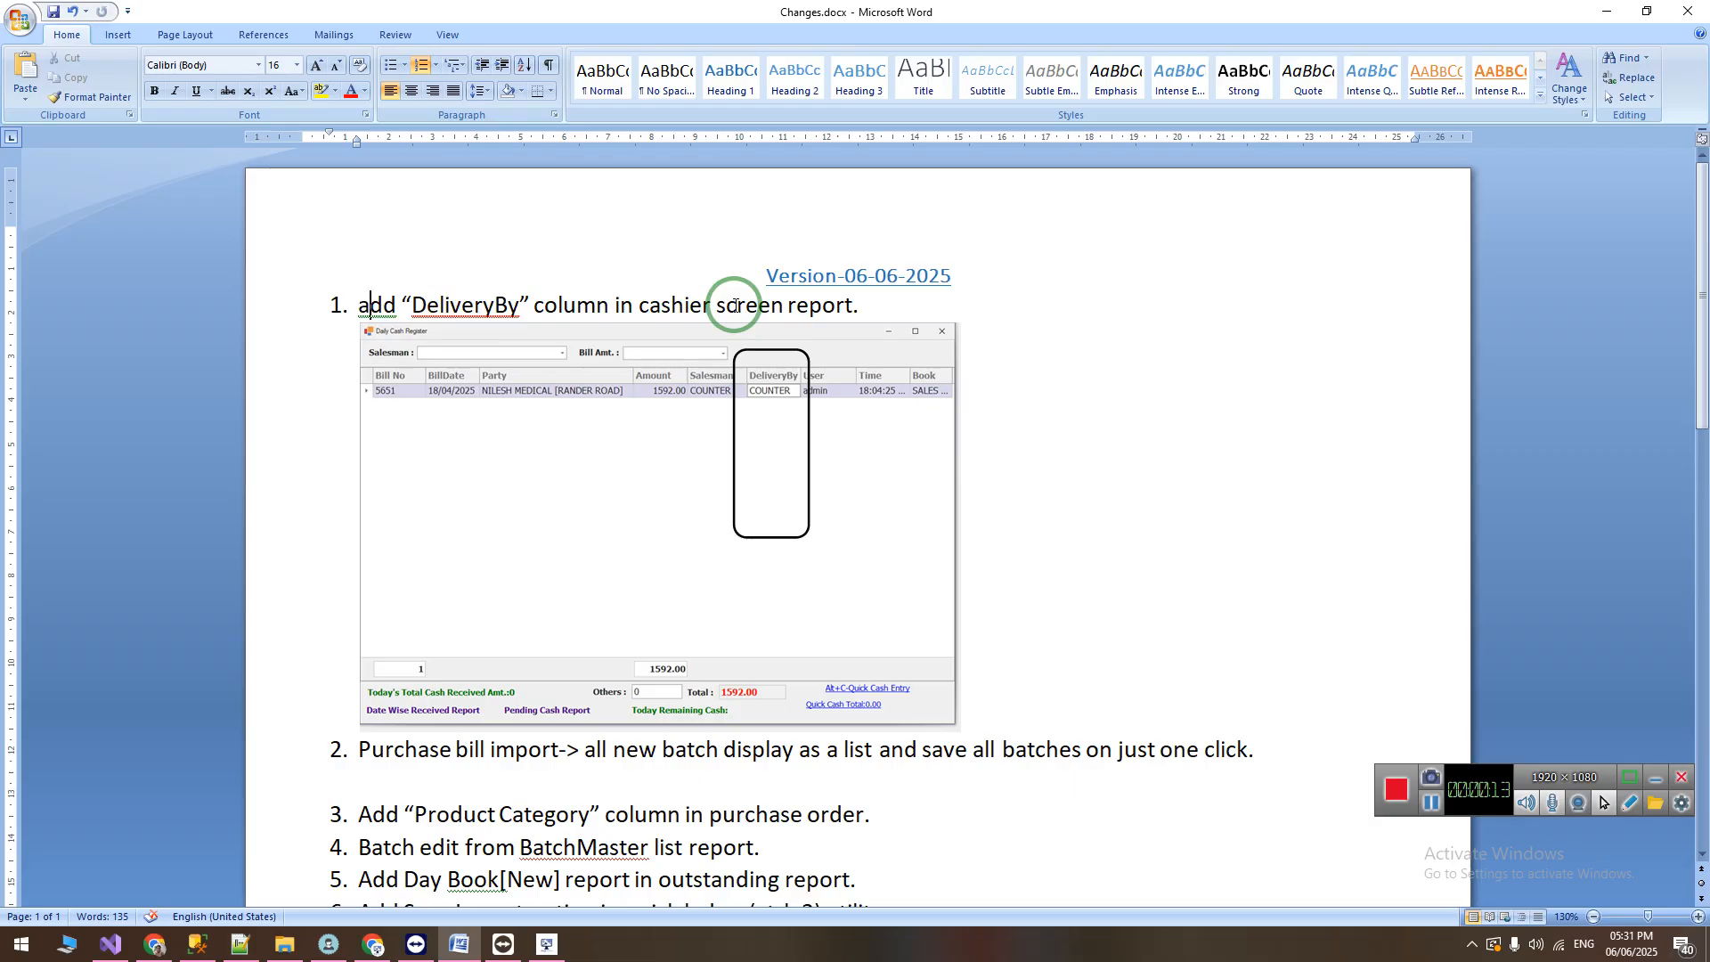
Step: Read the change note about the DeliveryBy column, then open the Daily Cash Register in the A MW DEMO application
drag(648, 304, 724, 304)
click(766, 305)
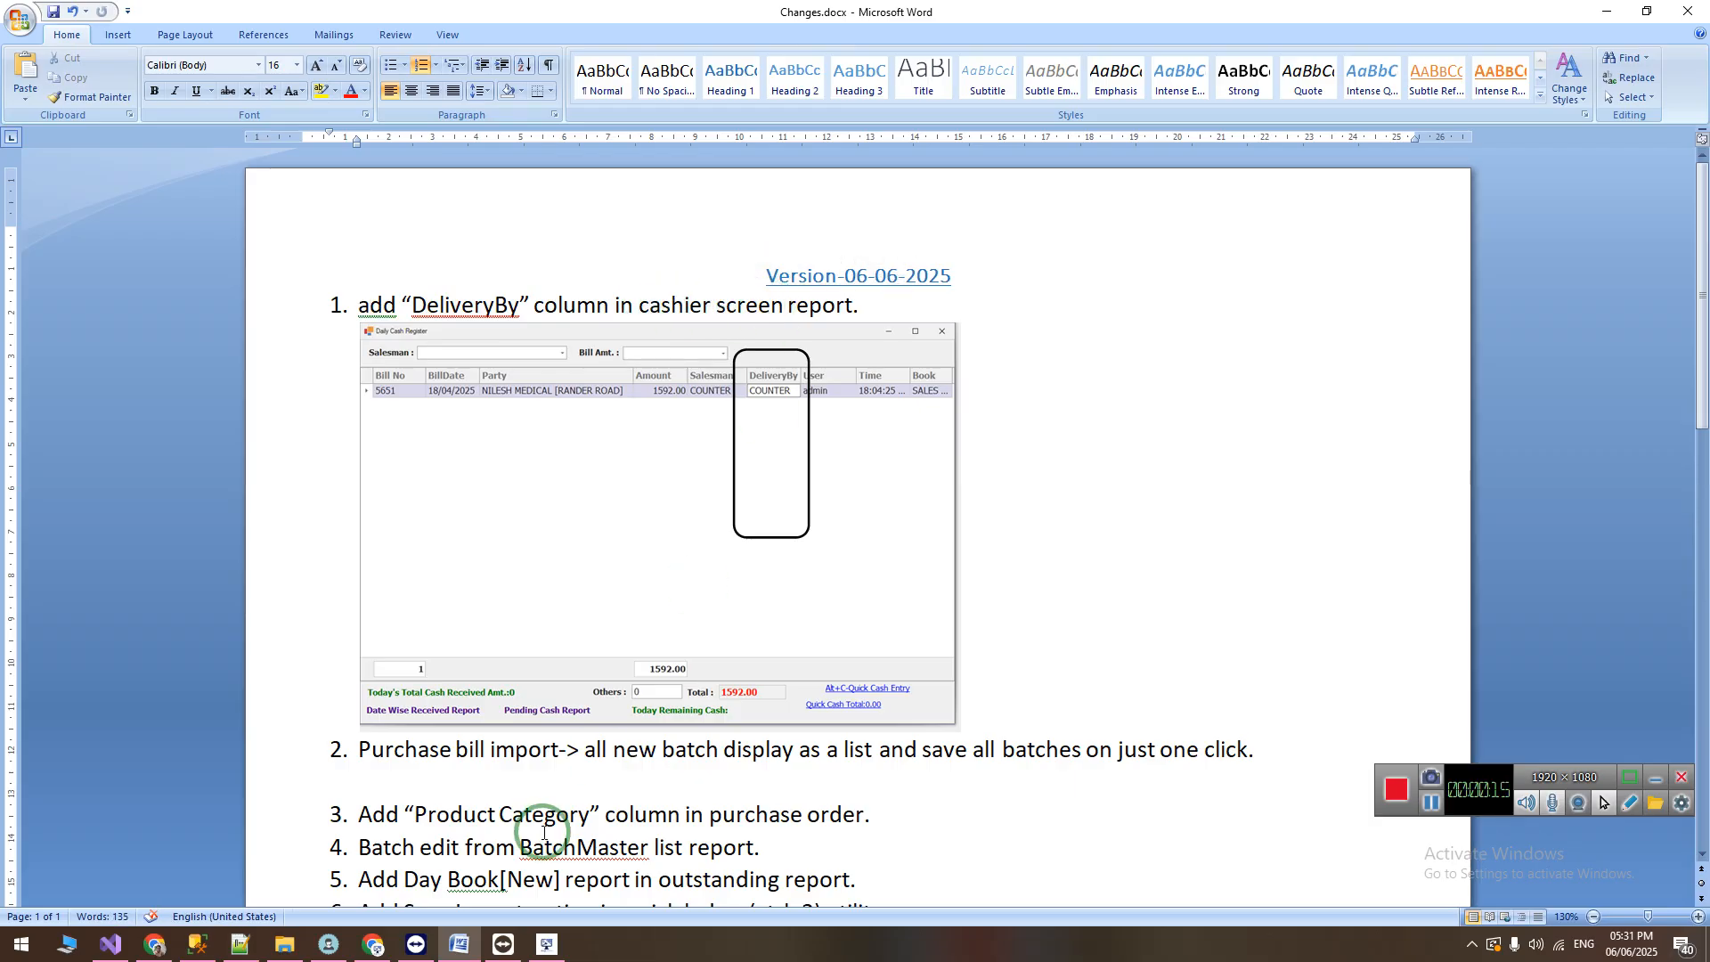
click(547, 946)
click(429, 492)
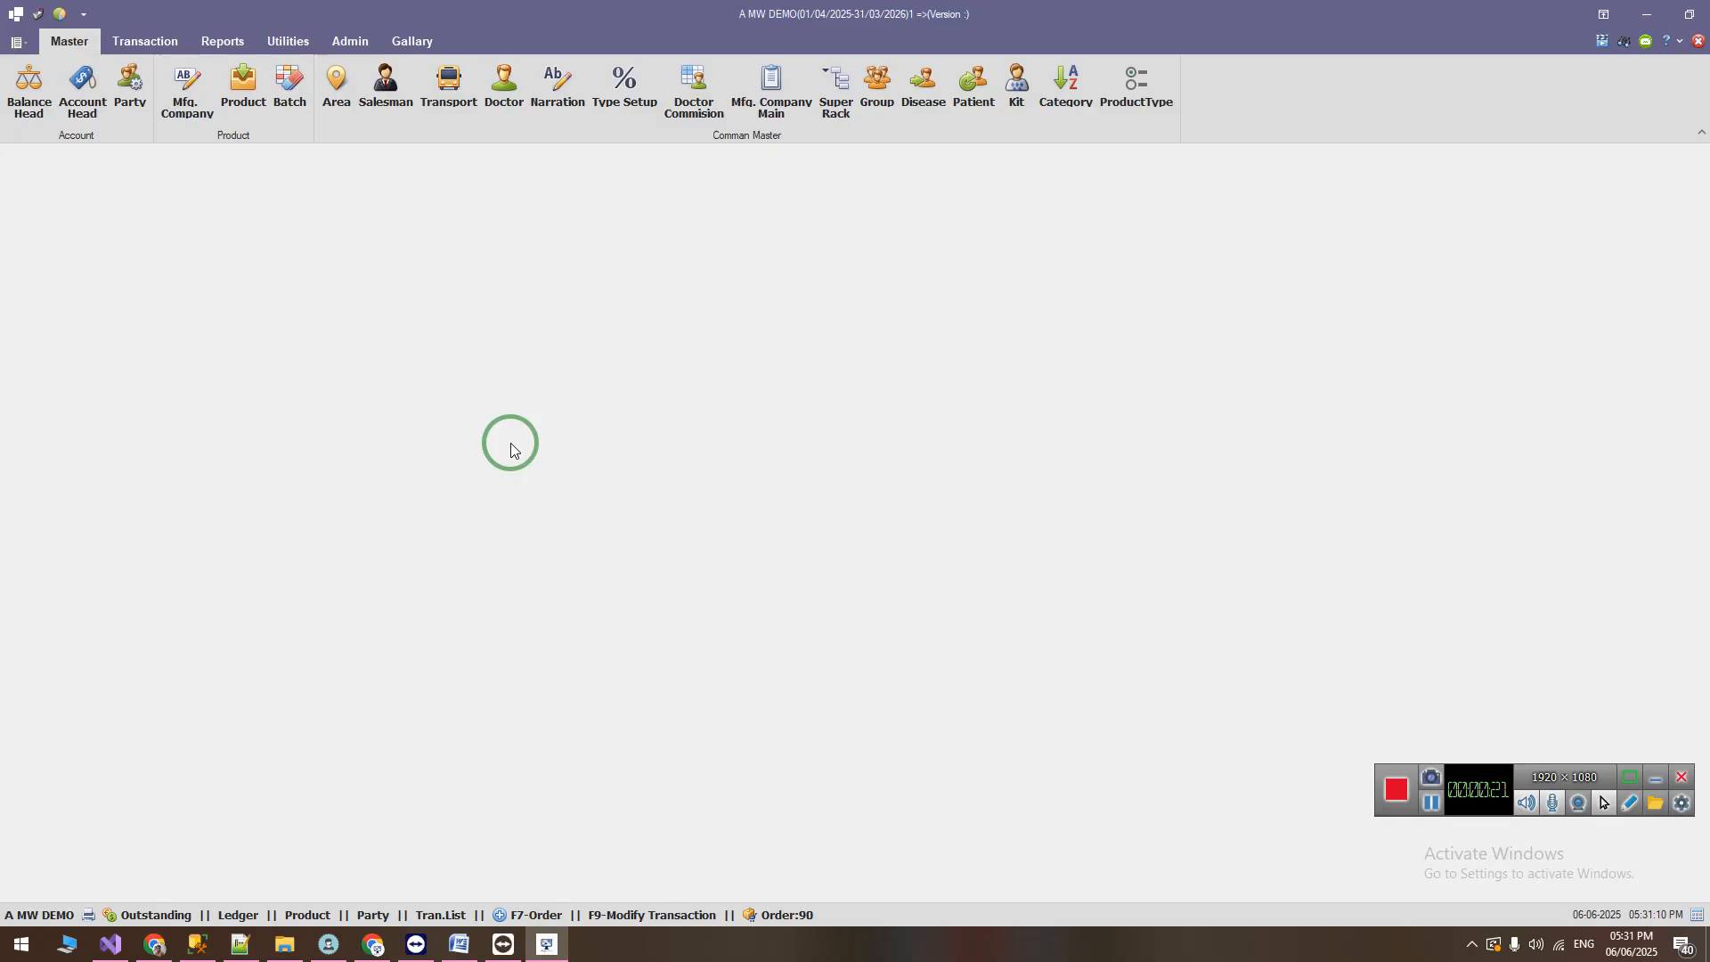
key(F8)
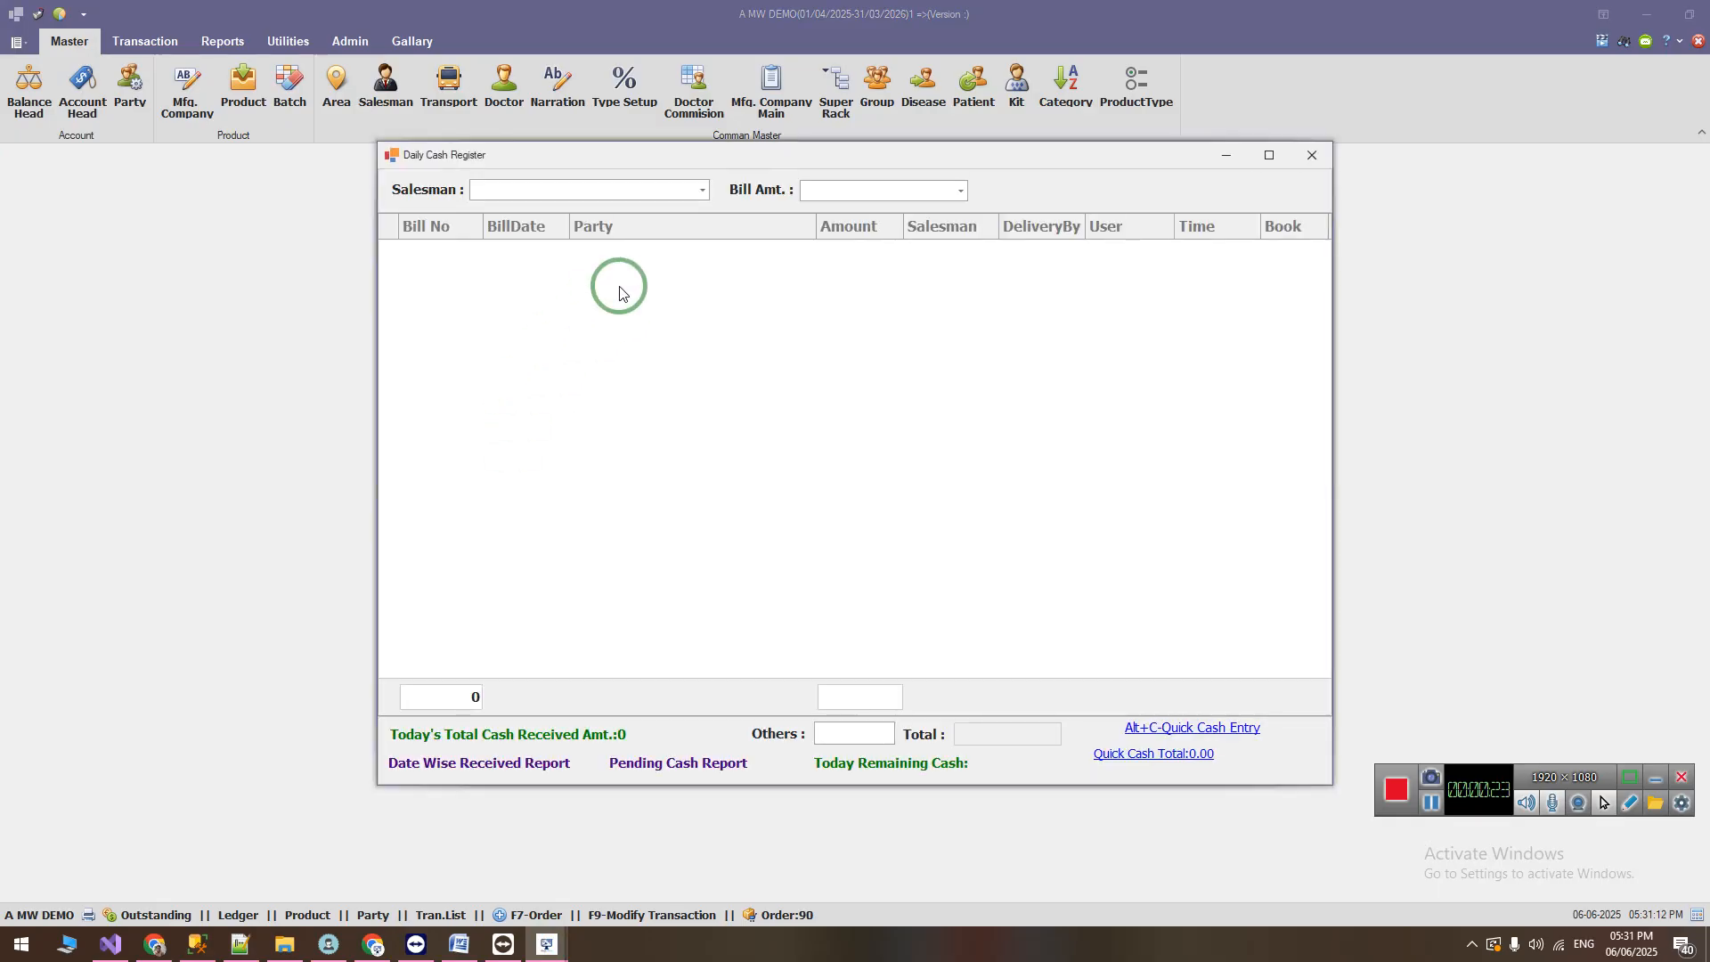
Step: Look up the 251.00 bill of NATIONAL MEDICAL [GOPIPURA] in the cash register and examine its DeliveryBy entry before closing the register
click(814, 197)
text(2)
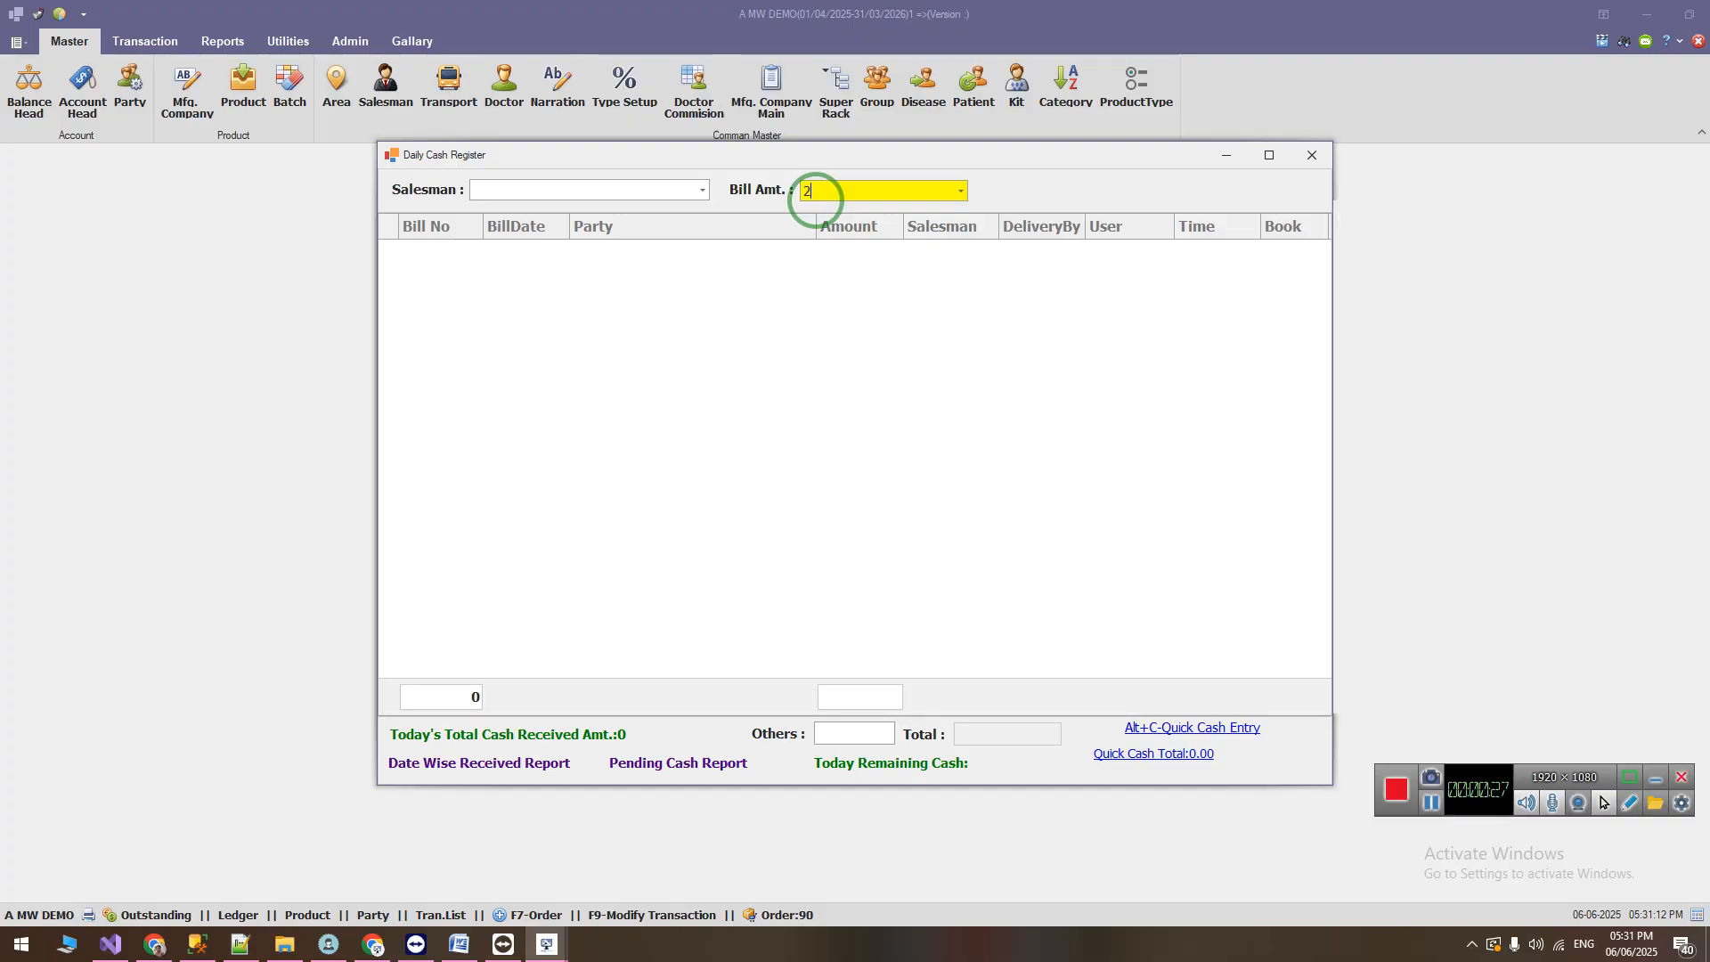
text(51)
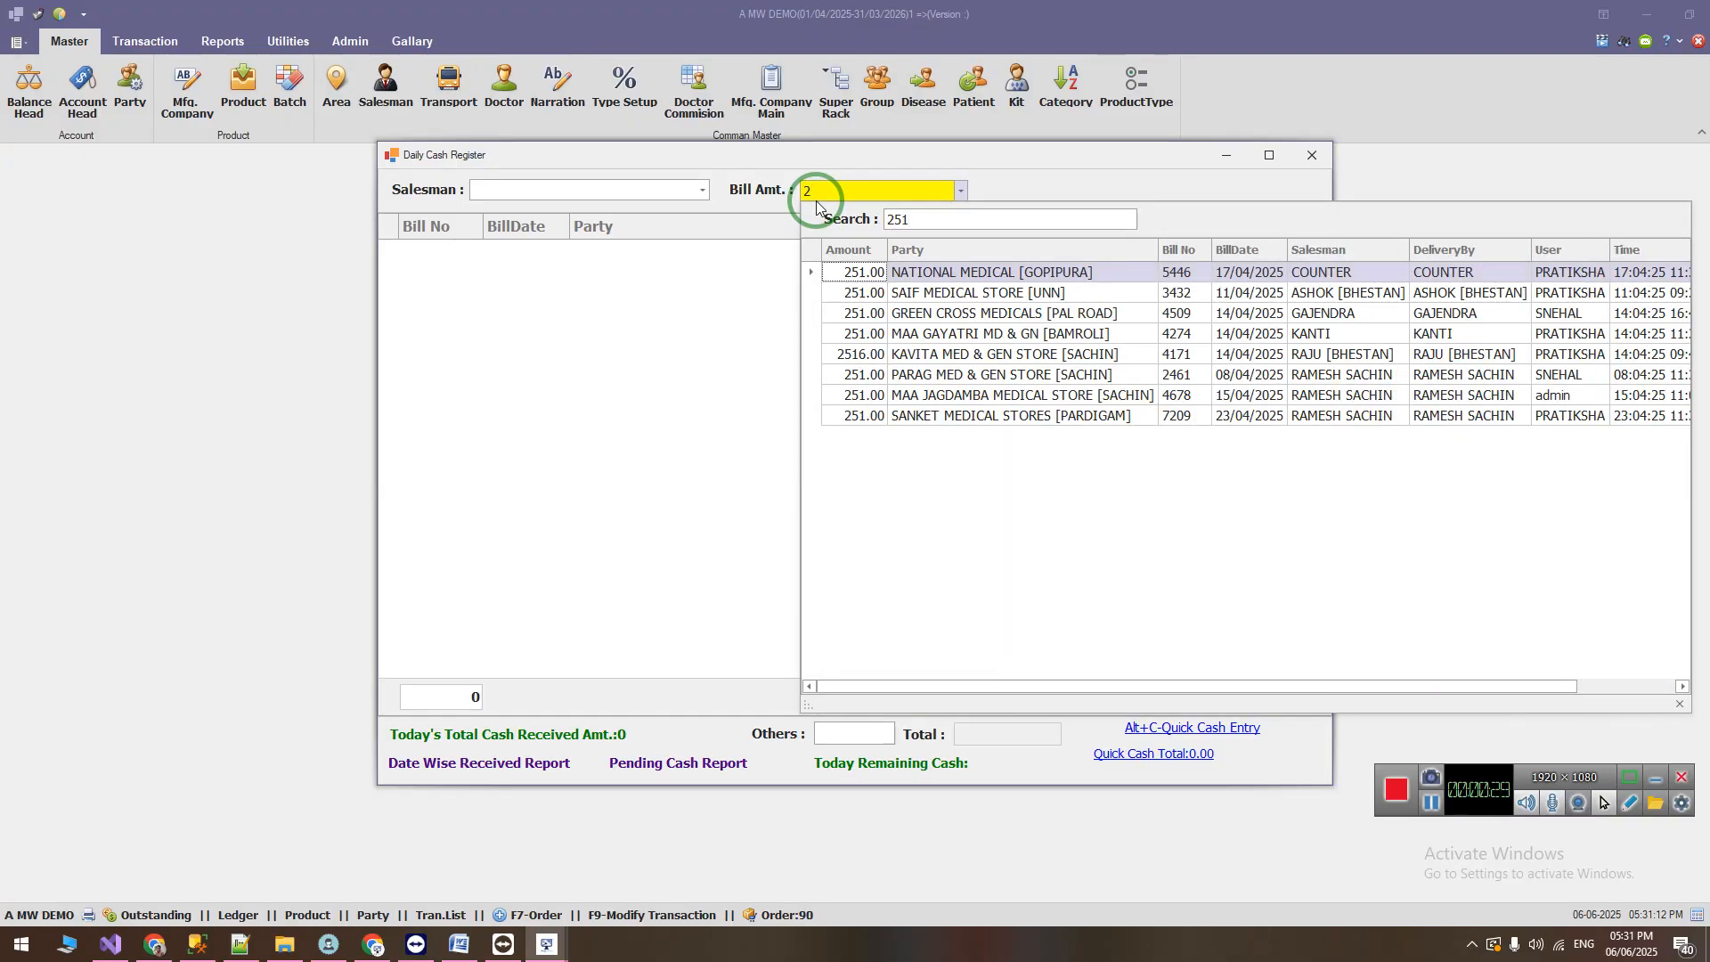
key(Down)
key(Up)
key(Return)
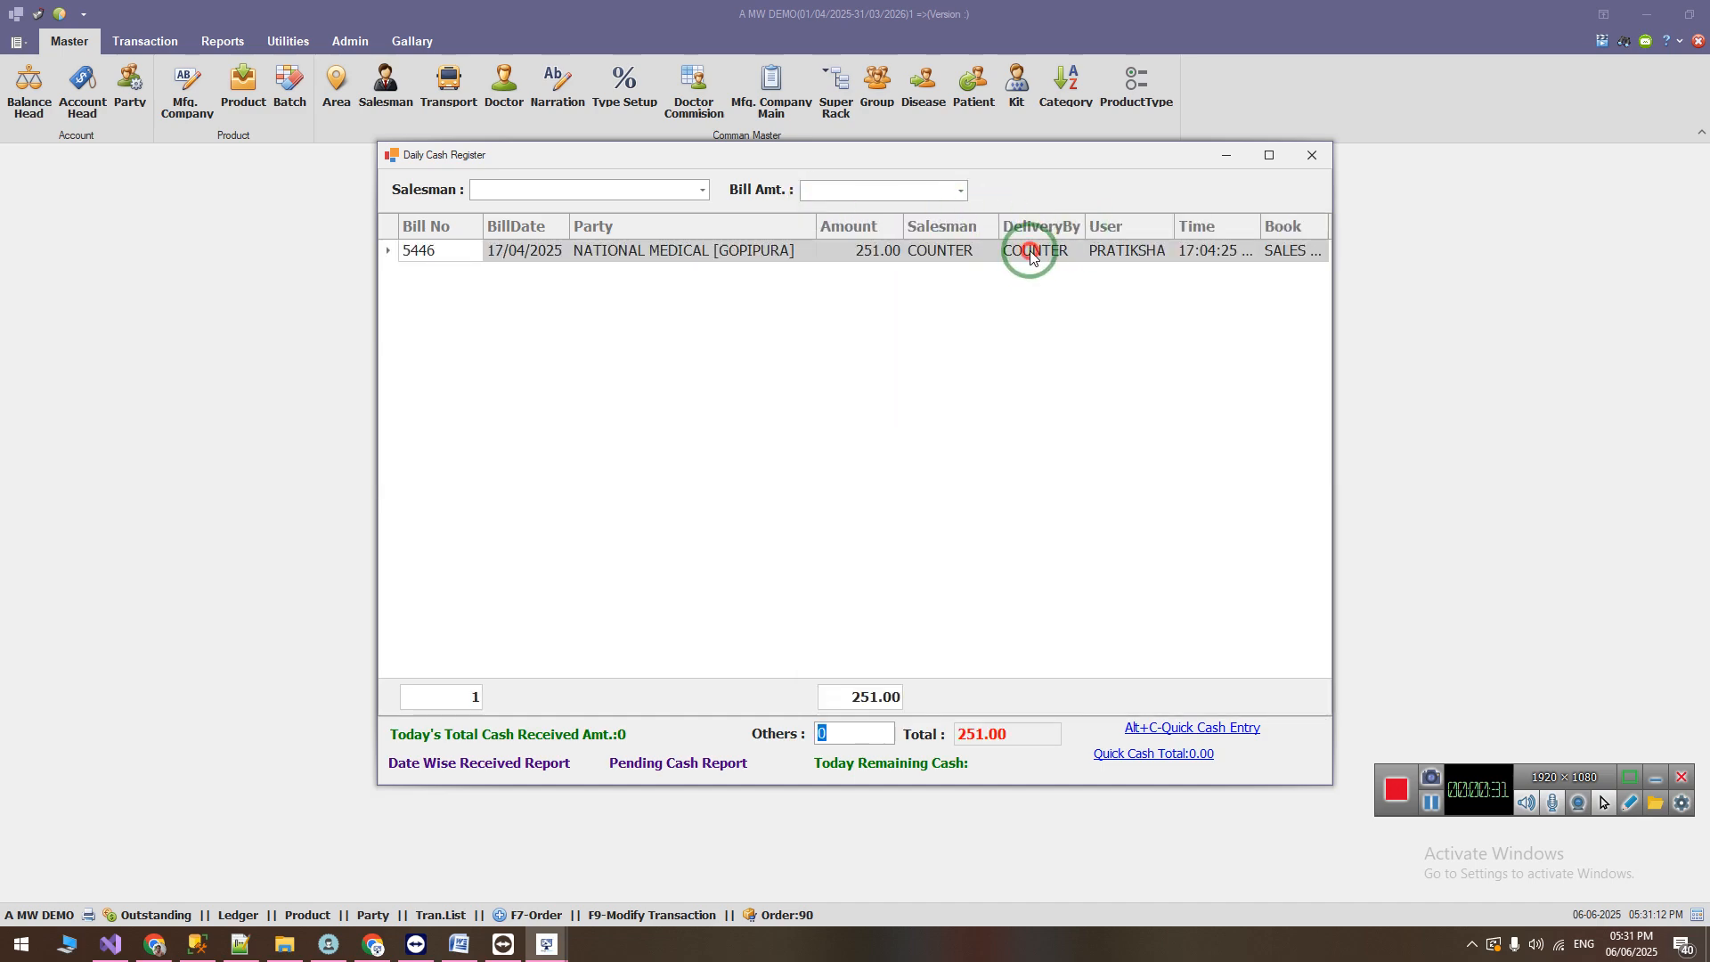
click(1030, 255)
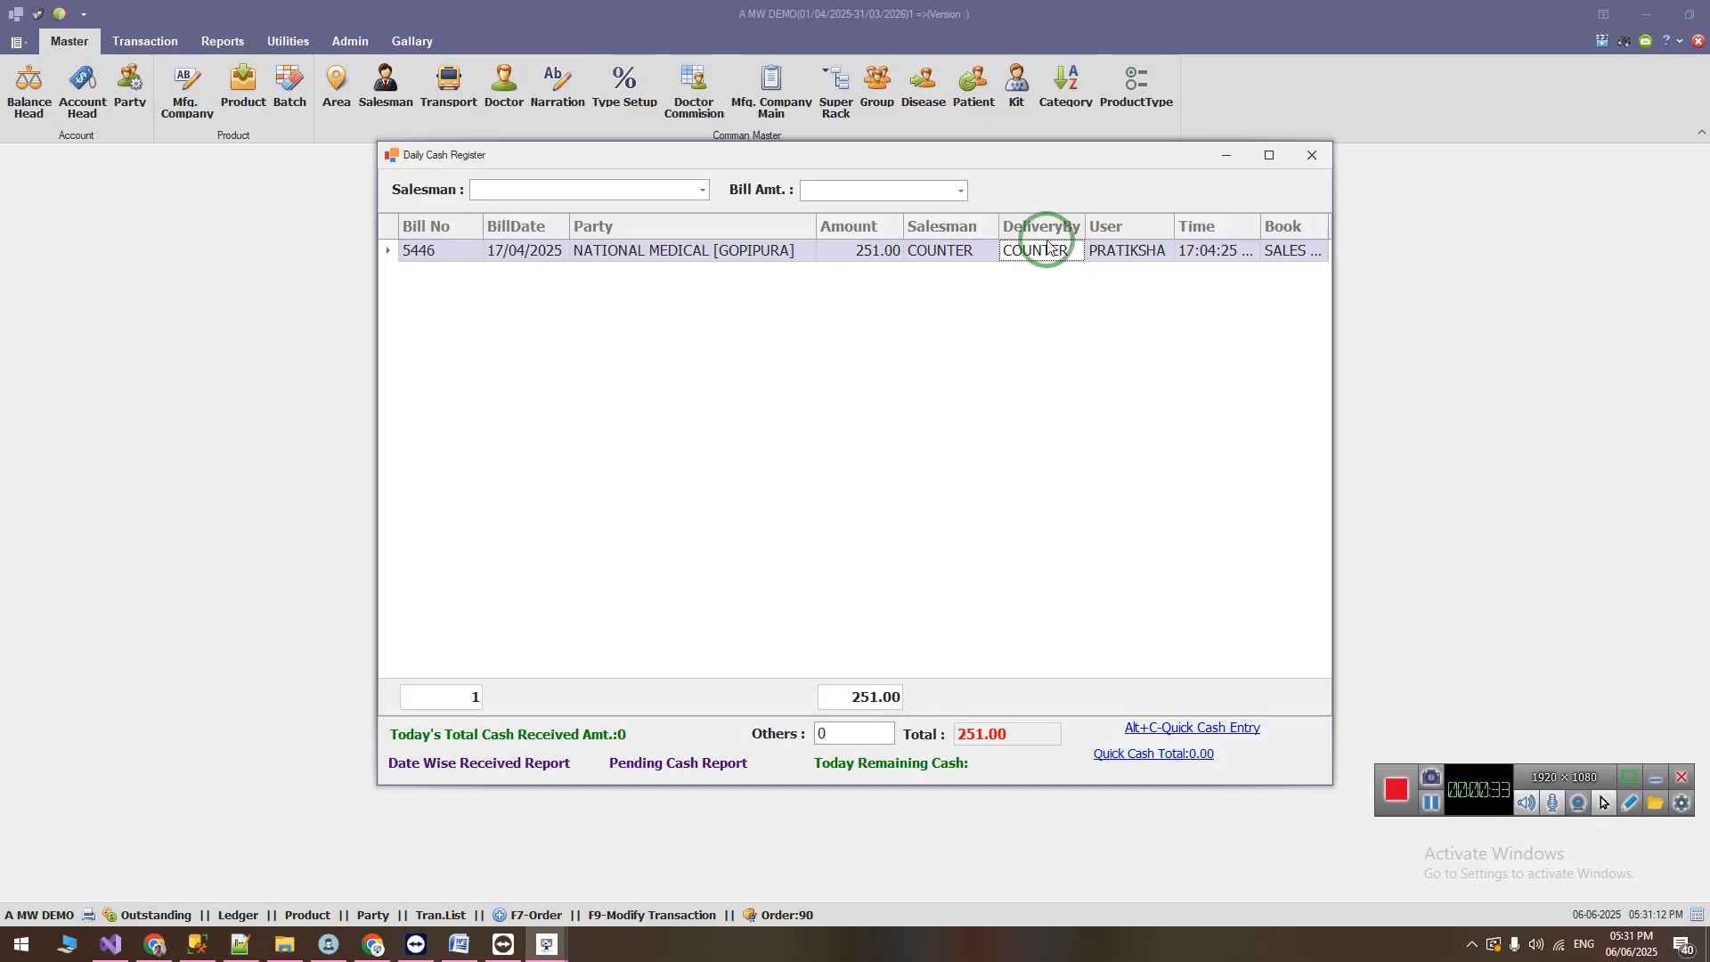
click(1326, 153)
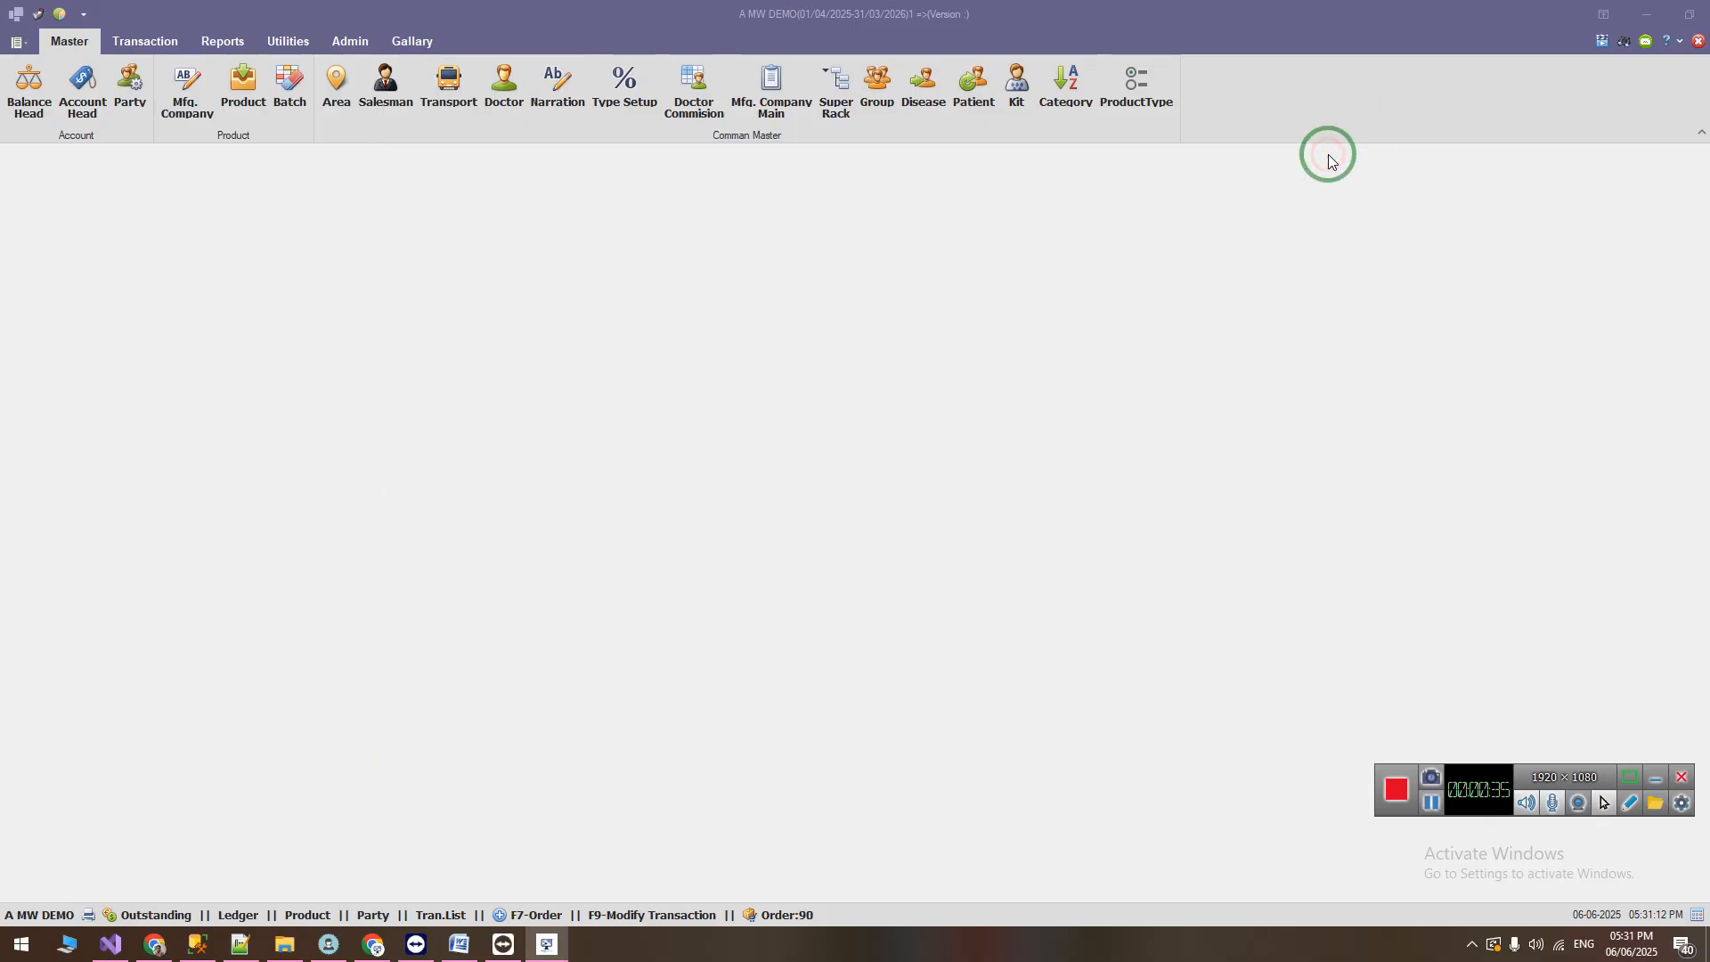
Step: Switch to Changes.docx in Word and read item 2 about listing and saving all new batches during purchase bill import
click(458, 945)
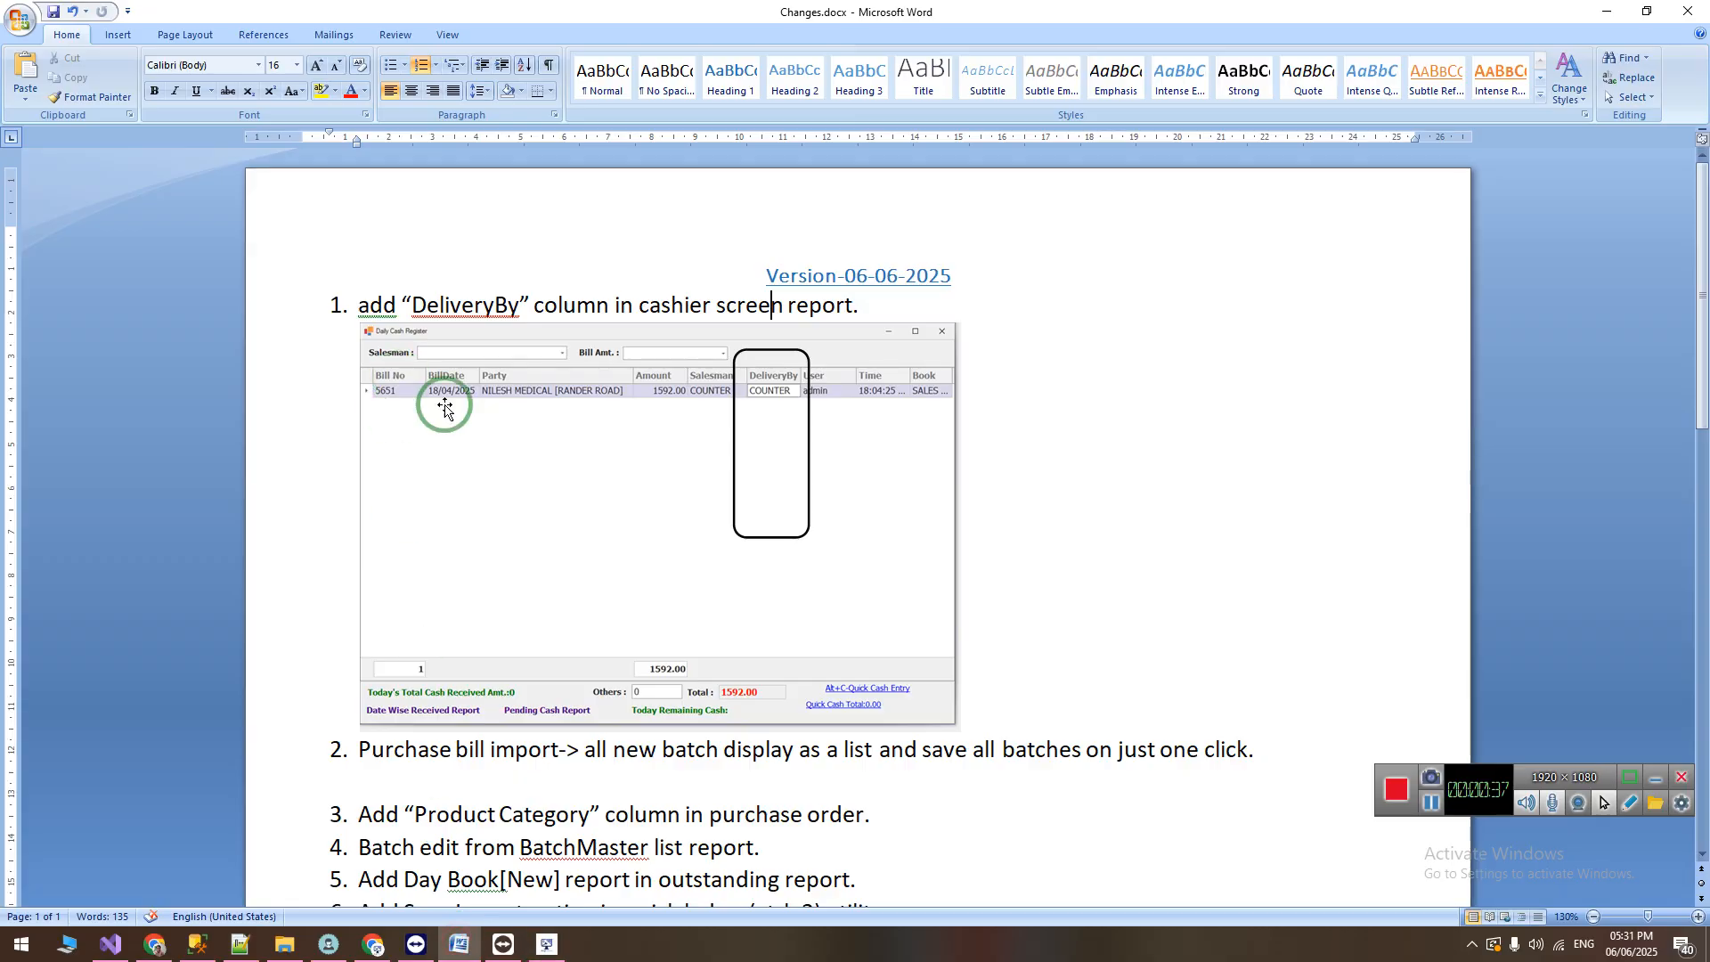
scroll(454, 552, down, 4)
triple_click(443, 528)
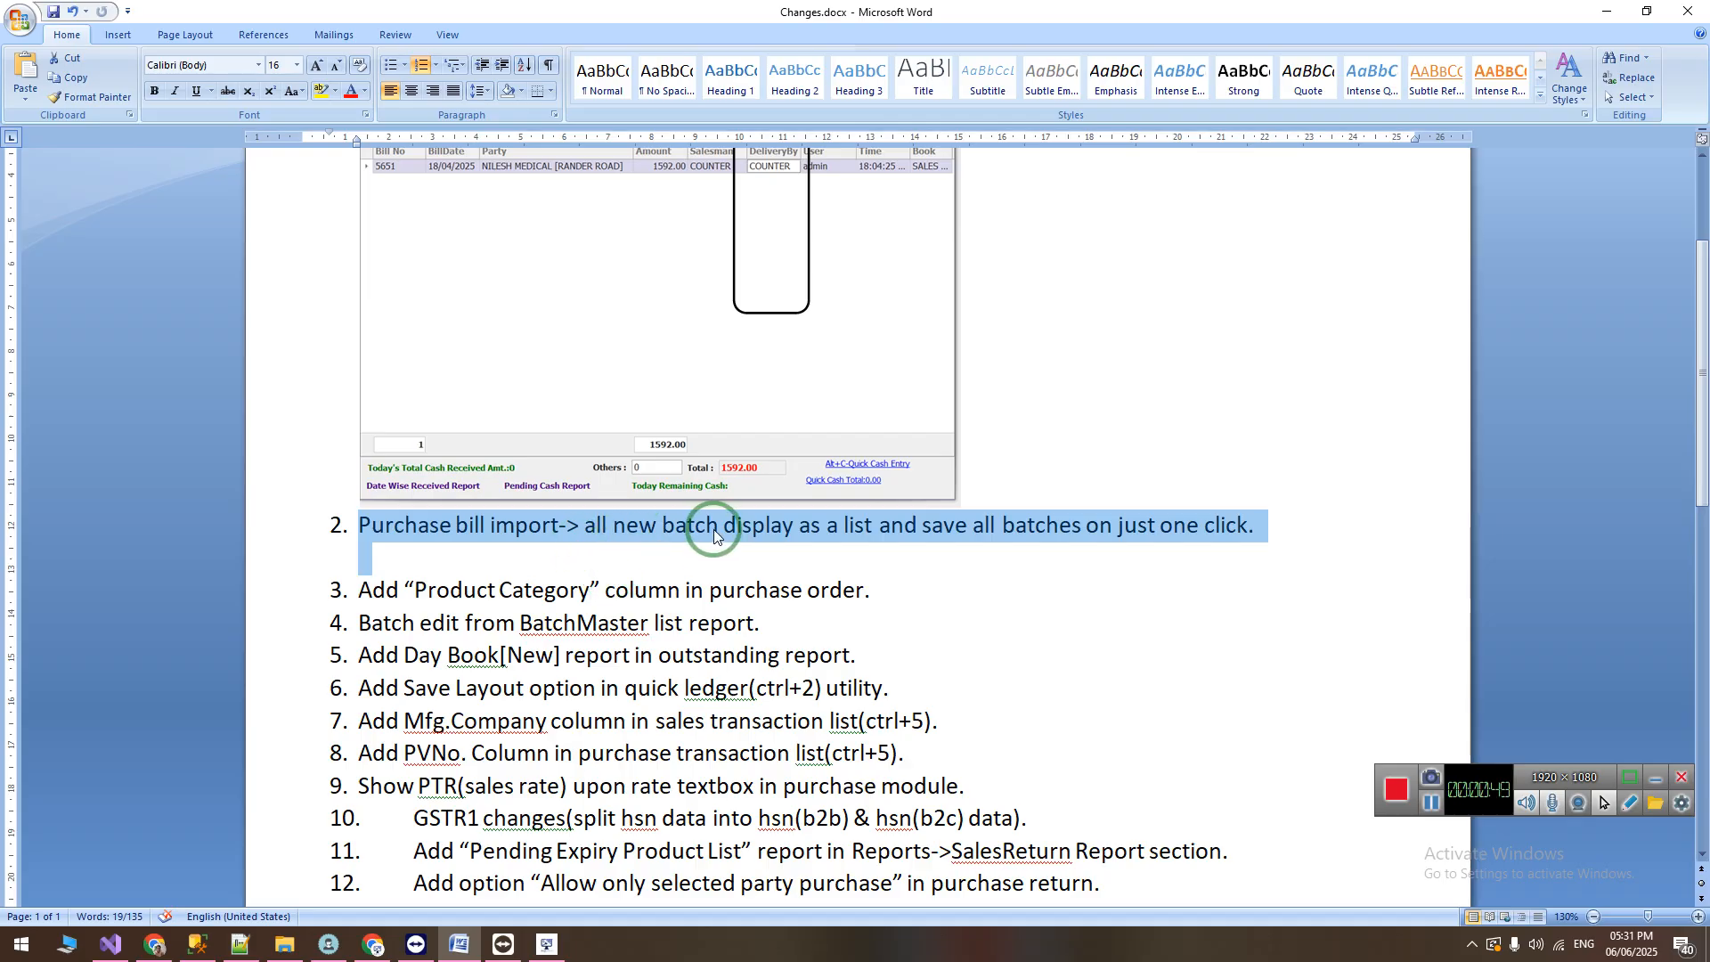
click(623, 526)
drag(586, 526, 998, 528)
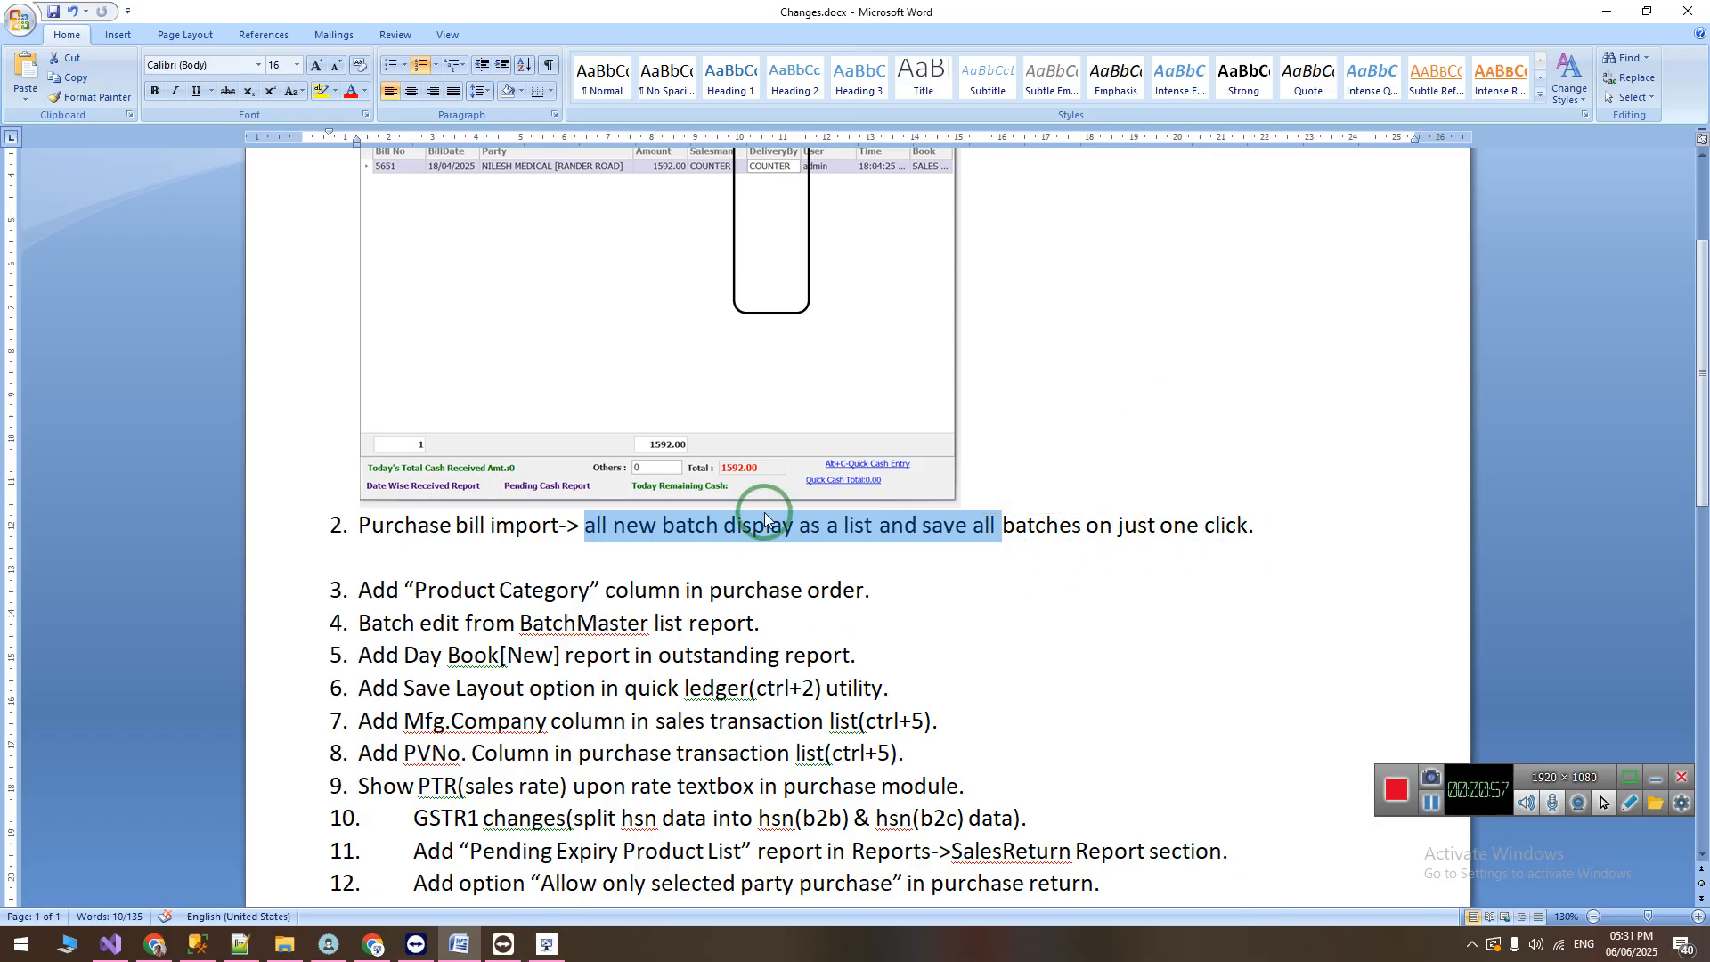
click(460, 559)
Step: Switch to the A MW DEMO application, open a purchase entry and start its invoice import from CSV
click(548, 947)
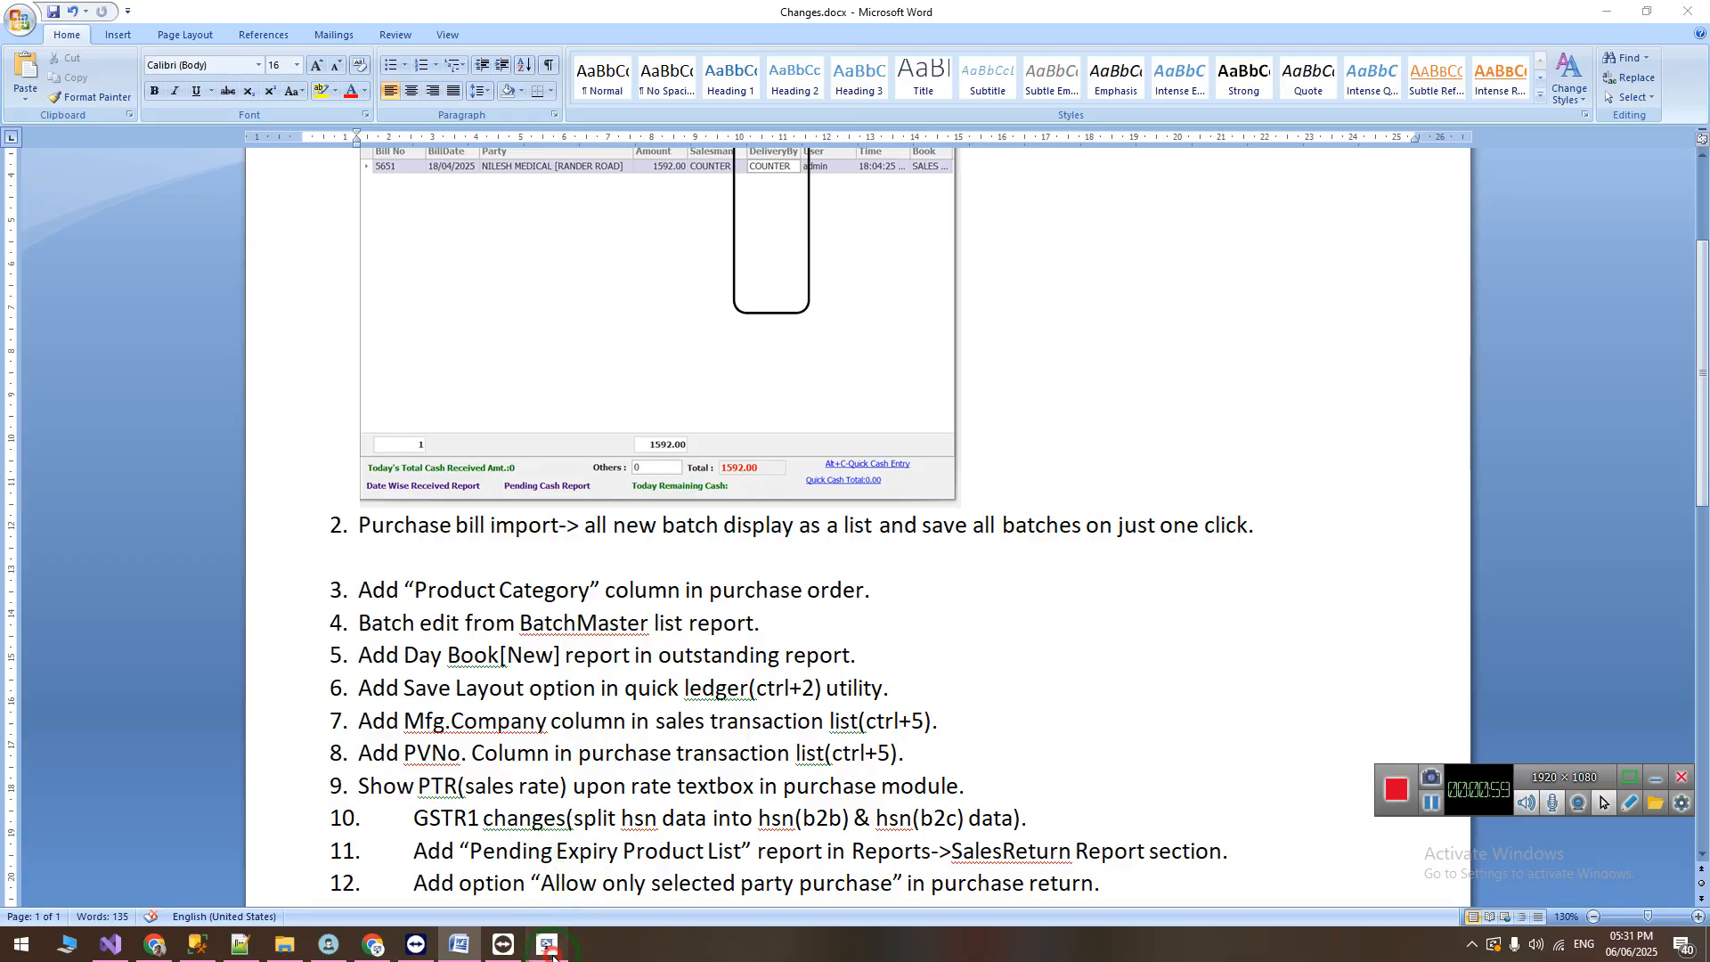
click(155, 41)
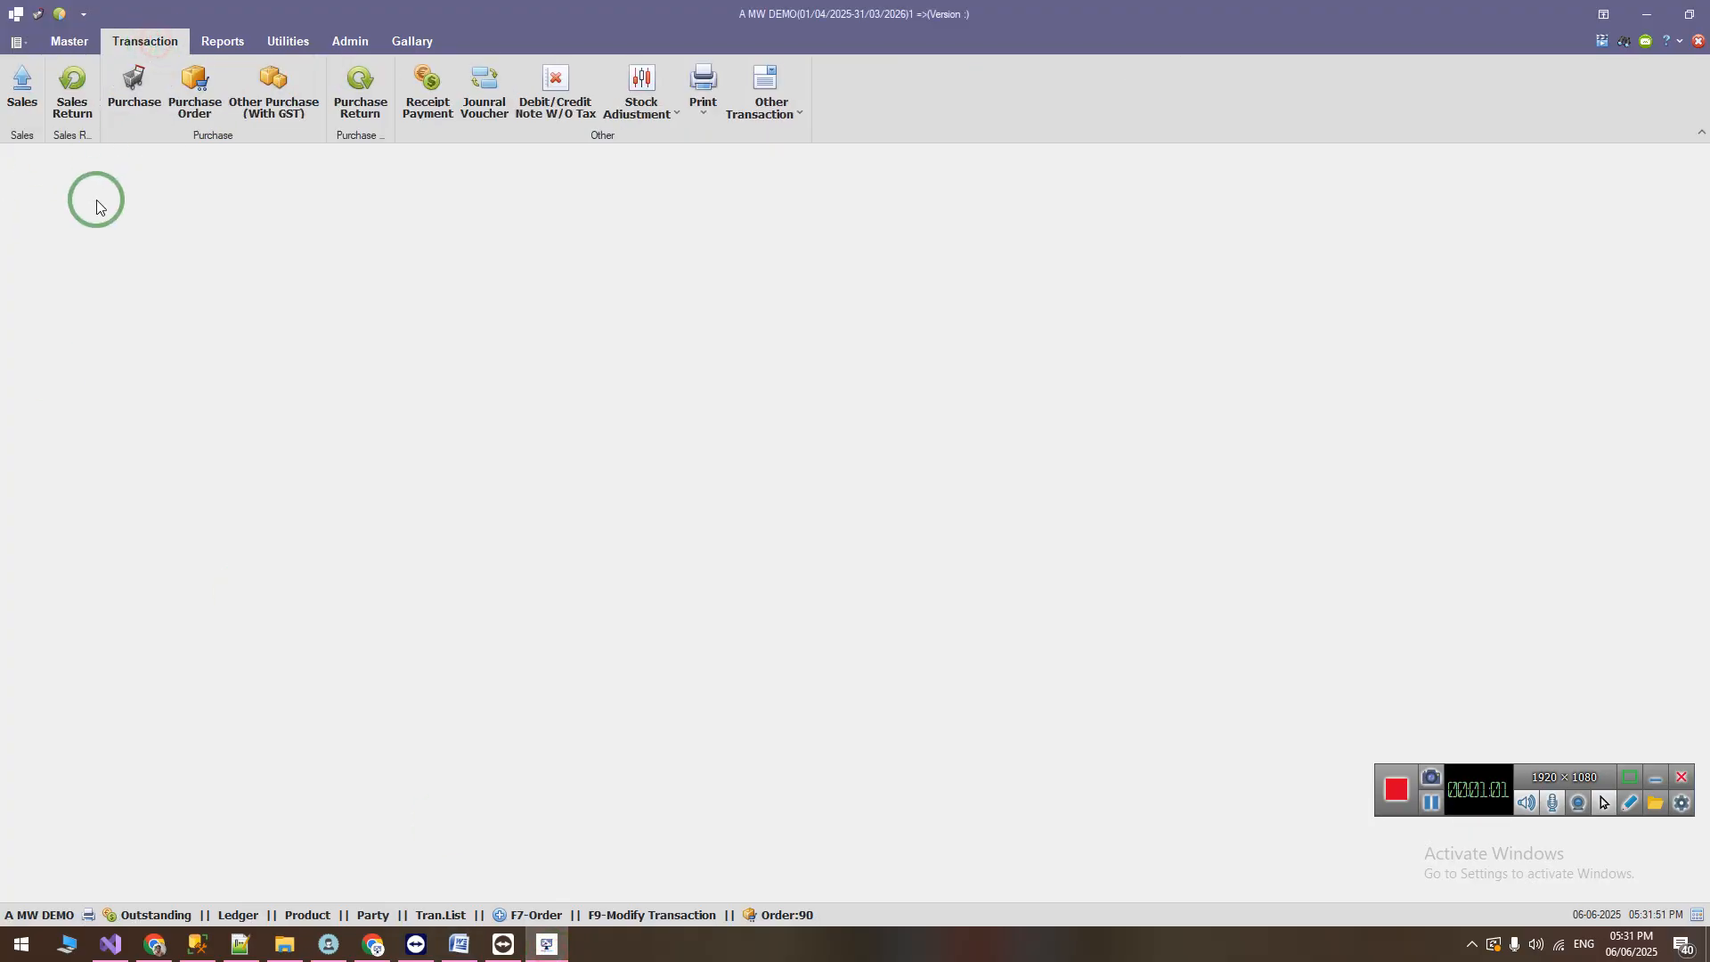
click(124, 109)
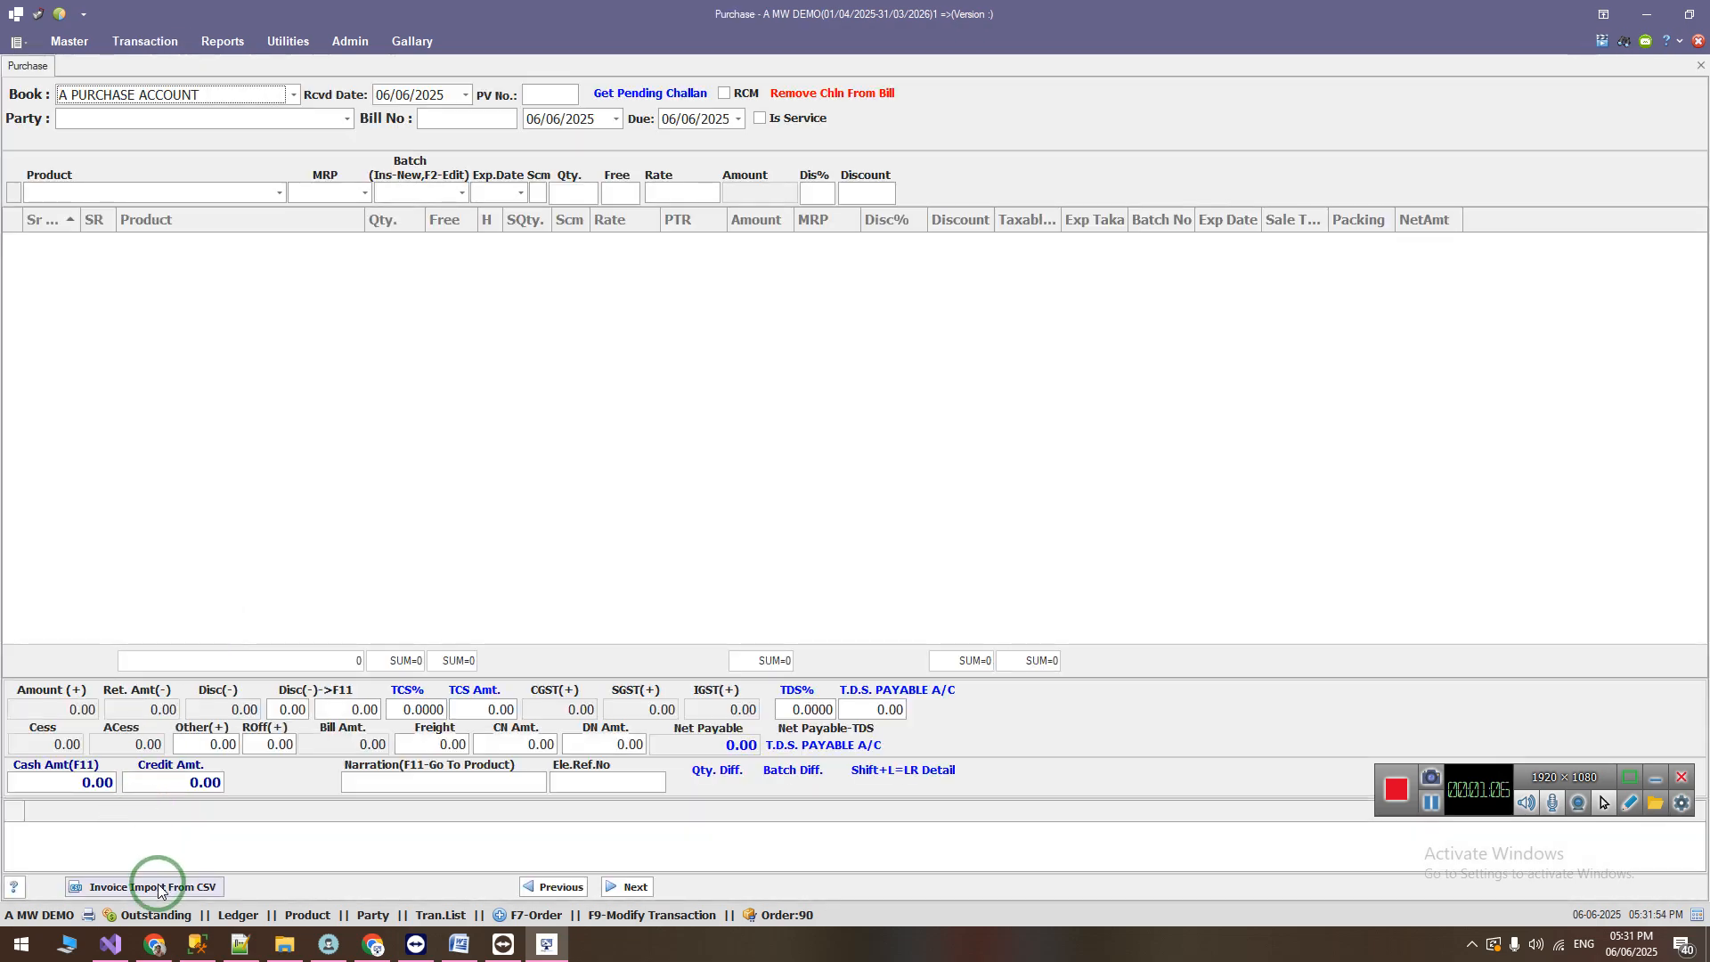
click(143, 887)
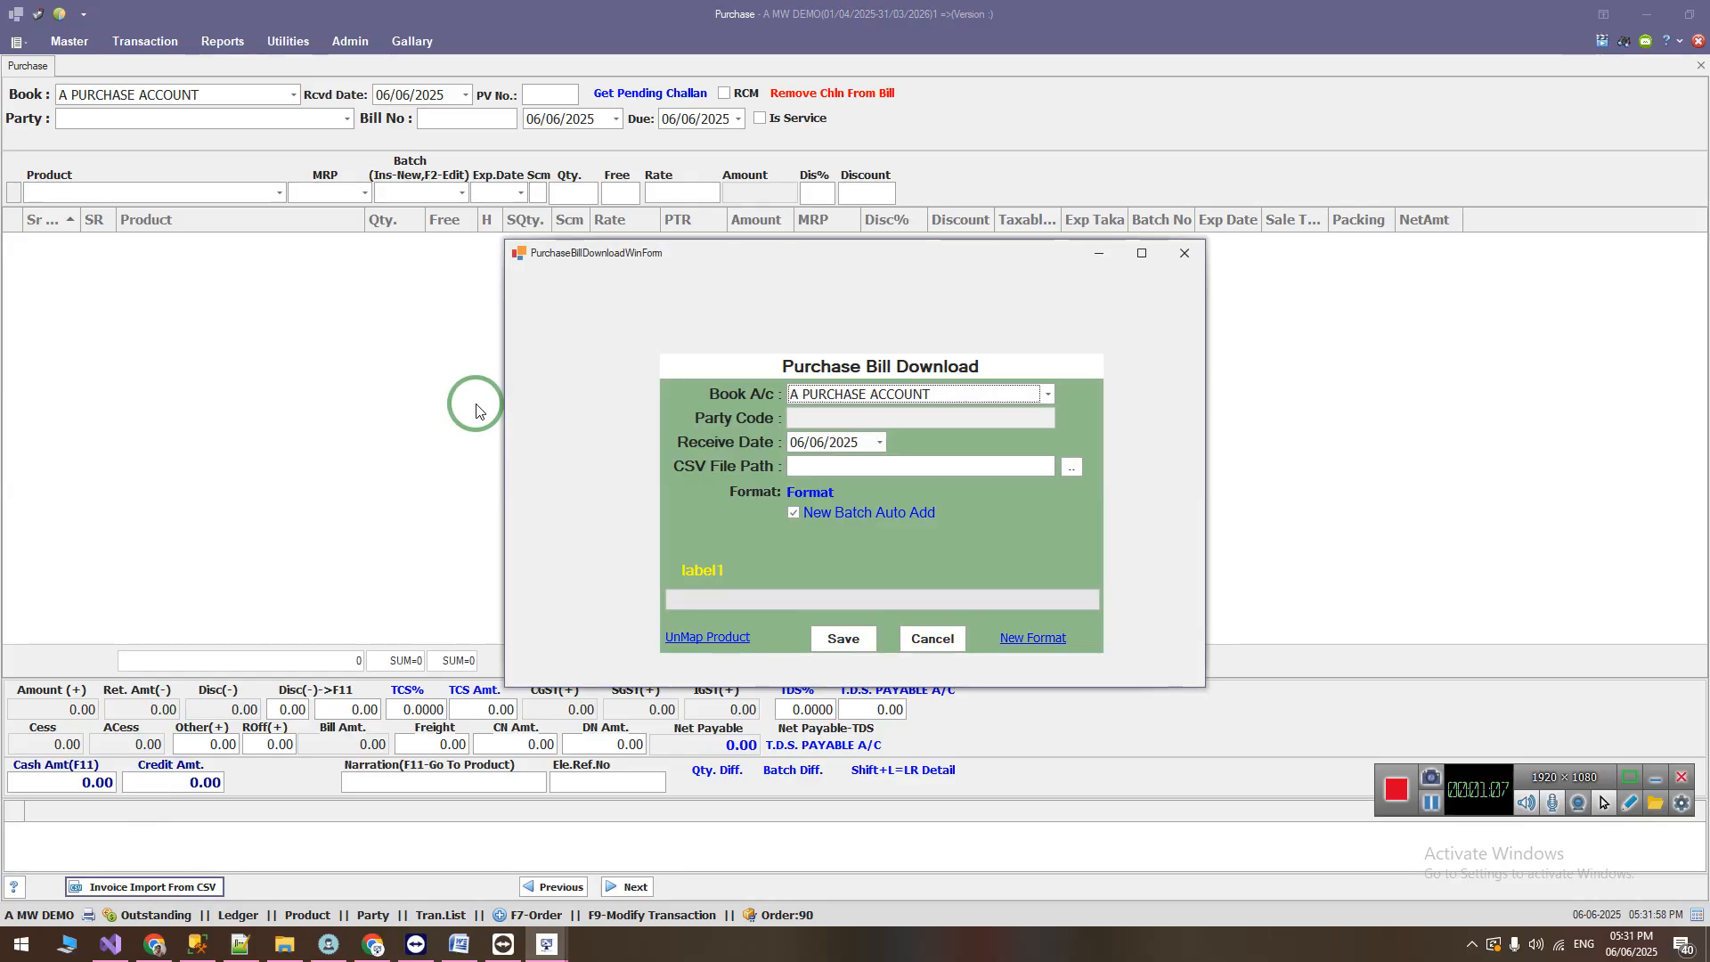
Step: Choose A J MEDICAL [KAMREJ] as the party for the purchase bill download
key(Tab)
text(a)
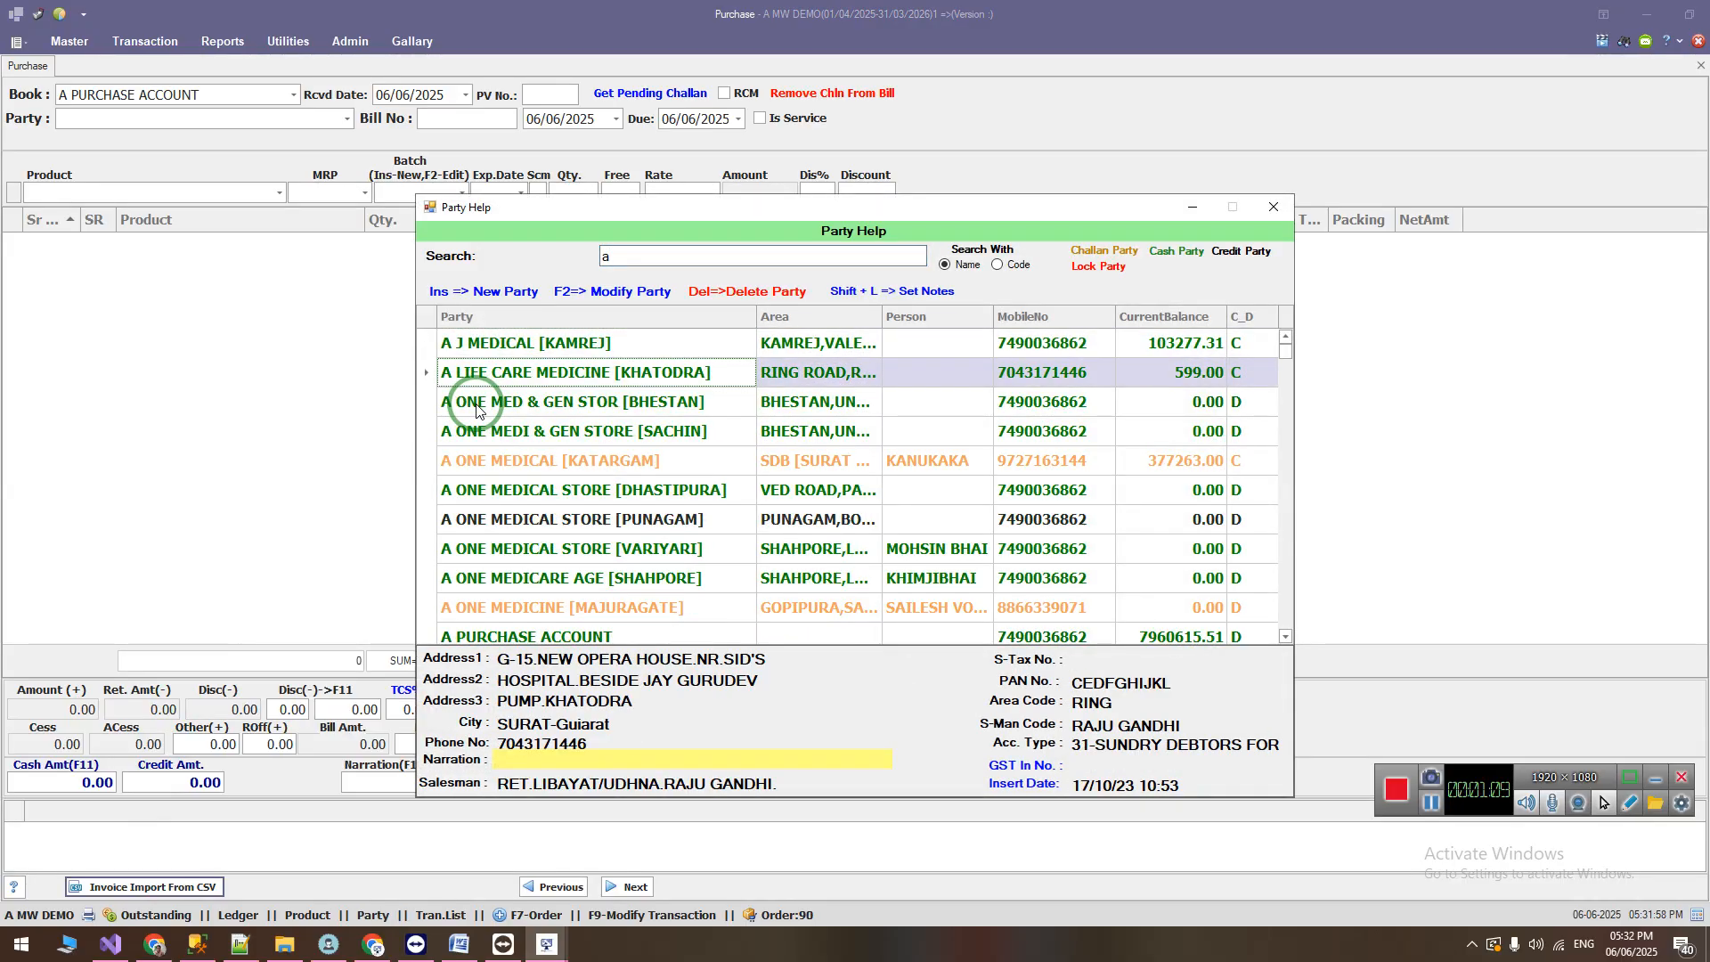
key(Return)
key(Return)
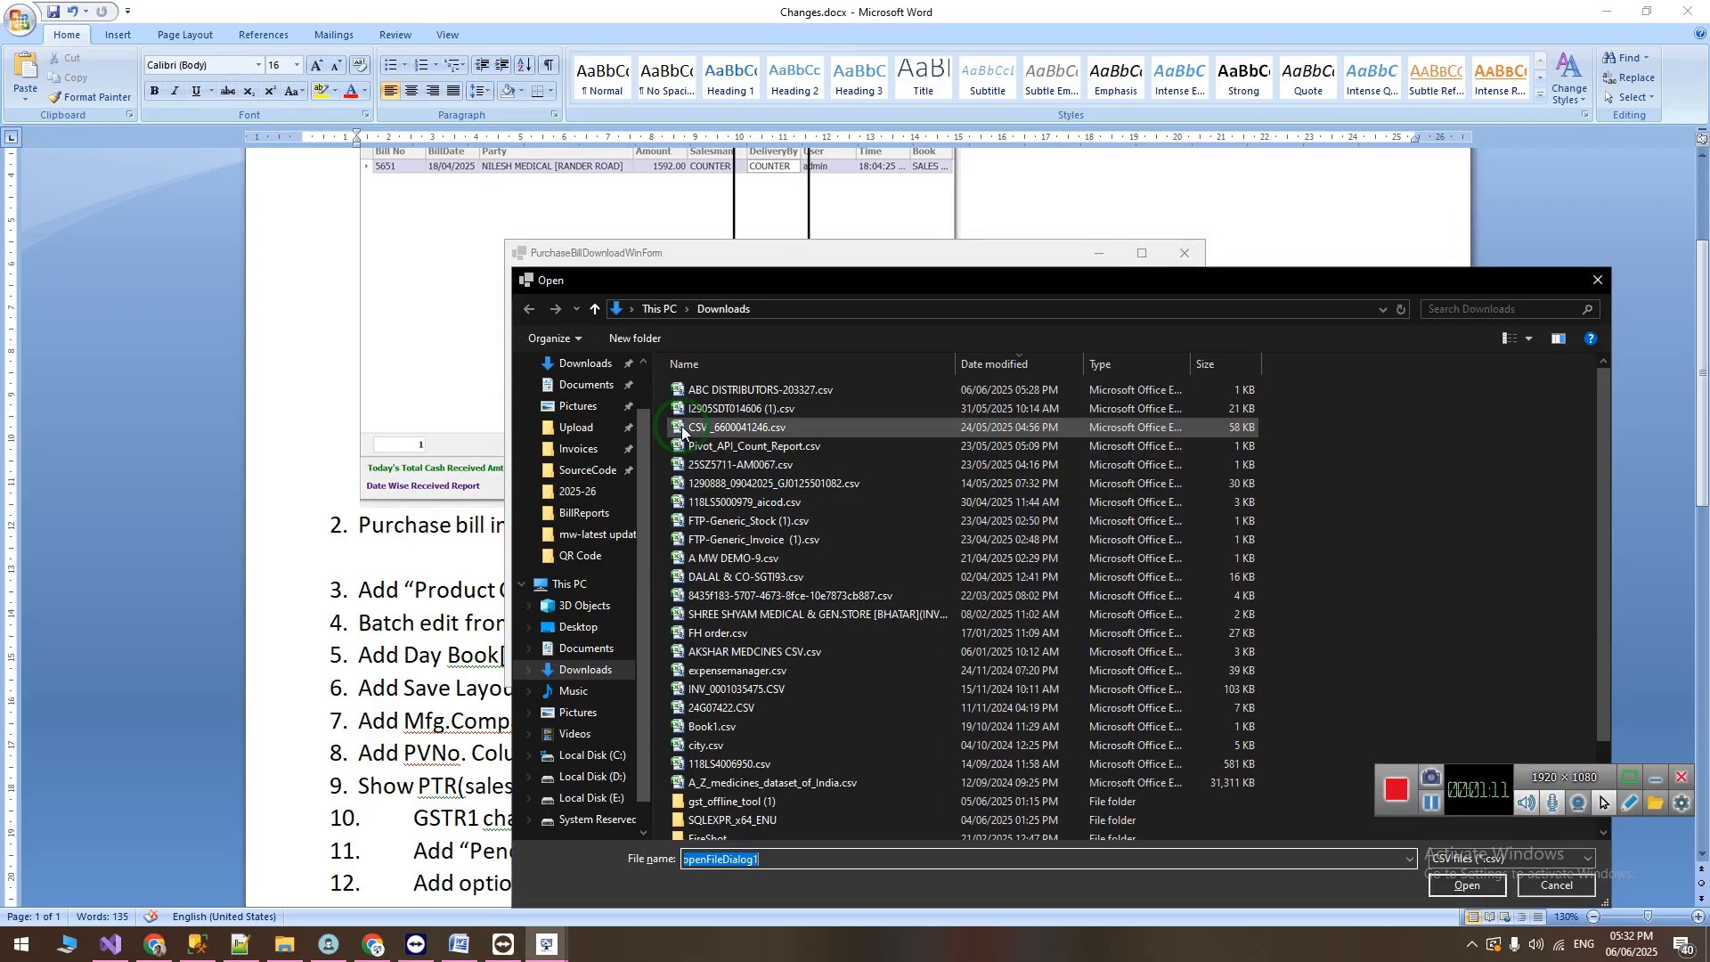
Step: Try to import the purchase bill from the ABC distributor's CSV file in the Downloads folder
double_click(773, 392)
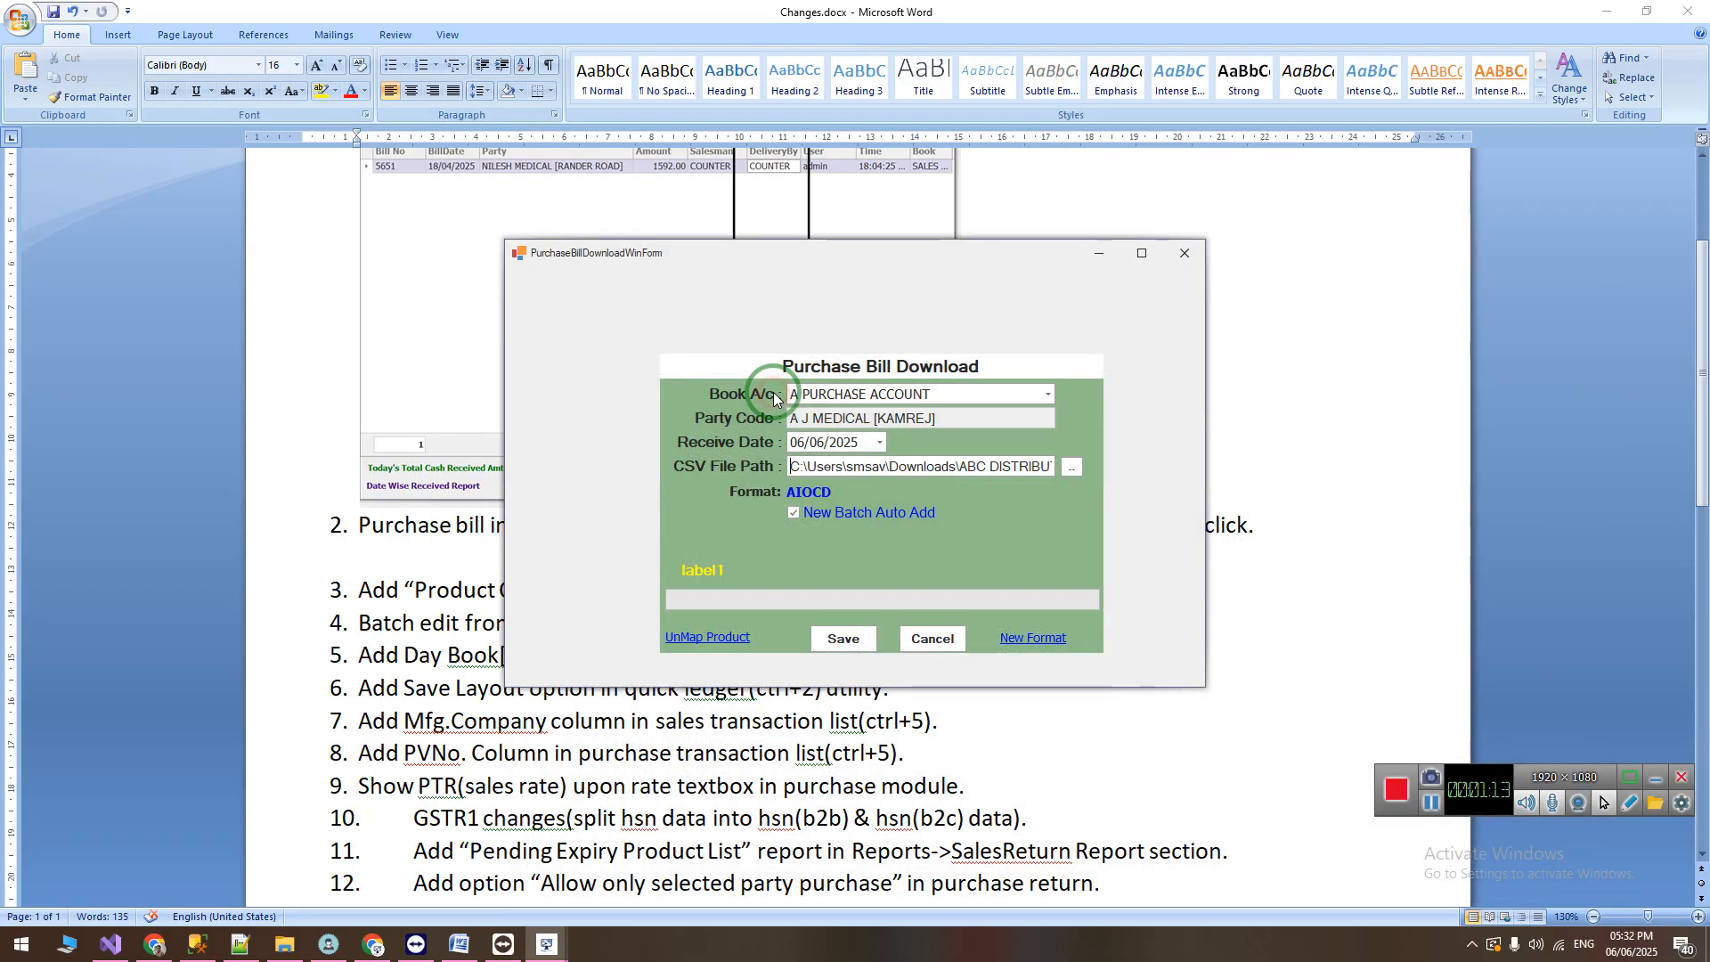
click(849, 634)
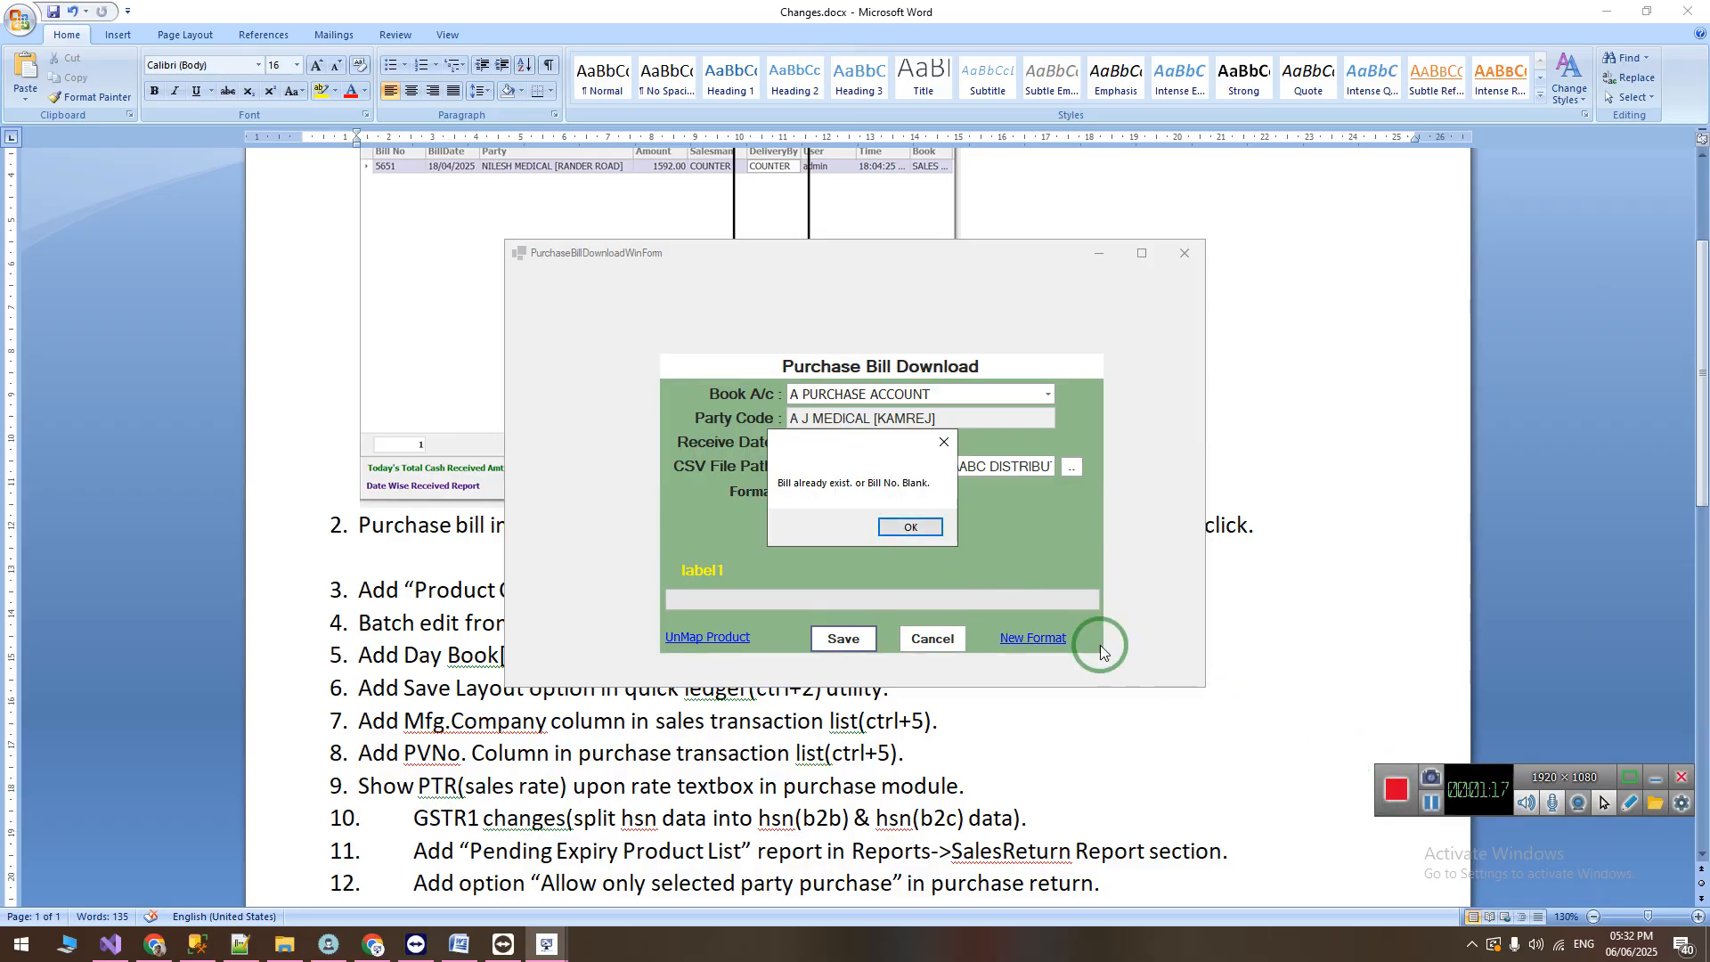
click(930, 530)
click(1429, 804)
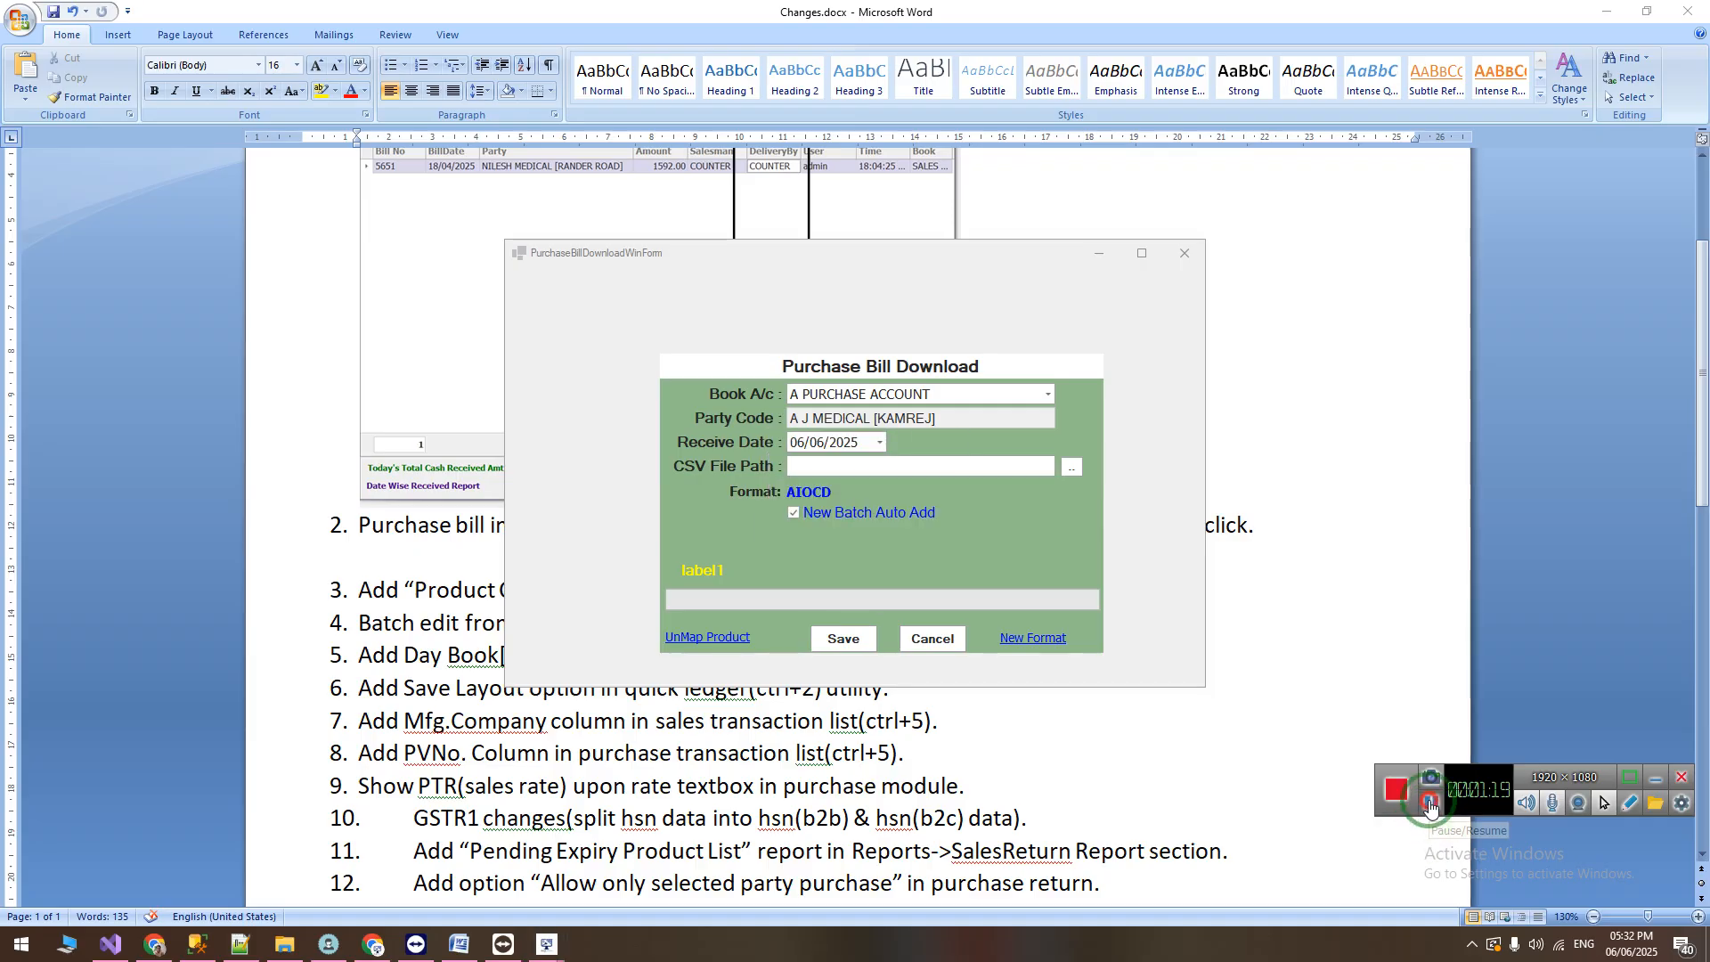
click(1398, 790)
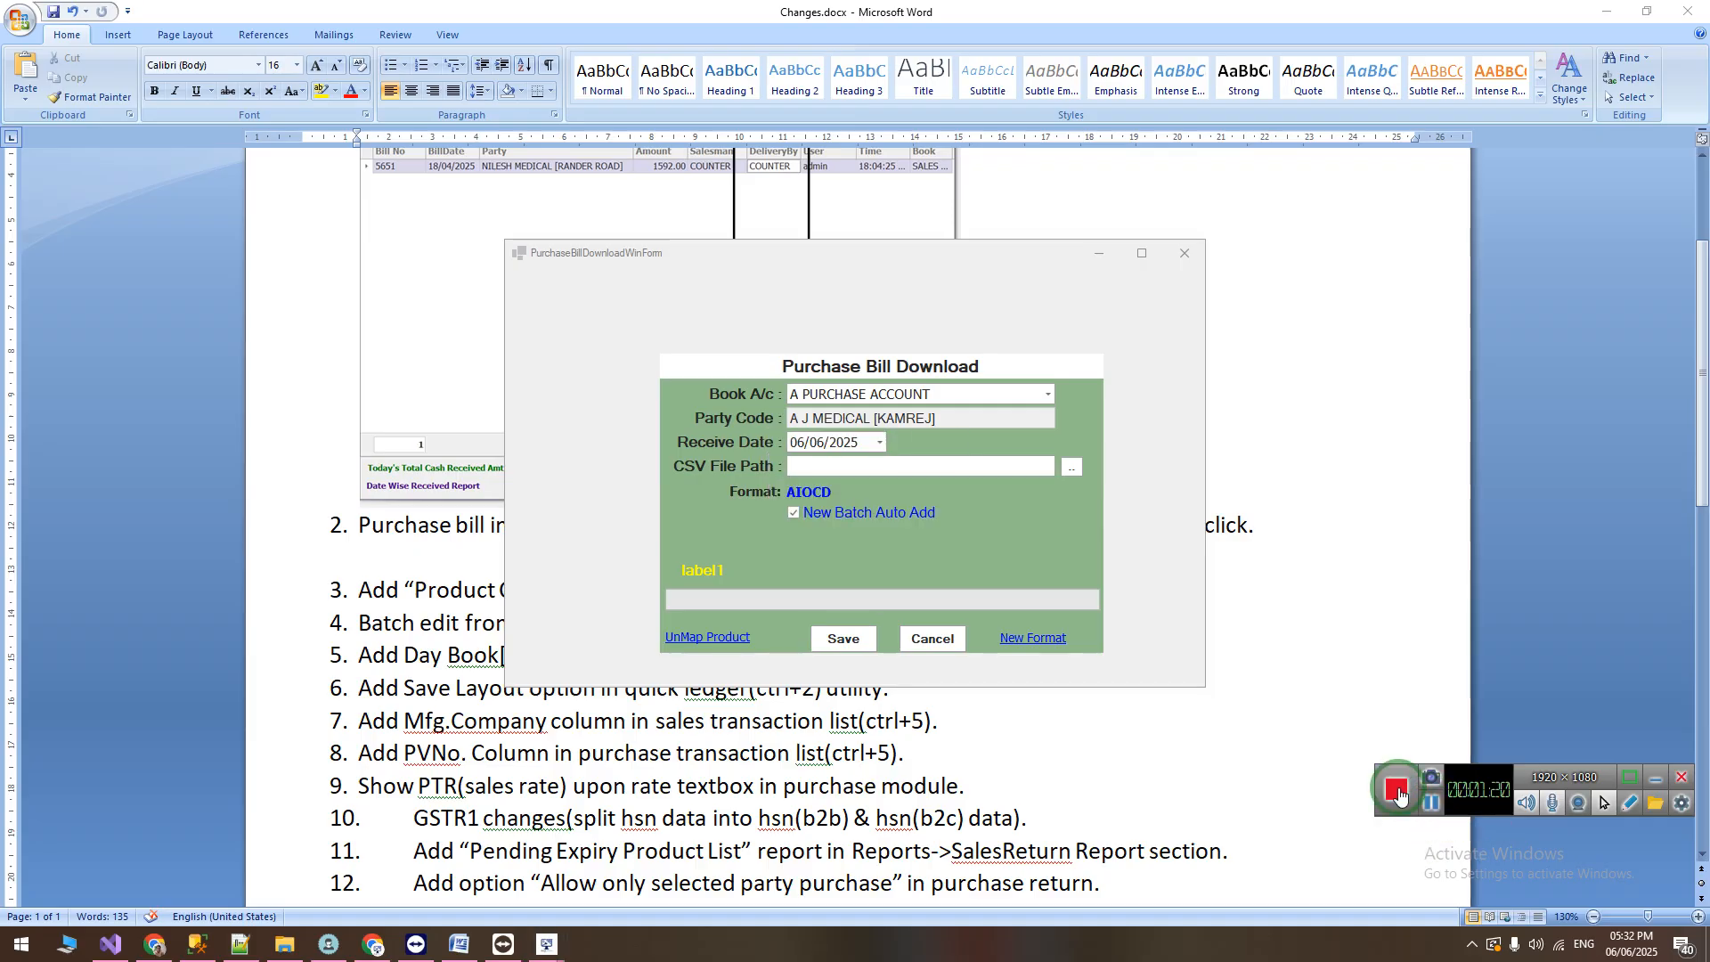
Step: Select the ABC distributor's CSV file from Downloads again and run the purchase bill import with New Batch Auto Add enabled
click(859, 468)
click(751, 390)
click(752, 390)
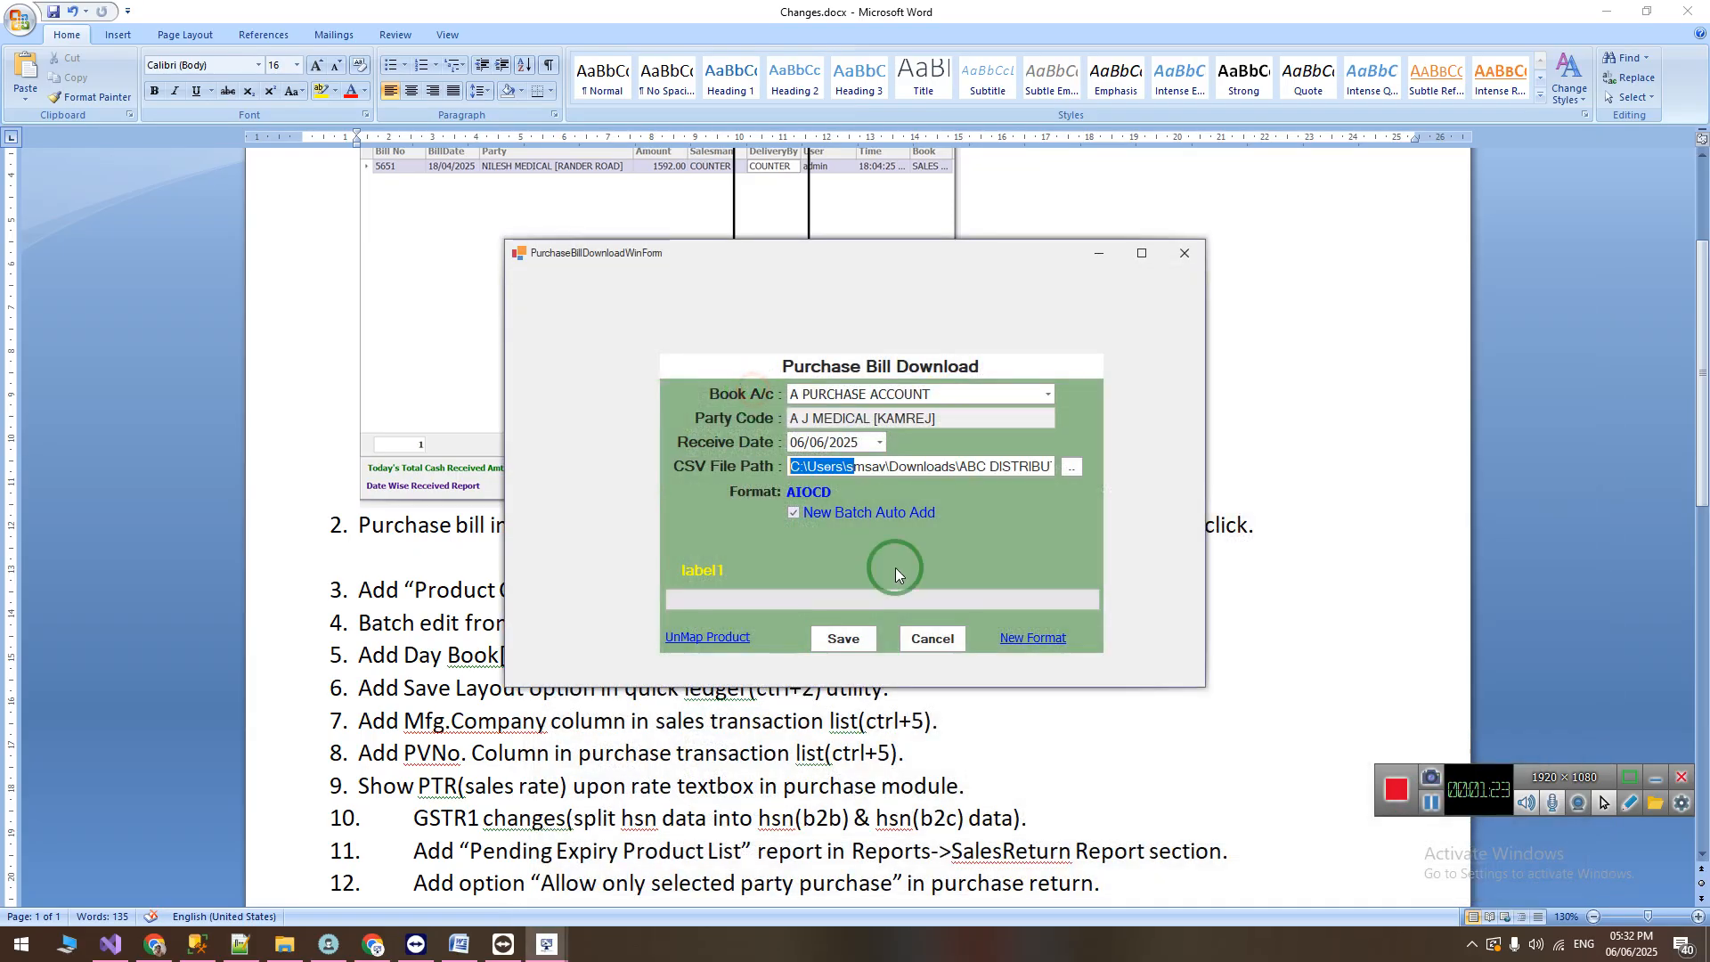
click(865, 640)
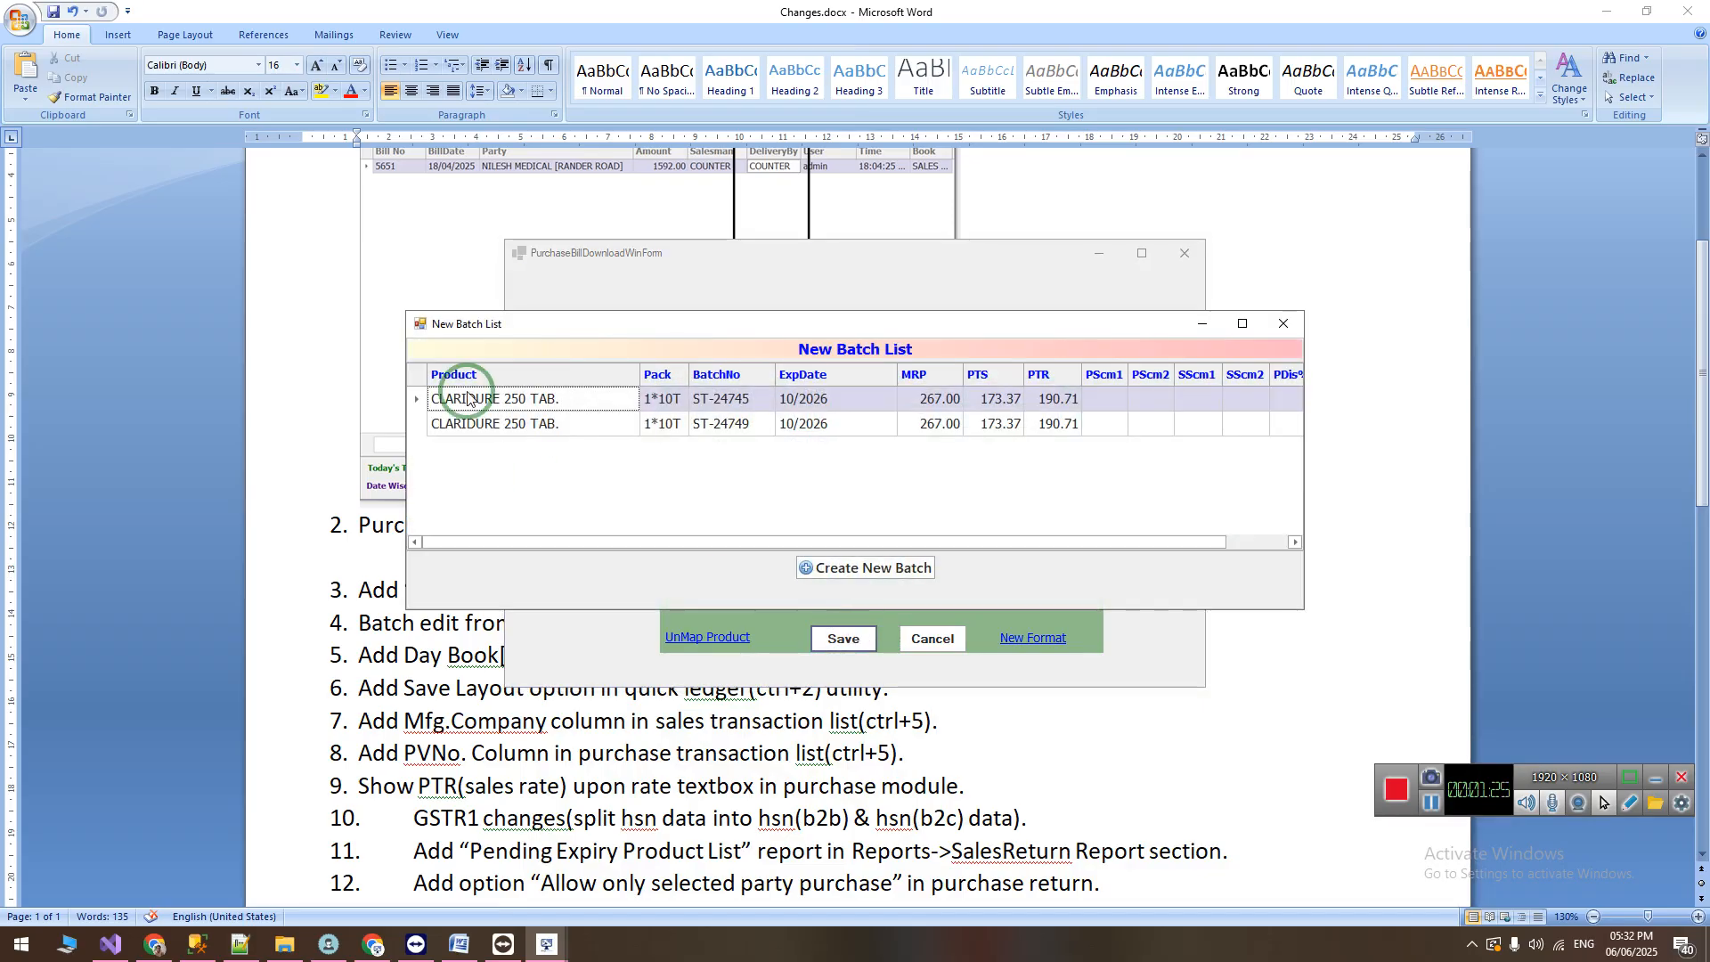
Step: Examine the batch, expiry, MRP, PTS and PTR fields of batch ST-24745 of CLARIDURE 250 TAB. in the New Batch List
double_click(593, 398)
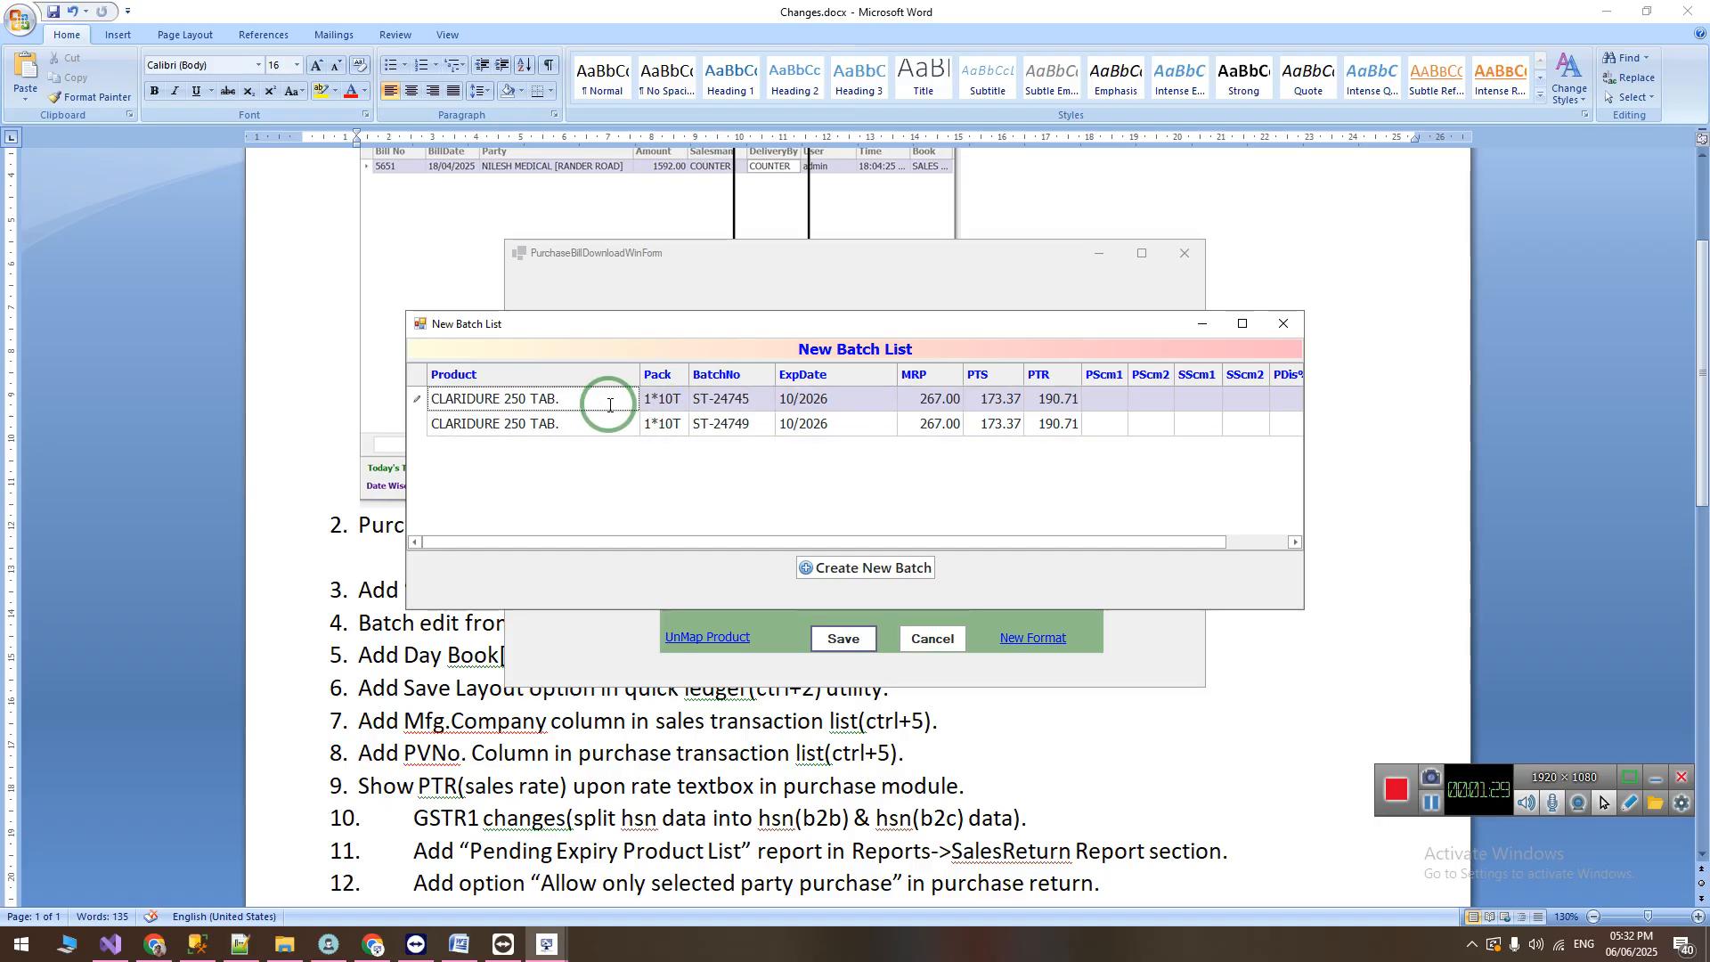
key(Tab)
key(Tab)
key(Tab)
key(Tab)
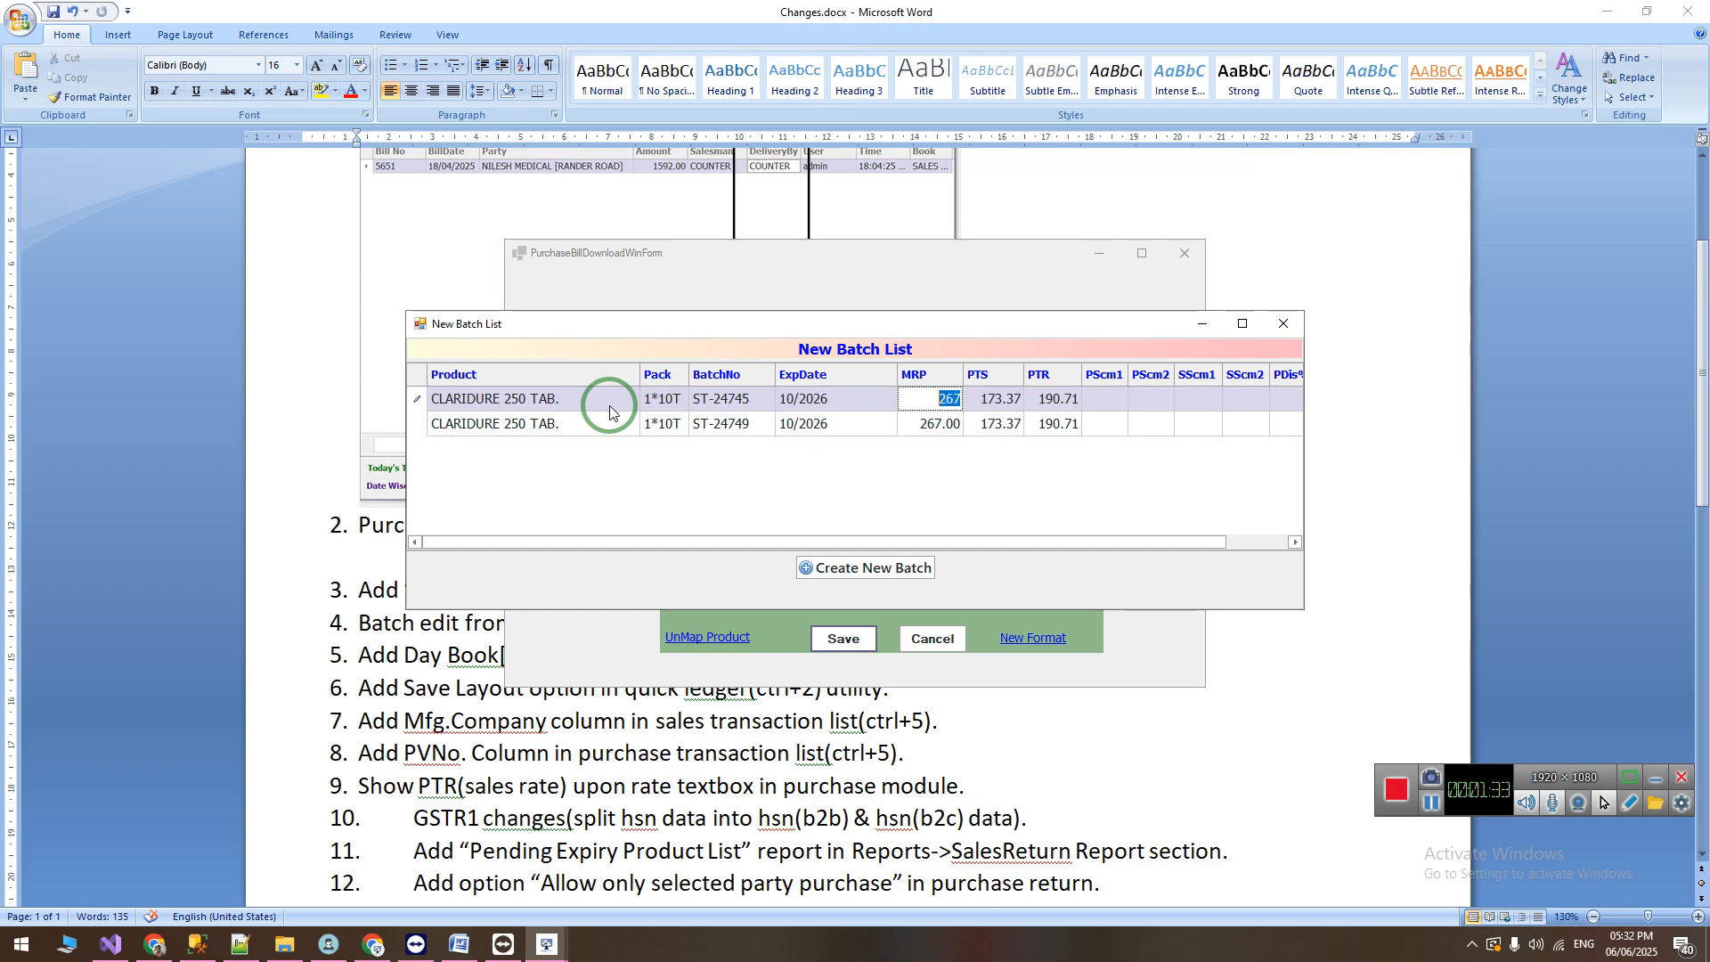
key(Tab)
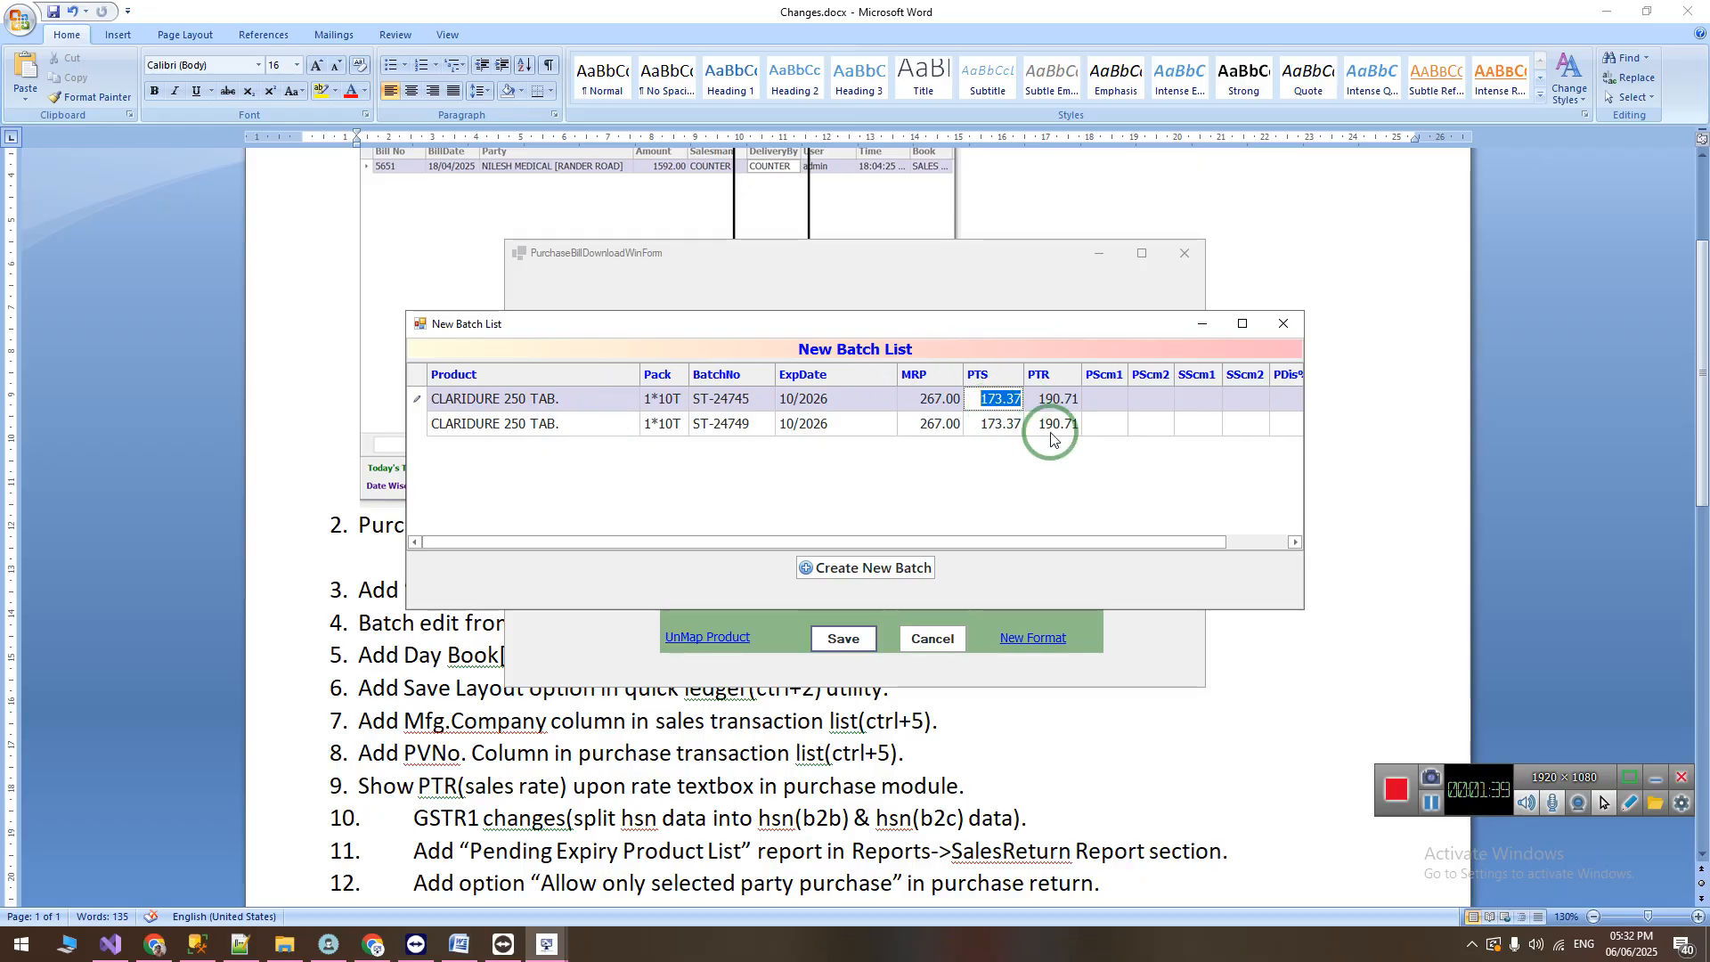
text(5)
key(Return)
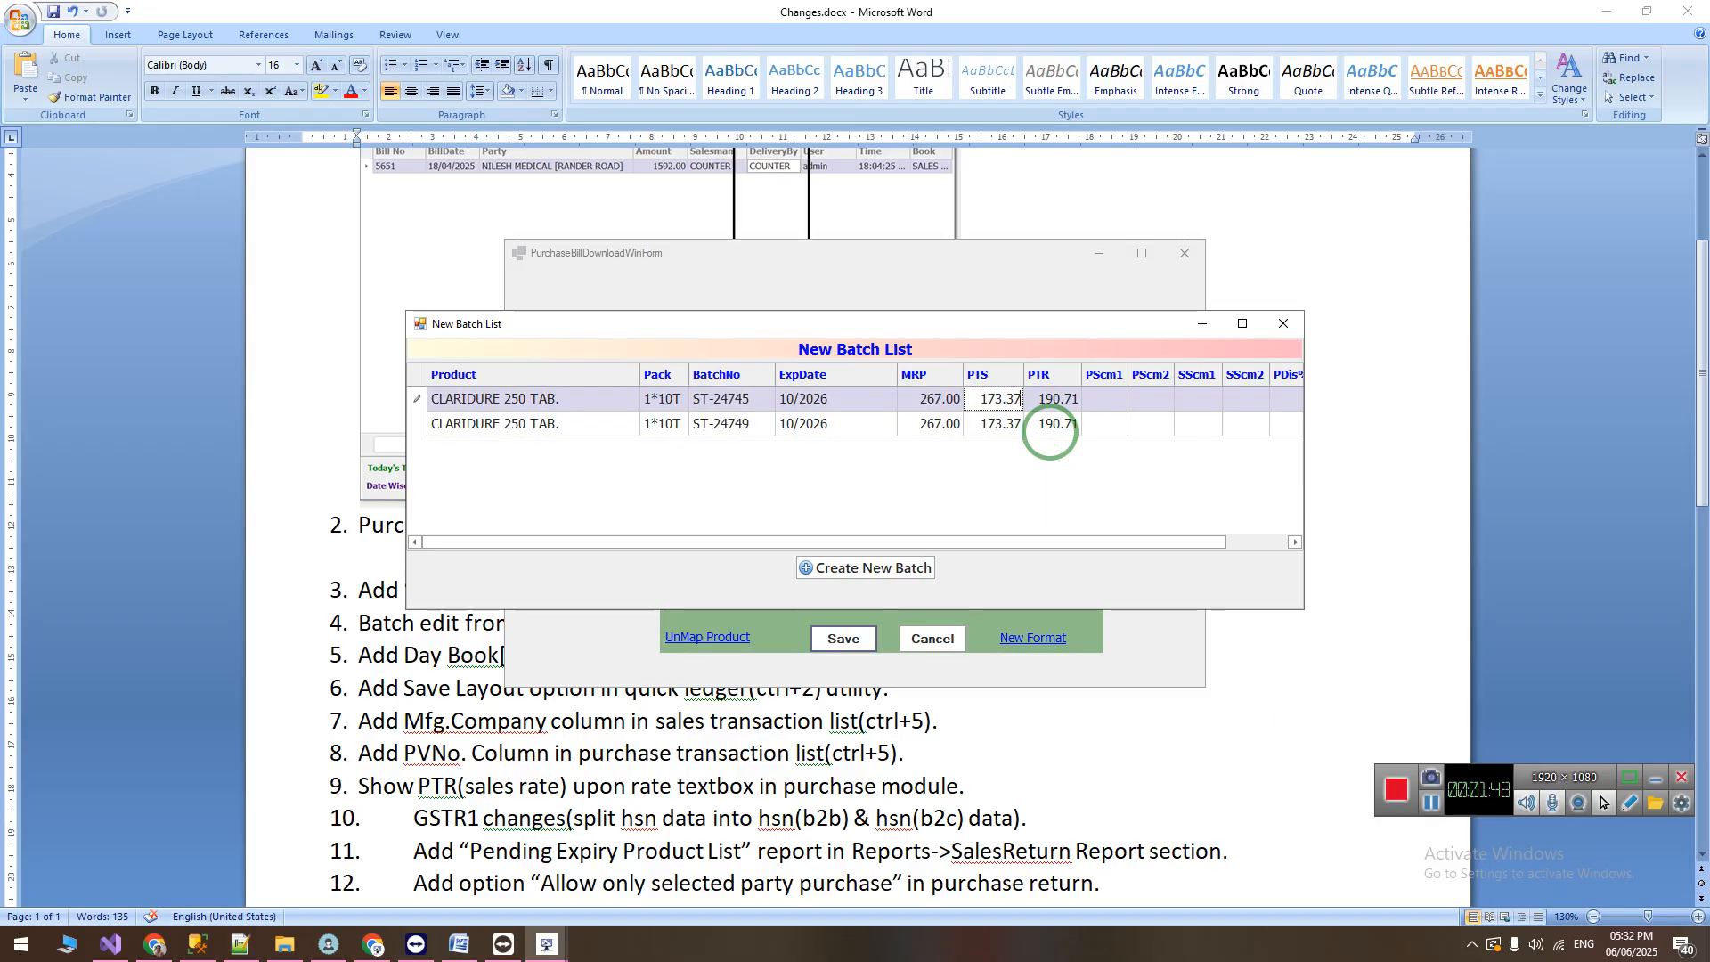
key(Return)
key(Return)
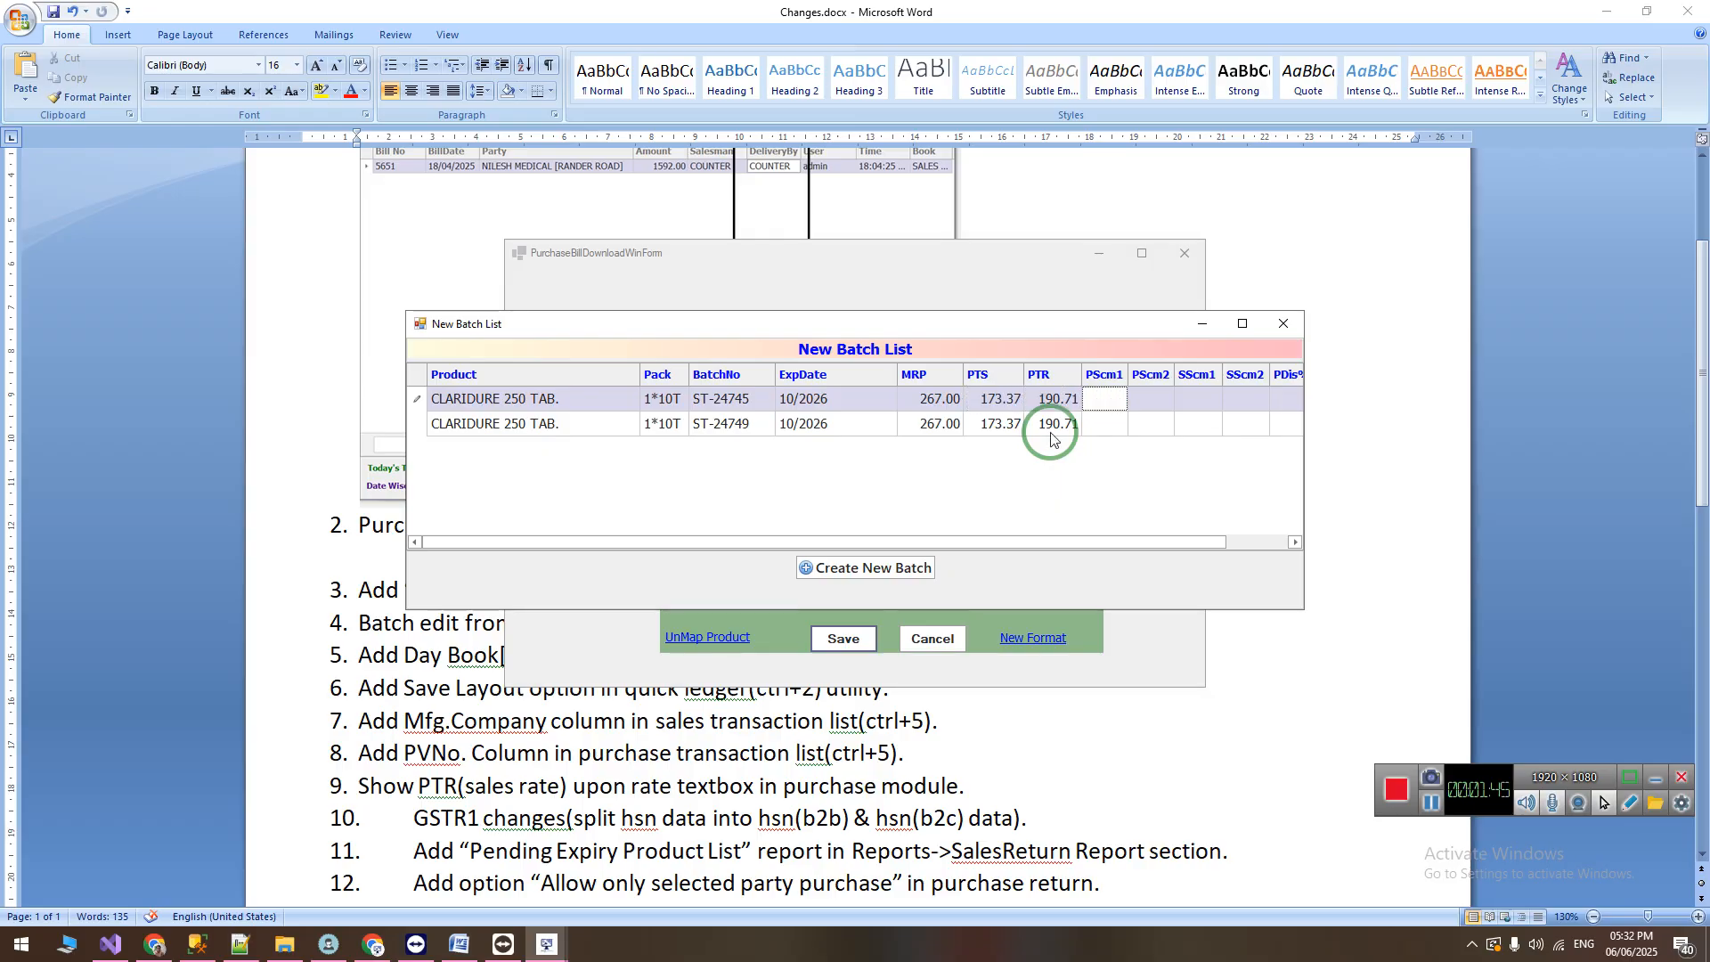
Step: Set the purchase scheme of batch ST-24745 to 100 in PScm1 and 10 in PScm2
text(10)
key(Return)
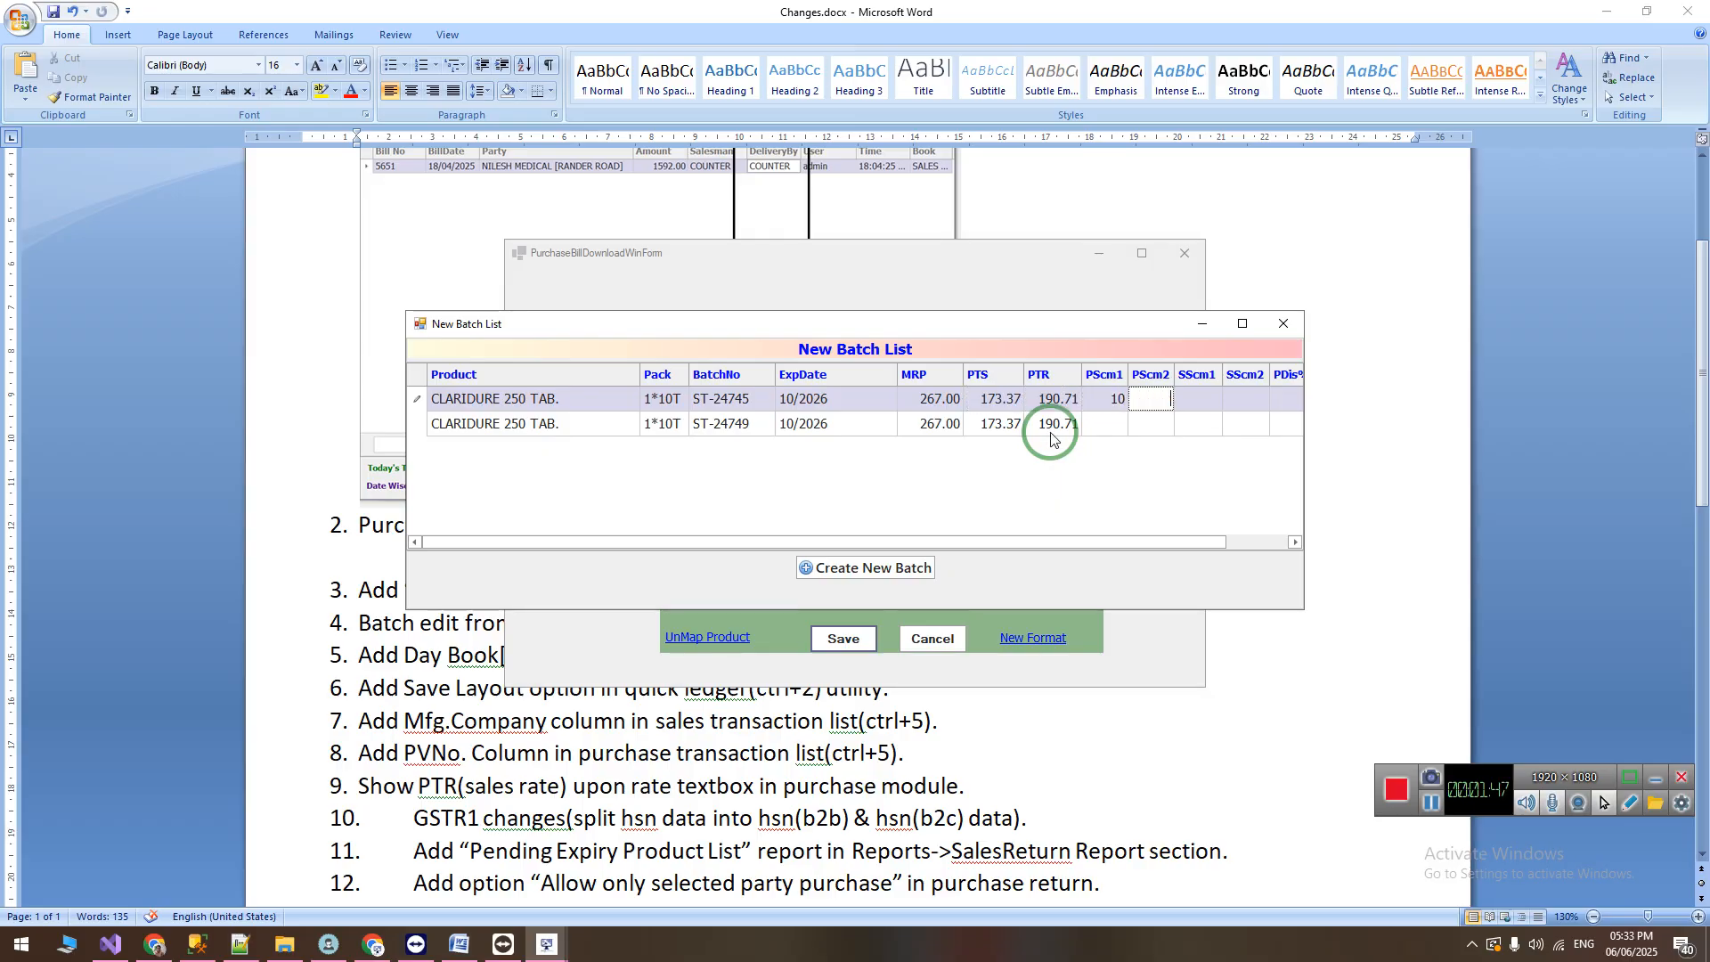
key(shift+Tab)
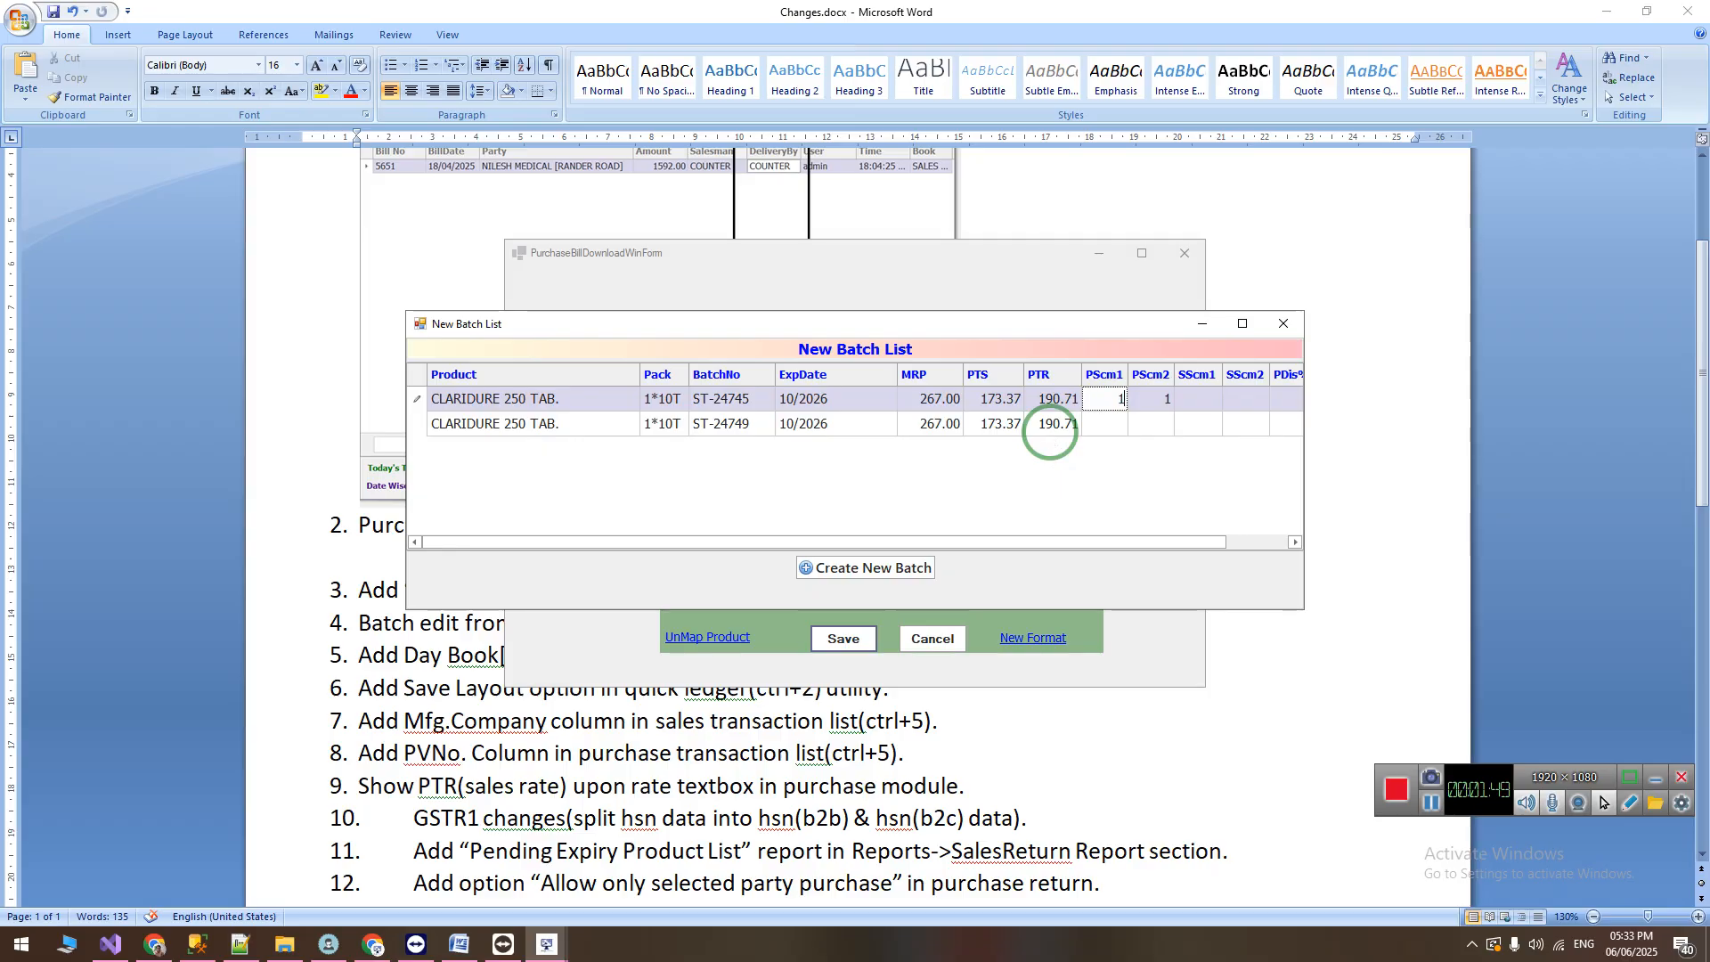
text(100)
key(Return)
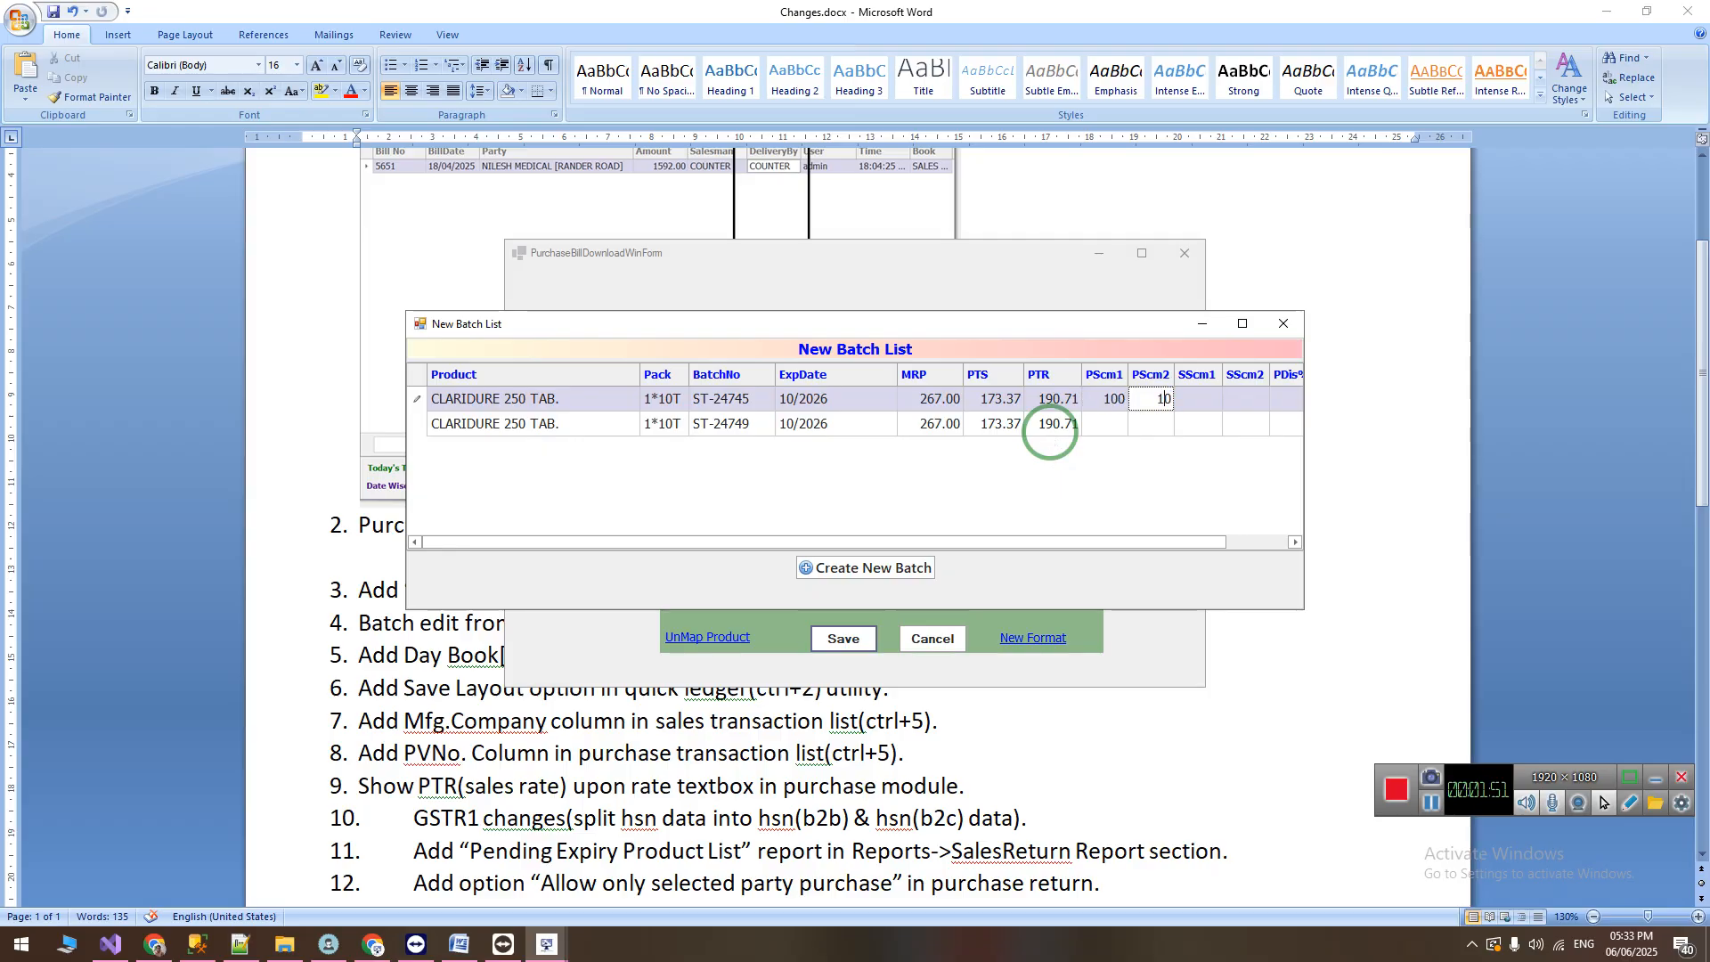
key(Return)
Step: Set both PScm1 and PScm2 of batch ST-24745 to 0
key(shift+Tab)
key(shift+Tab)
text(0)
key(Return)
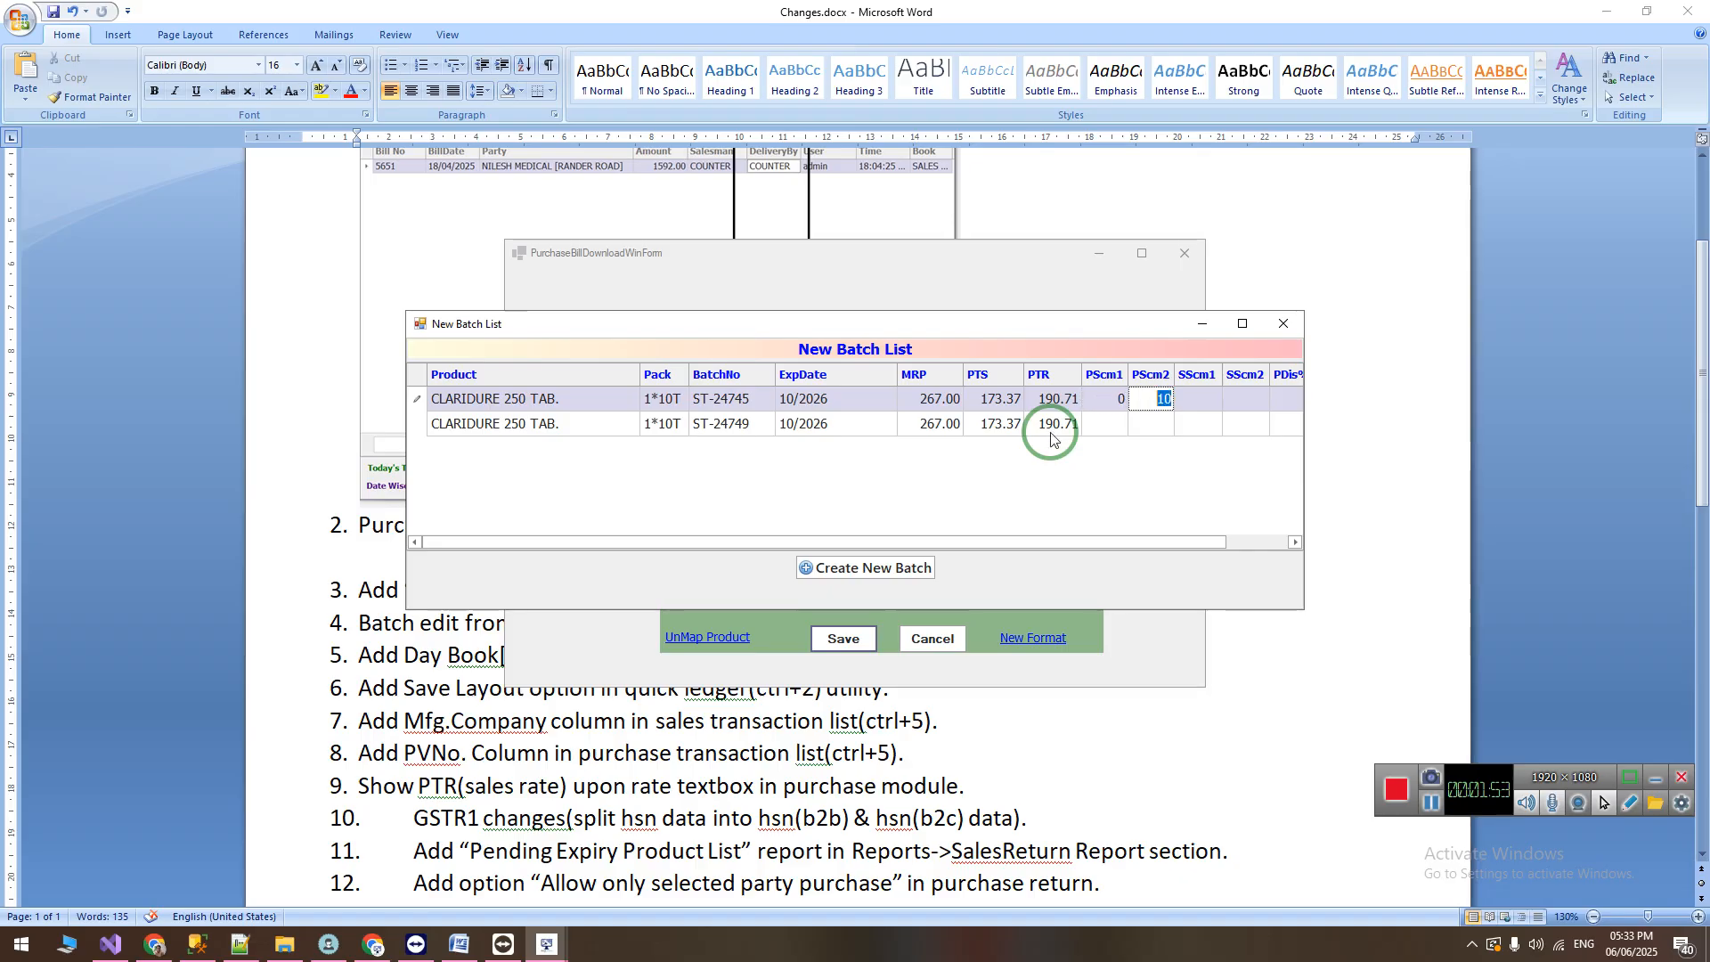
text(0)
key(Return)
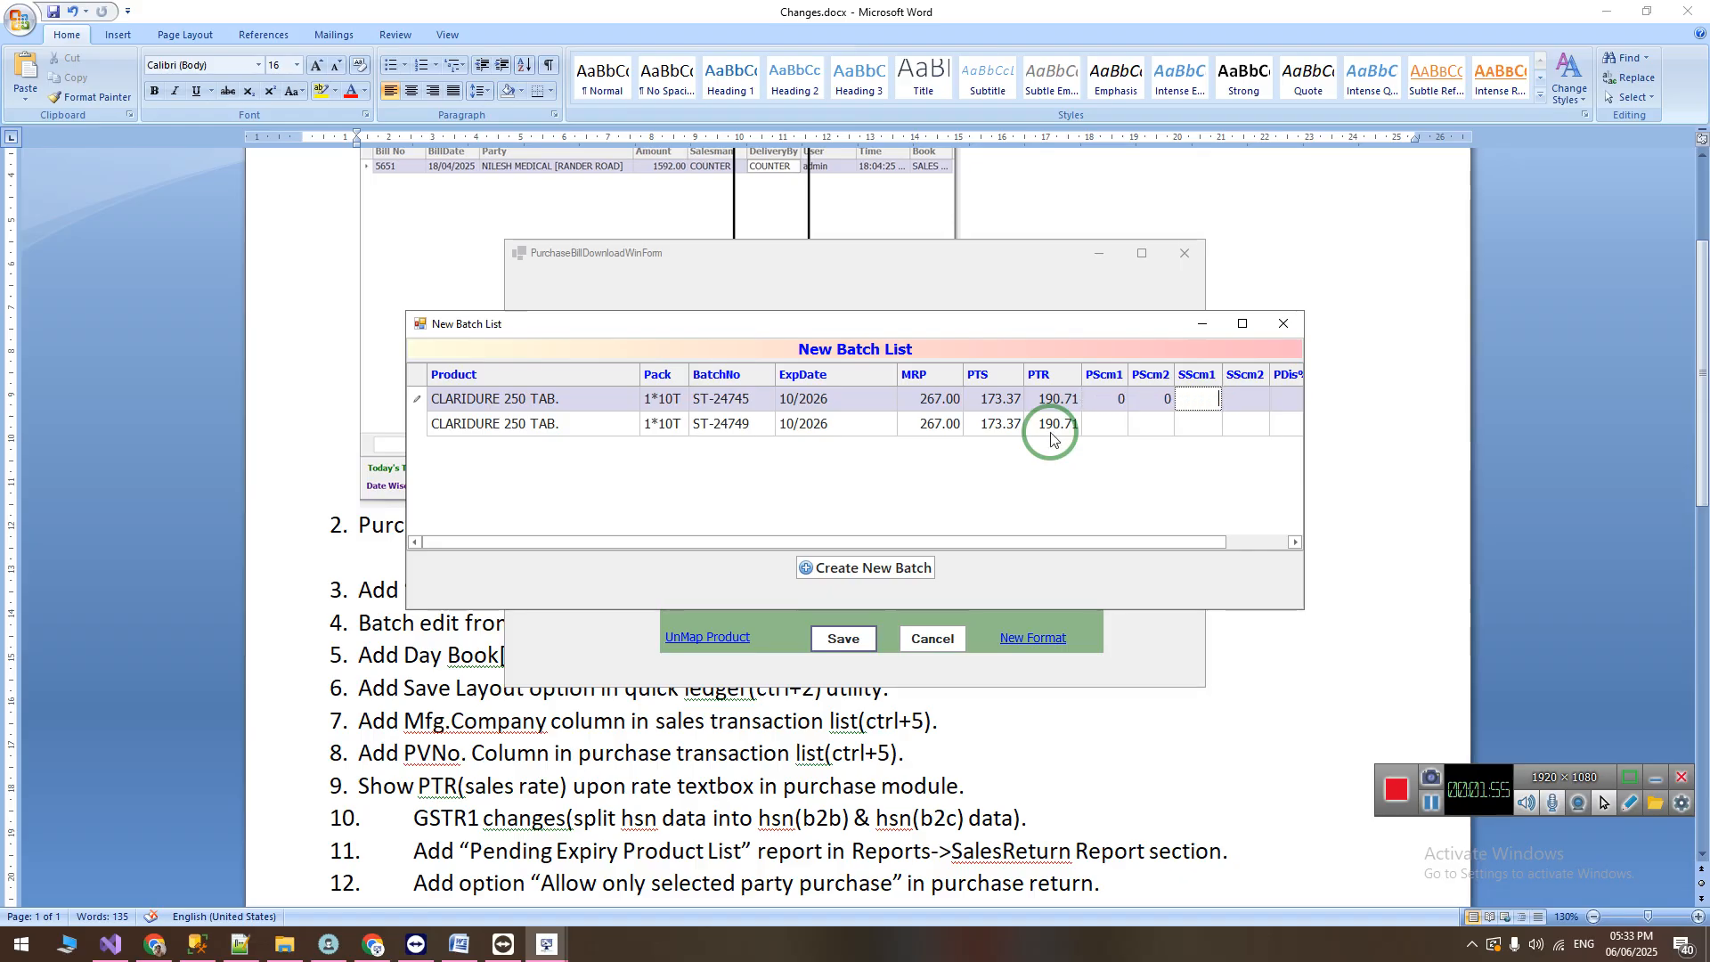
Step: Go through the remaining scheme and discount fields of batch ST-24745, and create all the listed new batches at once
key(Return)
key(Return)
key(Return)
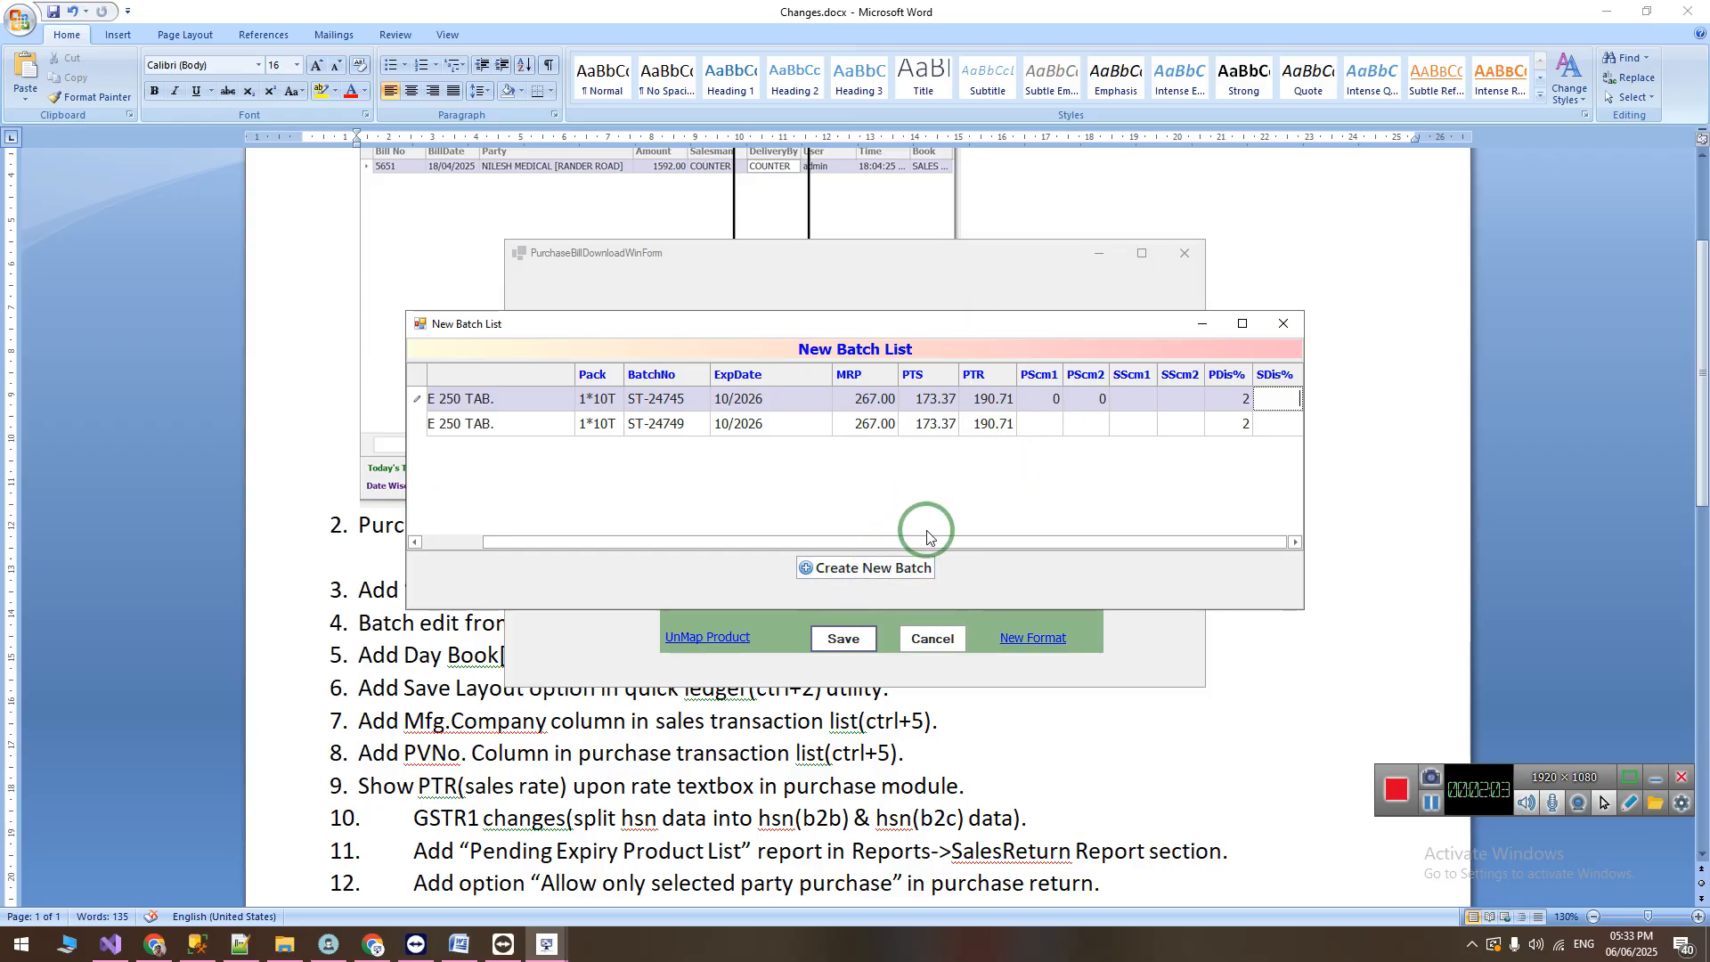
click(873, 568)
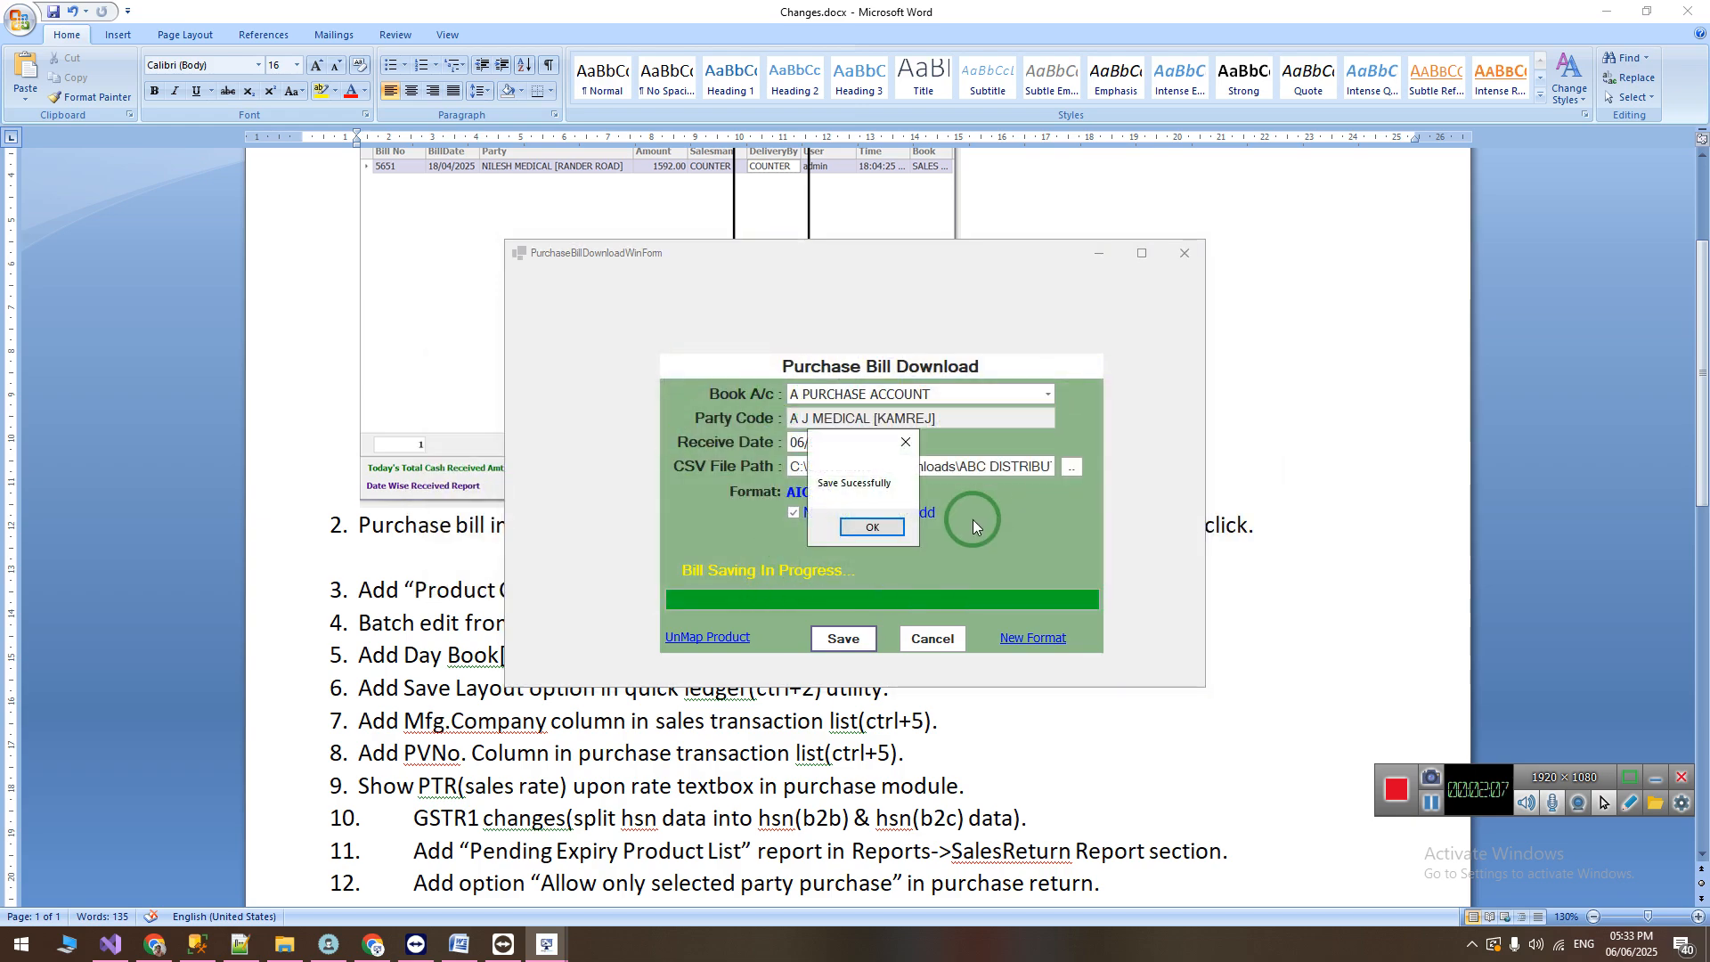
Step: Finish the purchase bill import, and highlight the "Product Category" column item in the Word change list
click(877, 528)
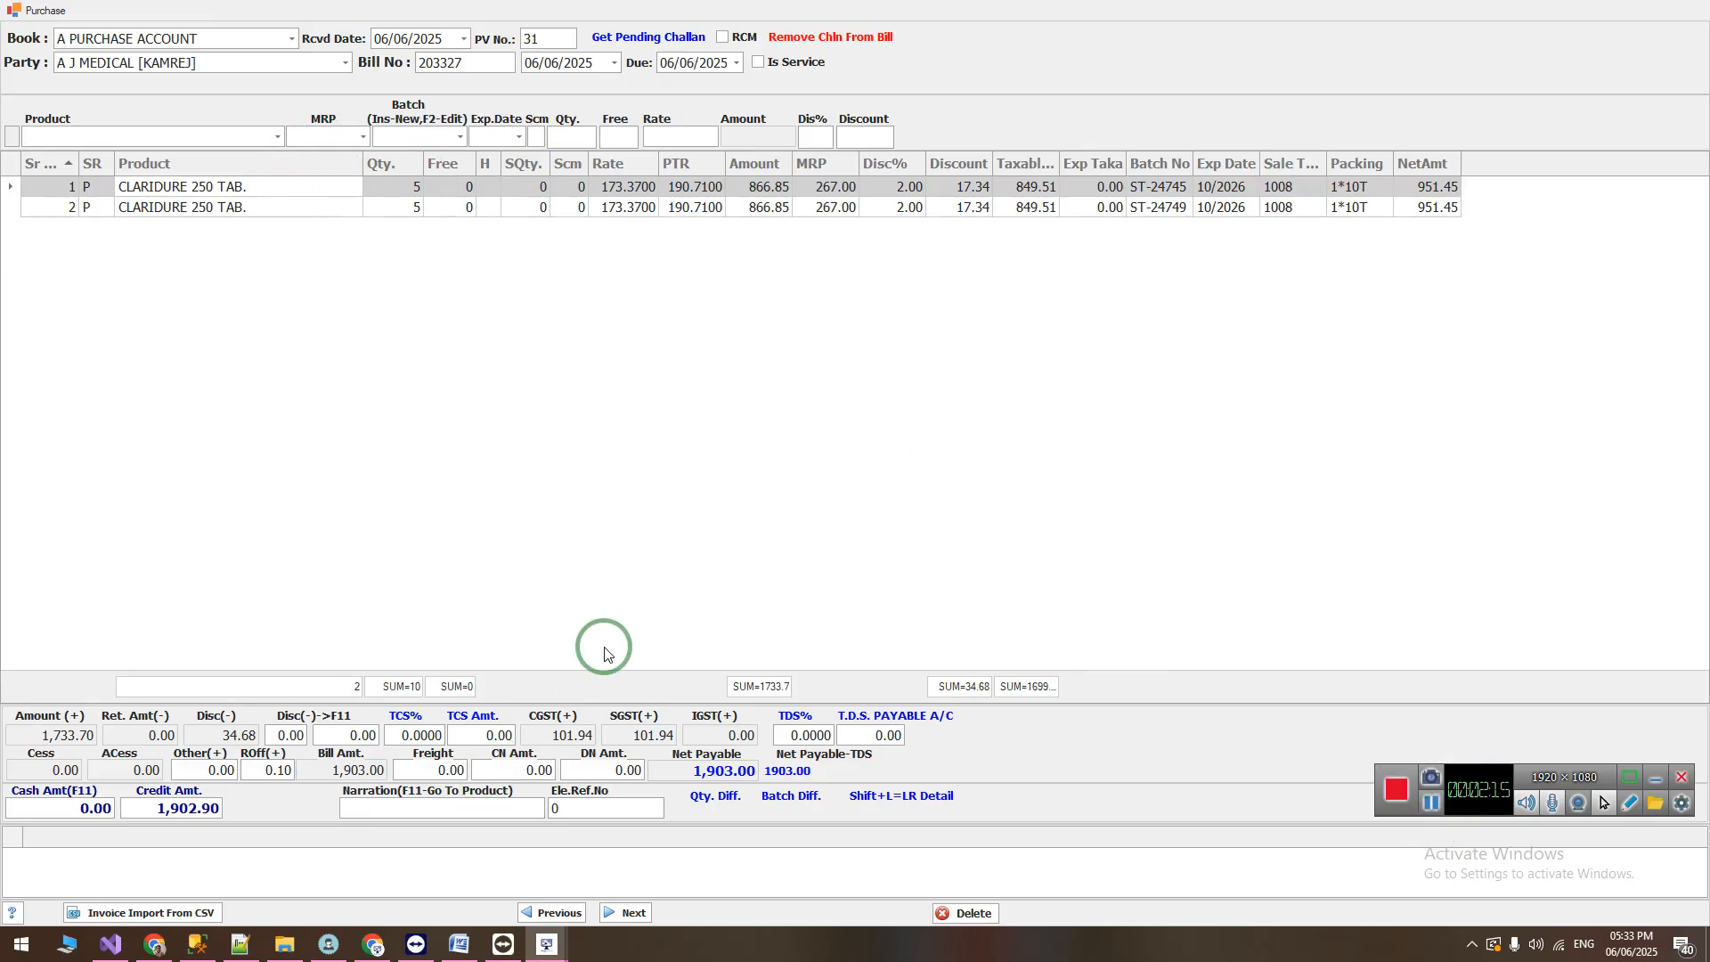
click(1434, 808)
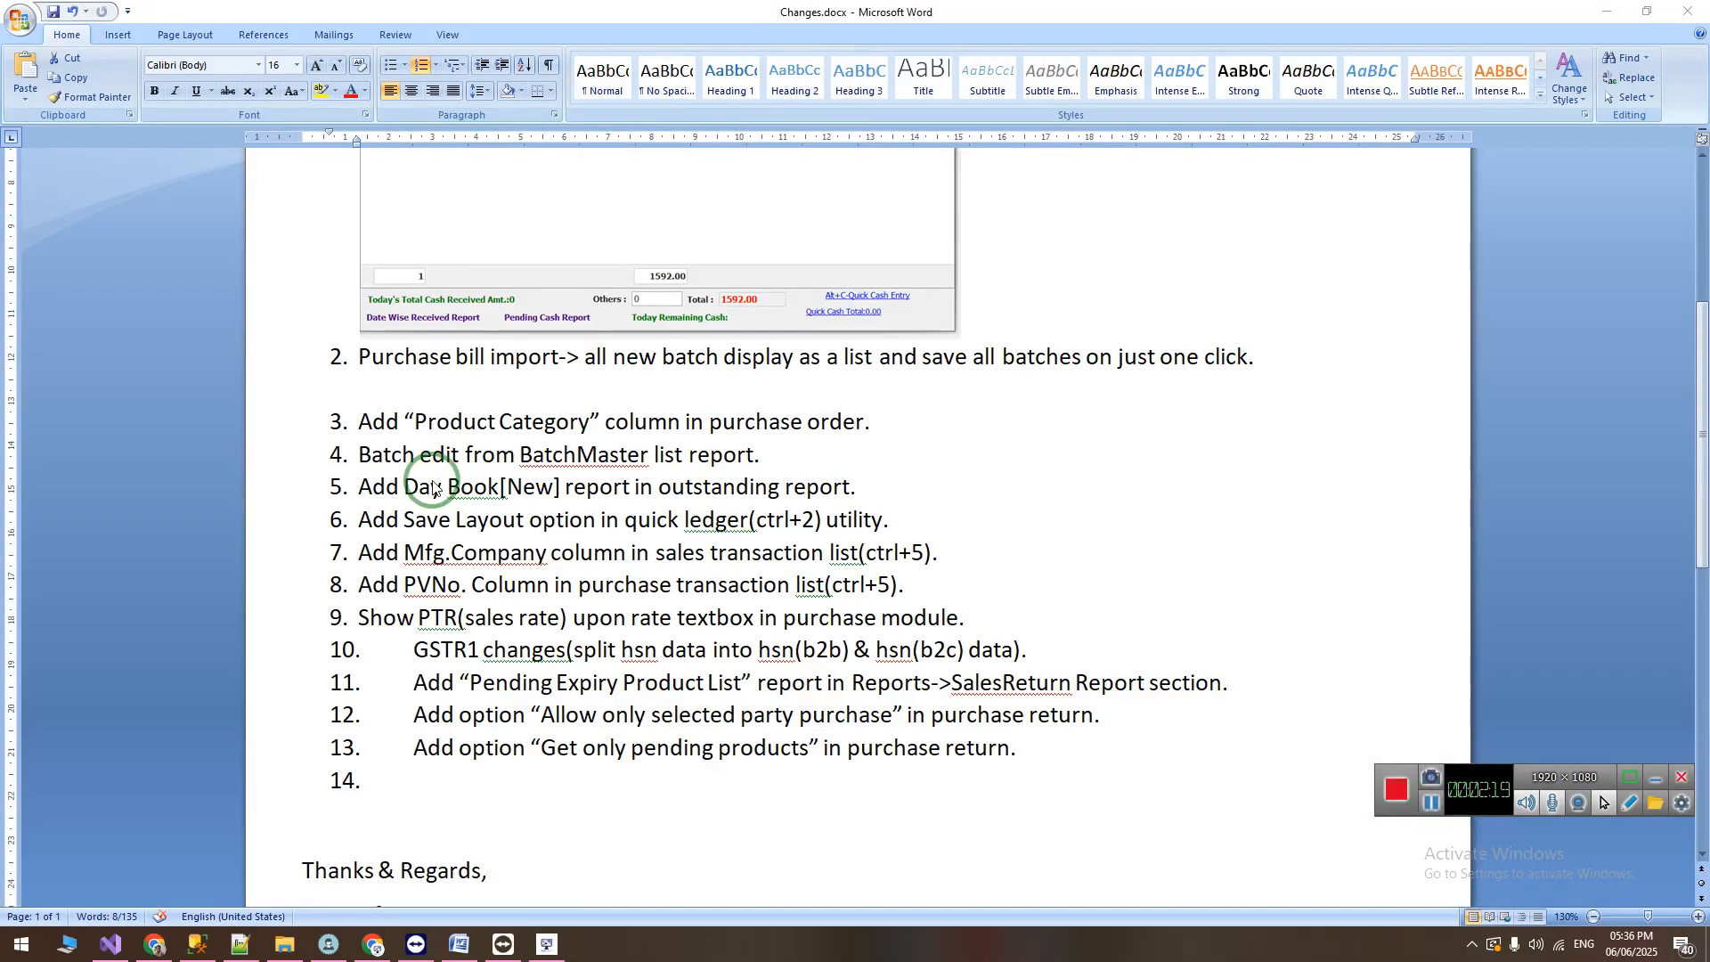
triple_click(361, 422)
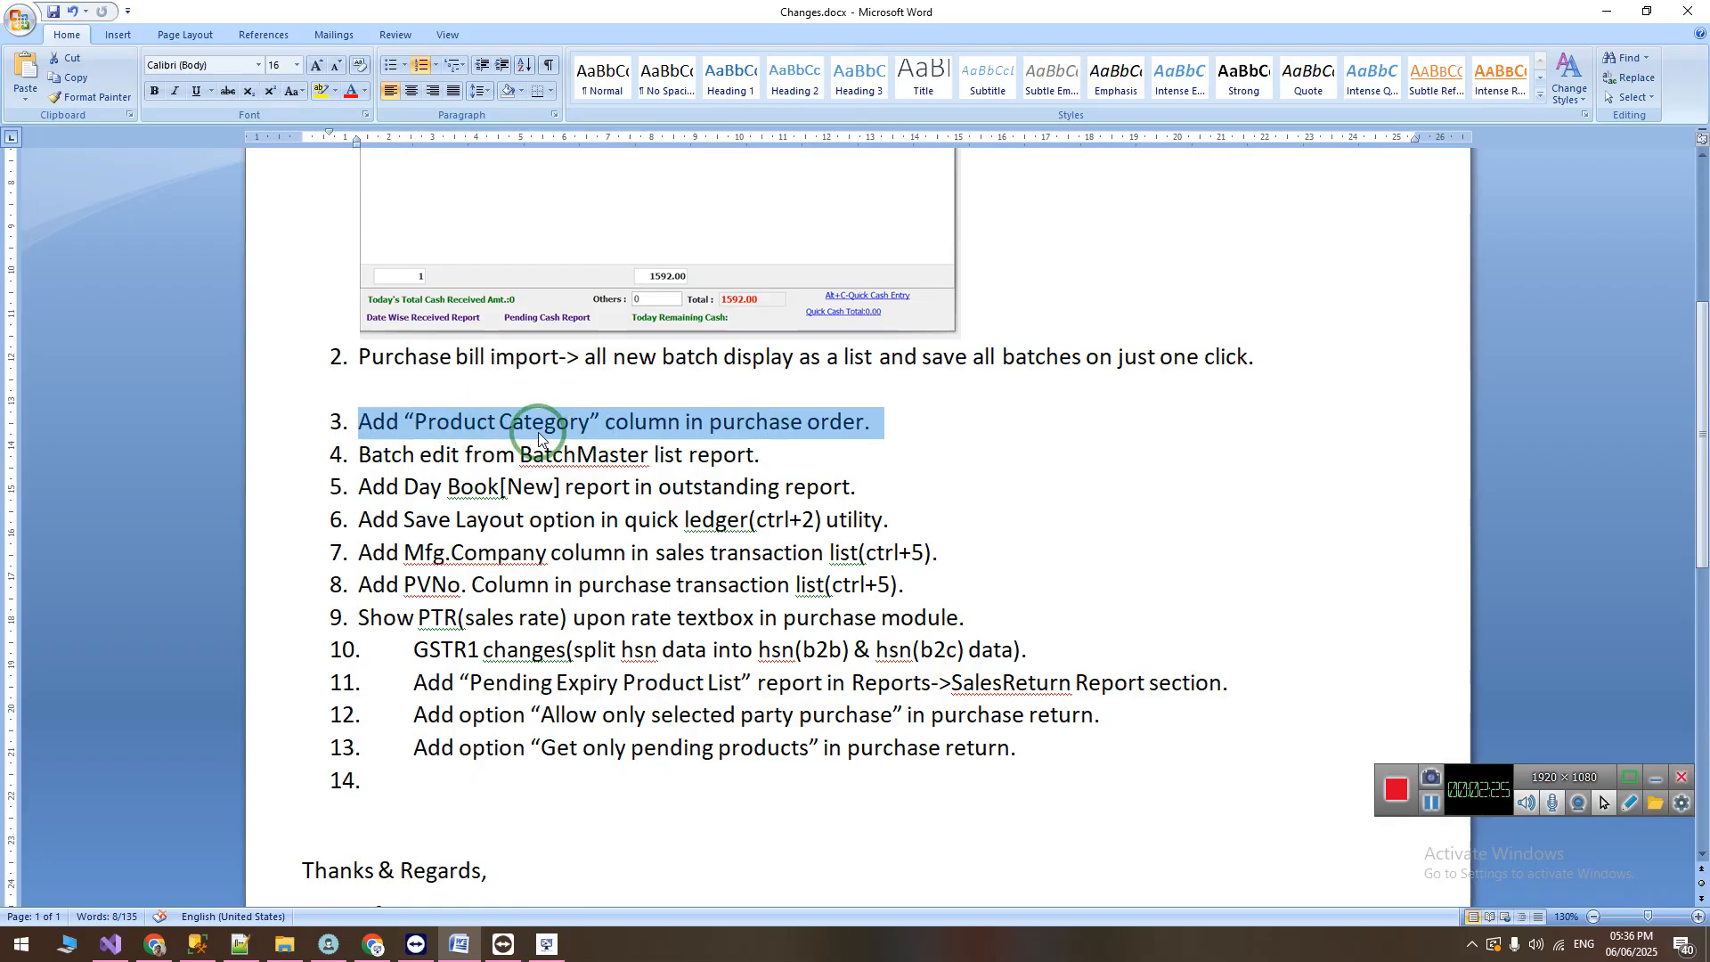
Step: Switch to the billing software and open STATOR 40 TABS from the Product Master list for editing
click(547, 944)
click(117, 68)
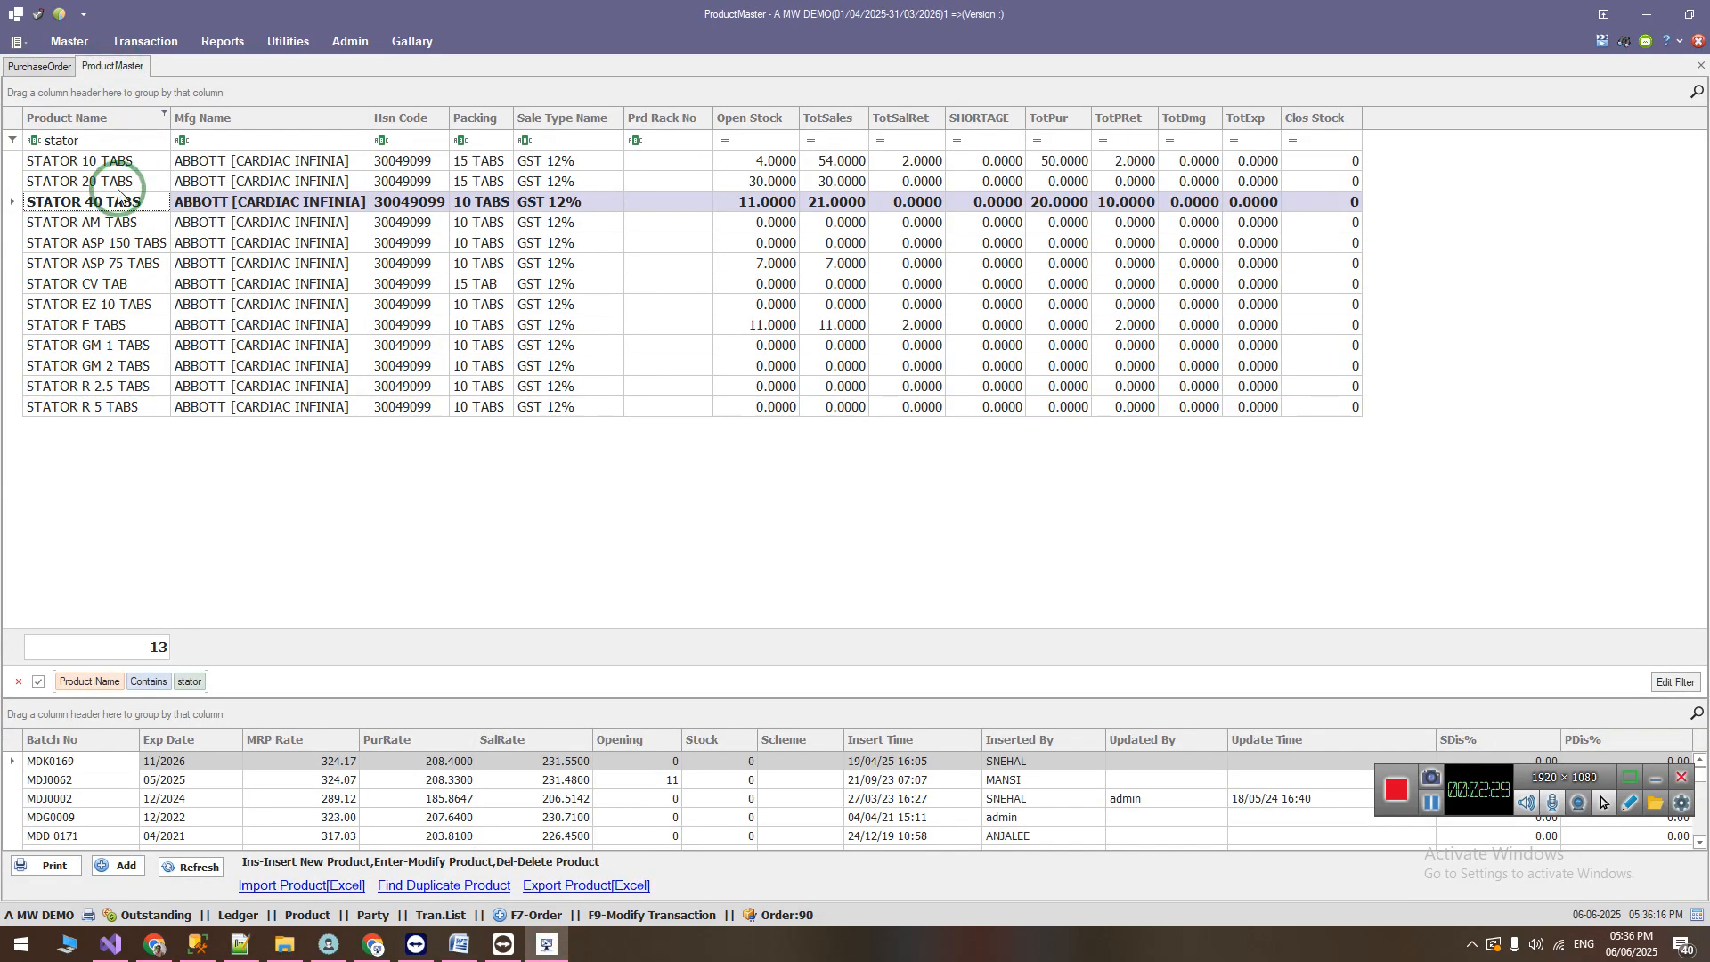
key(Return)
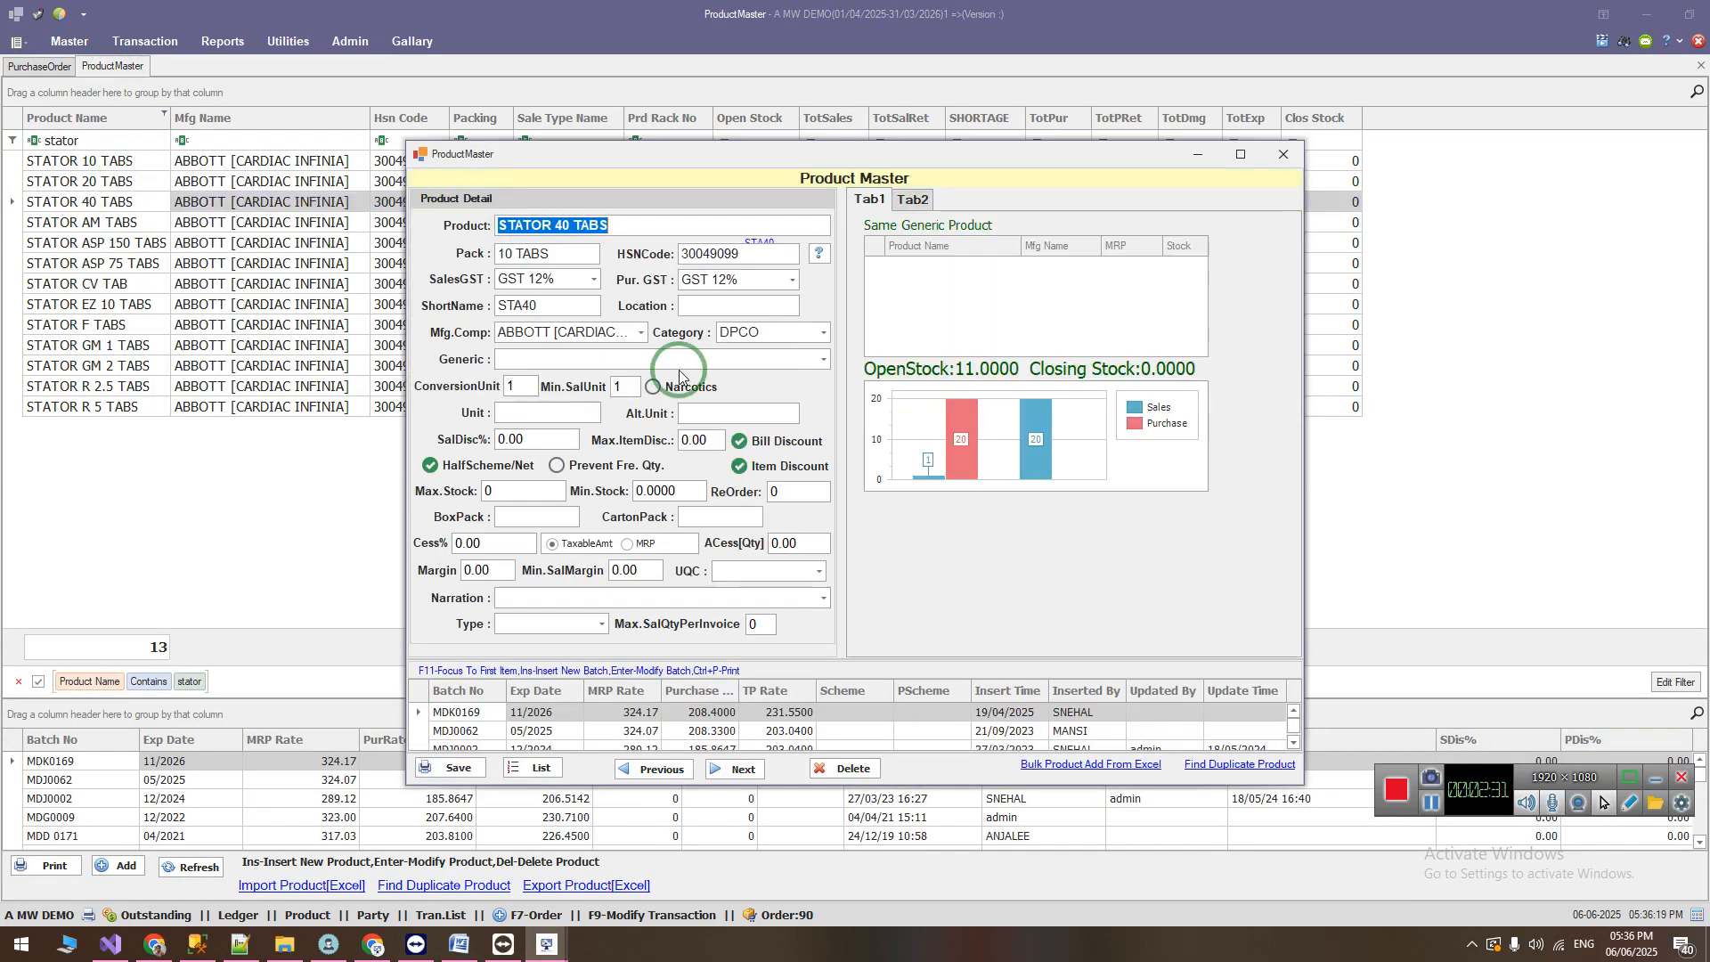
Step: Review the category choices and the blank Category Master form for STATOR 40 TABS, and save the product with category DPCO
click(825, 334)
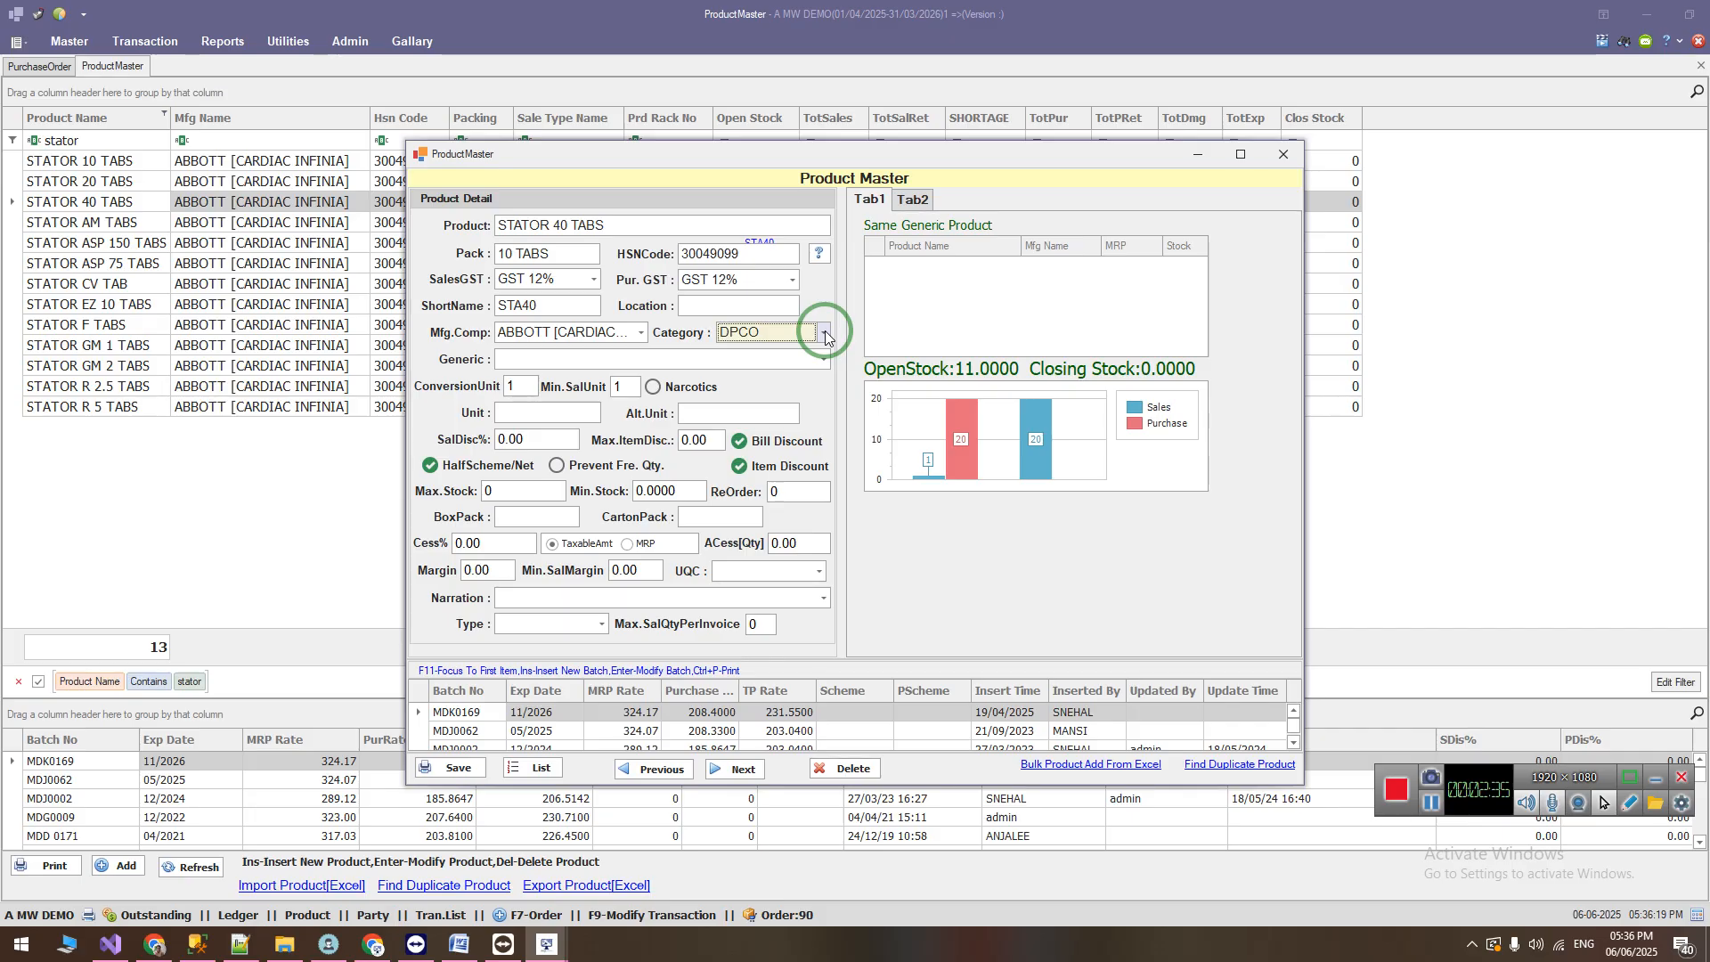
click(825, 334)
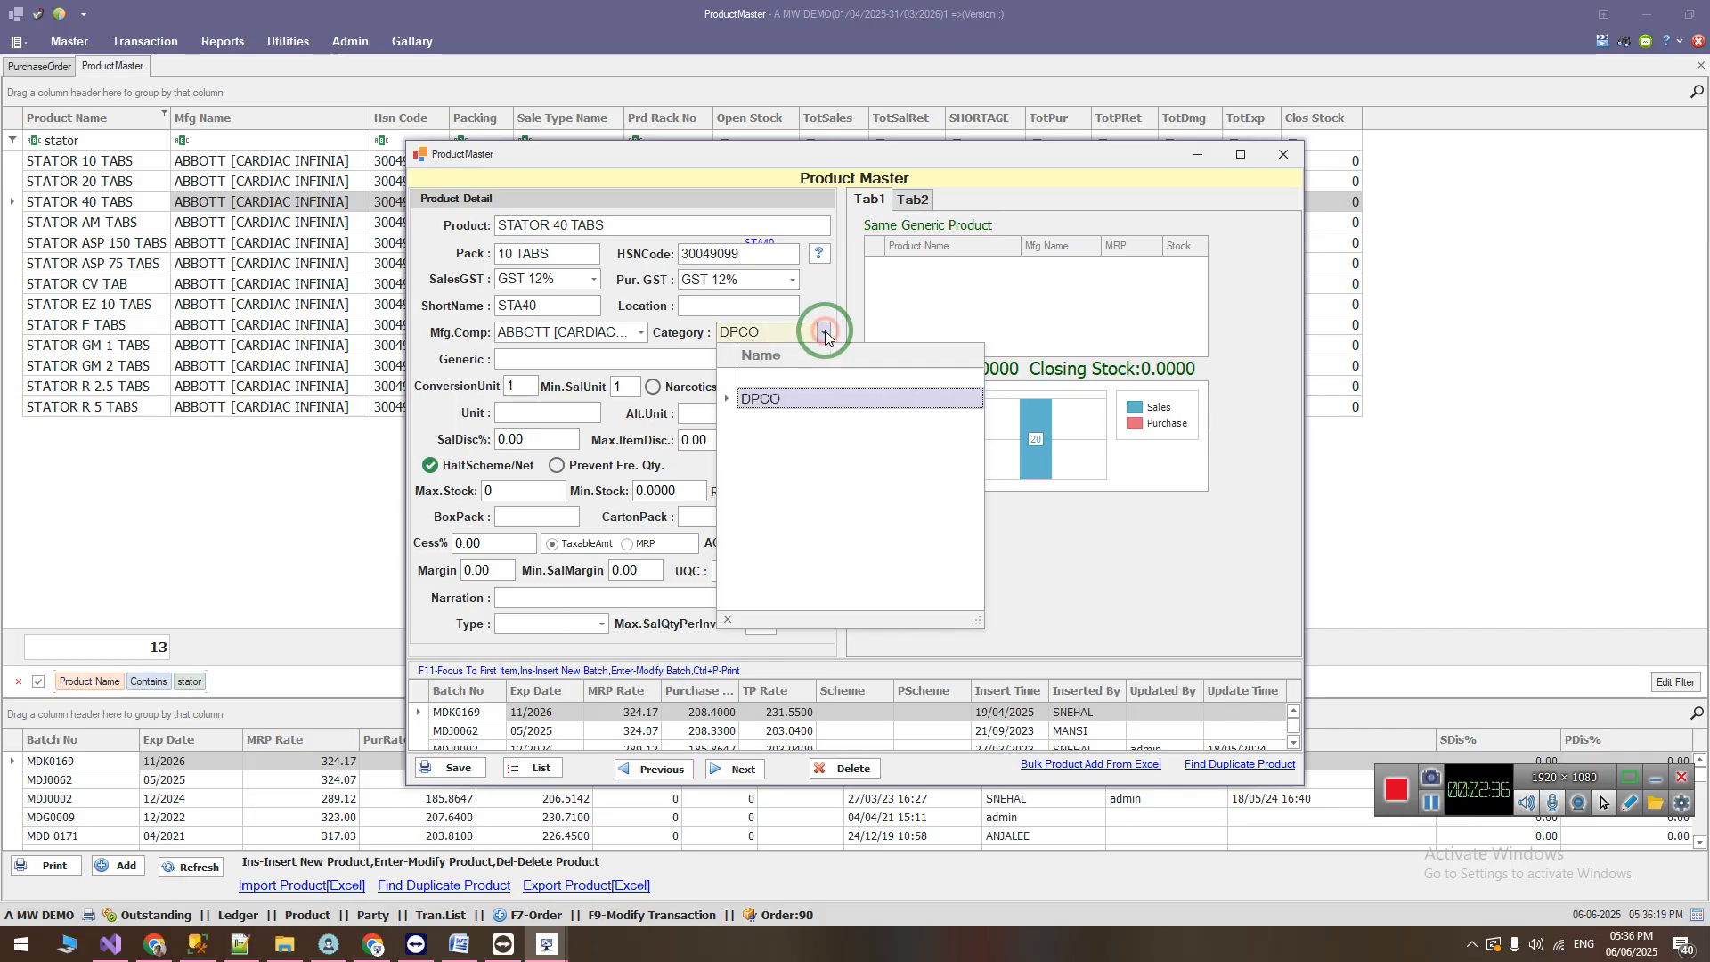
click(805, 386)
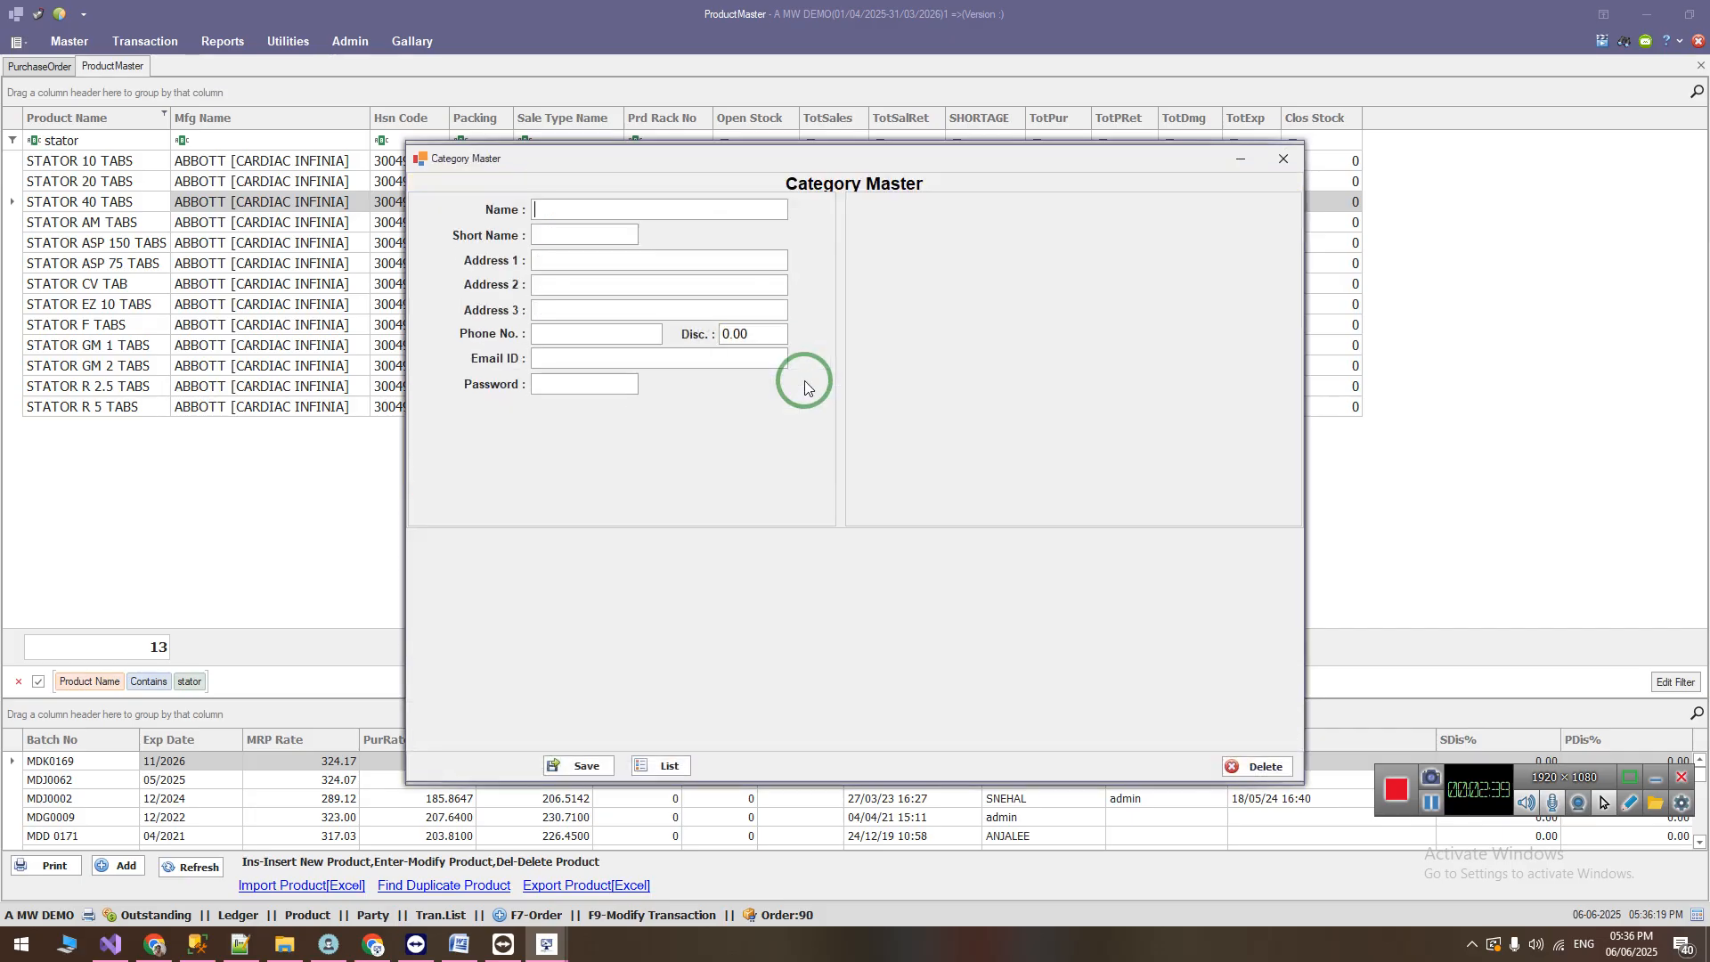
click(1283, 156)
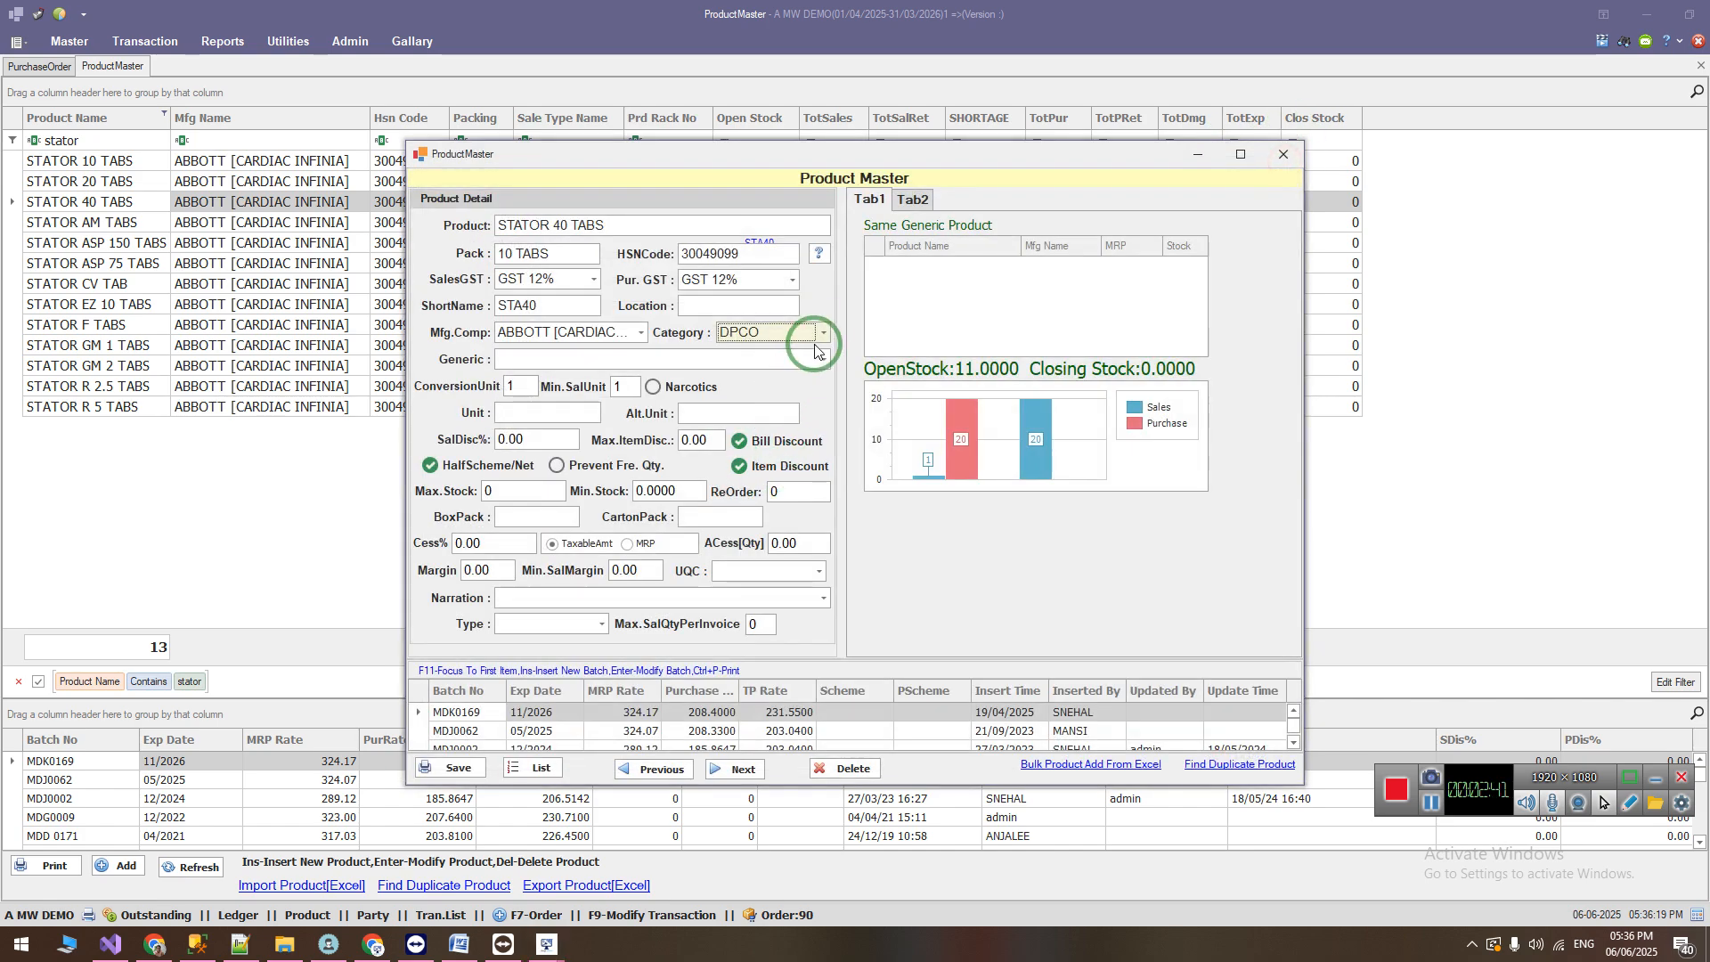
click(458, 768)
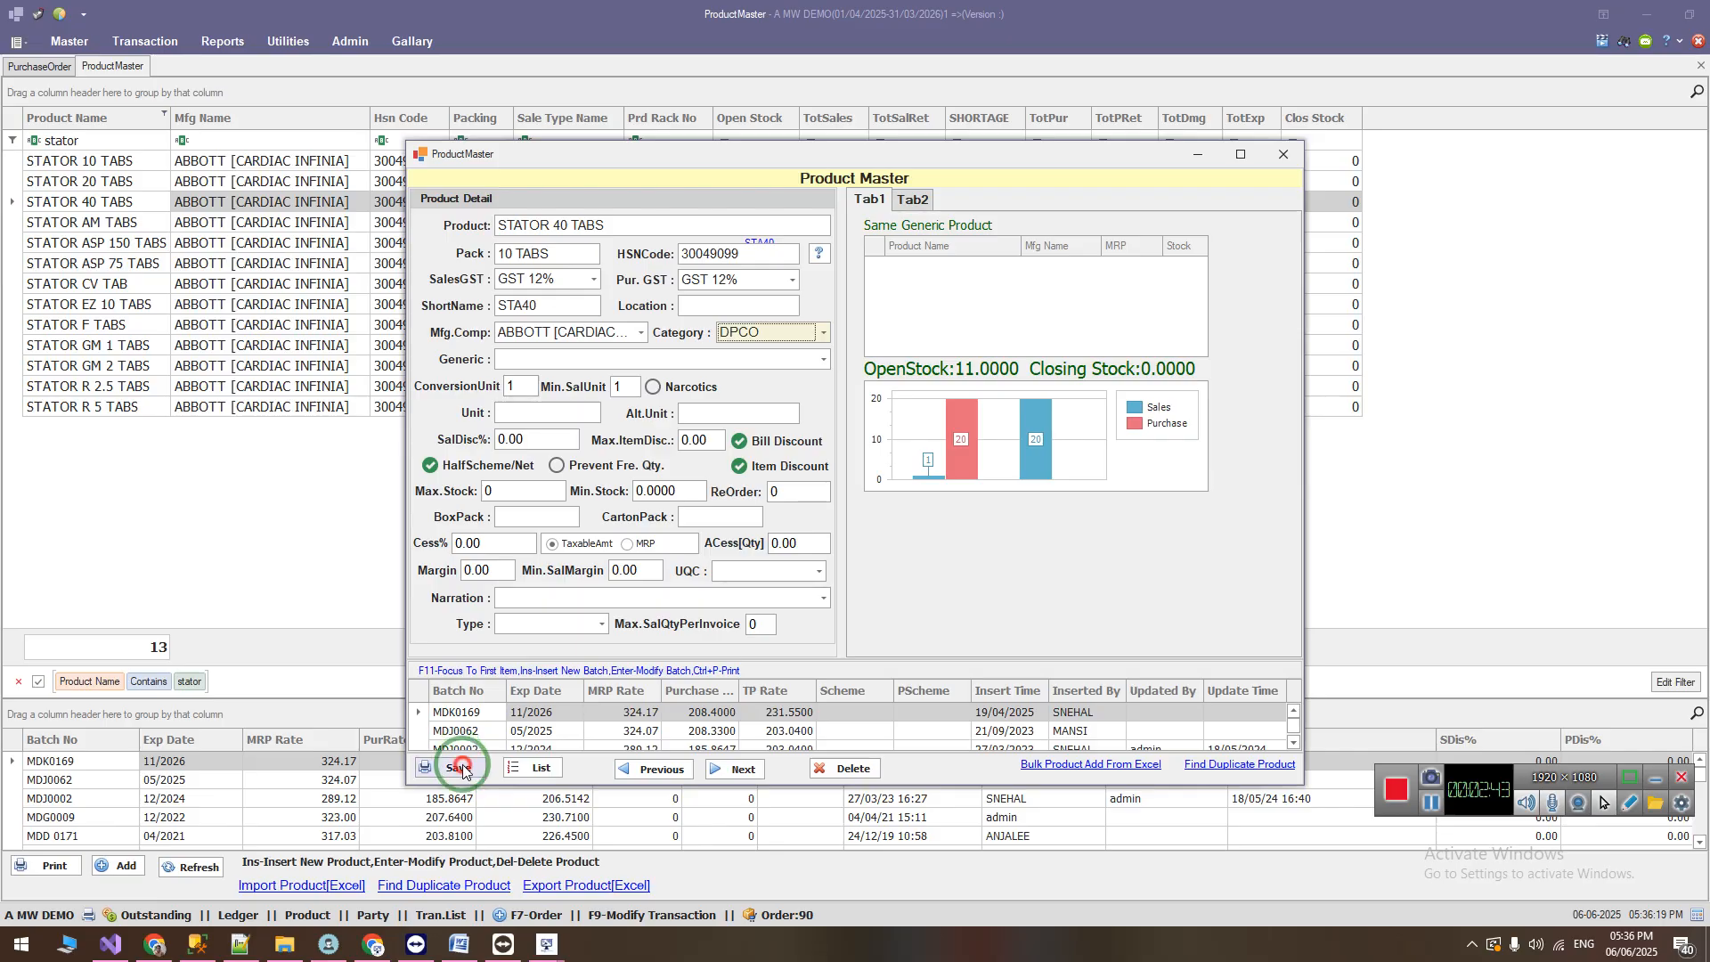
click(918, 526)
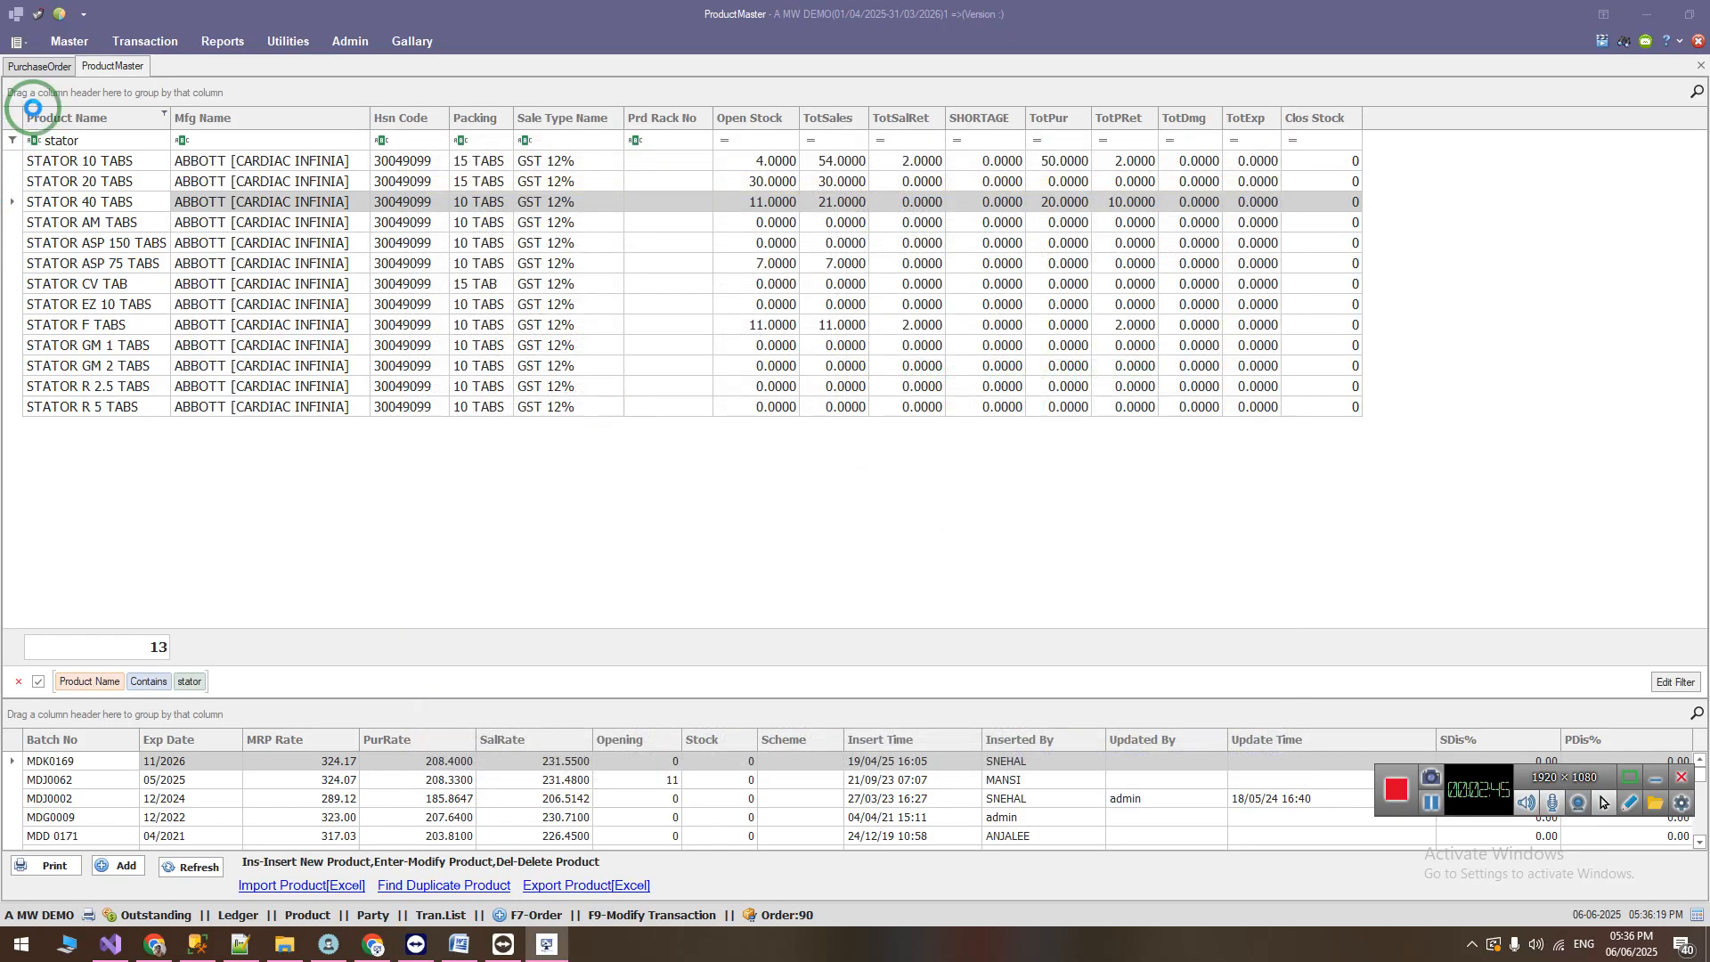
Step: Try filtering the purchase order's Category column by "d", and clear the filter
click(43, 67)
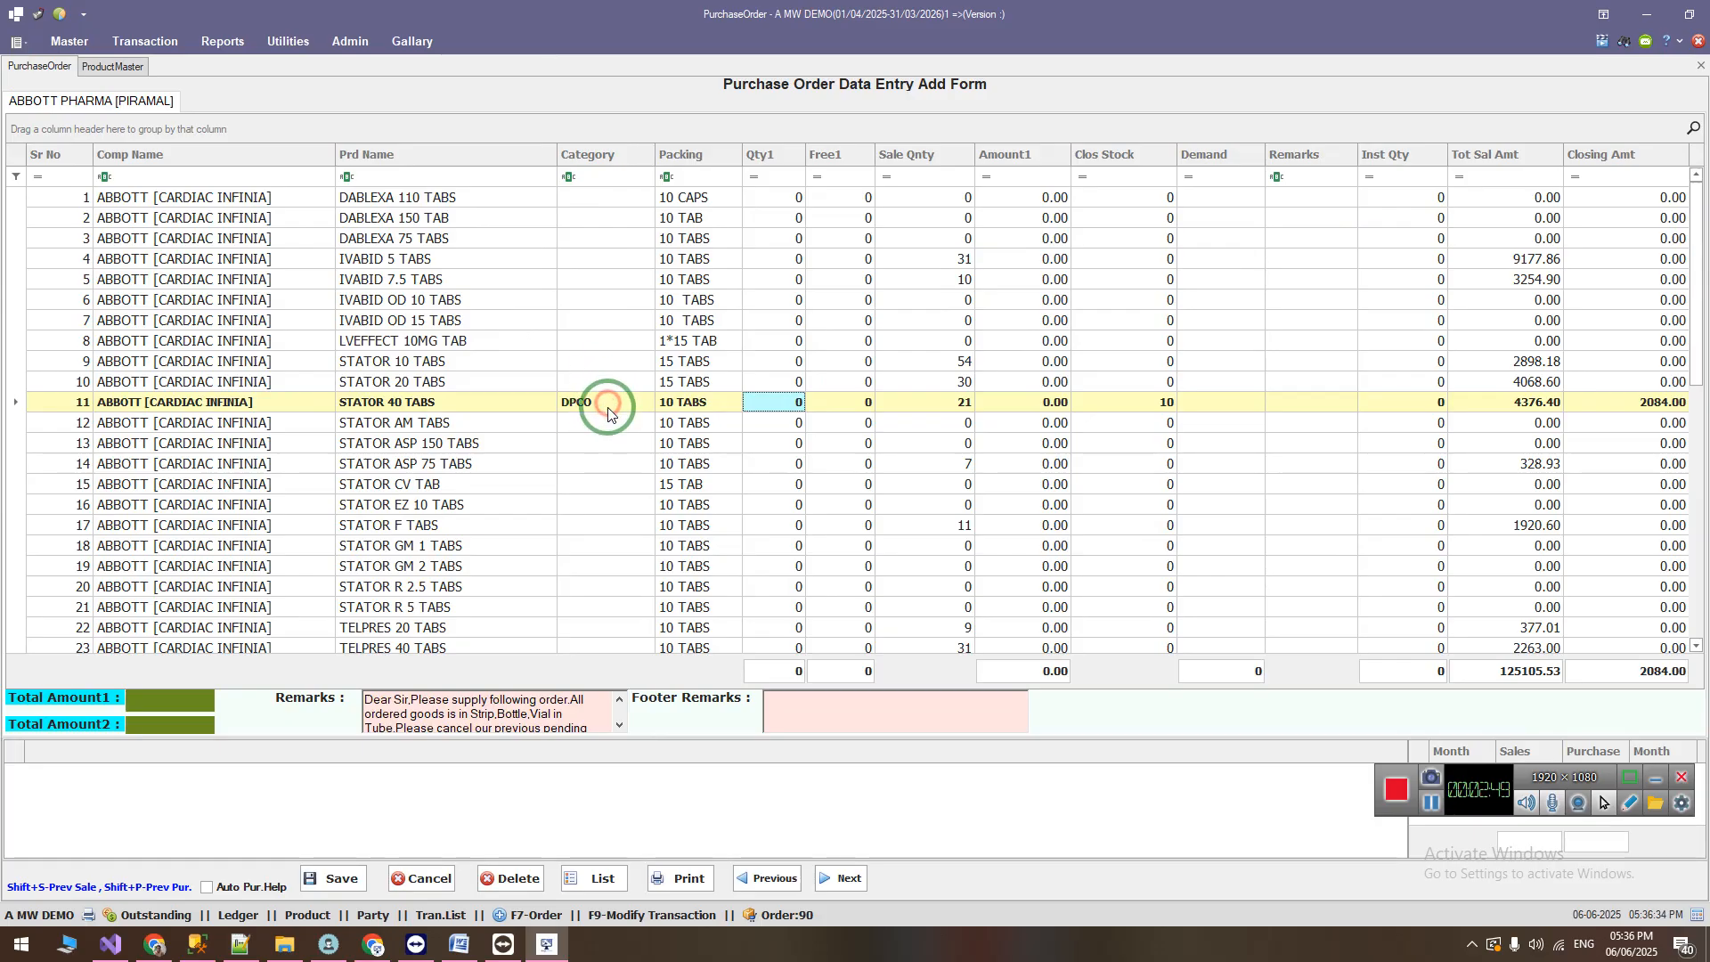
click(604, 177)
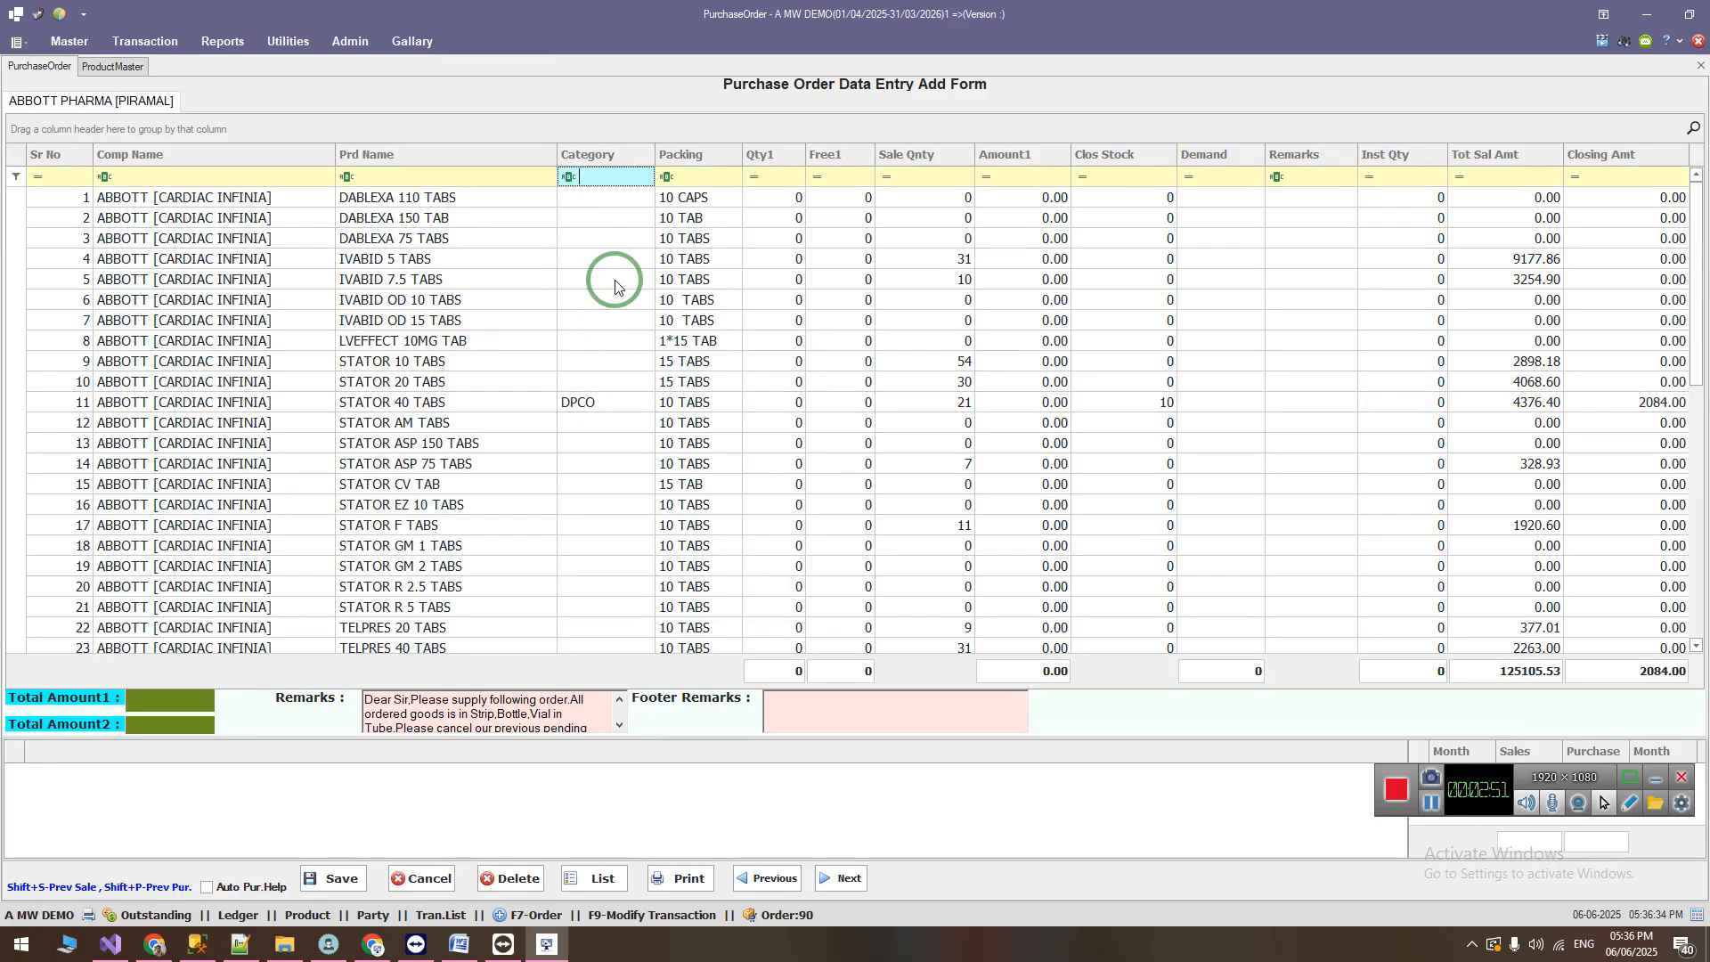
text(d)
key(BackSpace)
key(BackSpace)
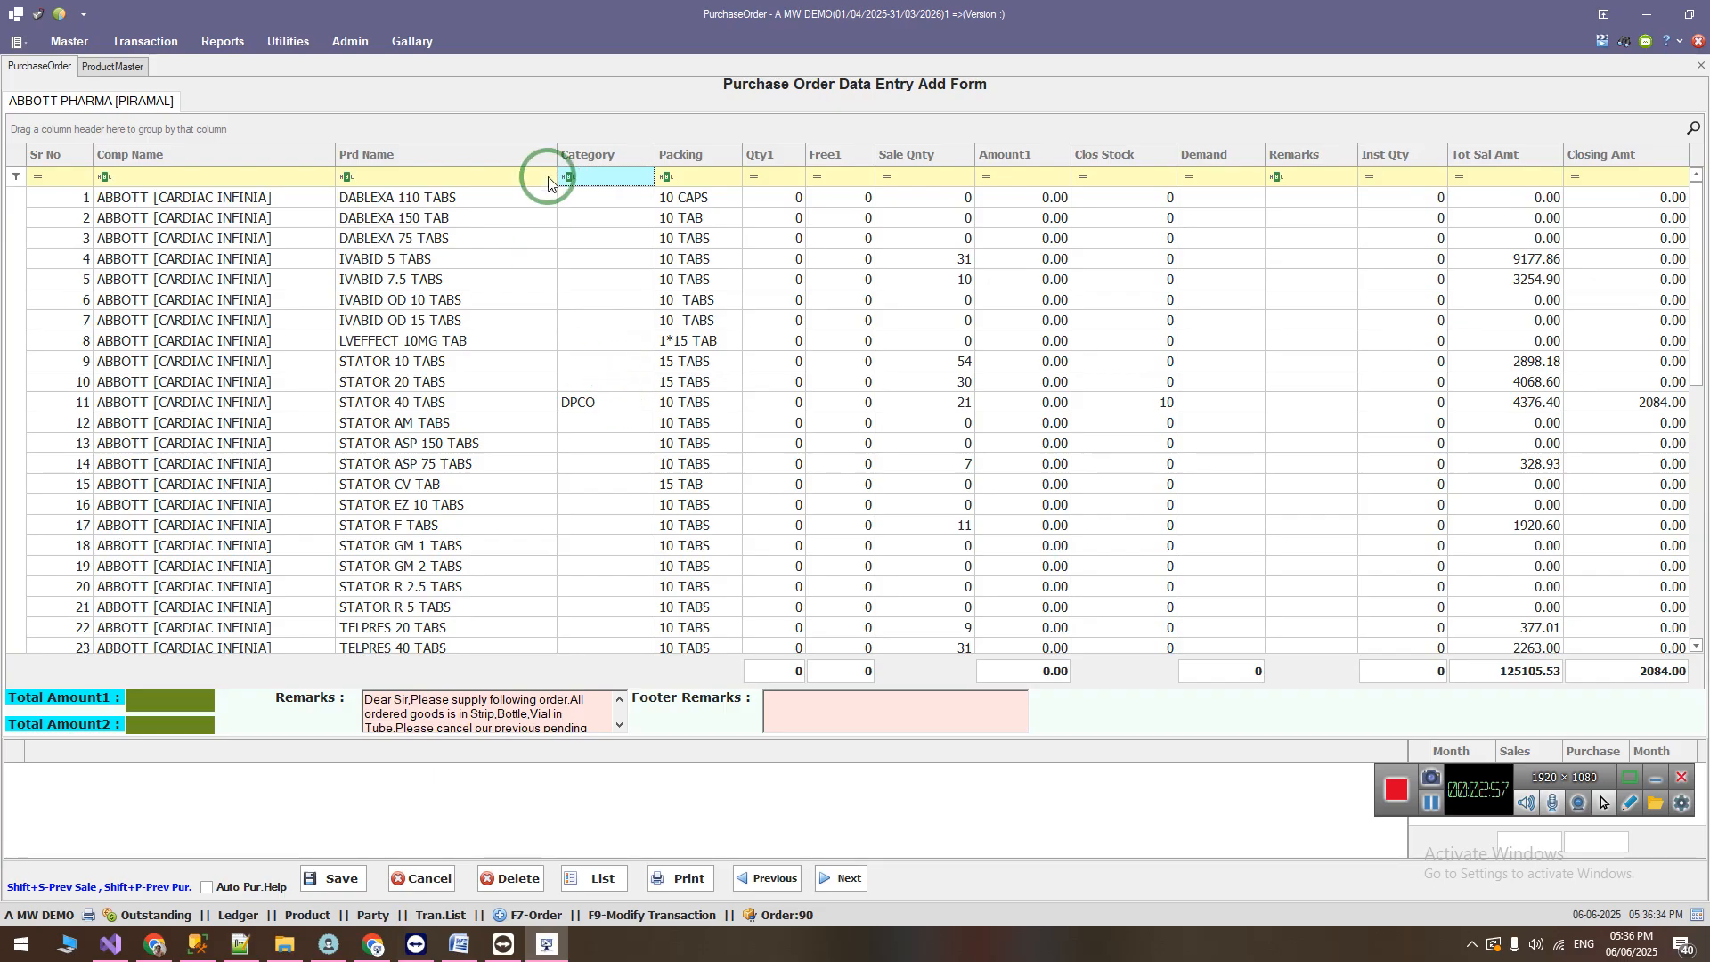
Step: Hide the Category column in the existing purchase order's product grid
click(622, 409)
drag(583, 154, 613, 429)
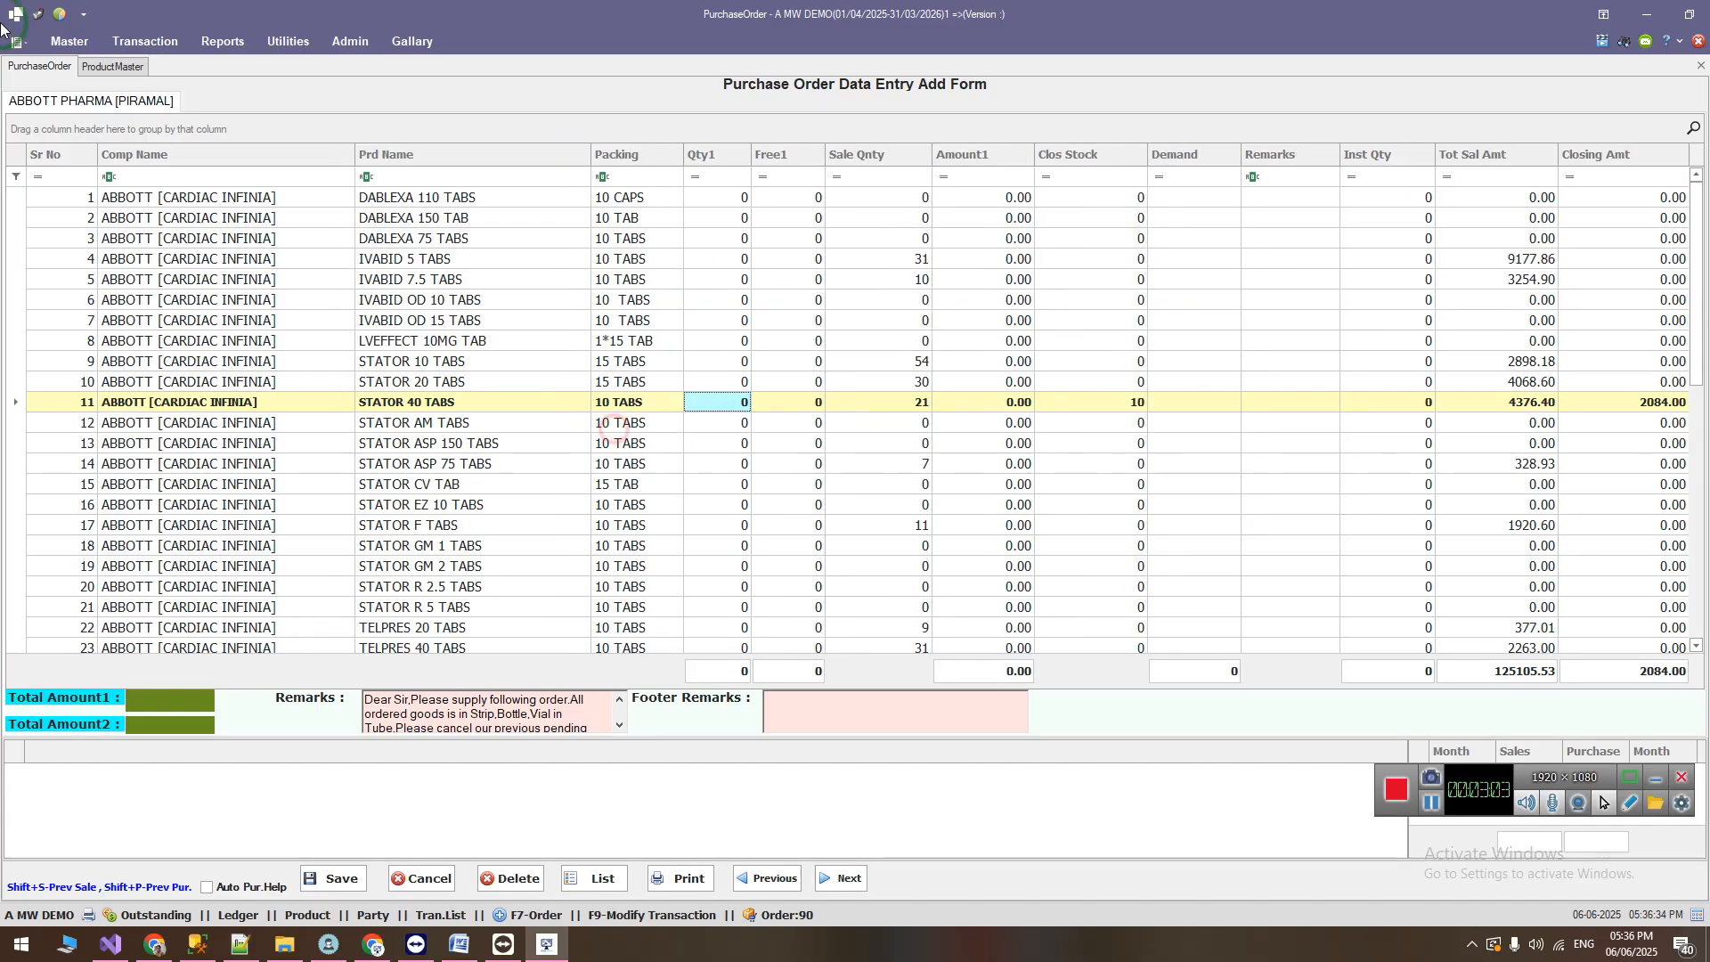
Step: Generate a new purchase order for ABBOTT [ THROMBIS] and ABBOTT [CARDIAC INFINIA] with From Date 01/04/2025
click(146, 41)
click(181, 114)
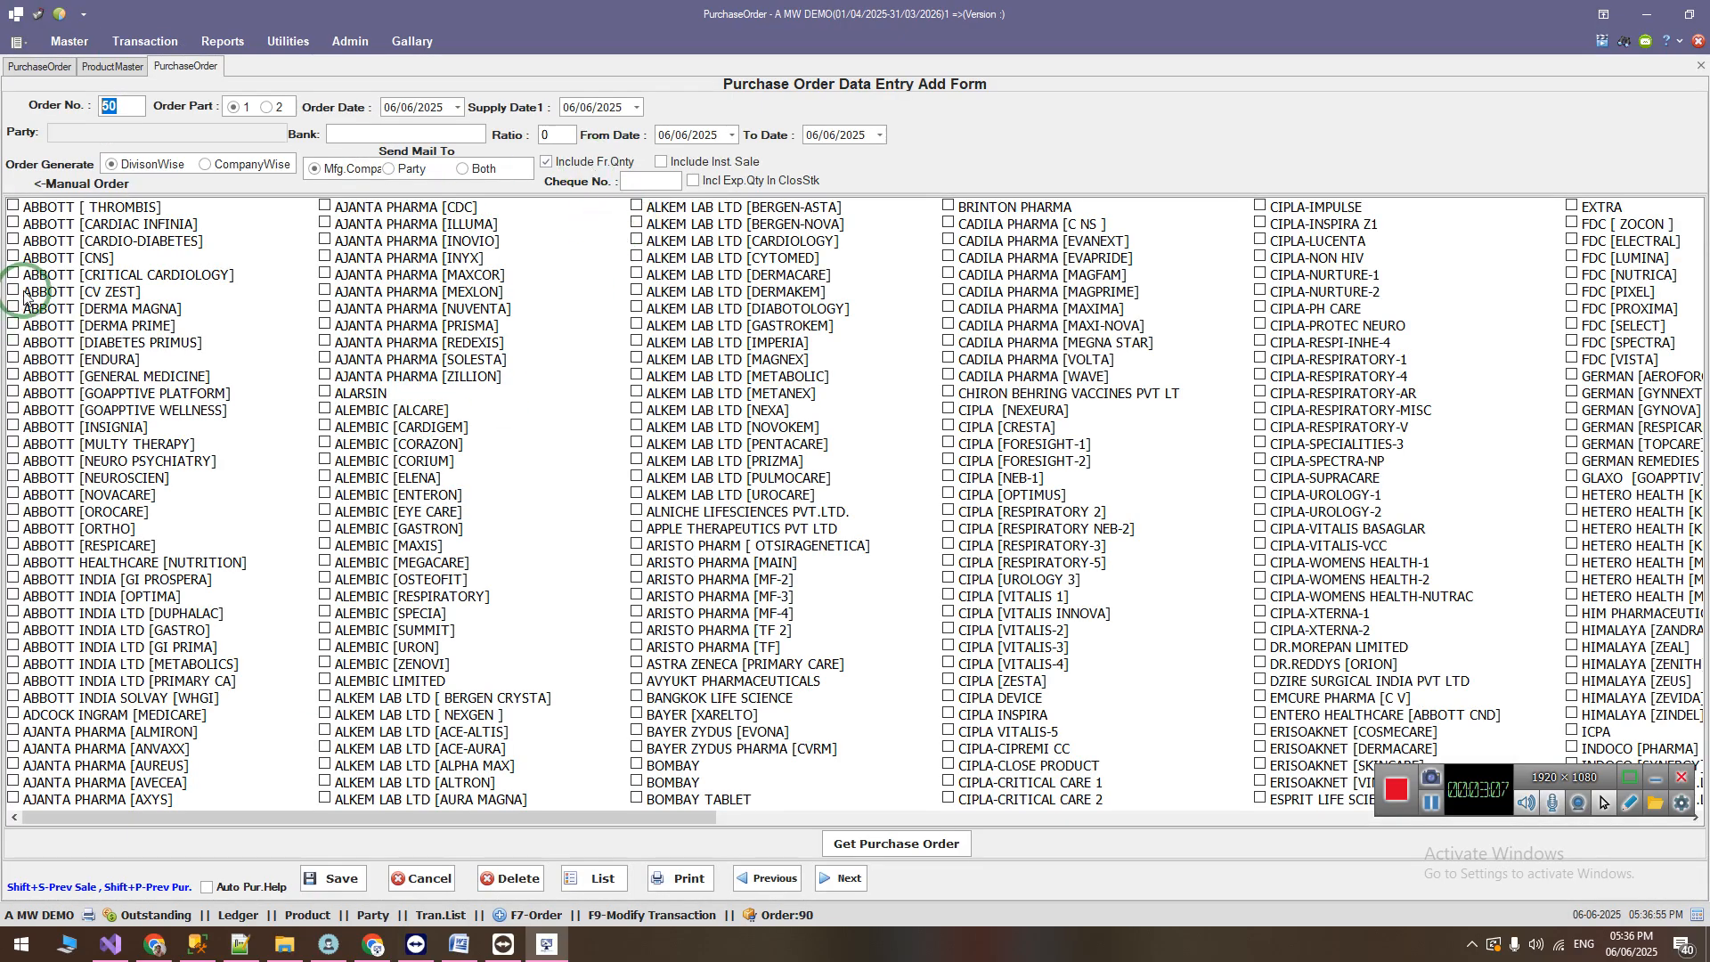
click(12, 206)
click(659, 134)
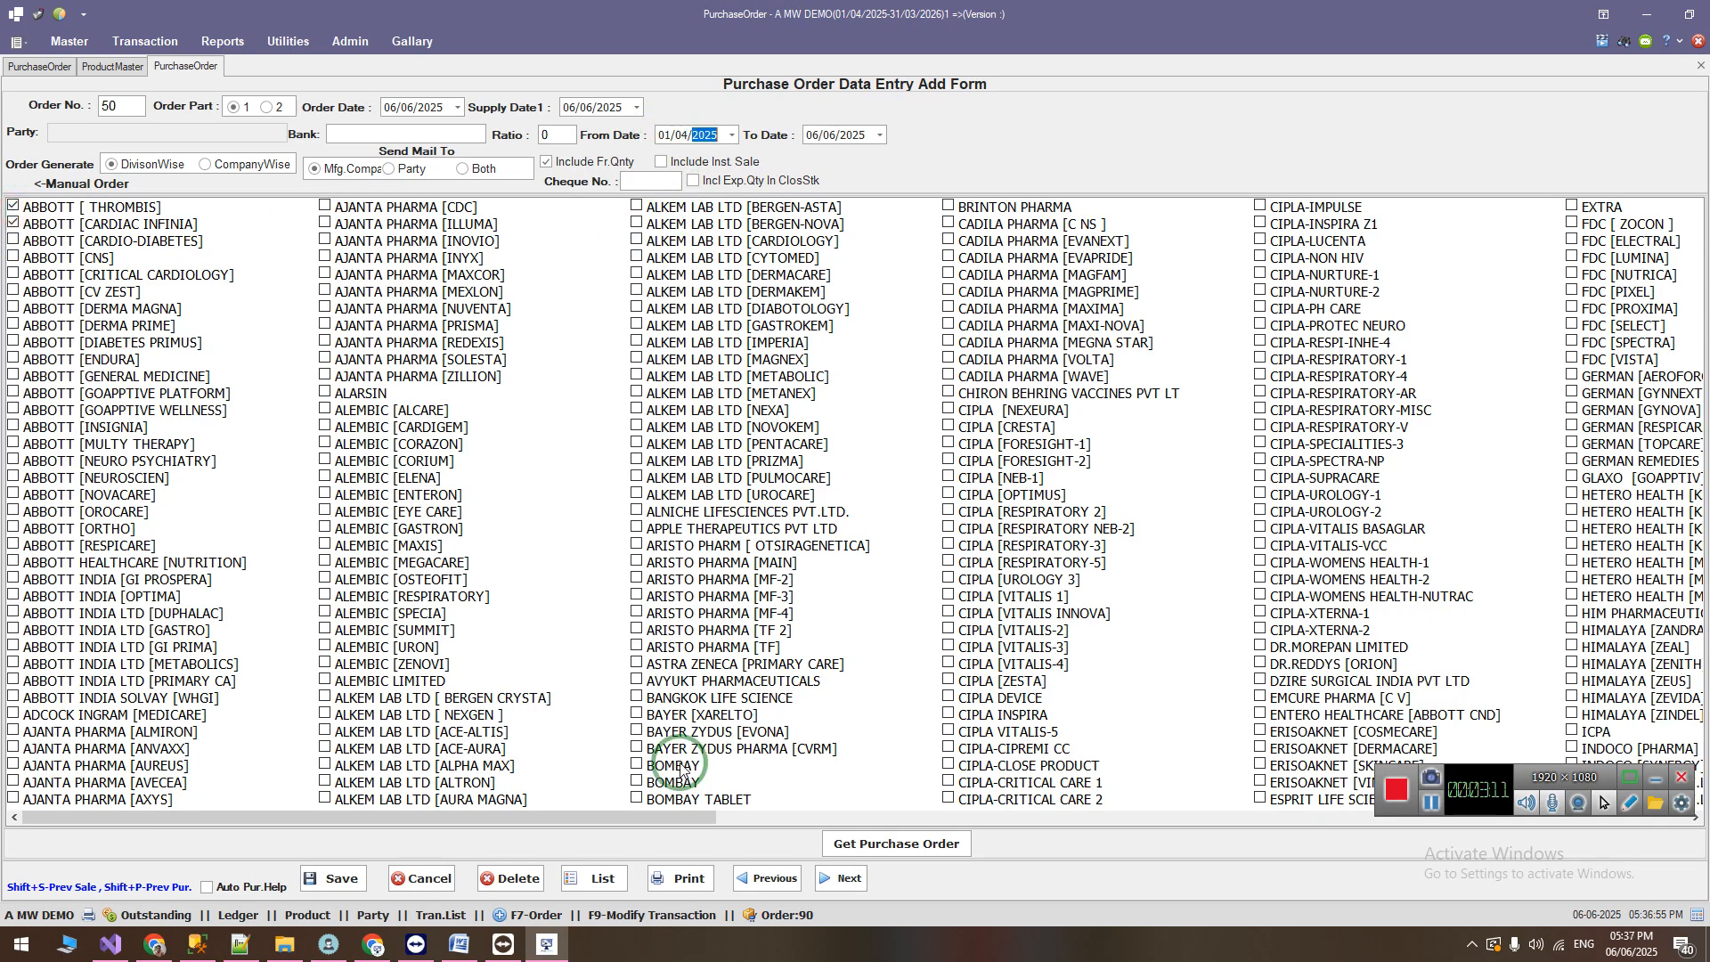
click(871, 842)
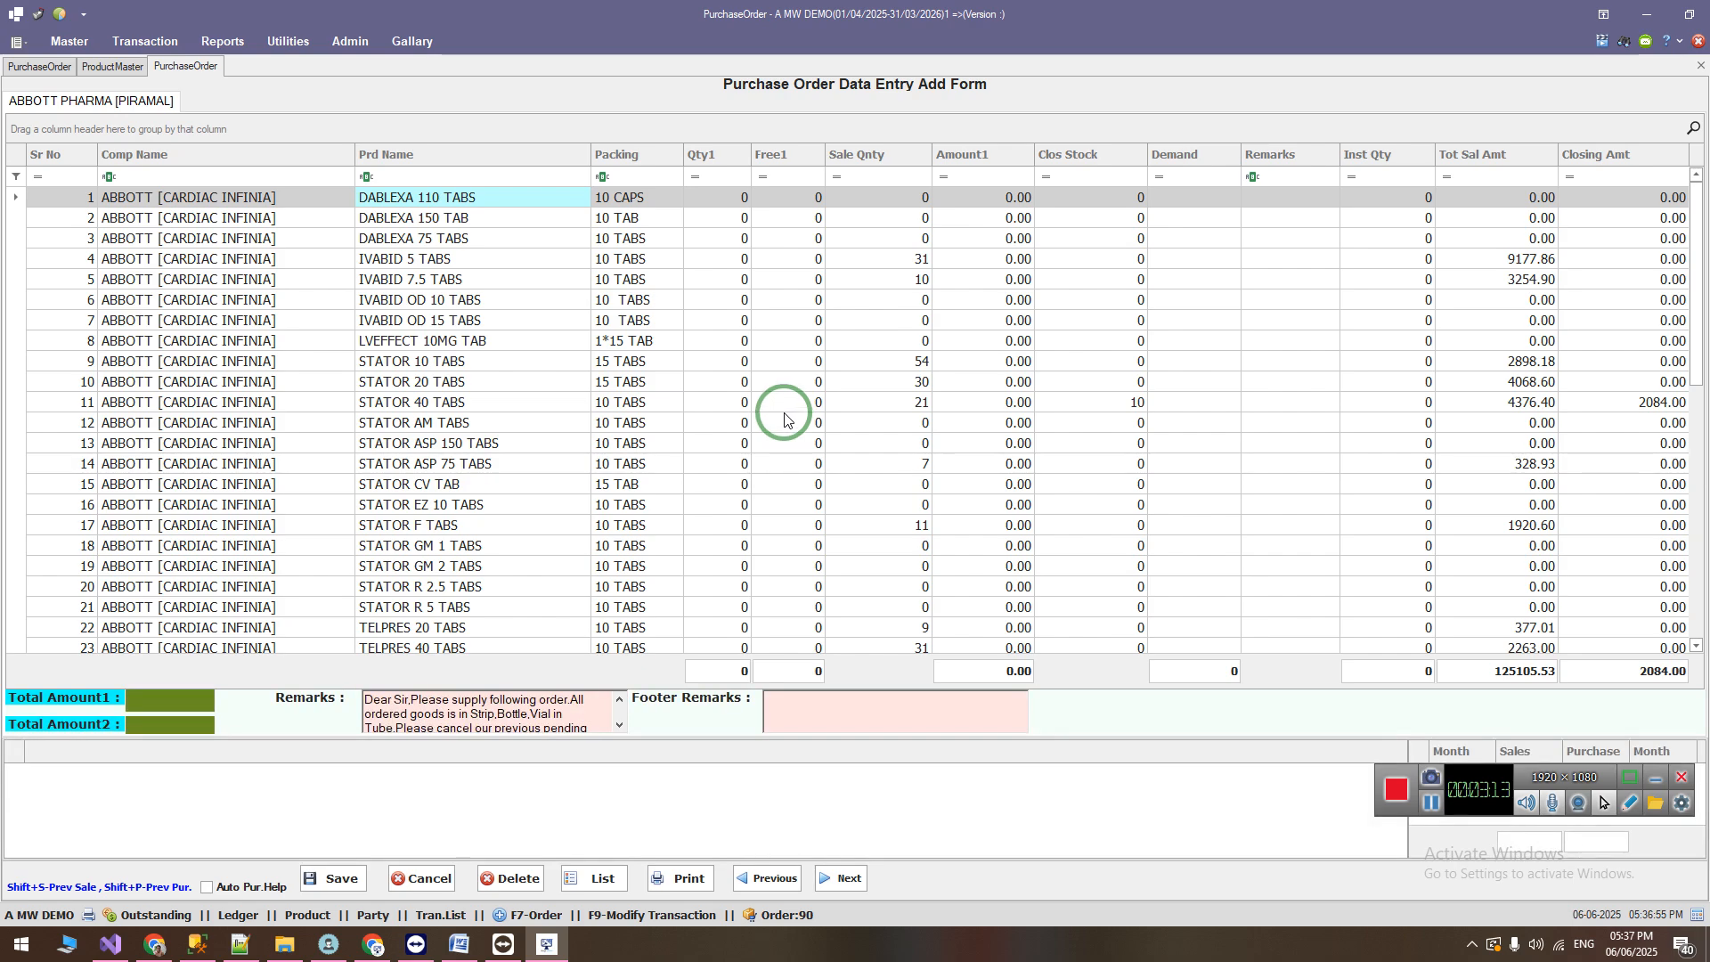
Step: Add the hidden Category column to the purchase order grid between Prd Name and Packing, and save the grid layout
right_click(637, 155)
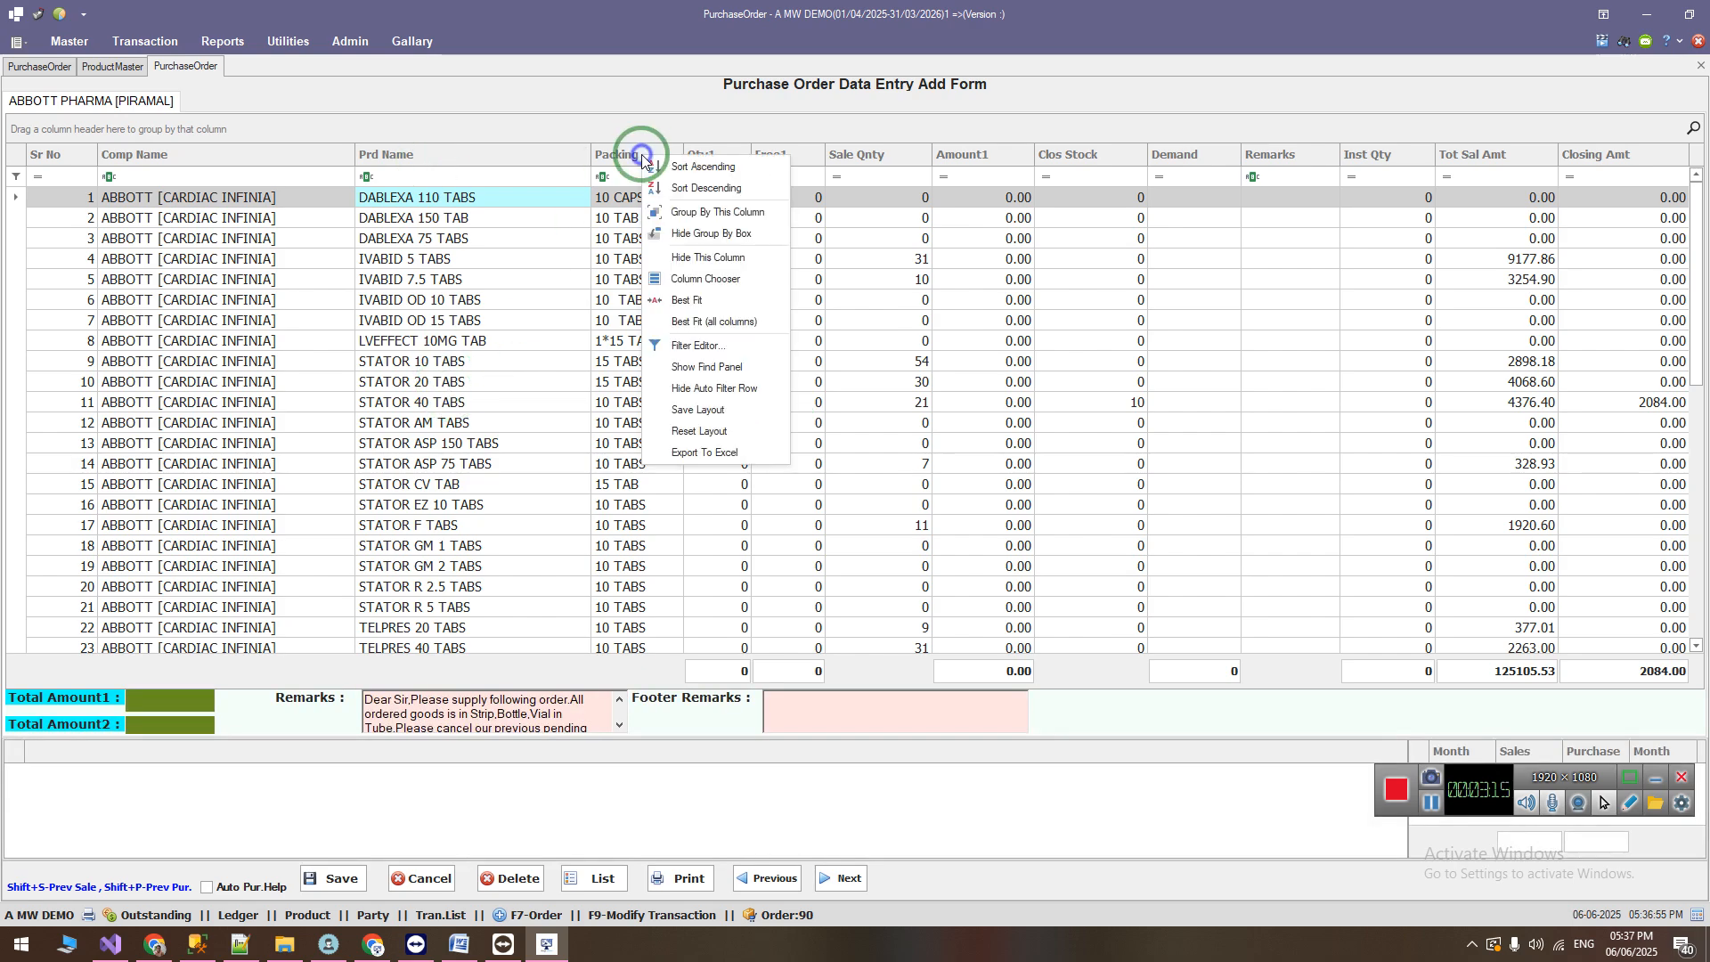
click(697, 280)
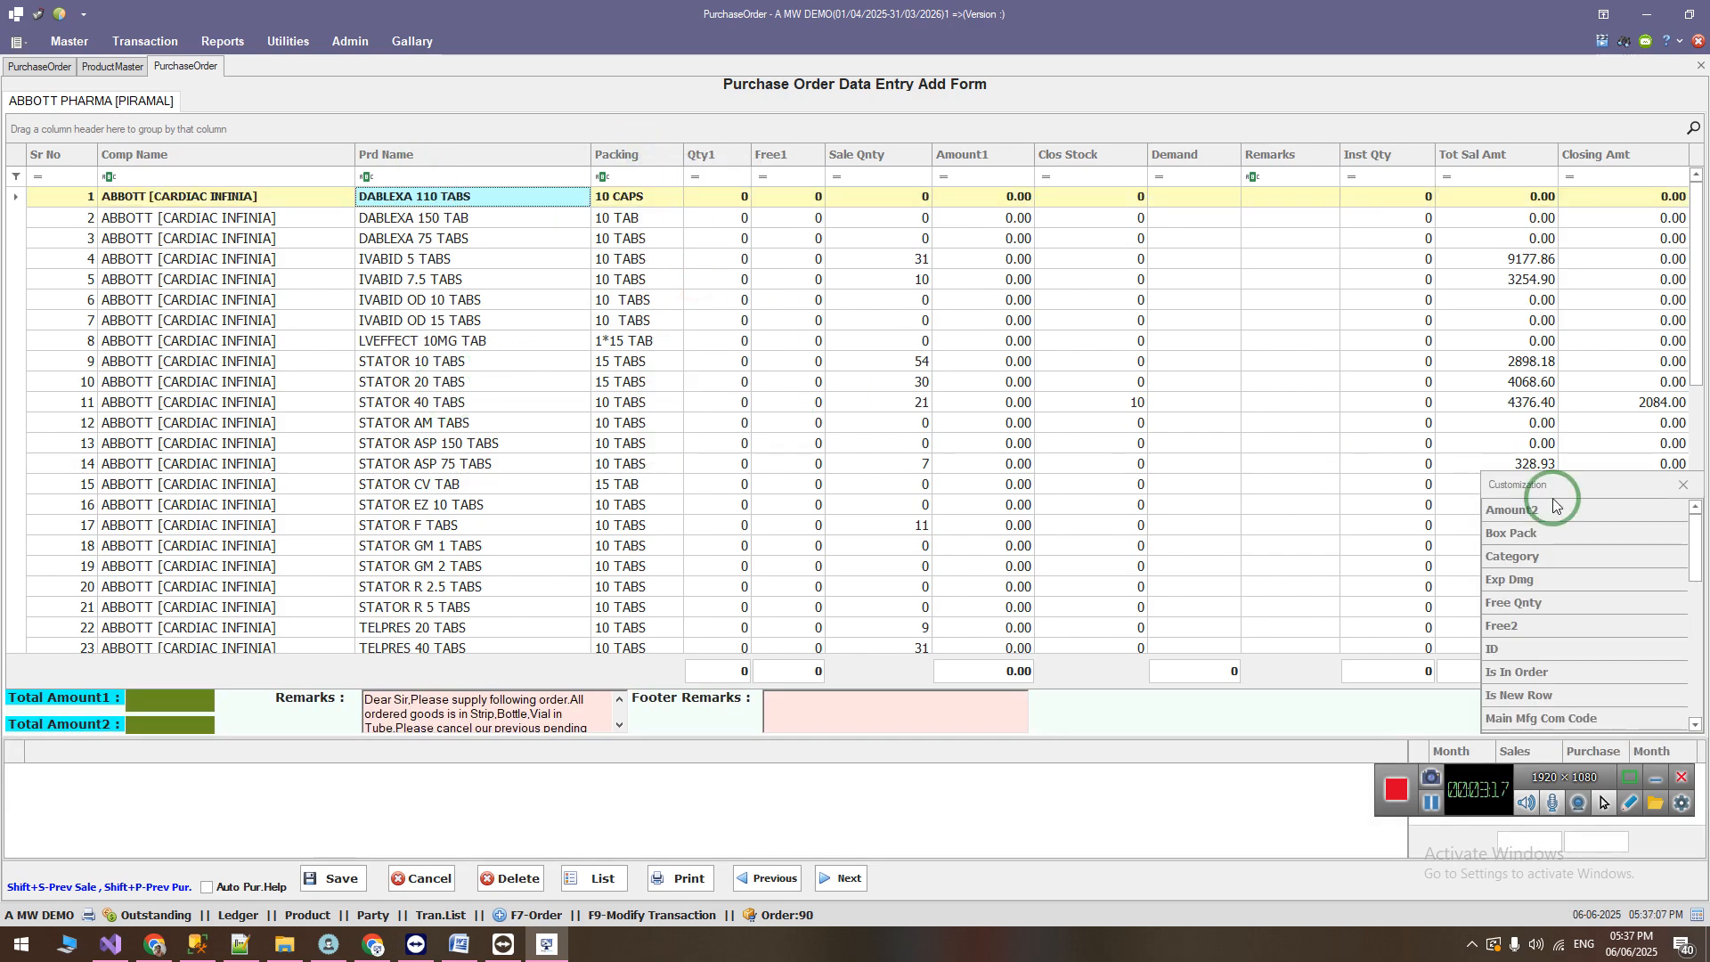
drag(1517, 562, 579, 154)
click(1684, 484)
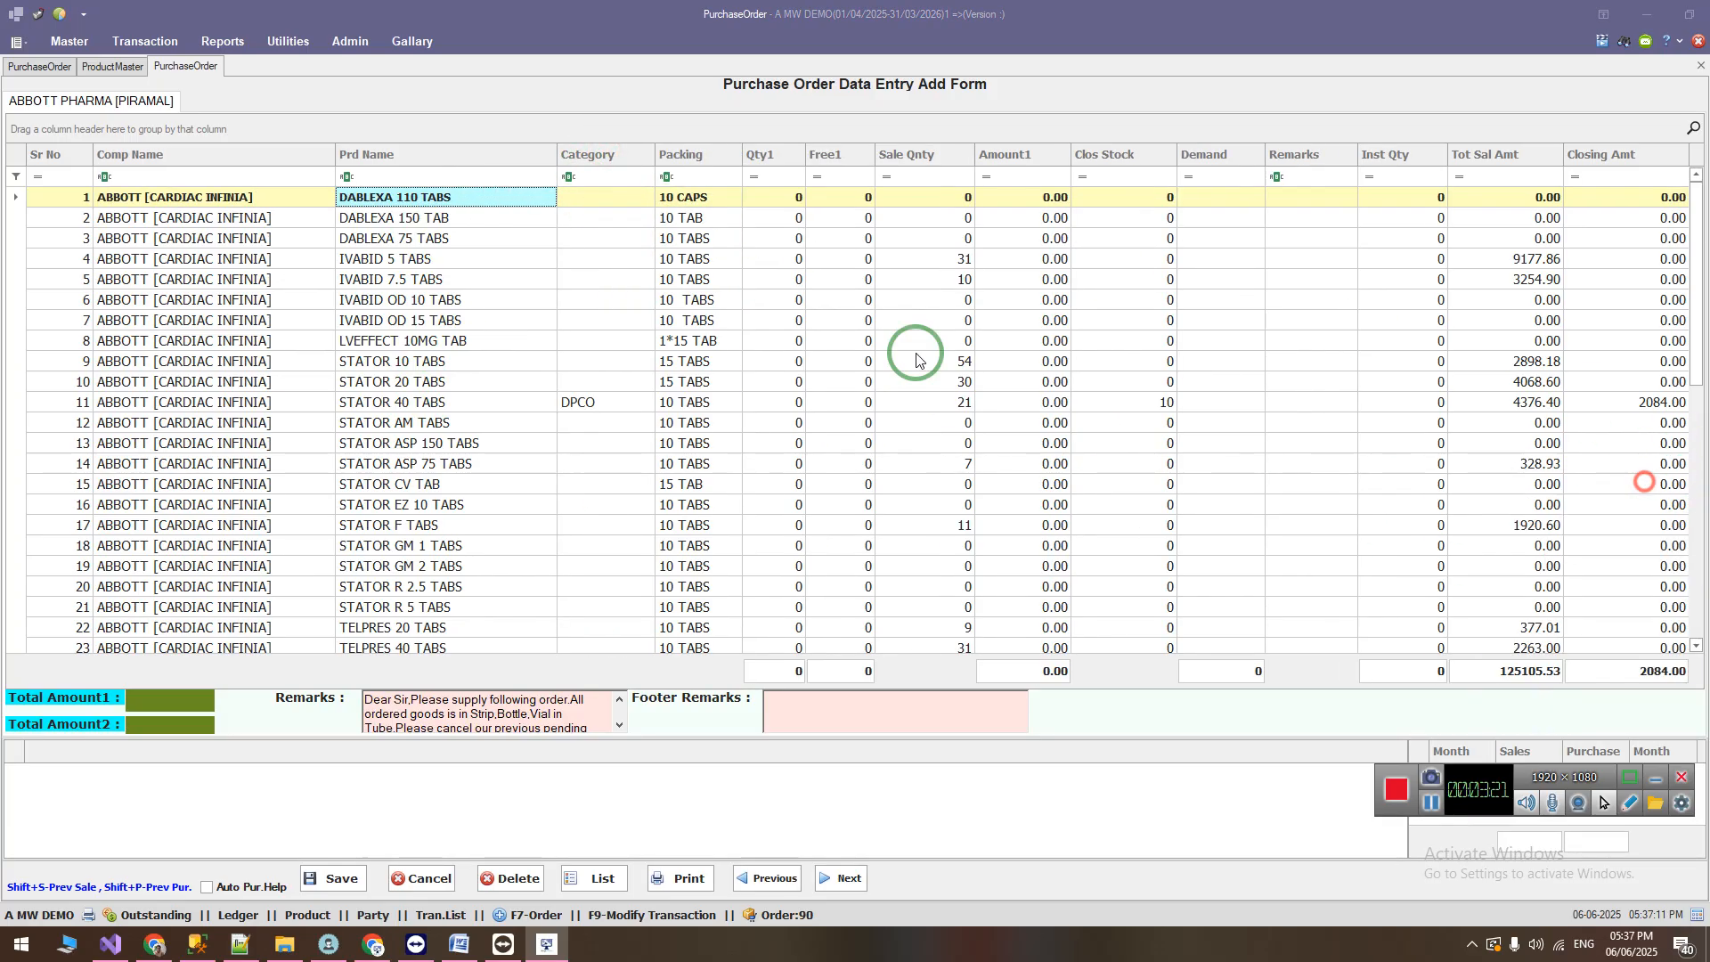
right_click(575, 154)
click(621, 414)
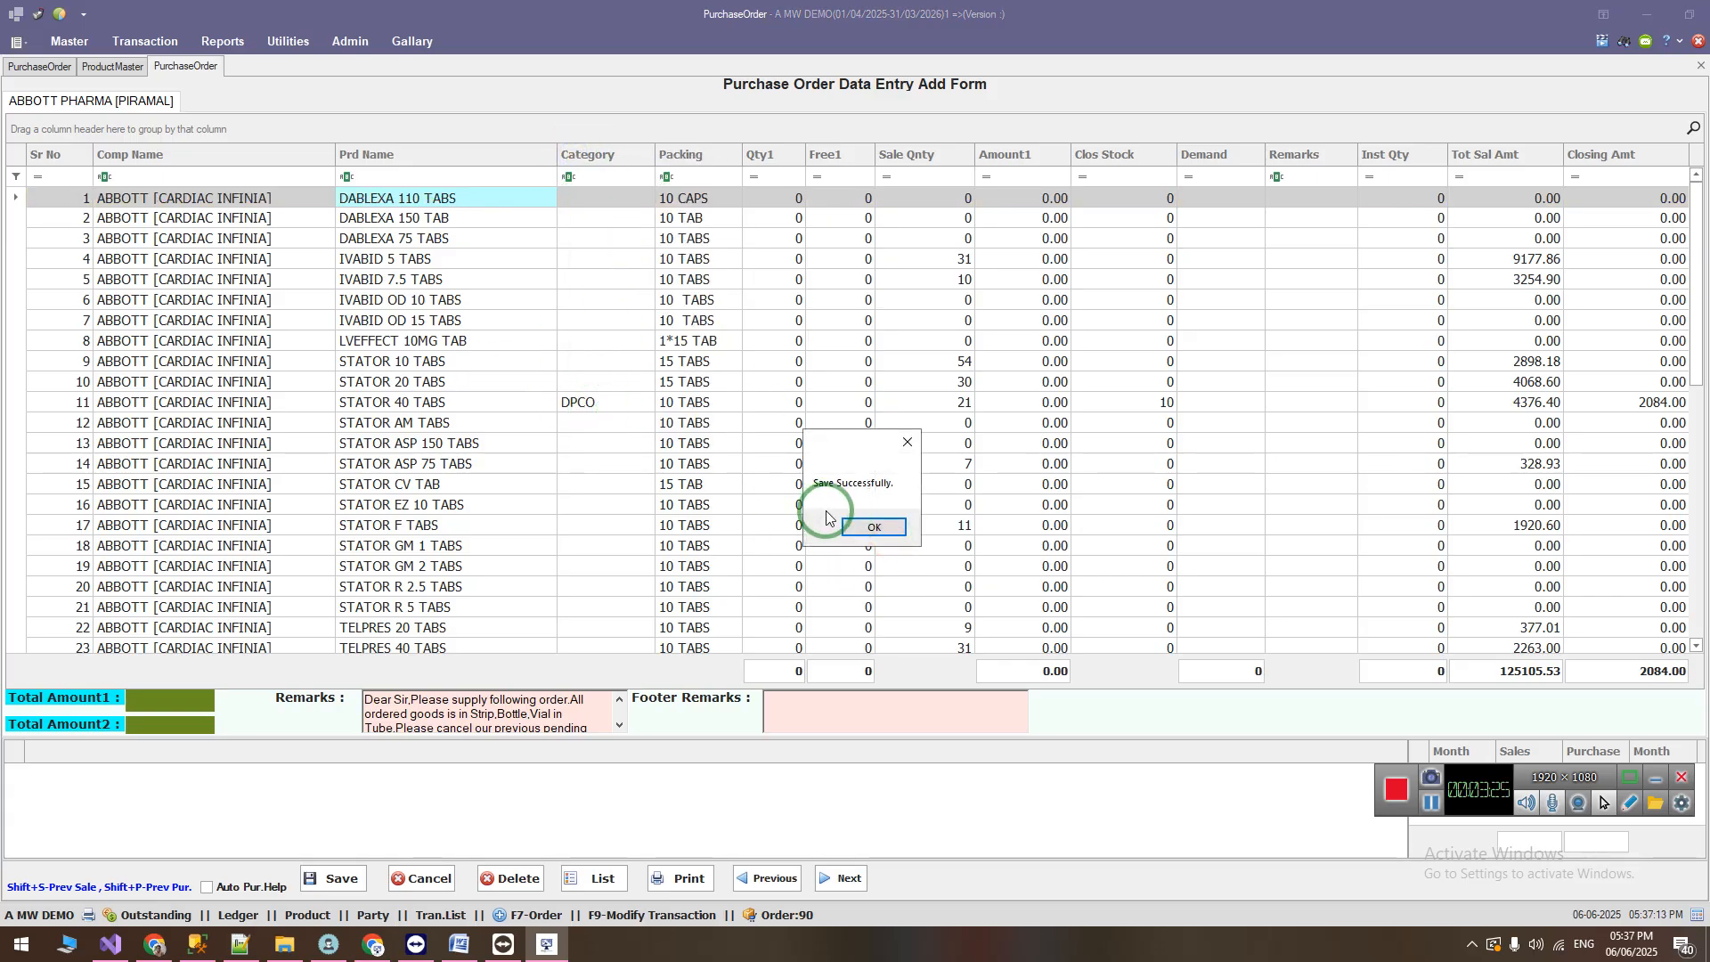
click(869, 526)
Step: Take the Category column back out of the new purchase order's grid
drag(578, 155, 670, 448)
click(1431, 804)
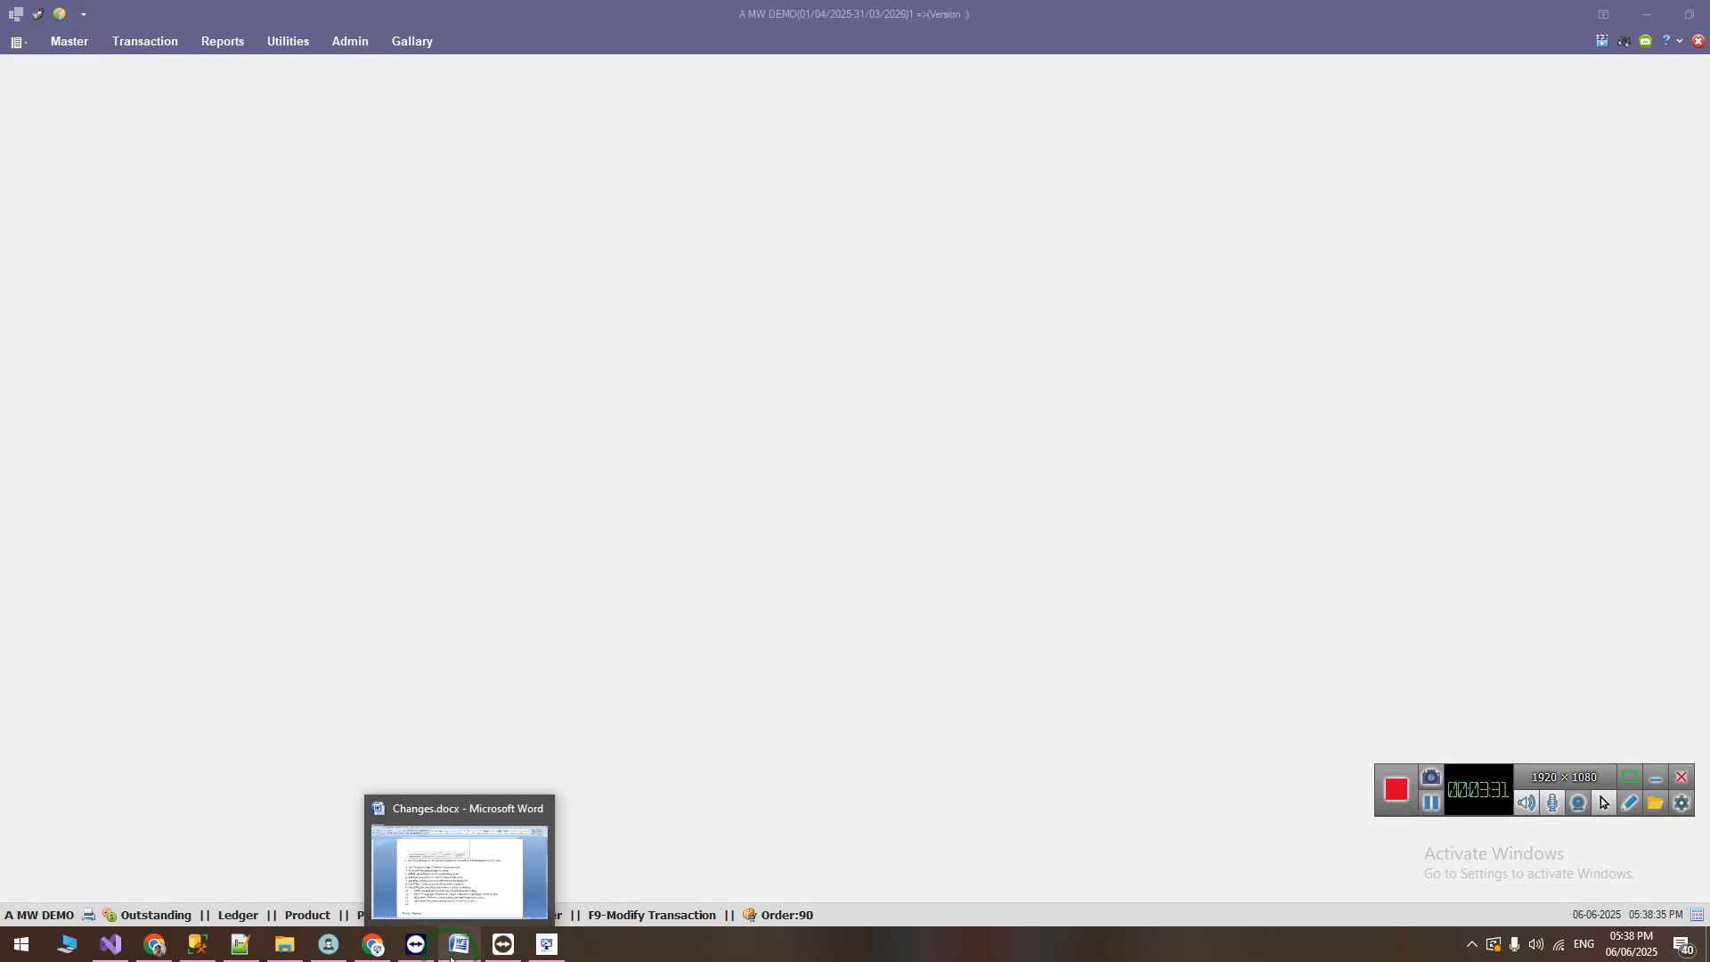
Step: Switch to the Word change list and highlight "BatchMaster list report" in the batch edit item
click(452, 960)
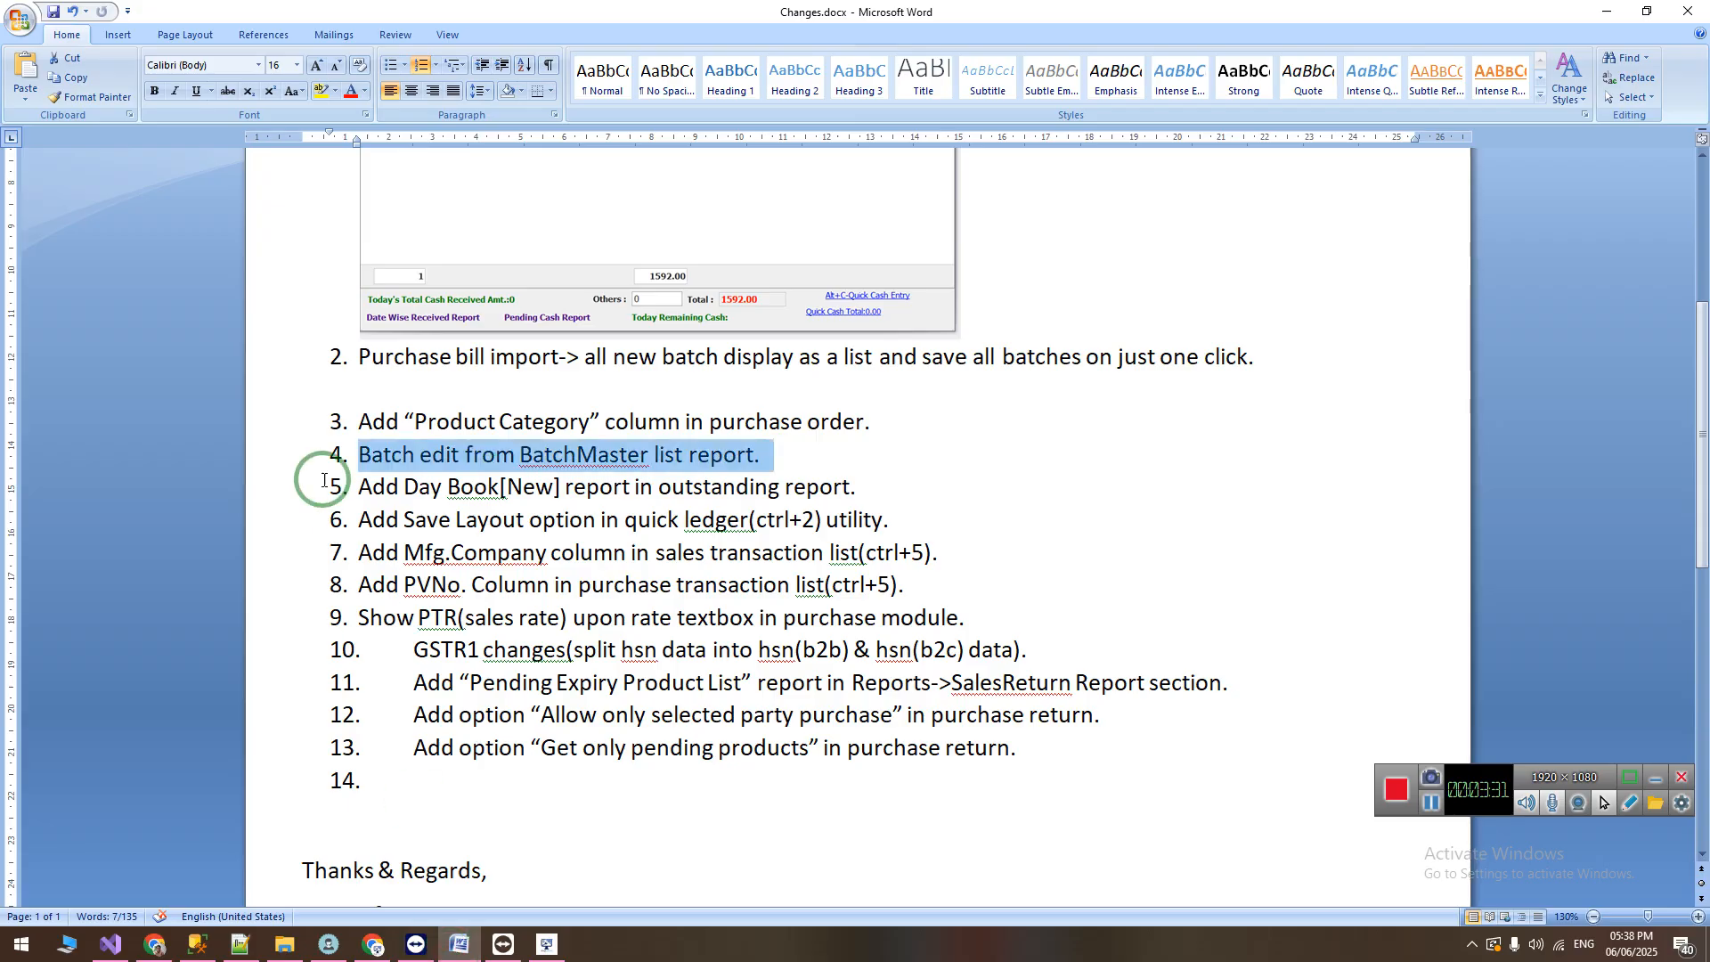
click(388, 458)
drag(545, 457, 751, 457)
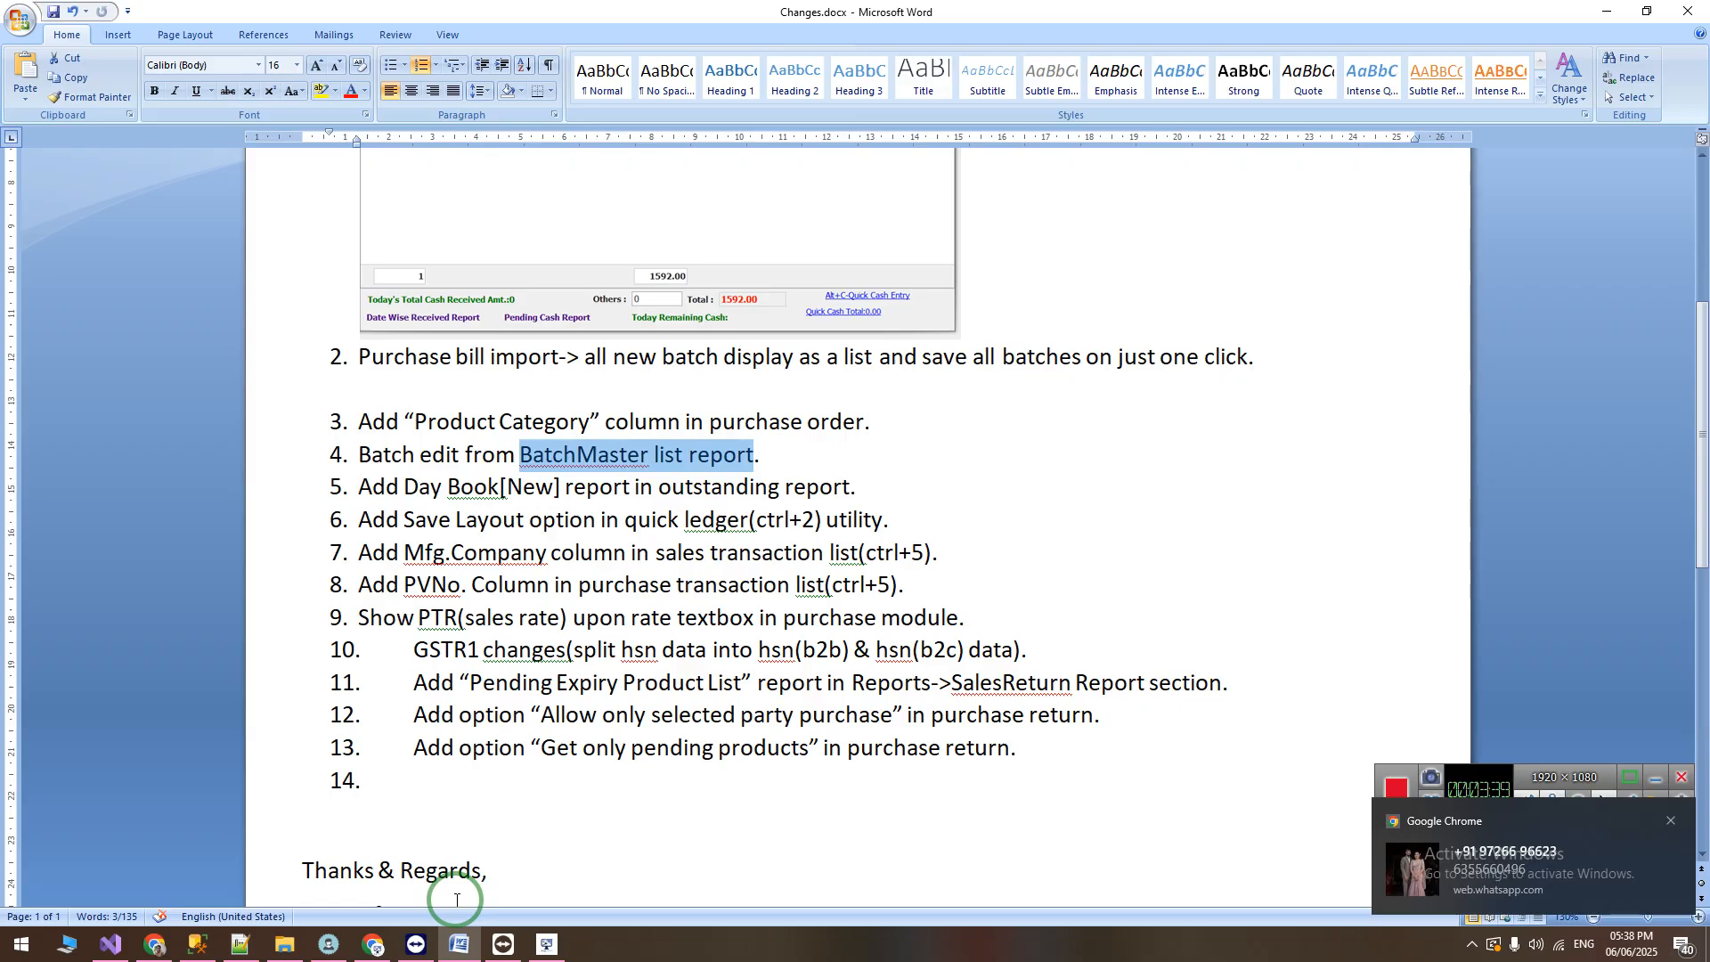
Step: Return to the billing software and open the Quality Master List report from the Batch master
click(550, 951)
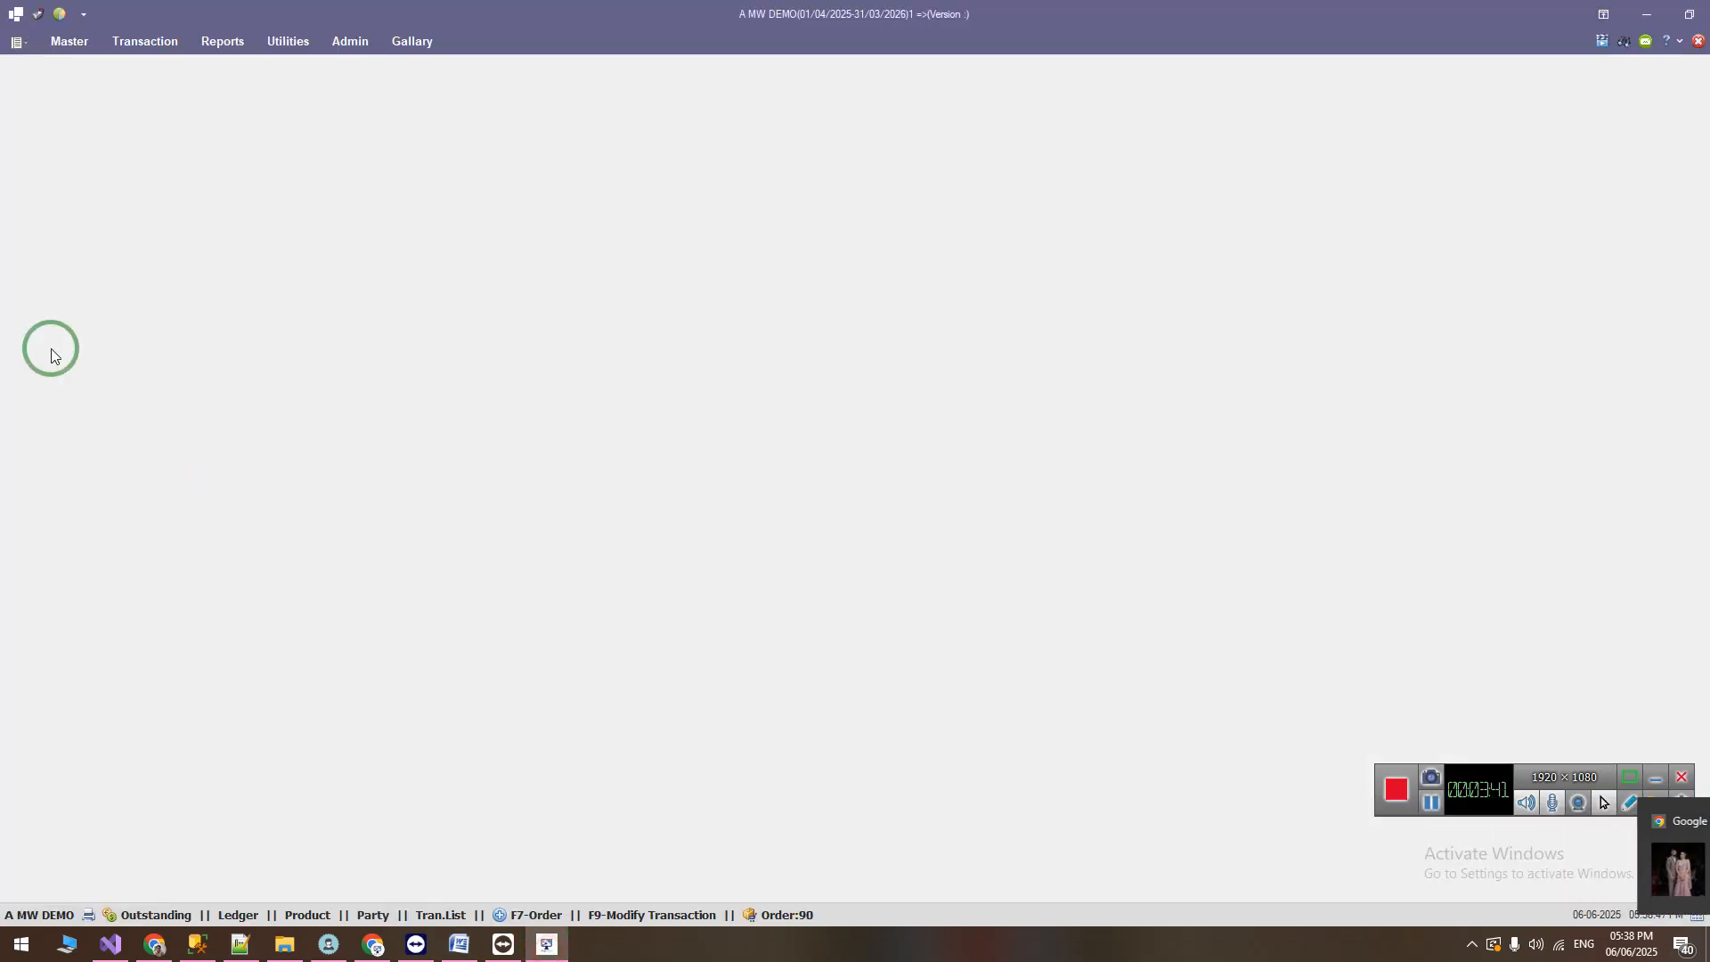
click(75, 41)
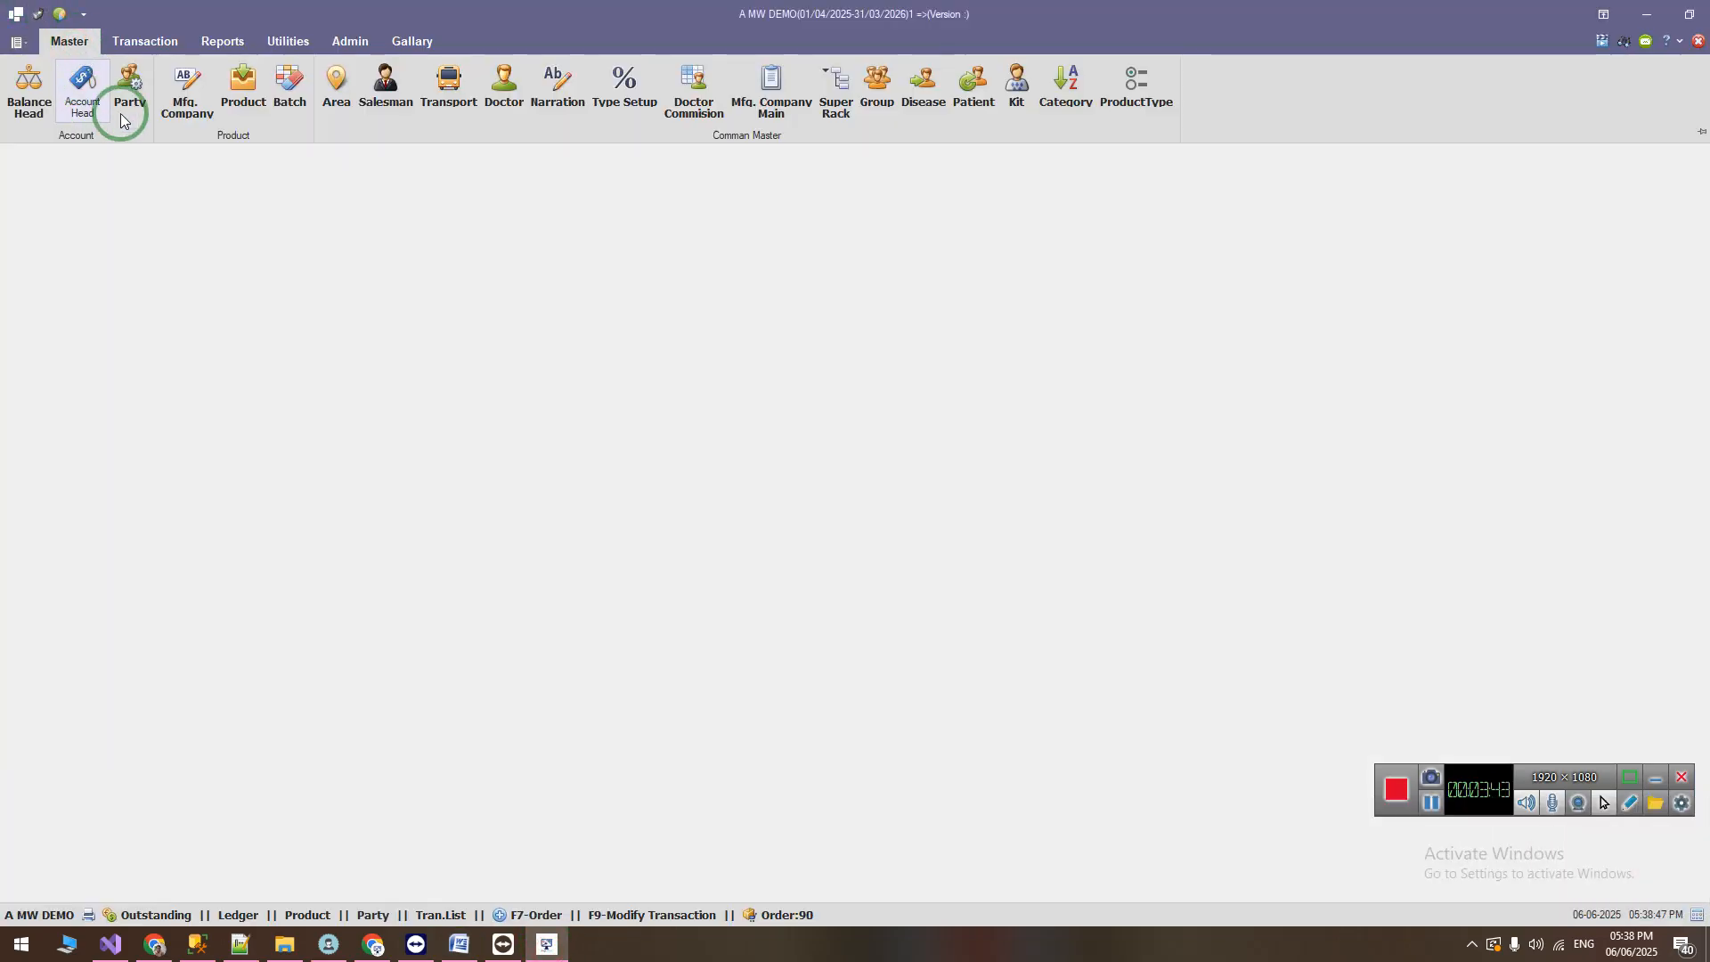
click(291, 95)
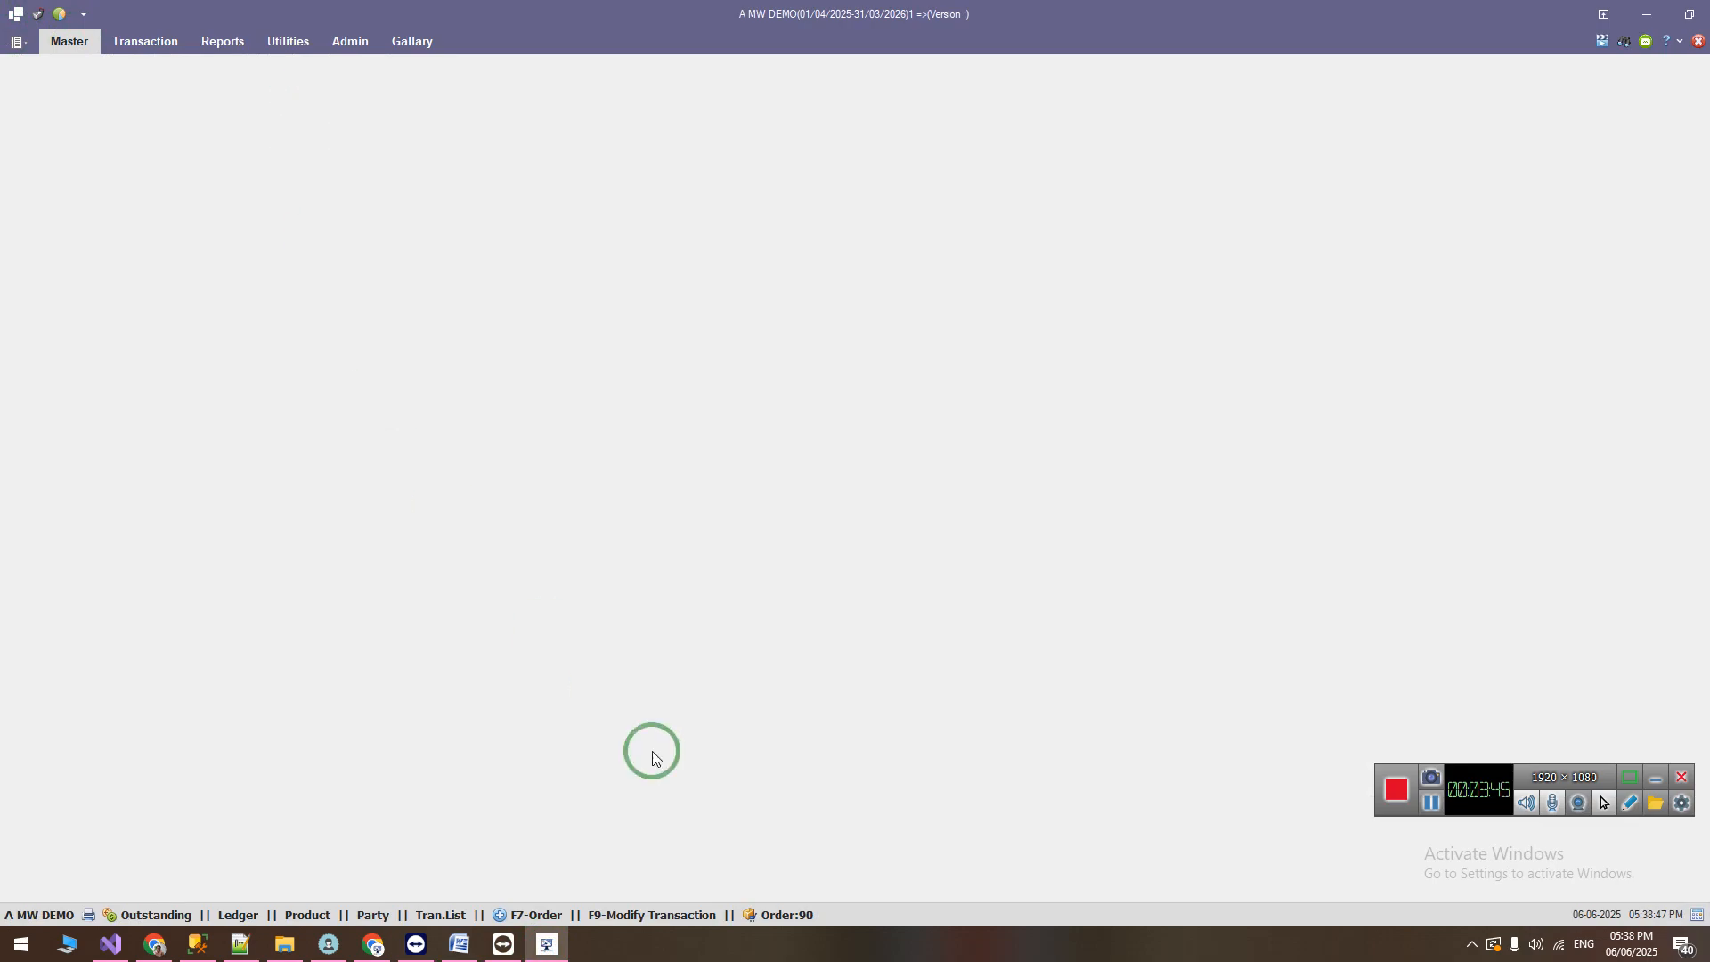
click(1024, 917)
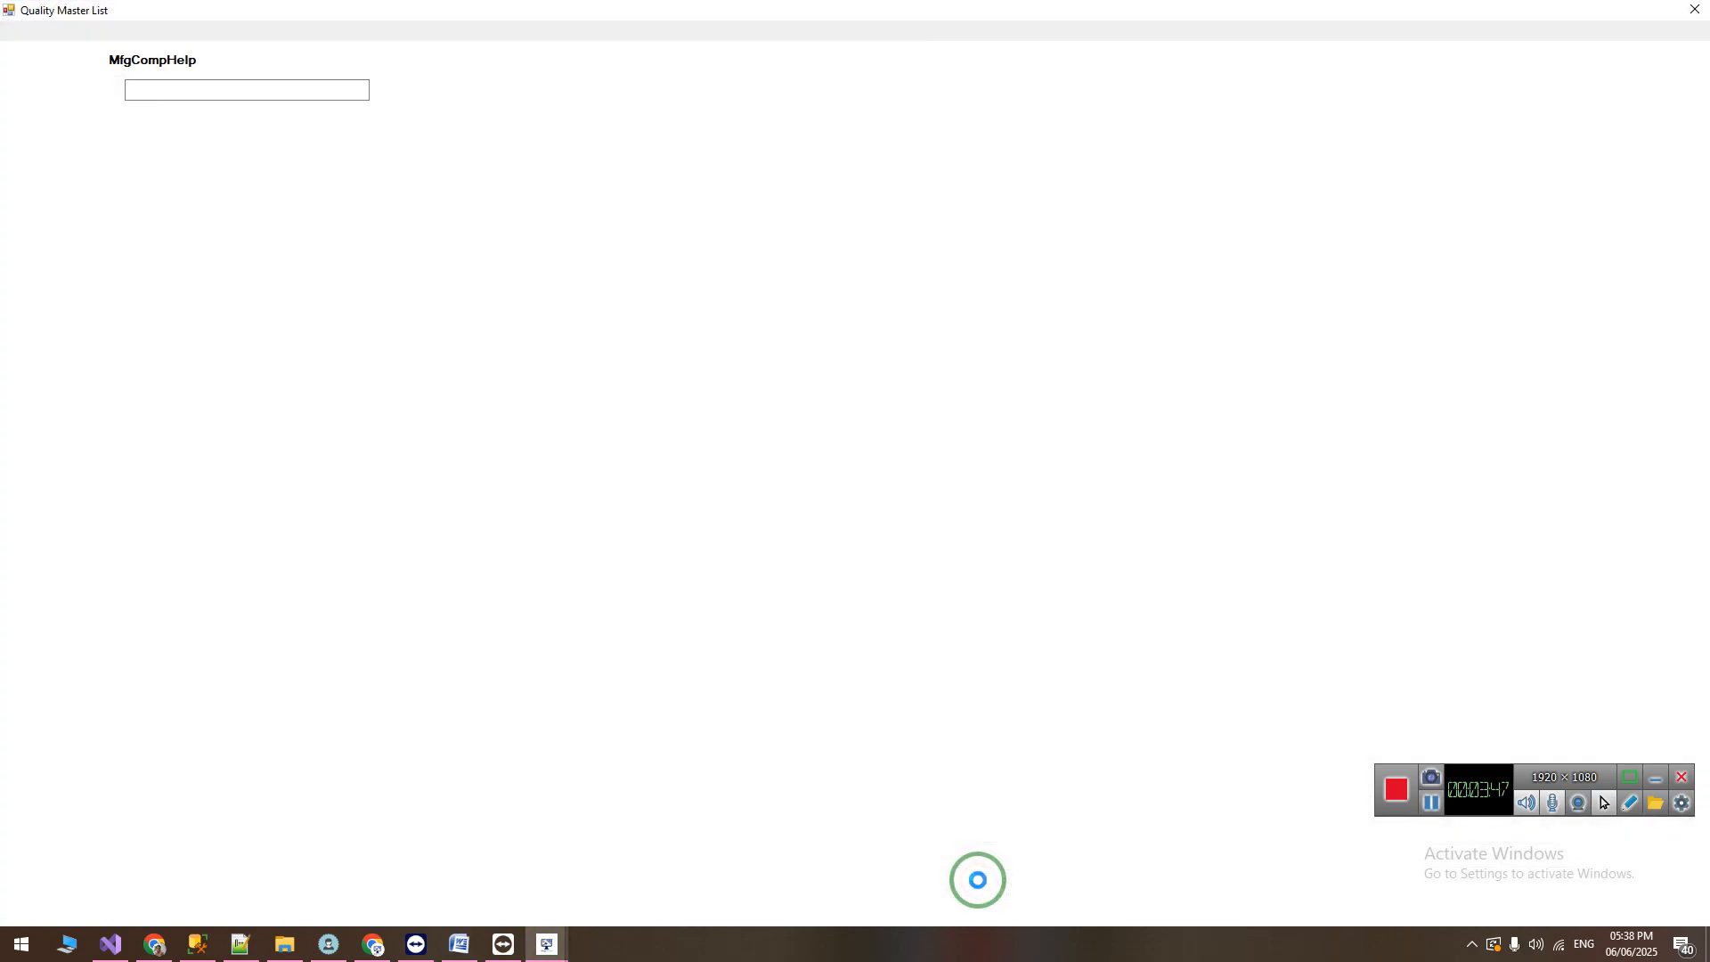
Step: Generate the batch list report with Stock Exist enabled for ABBOTT [ THROMBIS] and ABBOTT [CARDIAC INFINIA]
click(18, 352)
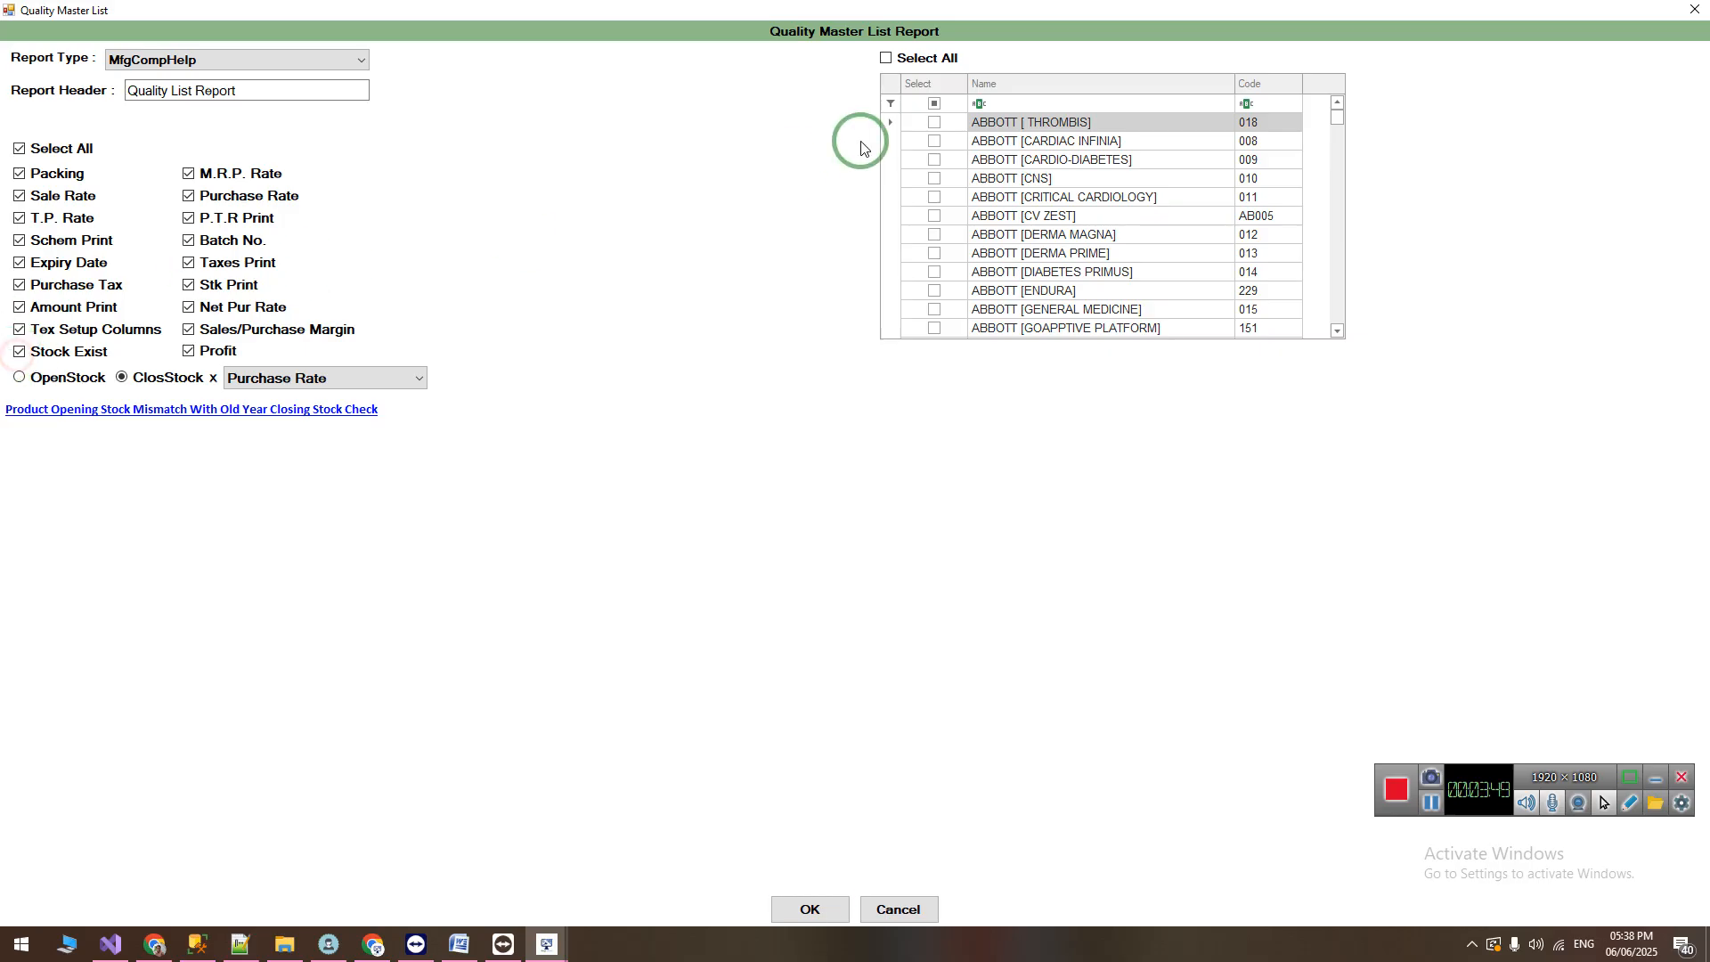
click(935, 122)
click(934, 140)
click(821, 908)
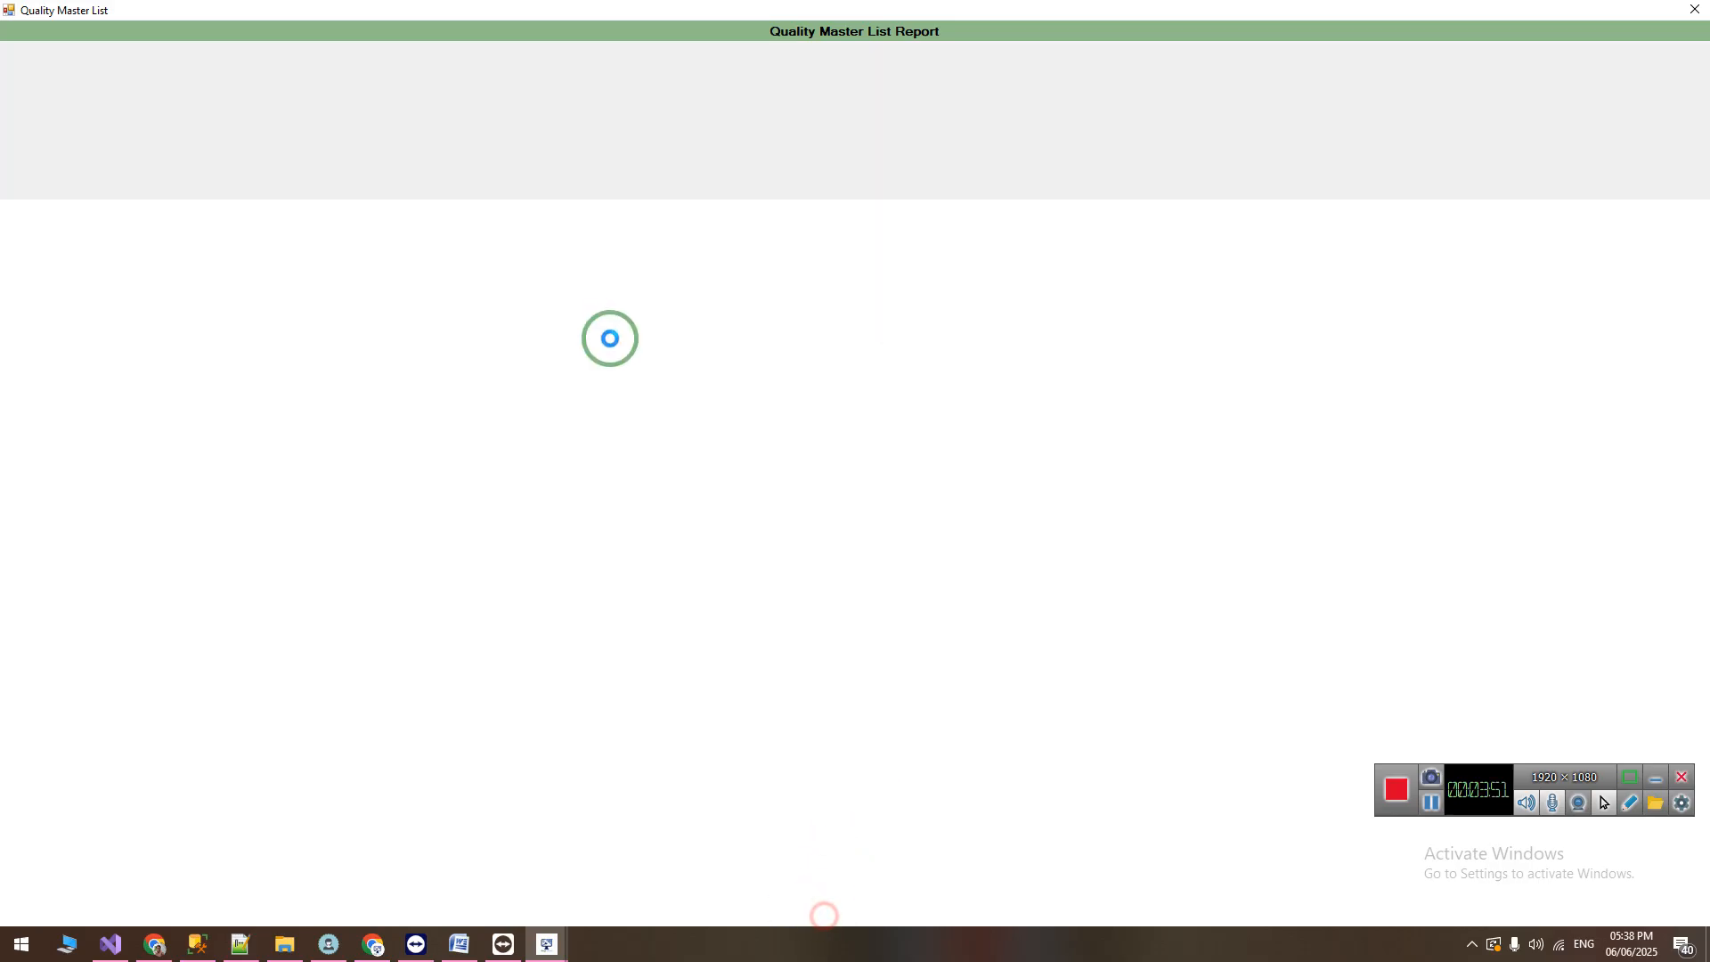
Step: Go back to the report criteria, add ABBOTT [CARDIO-DIABETES] and ABBOTT [CNS], and generate the report again
click(11, 52)
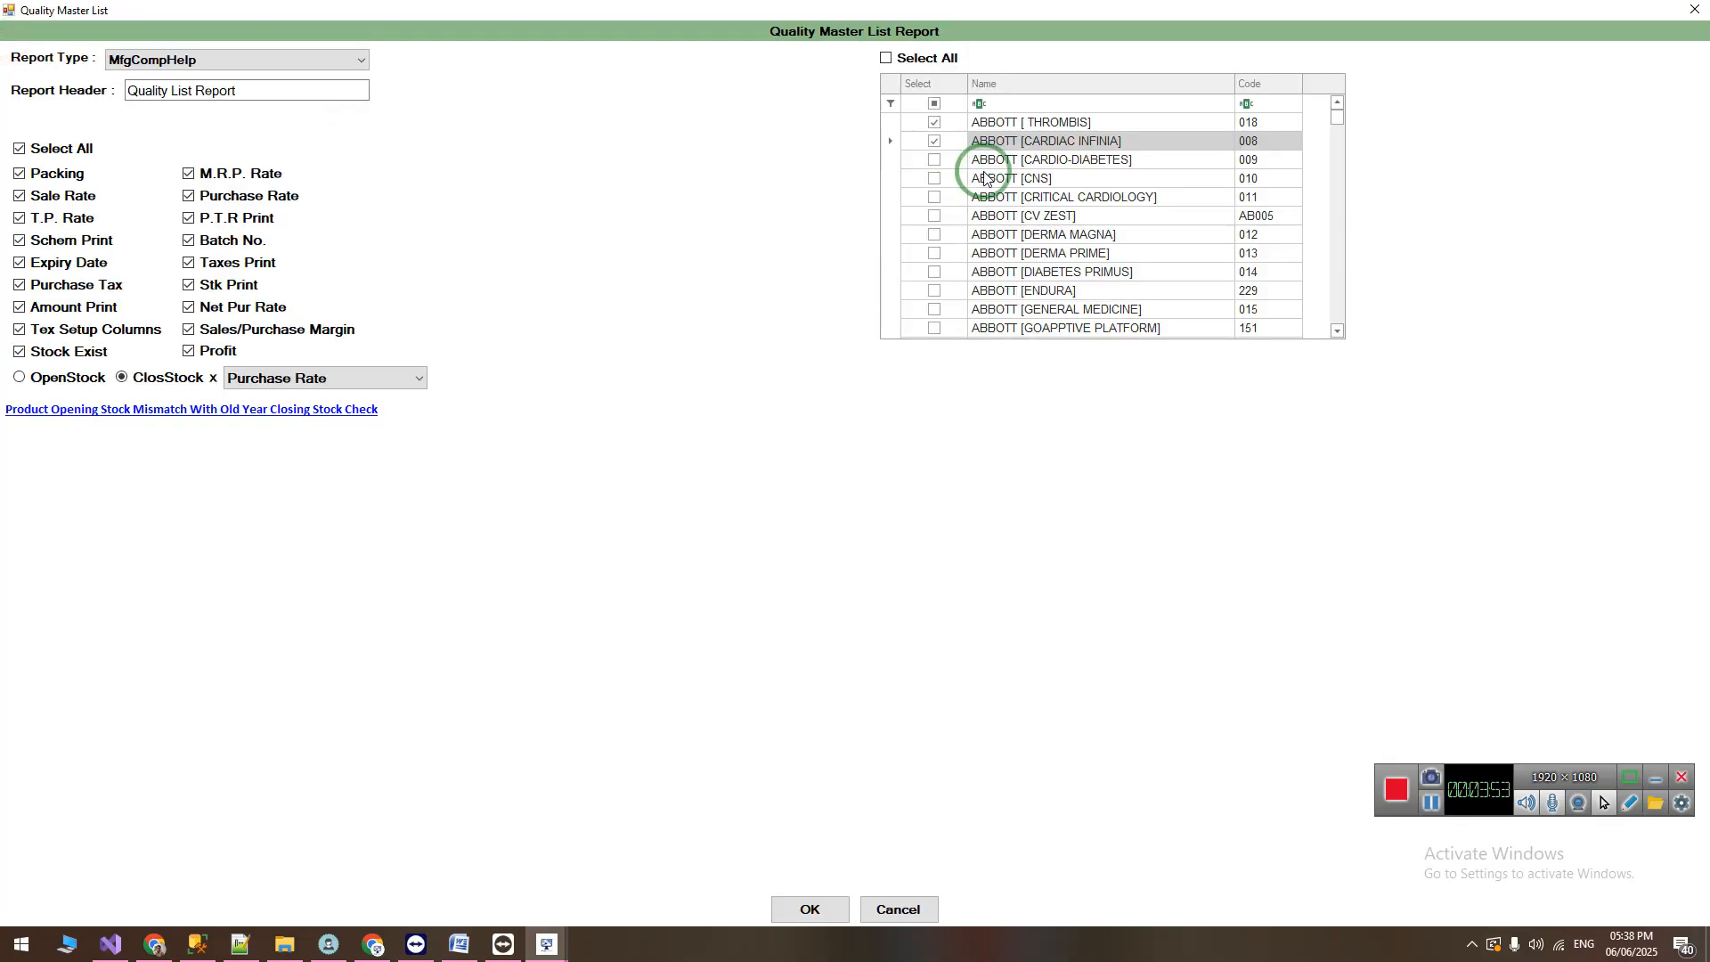
click(935, 159)
click(934, 178)
click(811, 908)
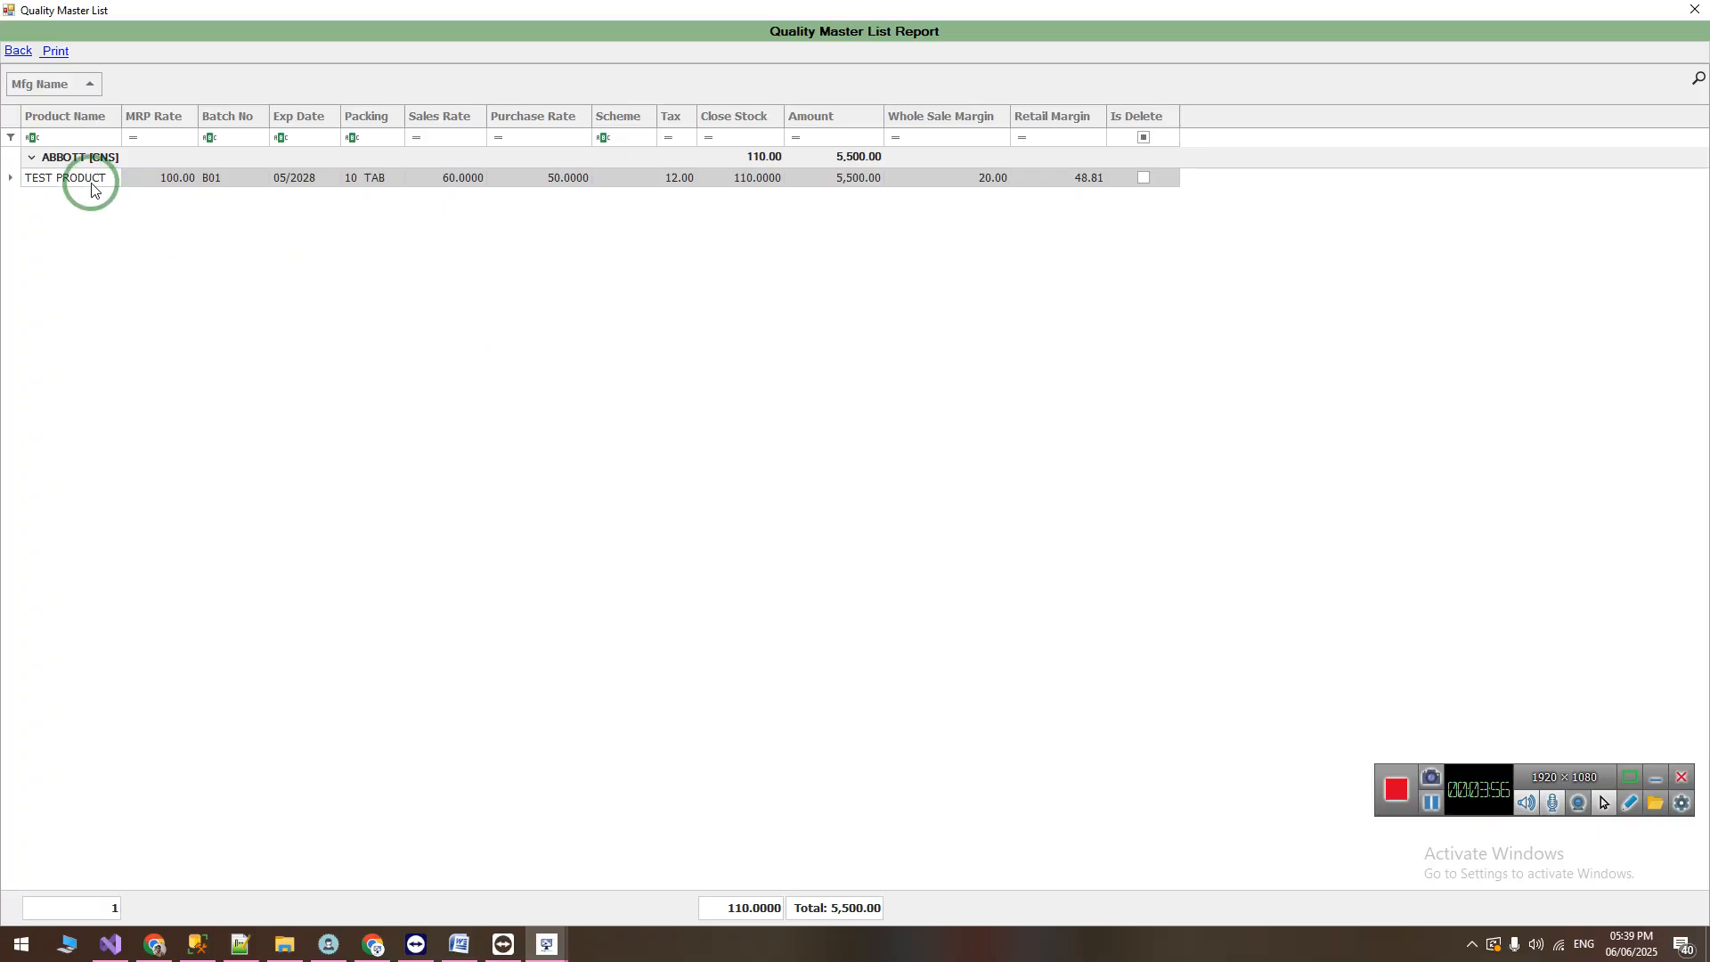
Step: Open the TEST PRODUCT batch B01 for editing from the list report, update it, and close the report
click(164, 179)
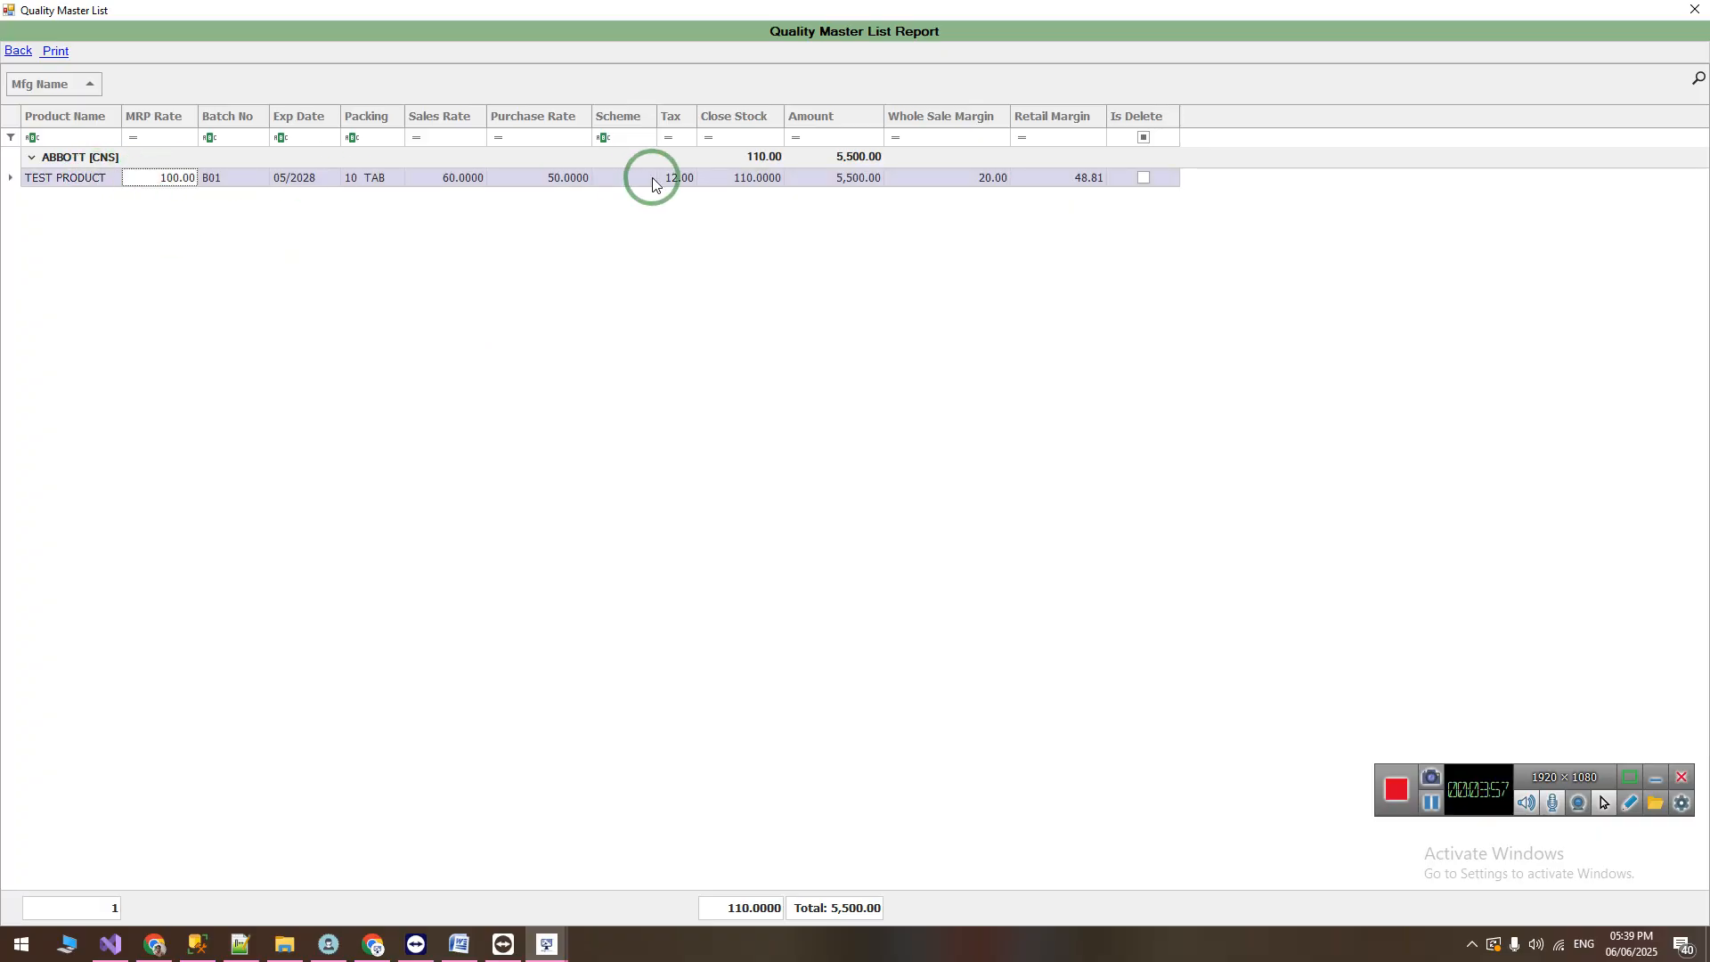
click(517, 184)
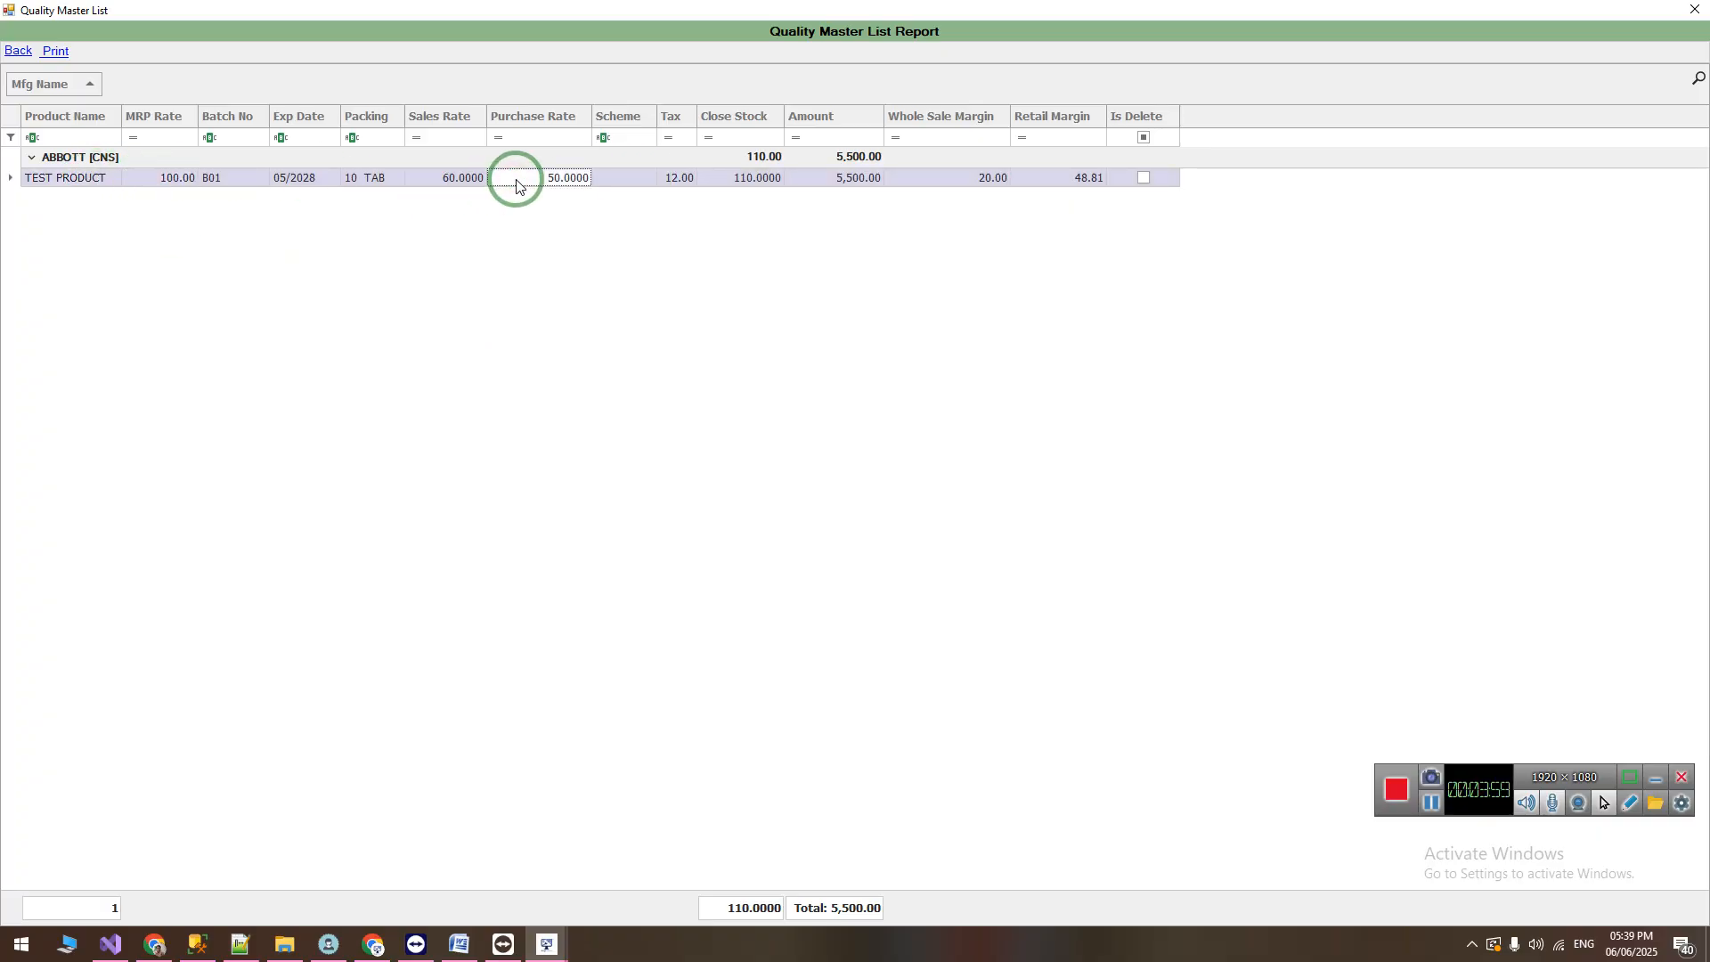
double_click(516, 181)
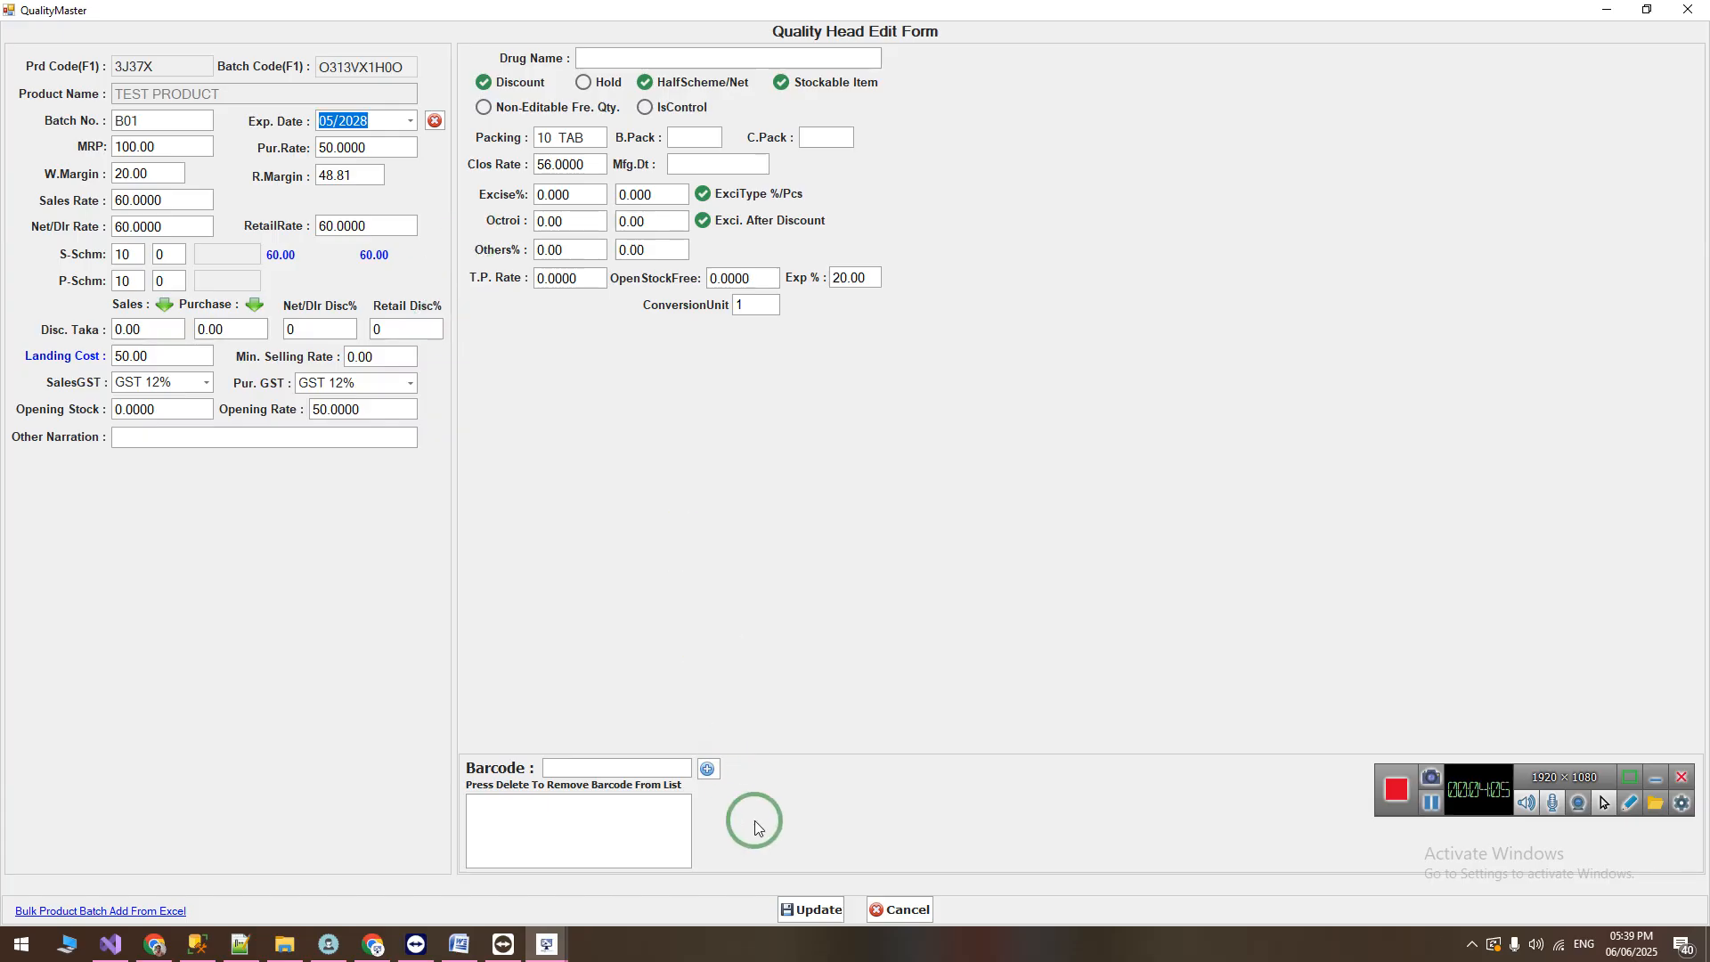
click(810, 908)
click(911, 526)
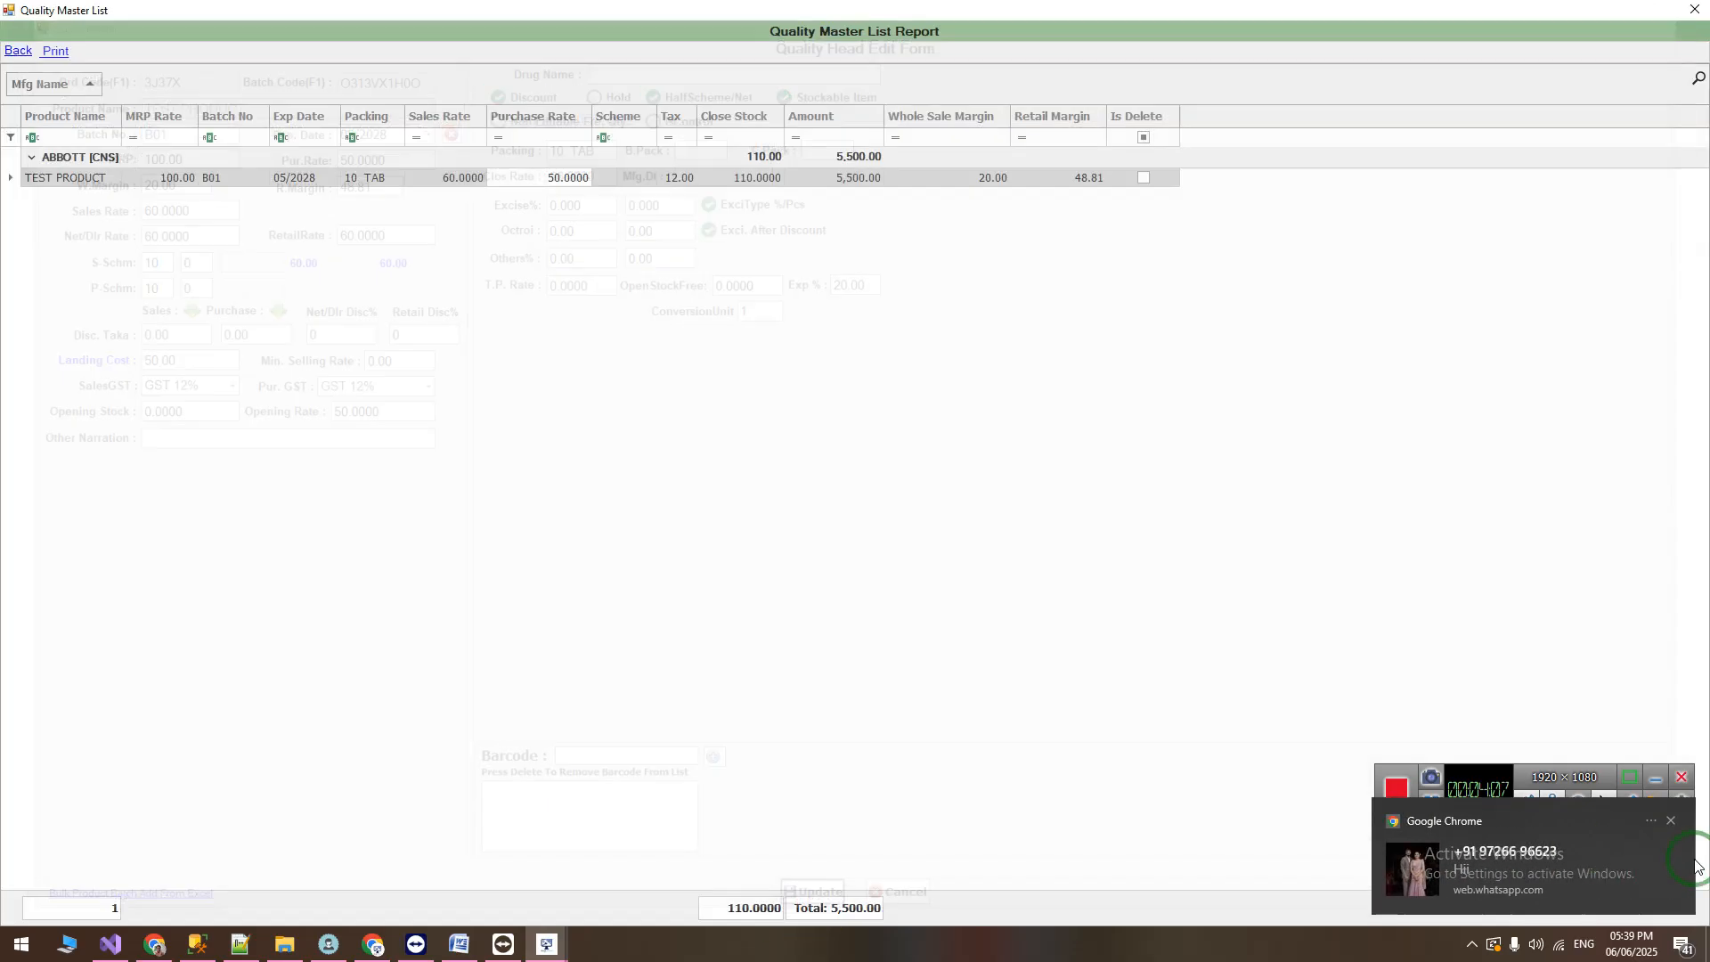
click(1697, 31)
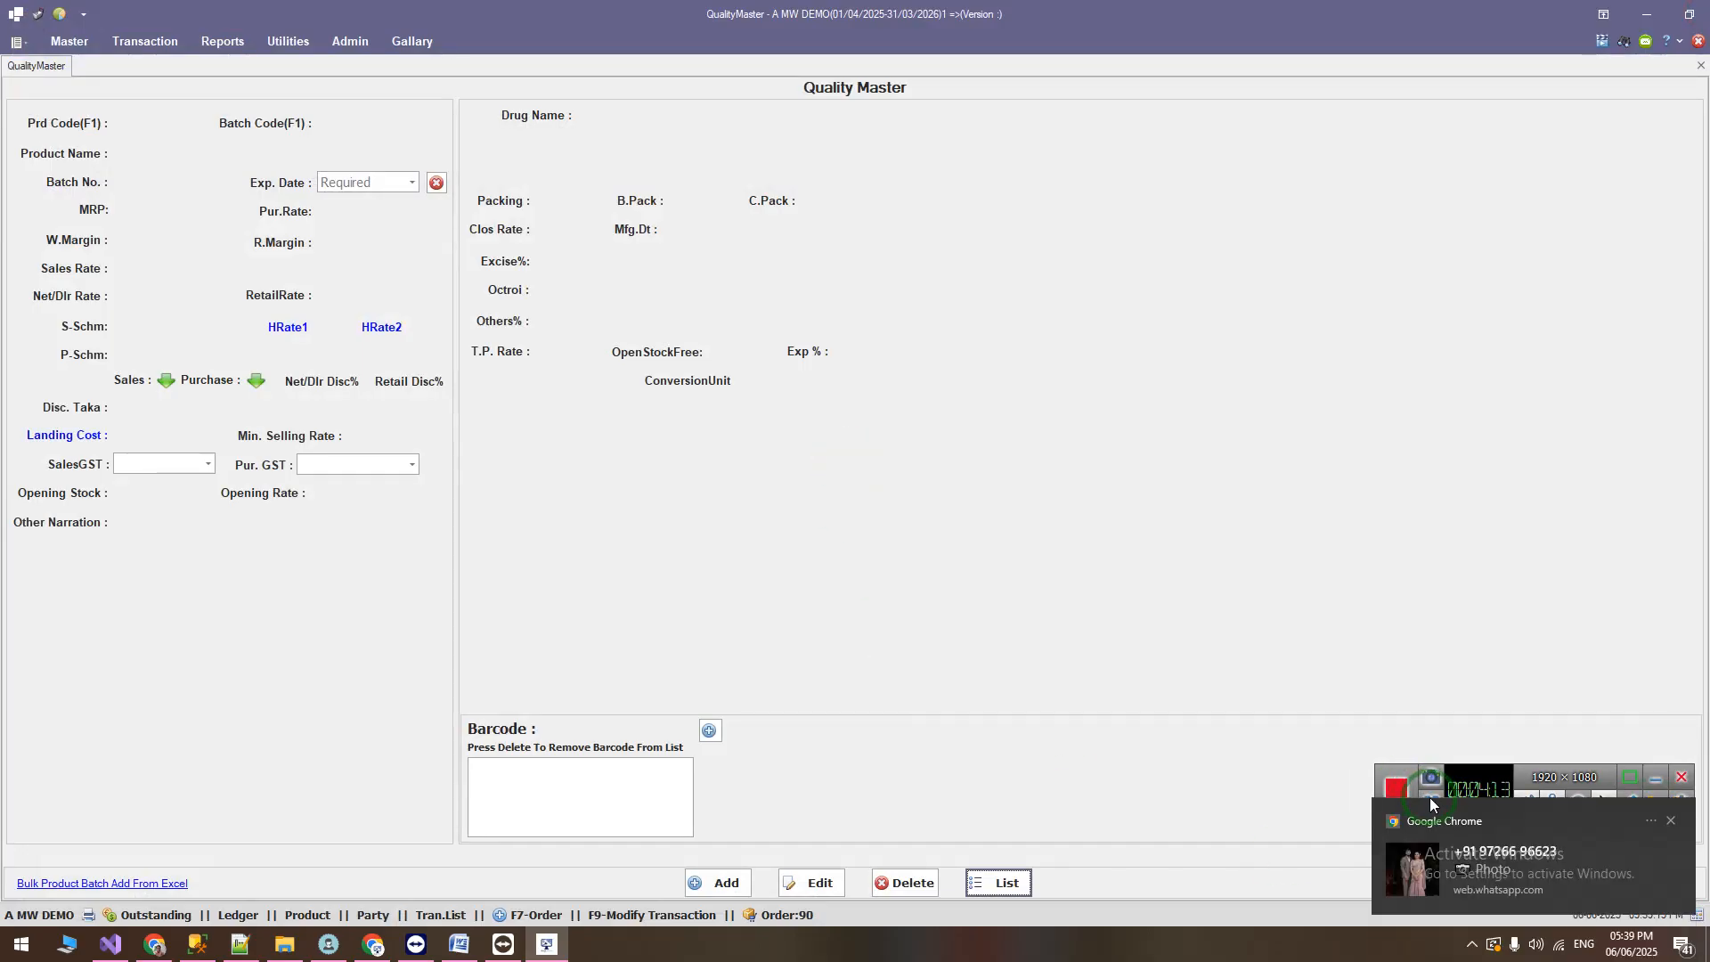
Step: Switch to the Word change list and highlight the item "Add Day Book[New] report in outstanding report."
click(1432, 804)
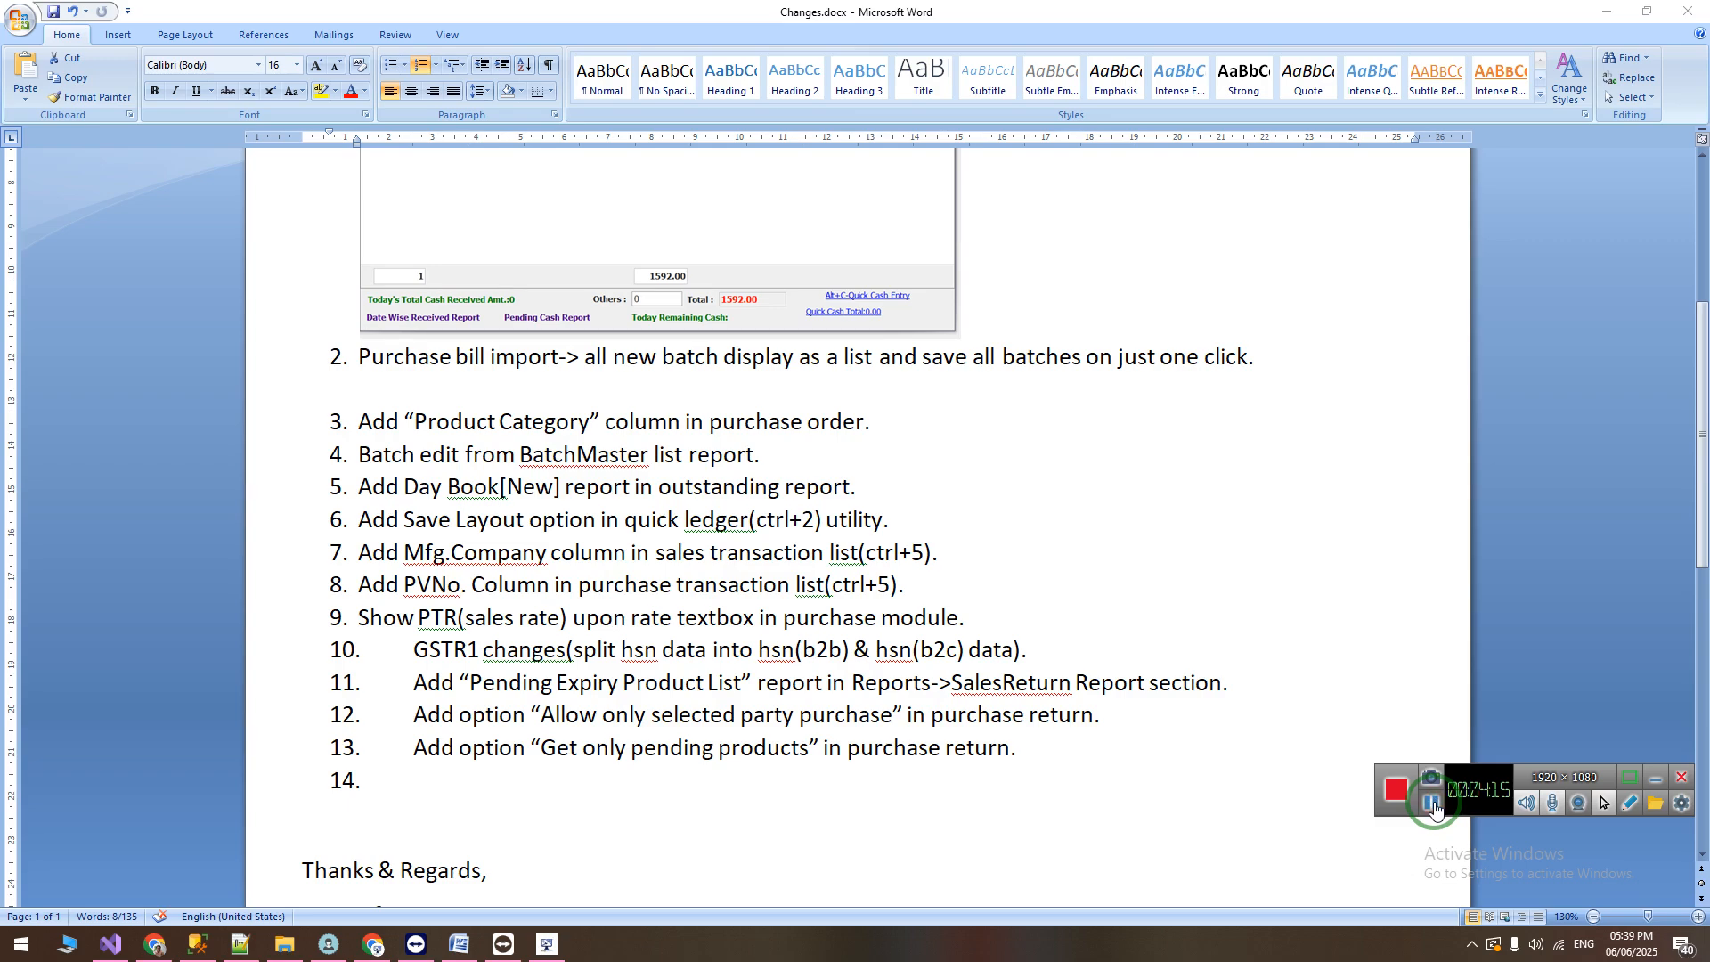
drag(357, 487, 653, 489)
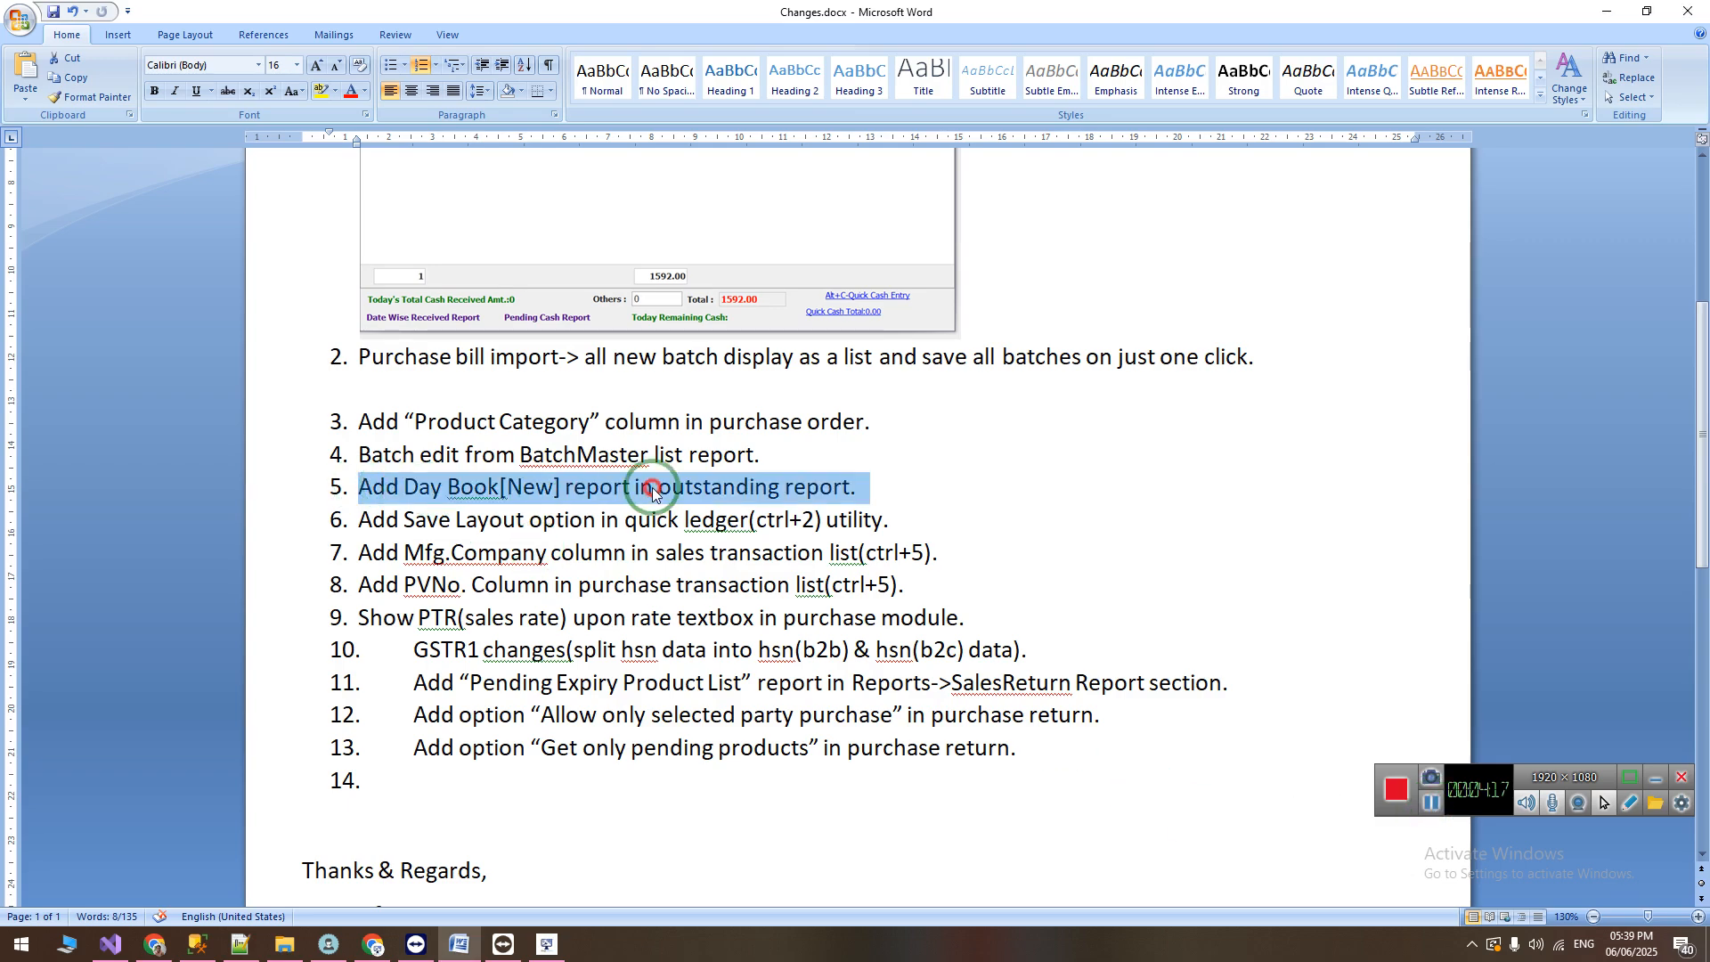
click(748, 486)
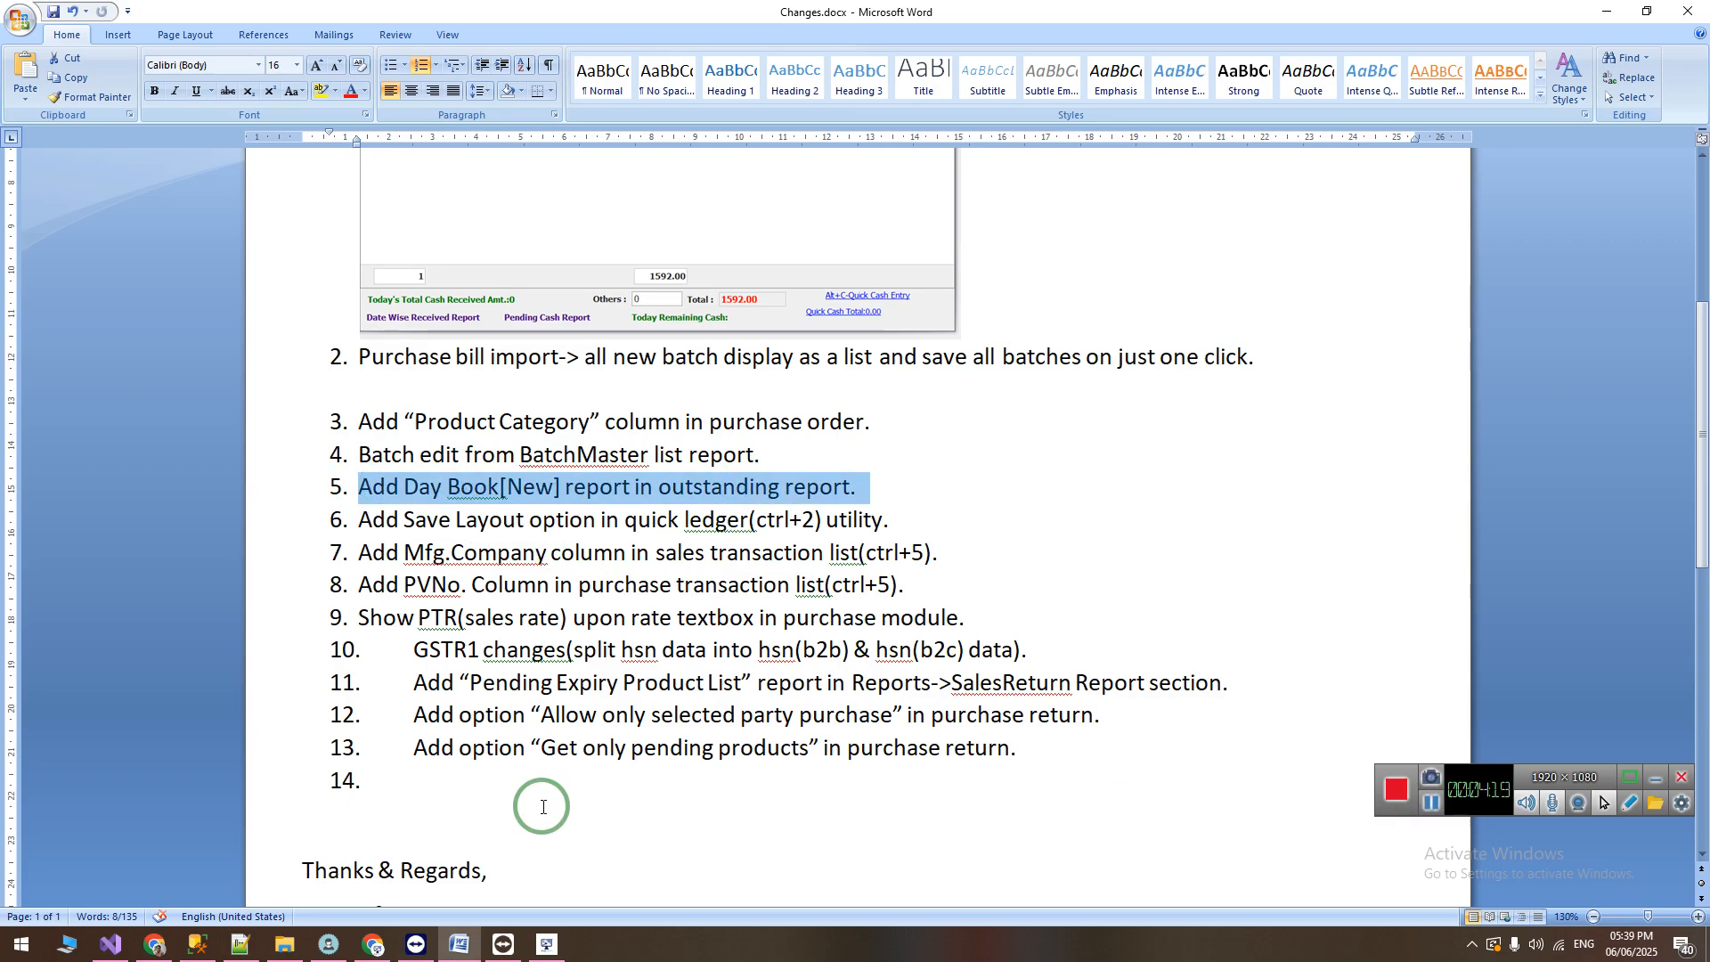
Step: Return to the billing software and view the outstanding Day Book[New] report form alongside the Day Book[Purchase] one
click(555, 955)
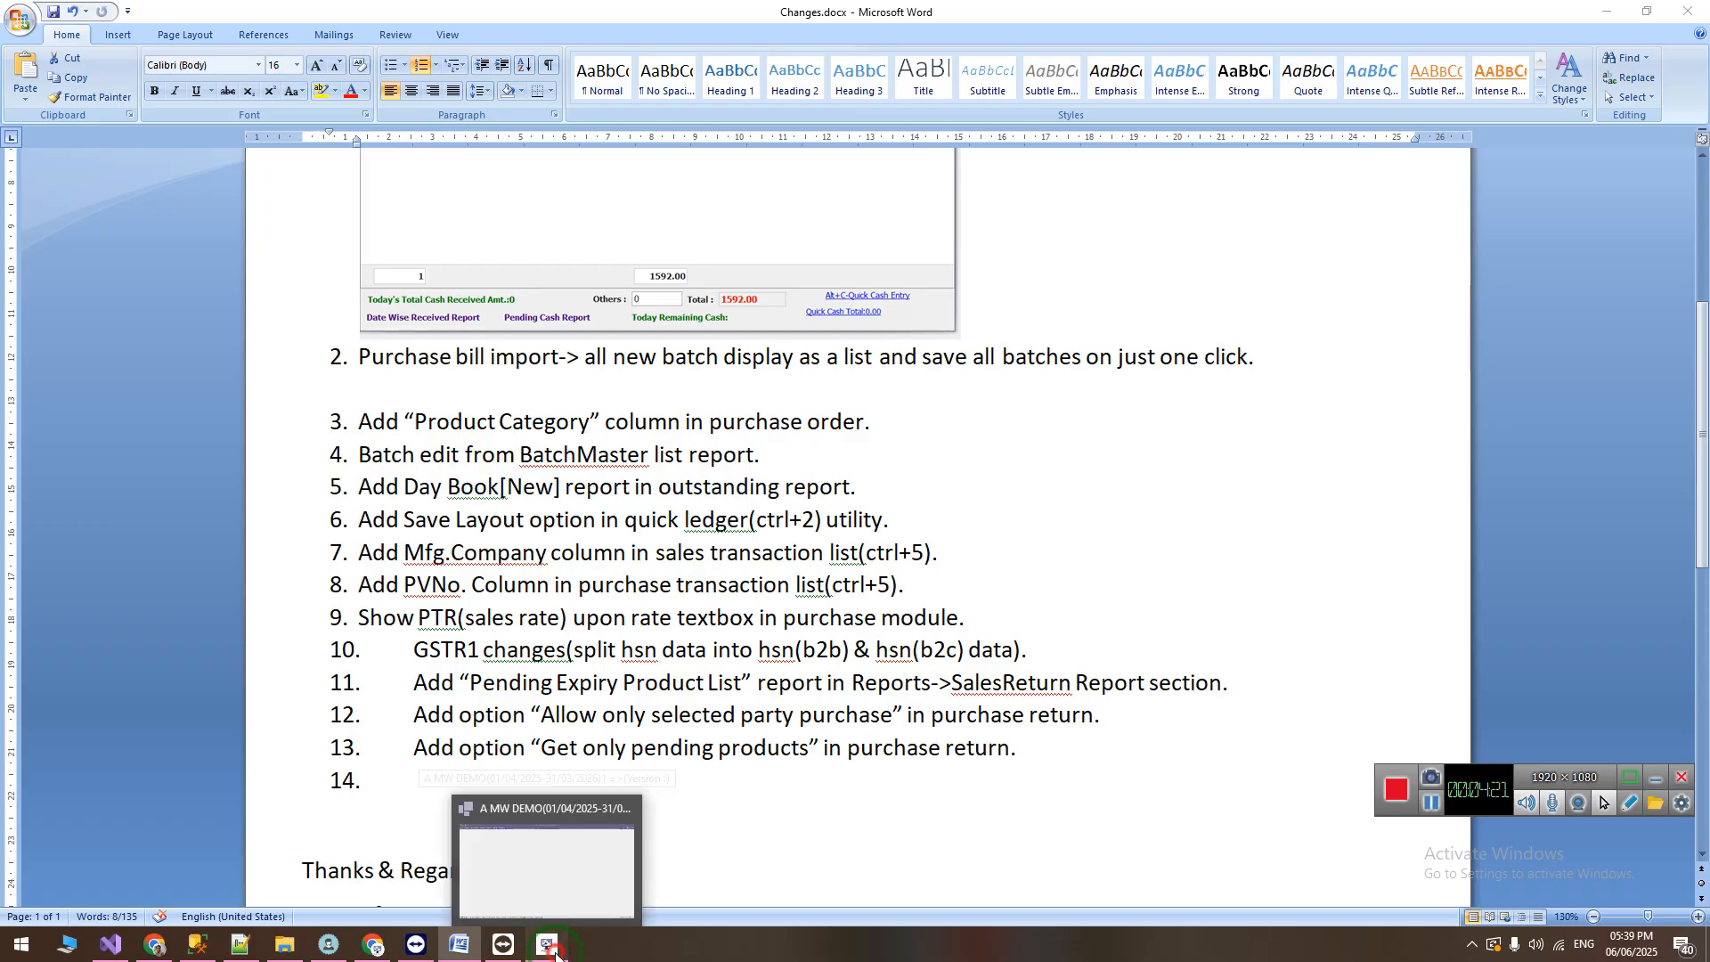
click(225, 42)
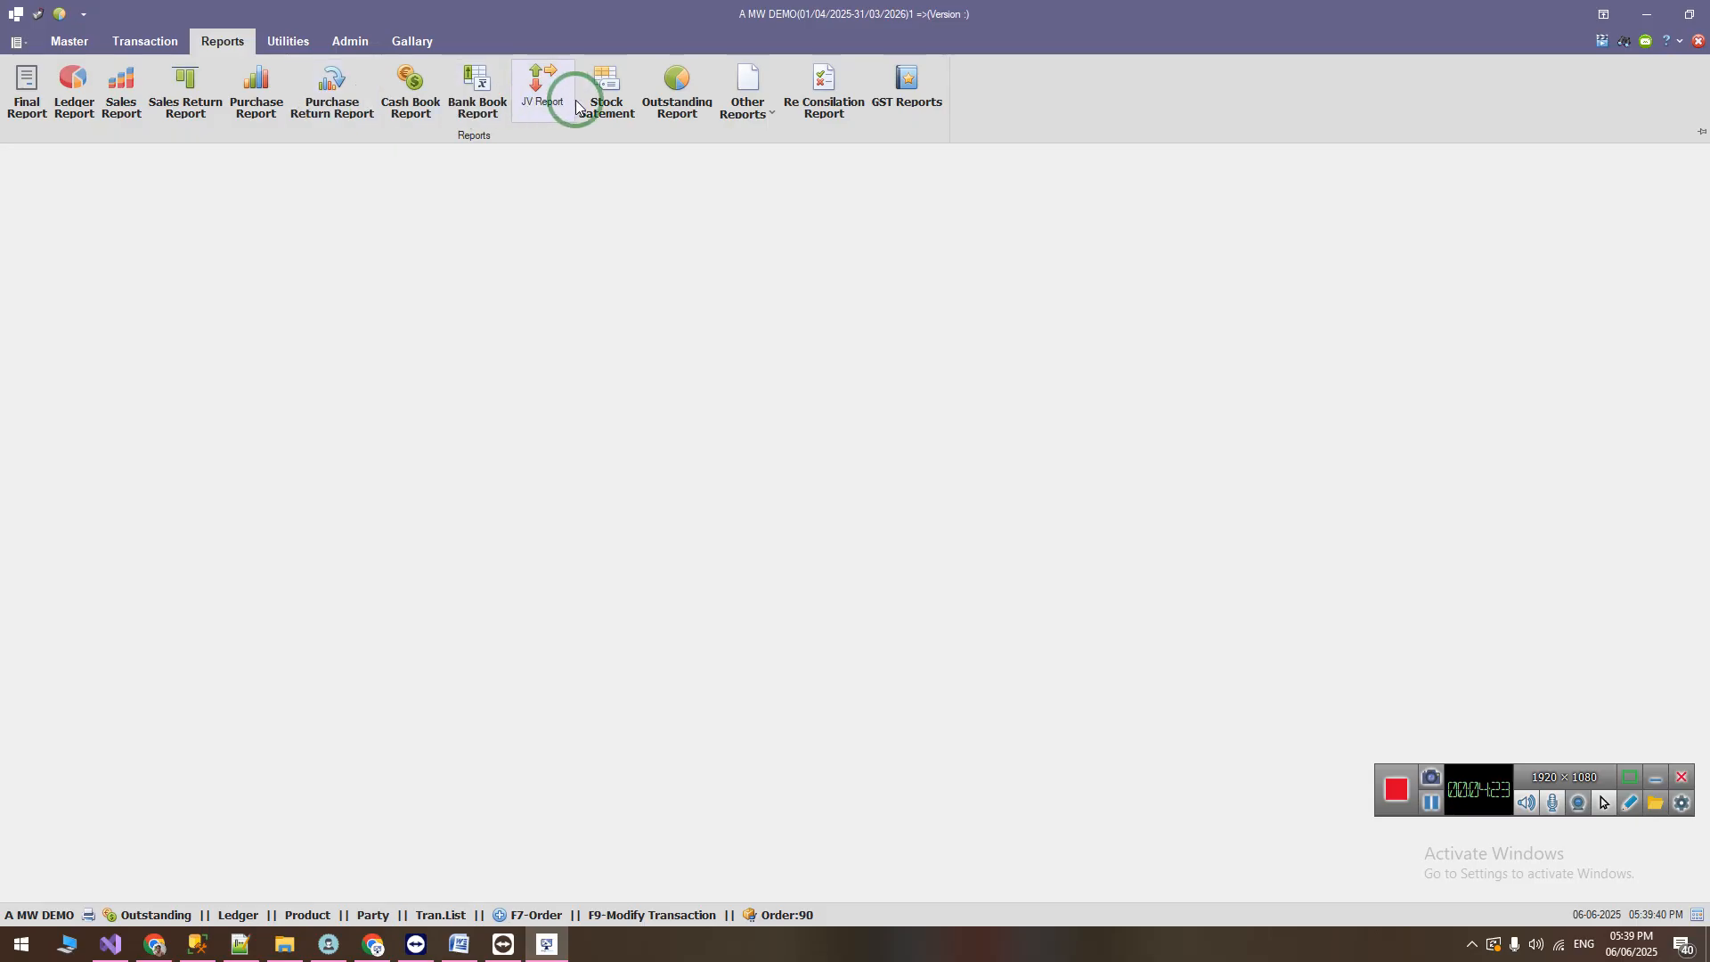
click(666, 96)
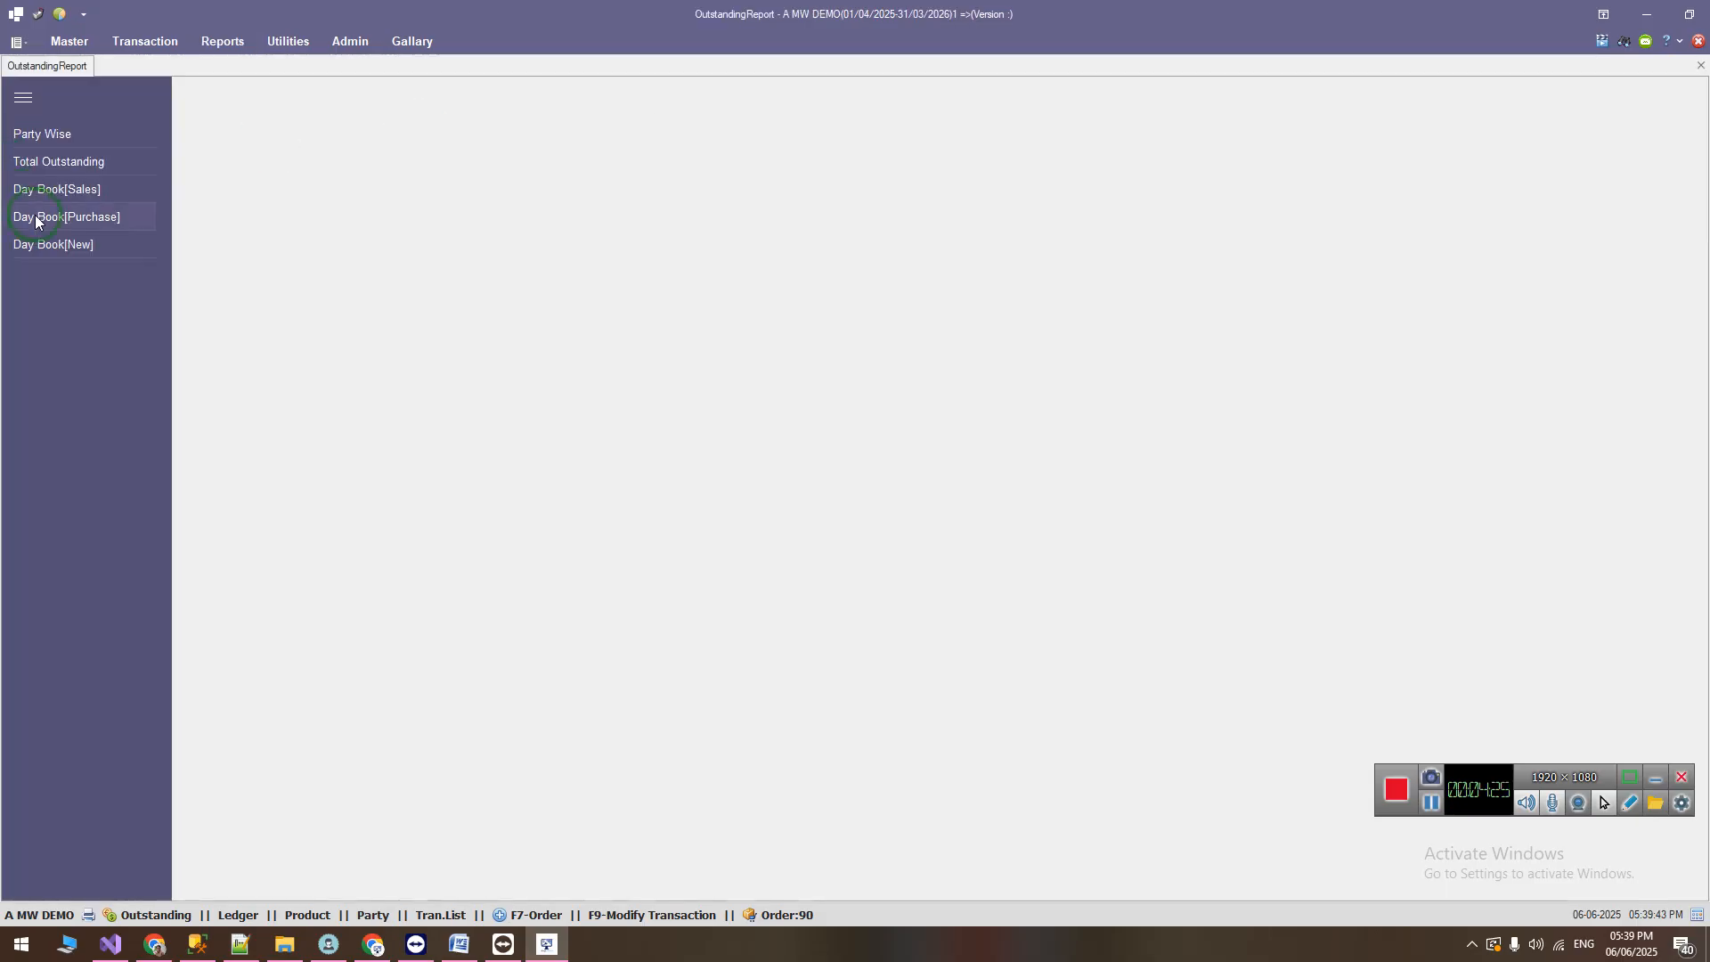
click(63, 245)
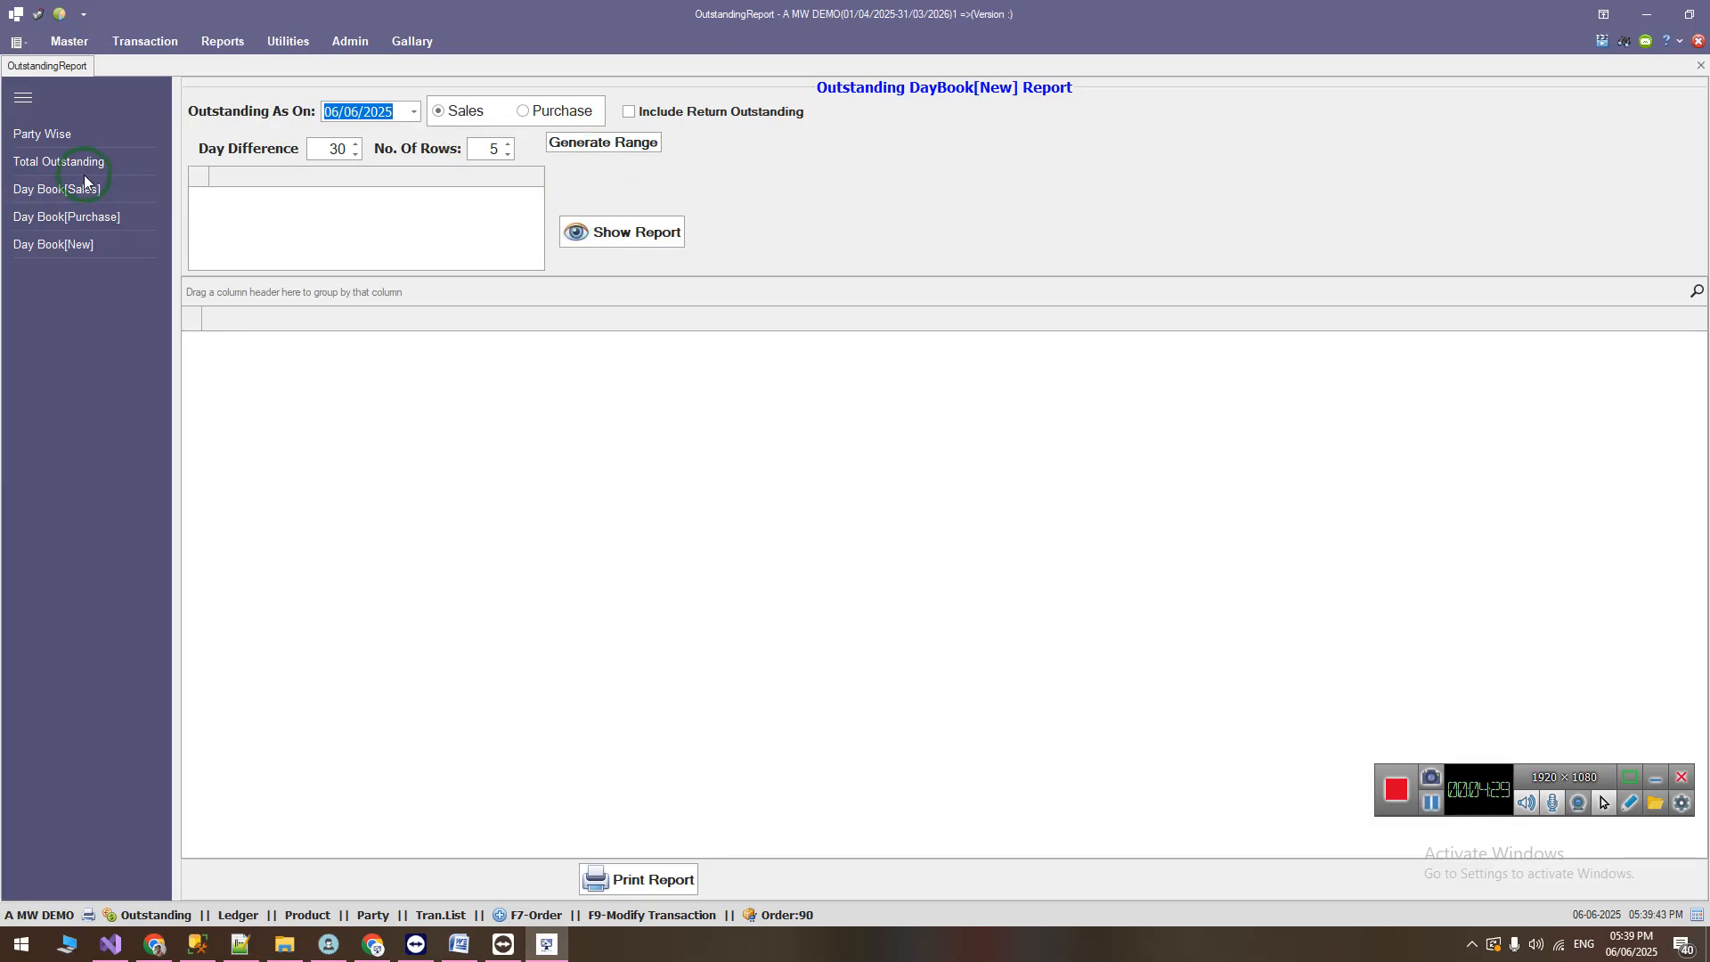
click(80, 218)
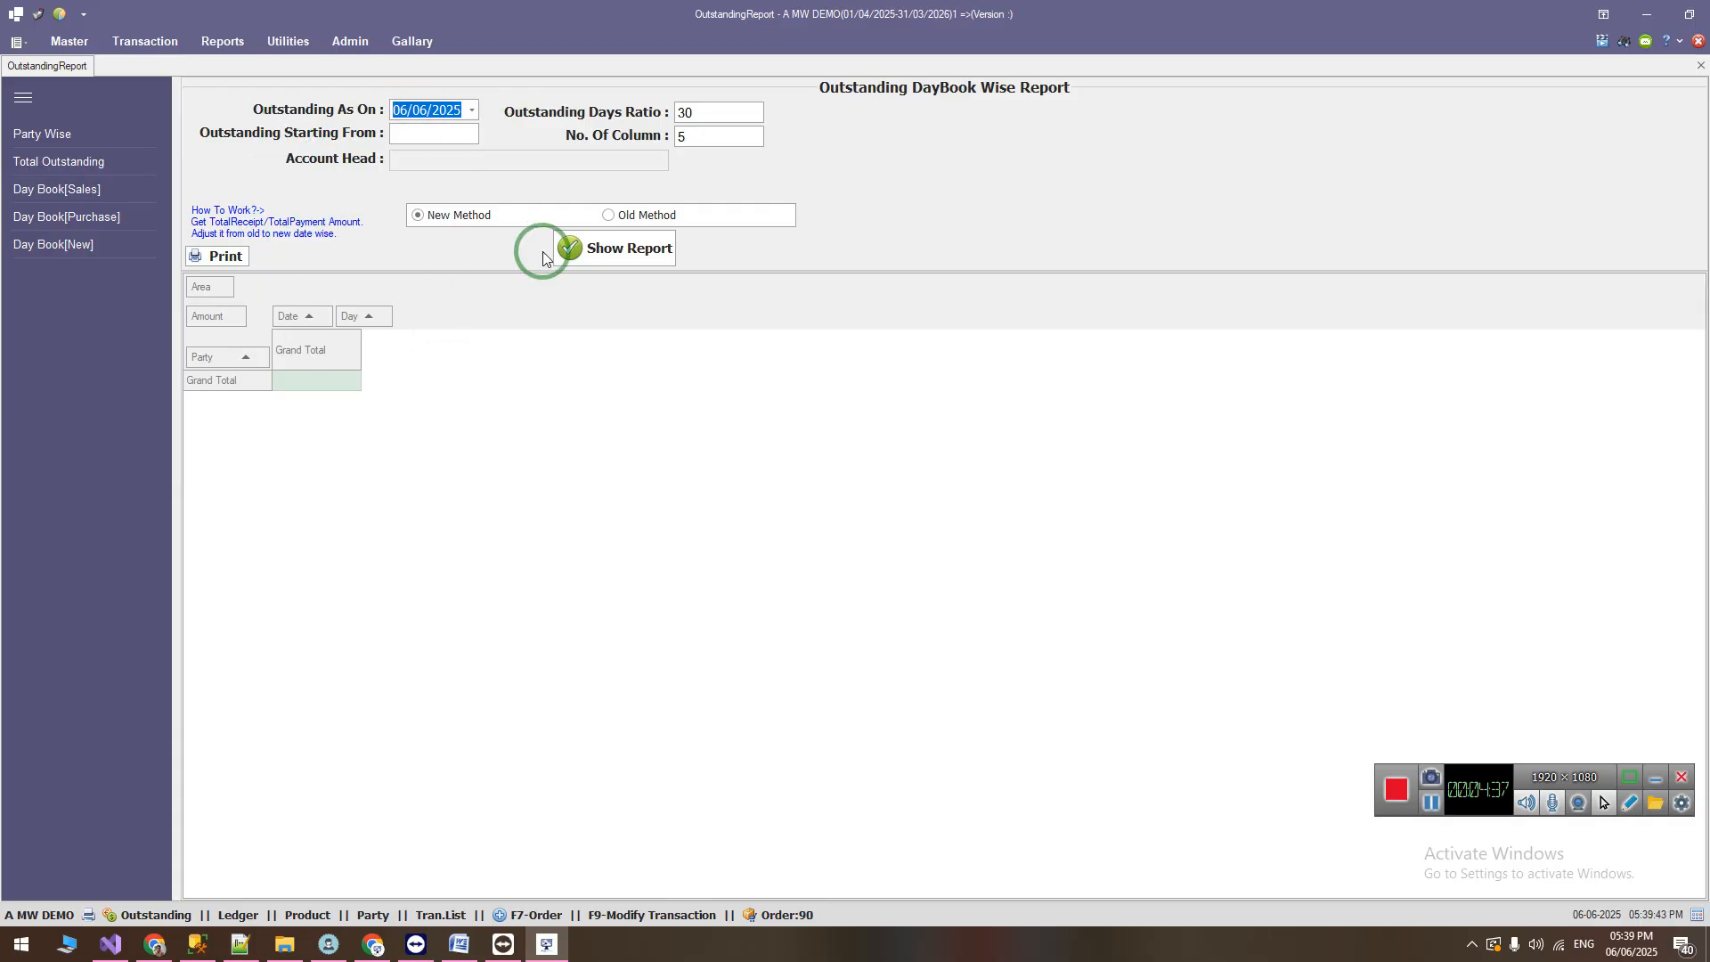
click(71, 245)
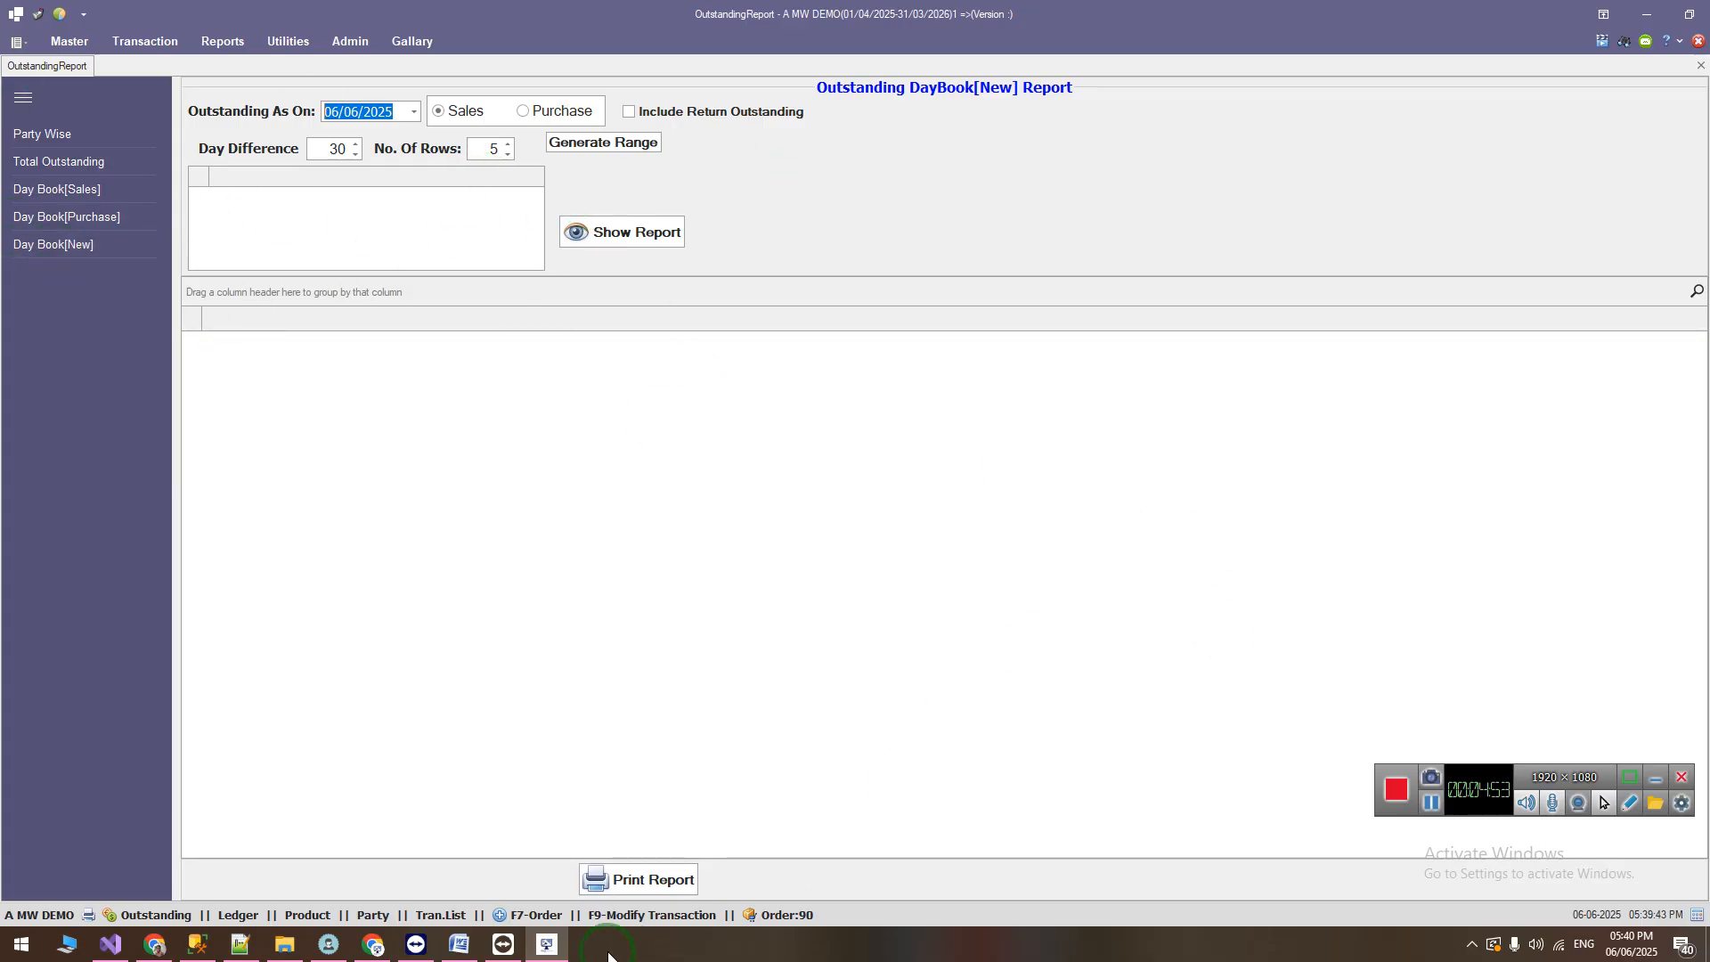
Step: Switch to the Word change list and highlight the Save Layout item for the quick ledger utility
click(470, 948)
click(381, 592)
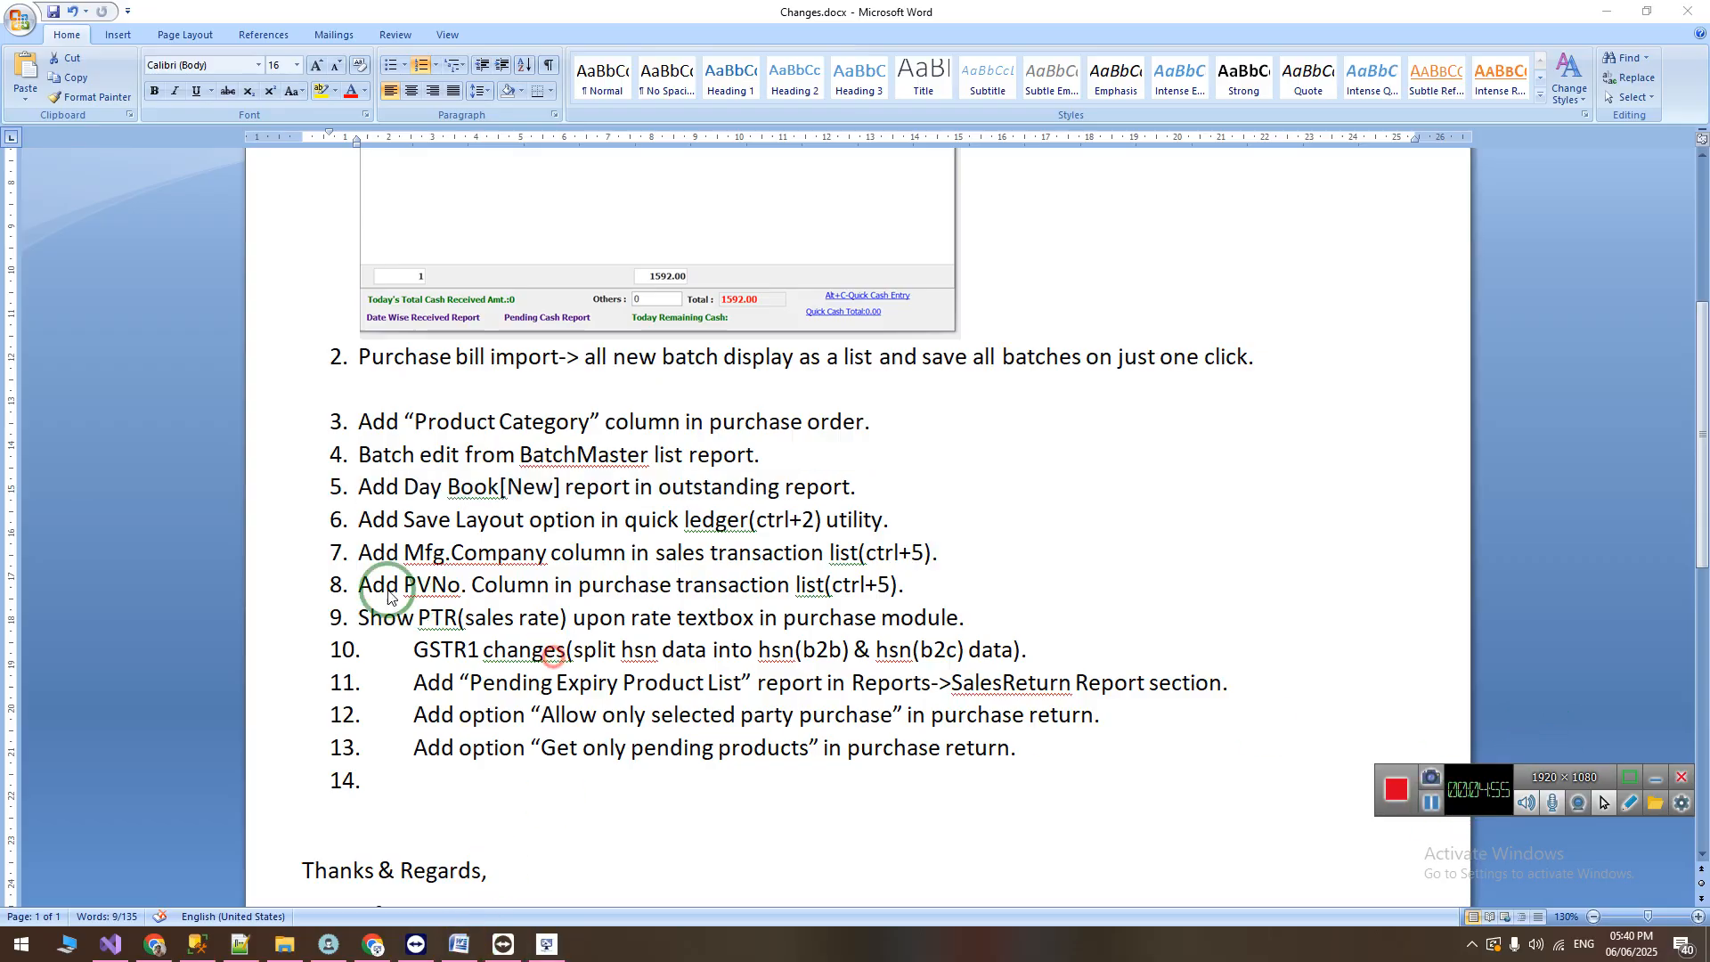
triple_click(365, 521)
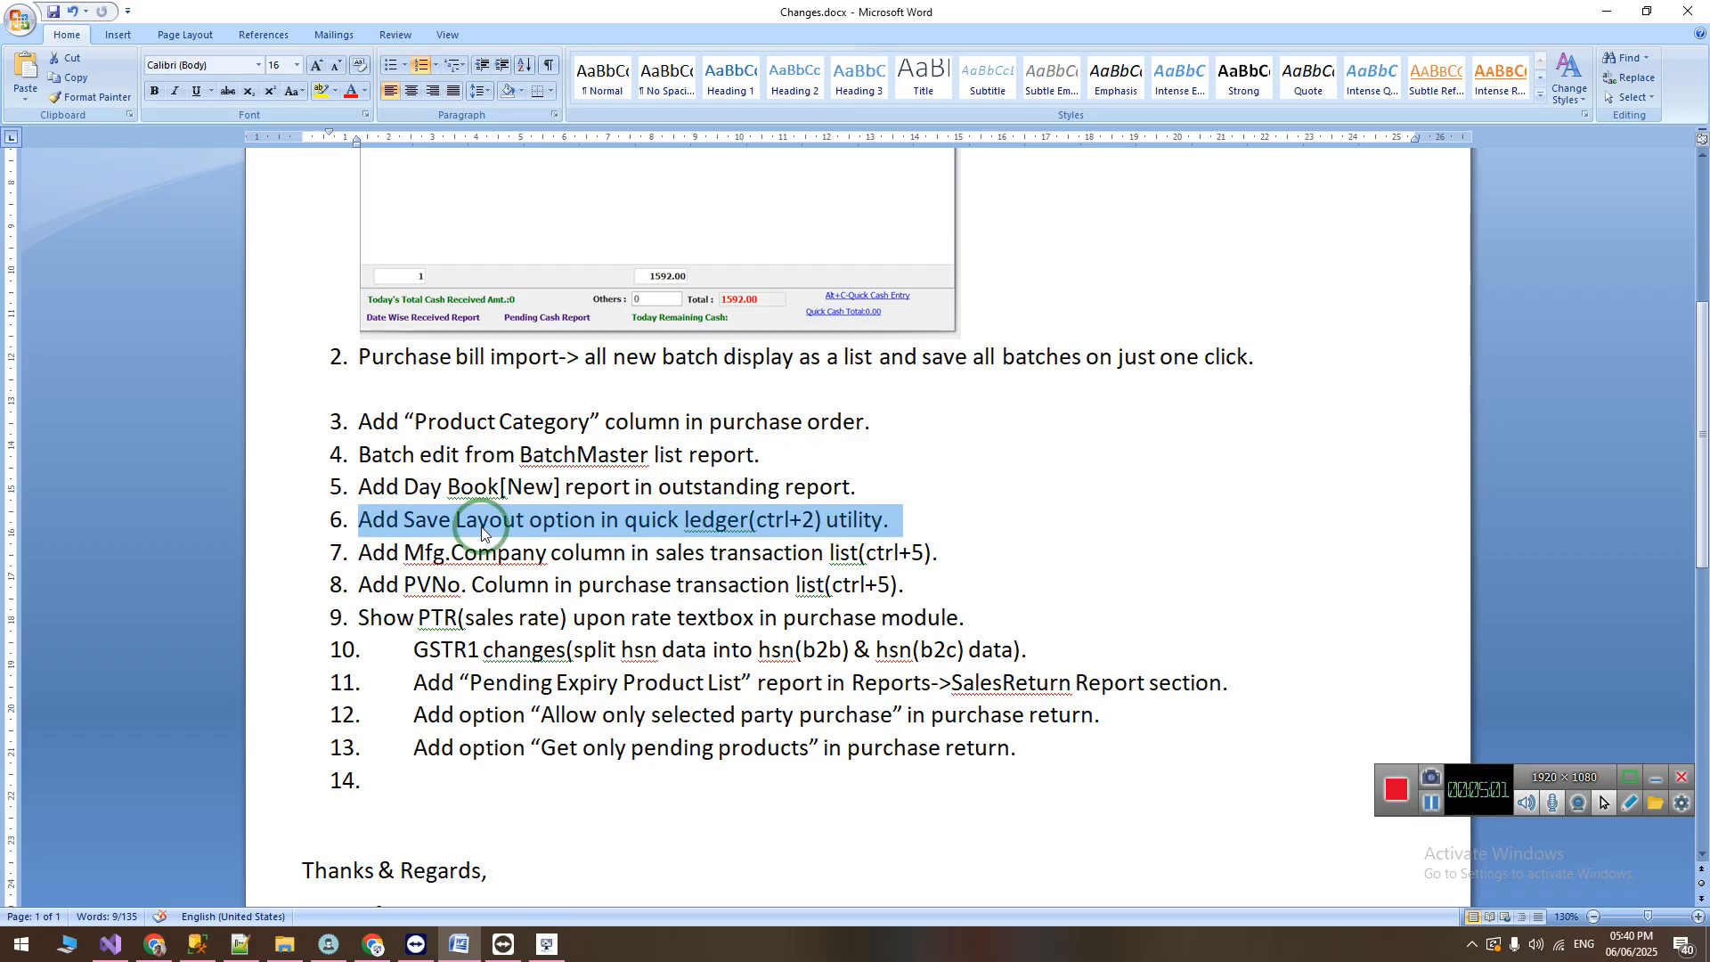
Step: Return to the billing software and open the quick party ledger for A J MEDICAL [KAMREJ]
click(548, 947)
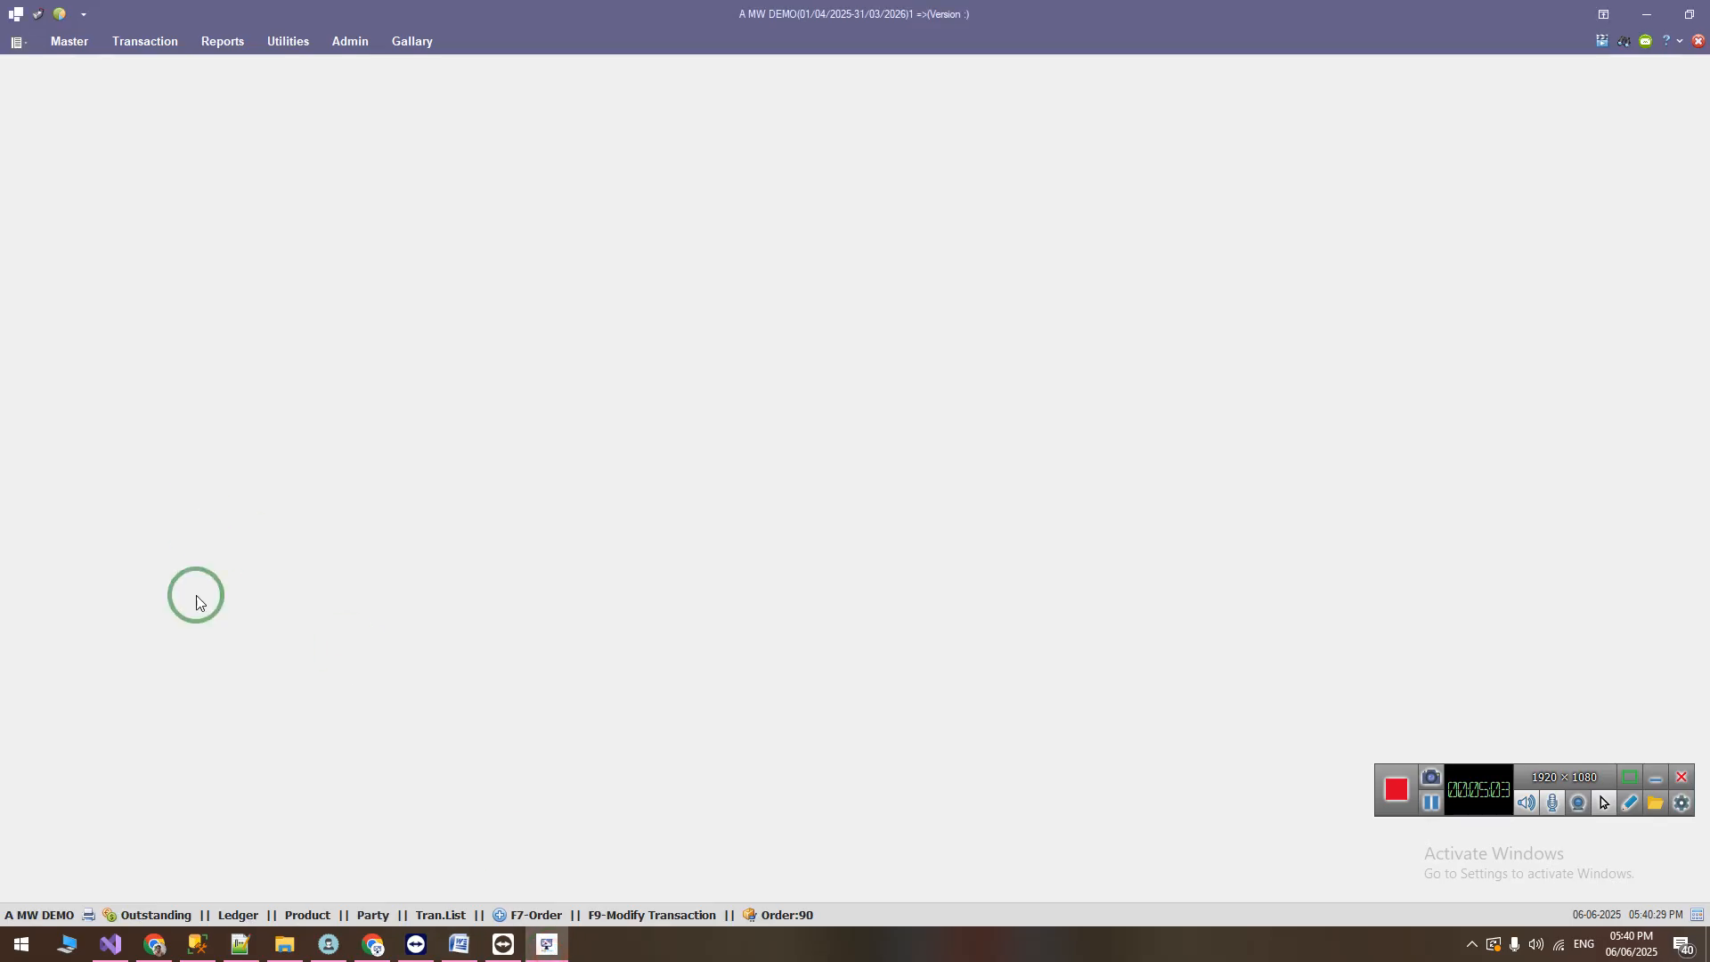
click(236, 916)
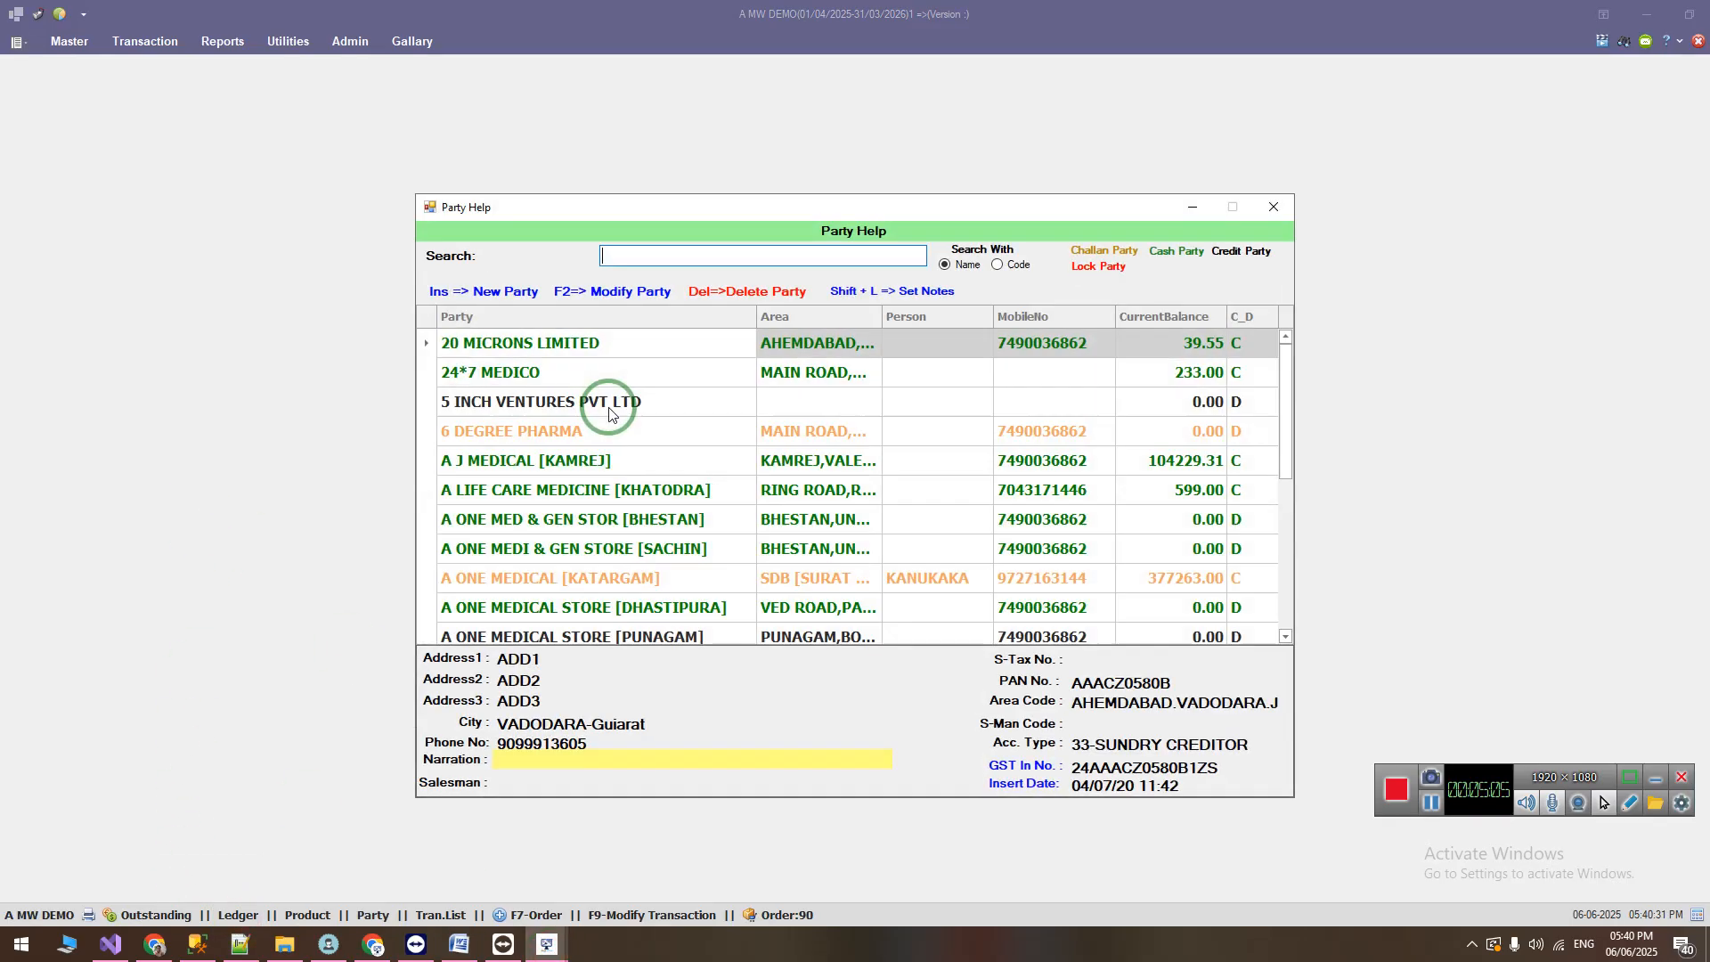
key(Down)
key(Down)
key(Up)
key(Return)
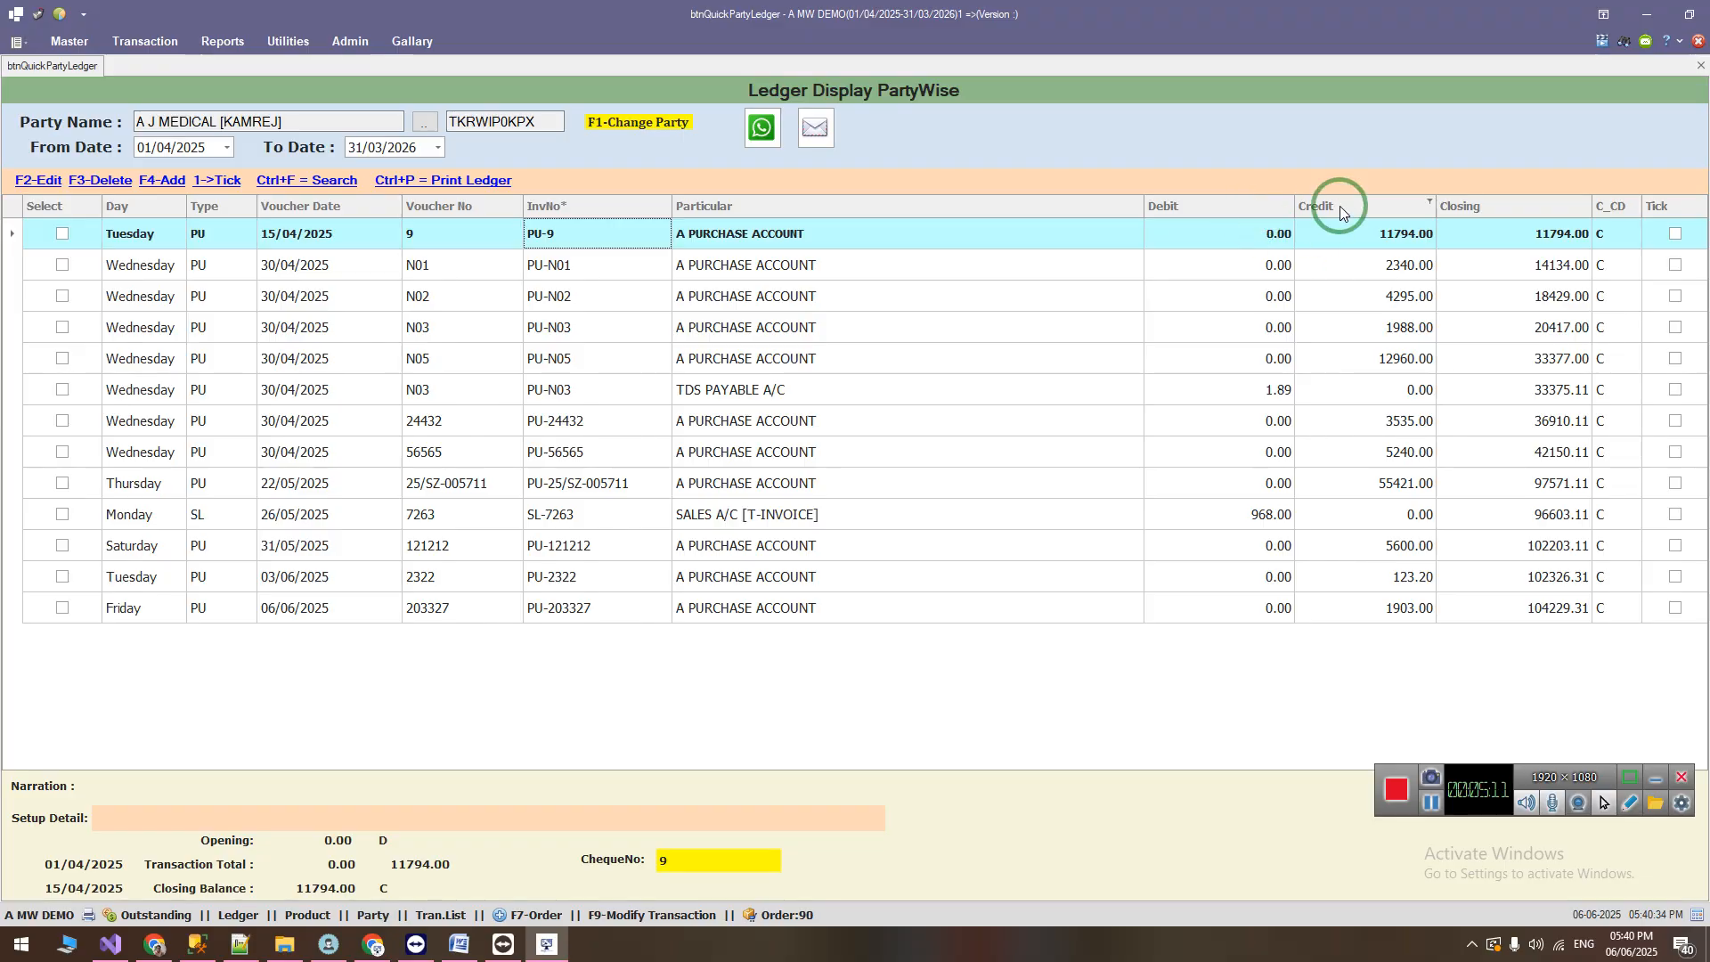
Step: Move the Debit and Credit columns ahead of InvNo, save the ledger layout, and close the ledger
drag(1225, 207, 561, 213)
drag(1335, 206, 670, 206)
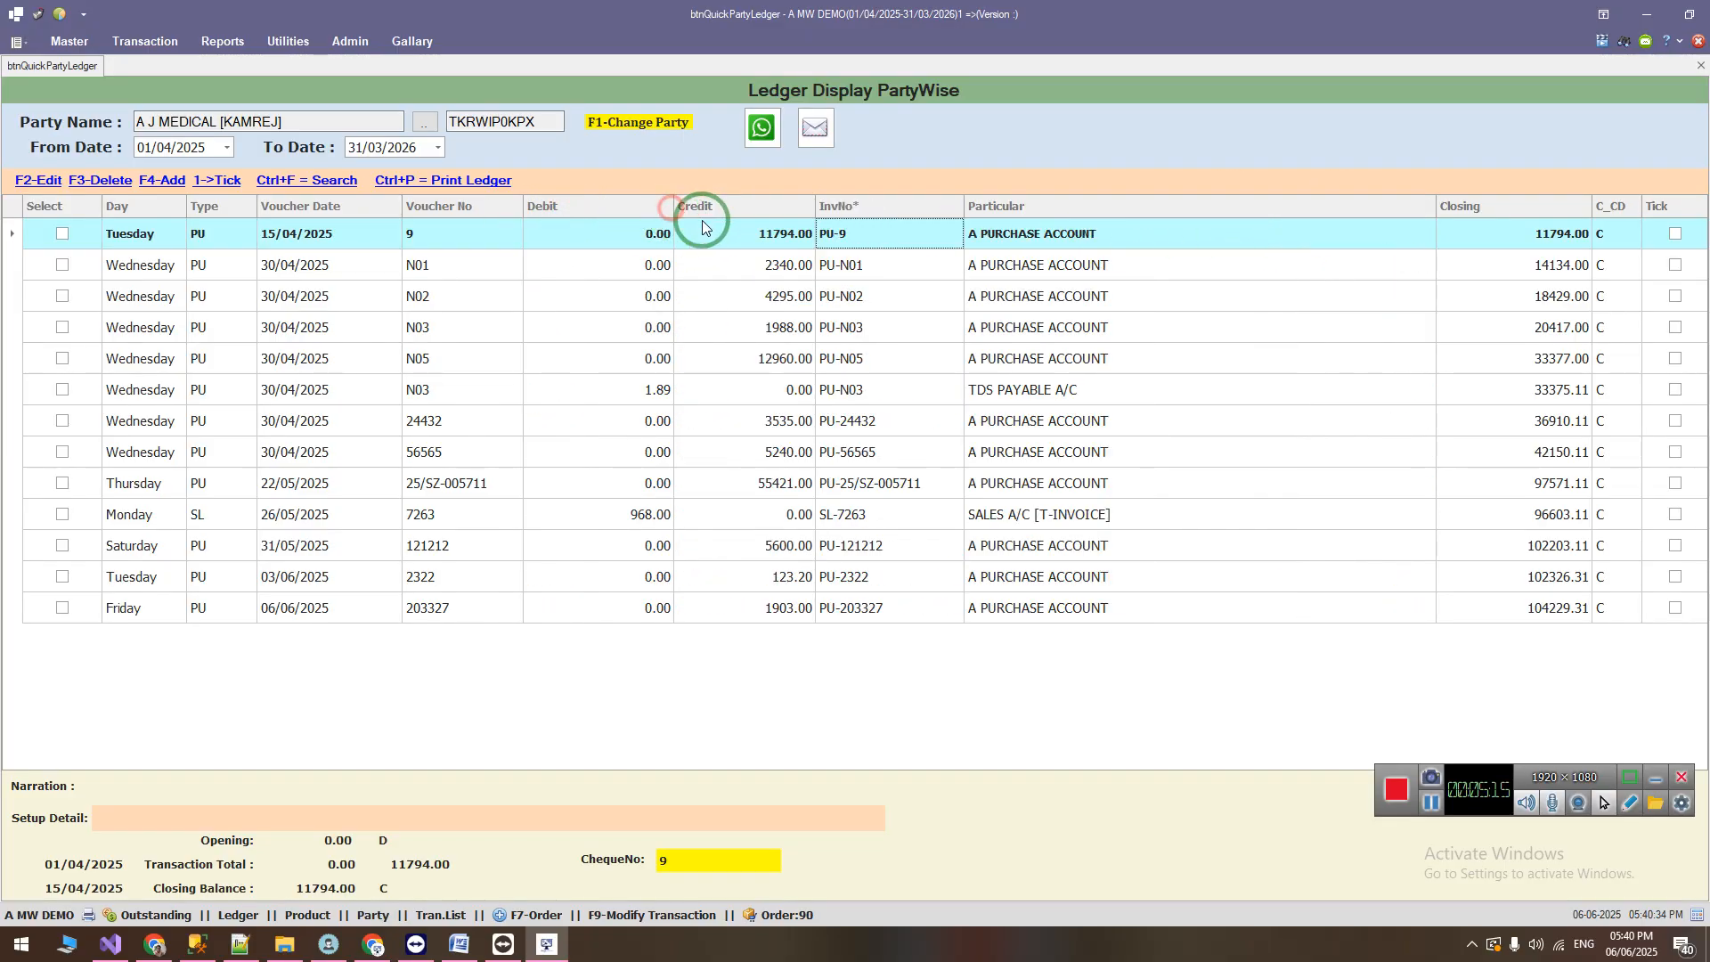
right_click(771, 217)
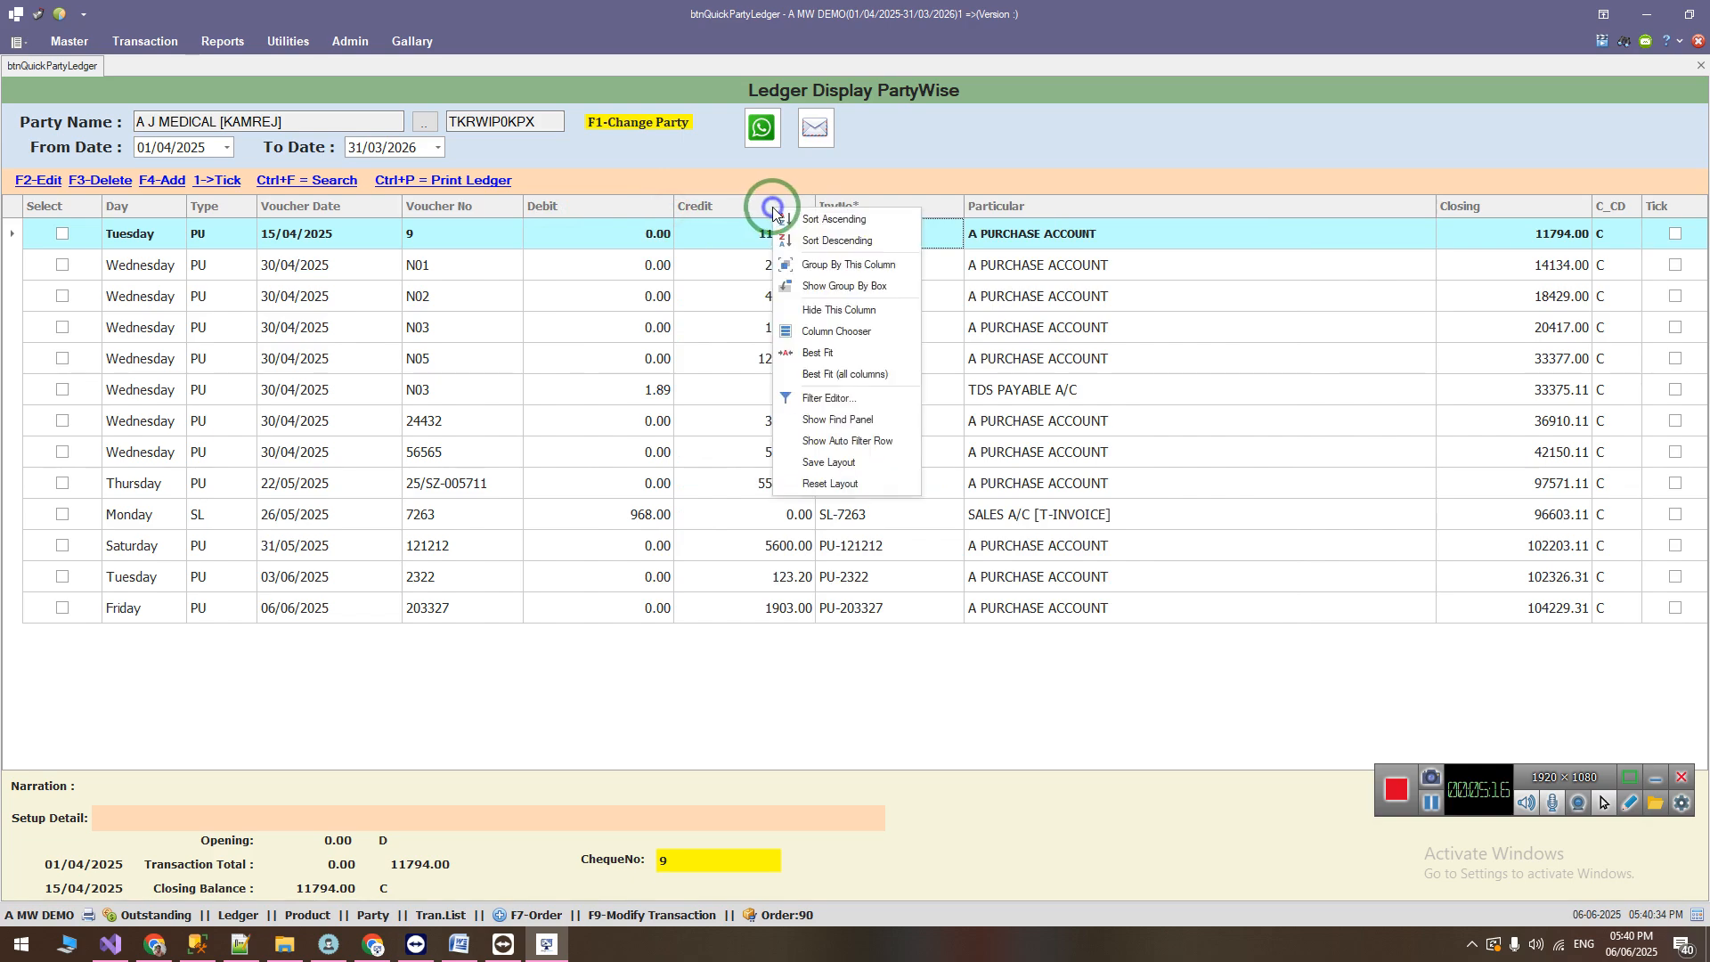
click(810, 450)
click(853, 498)
middle_click(50, 73)
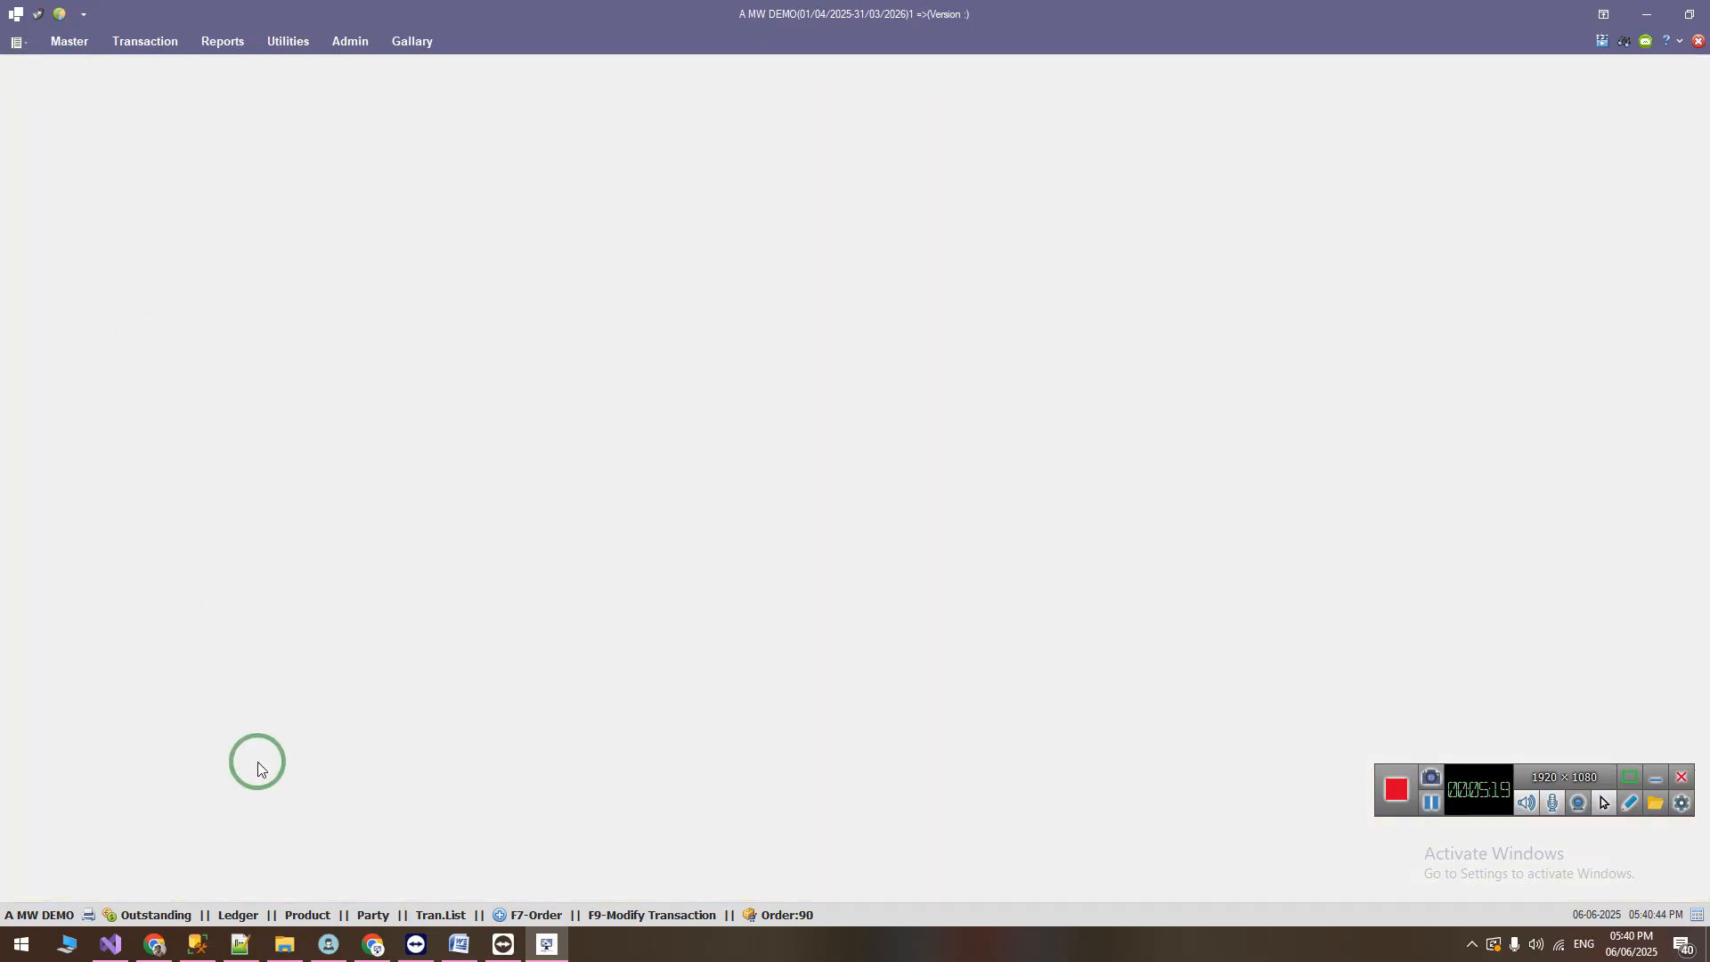
Step: Reopen the quick ledger for A J MEDICAL [KAMREJ] to check the saved column layout
click(236, 927)
text(a)
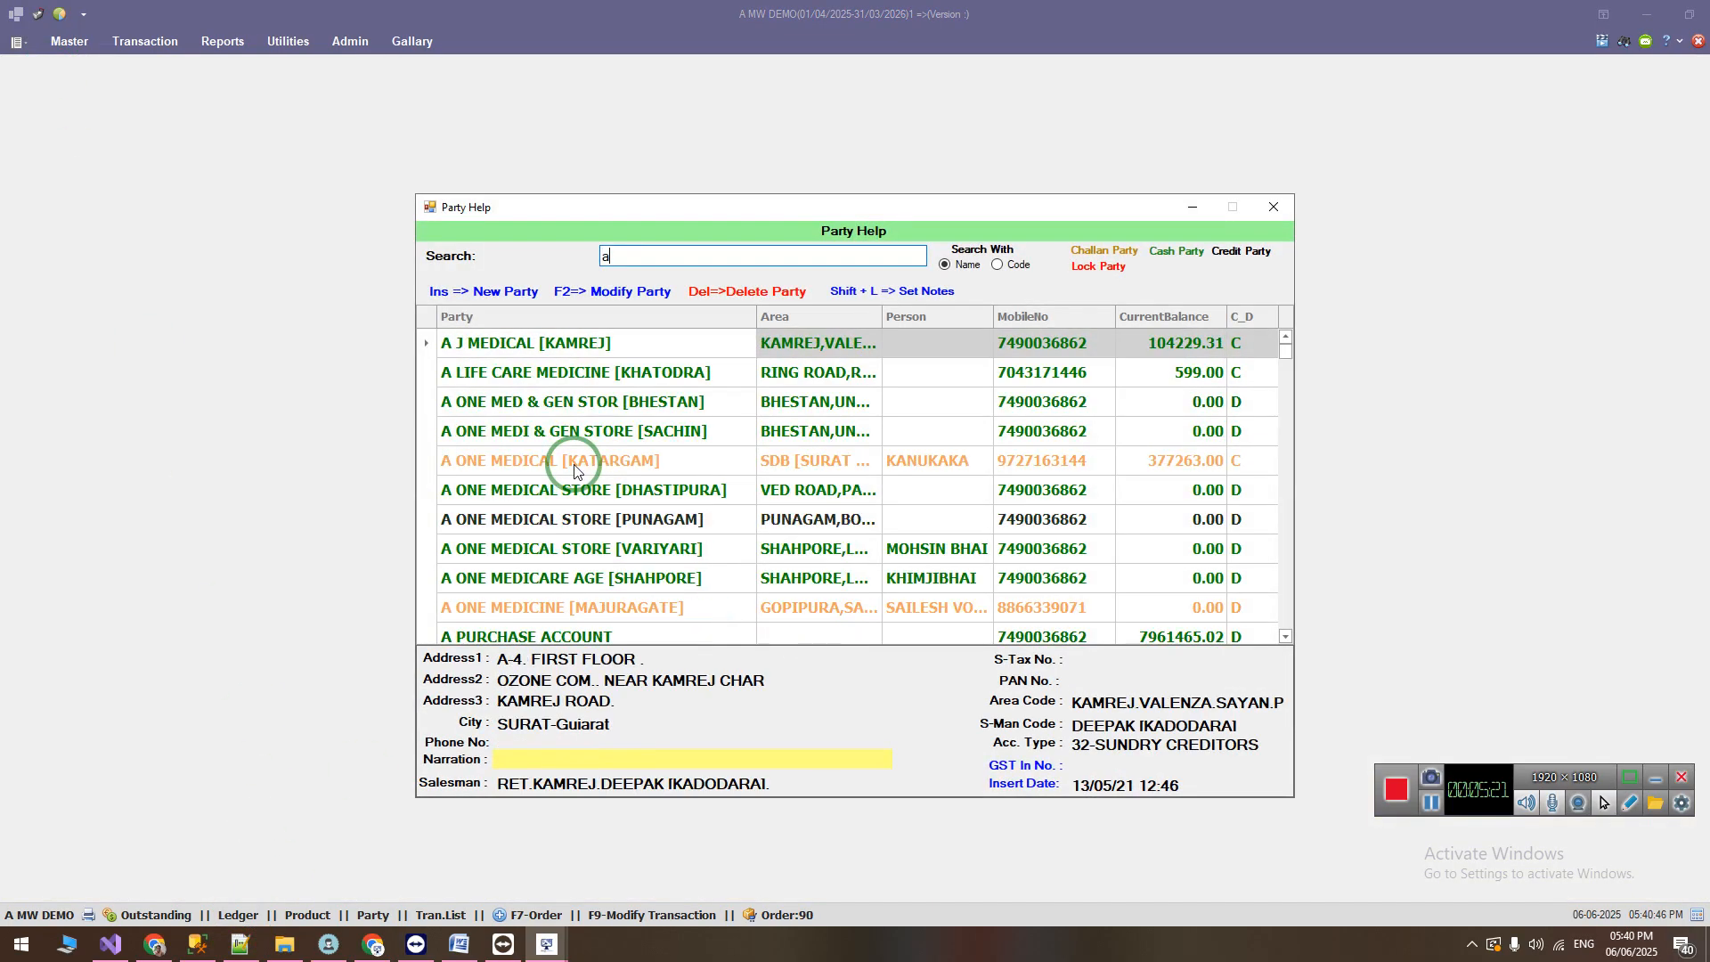
key(Return)
key(Return)
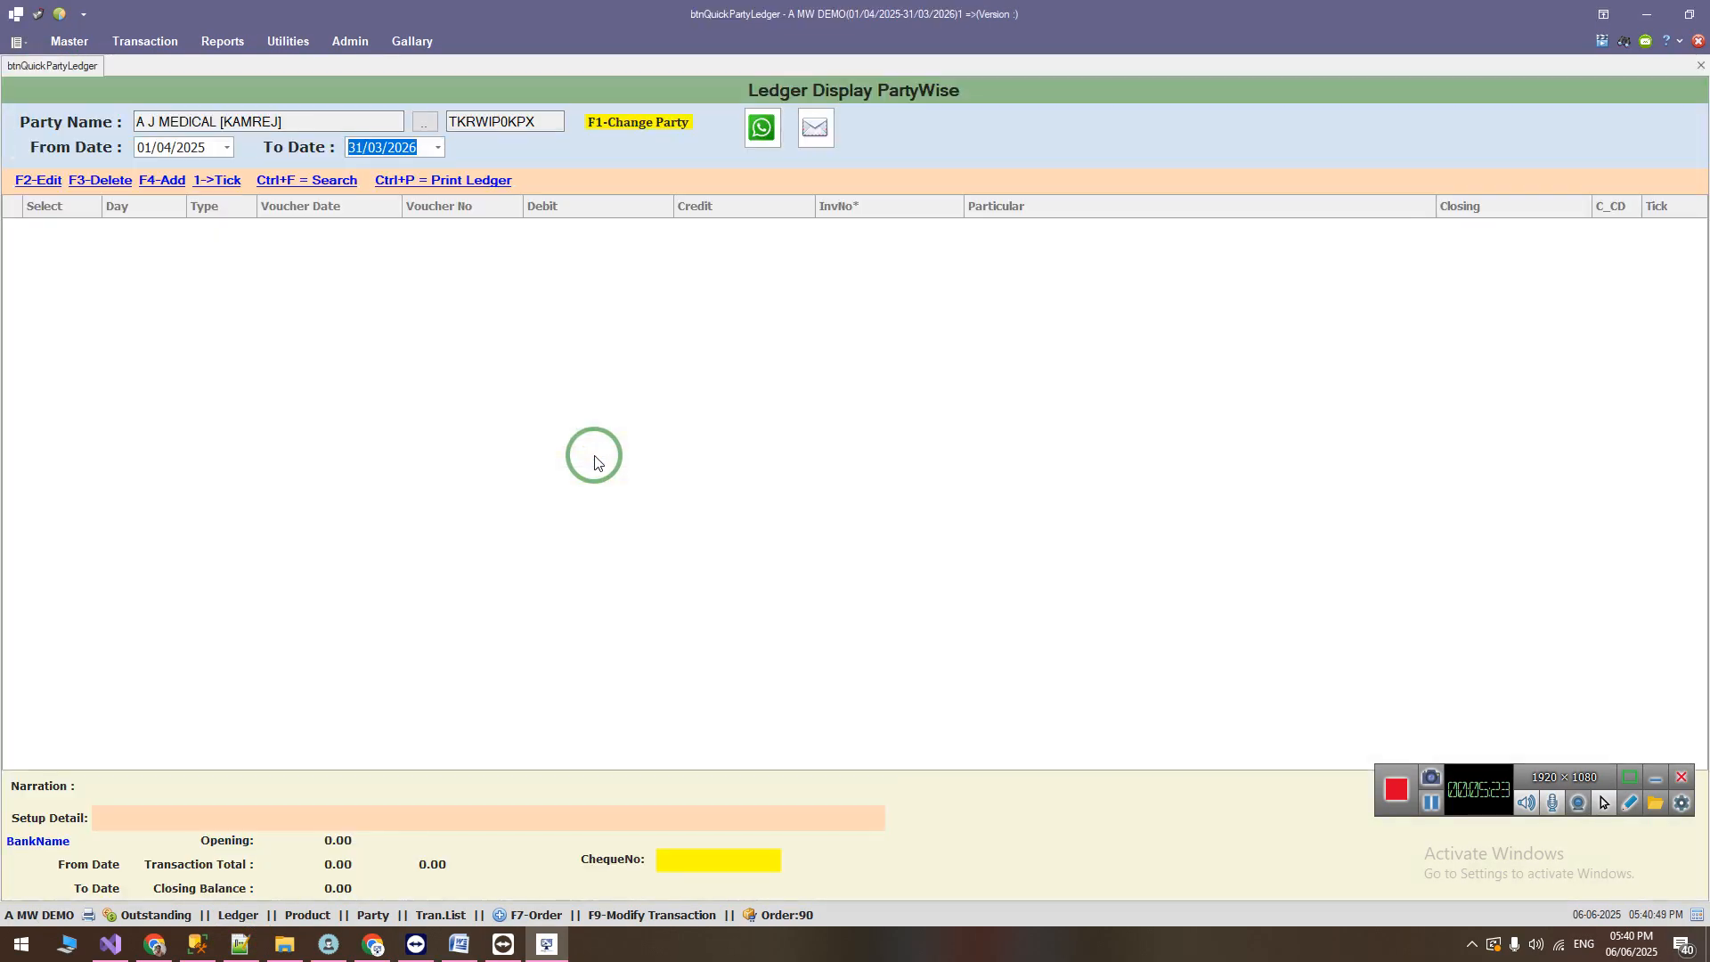
key(Return)
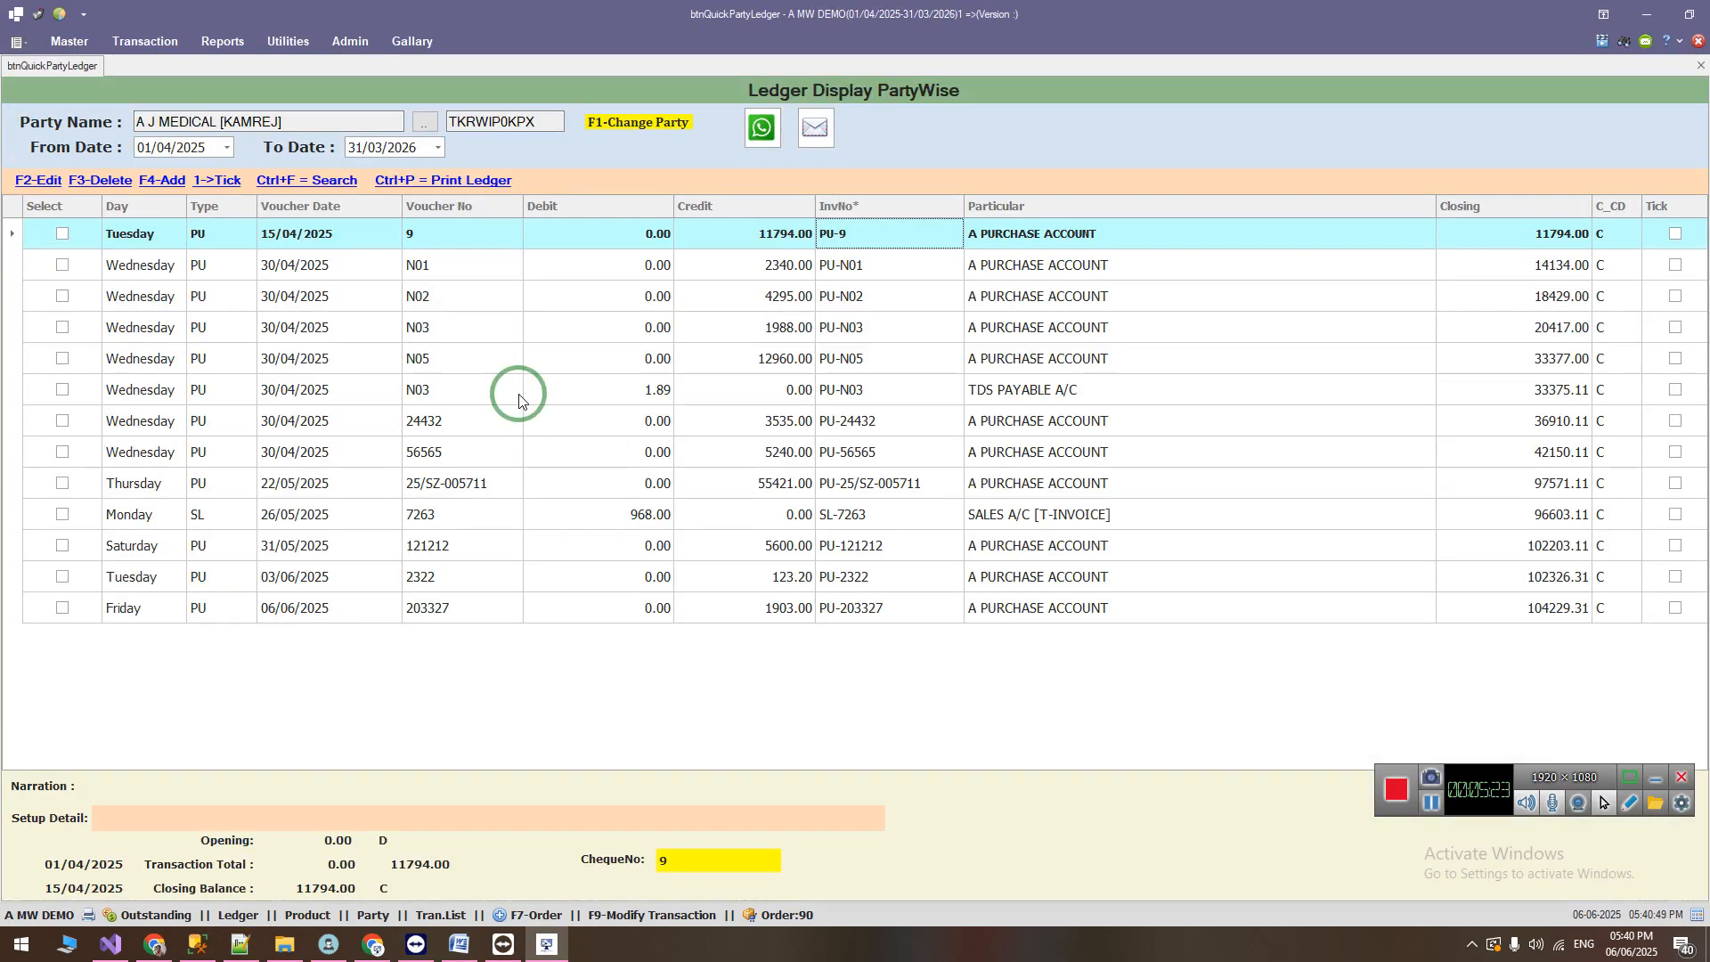
Step: Switch to the Word change list and highlight the item adding the Mfg.Company column to the sales transaction list
click(460, 944)
drag(392, 552, 949, 552)
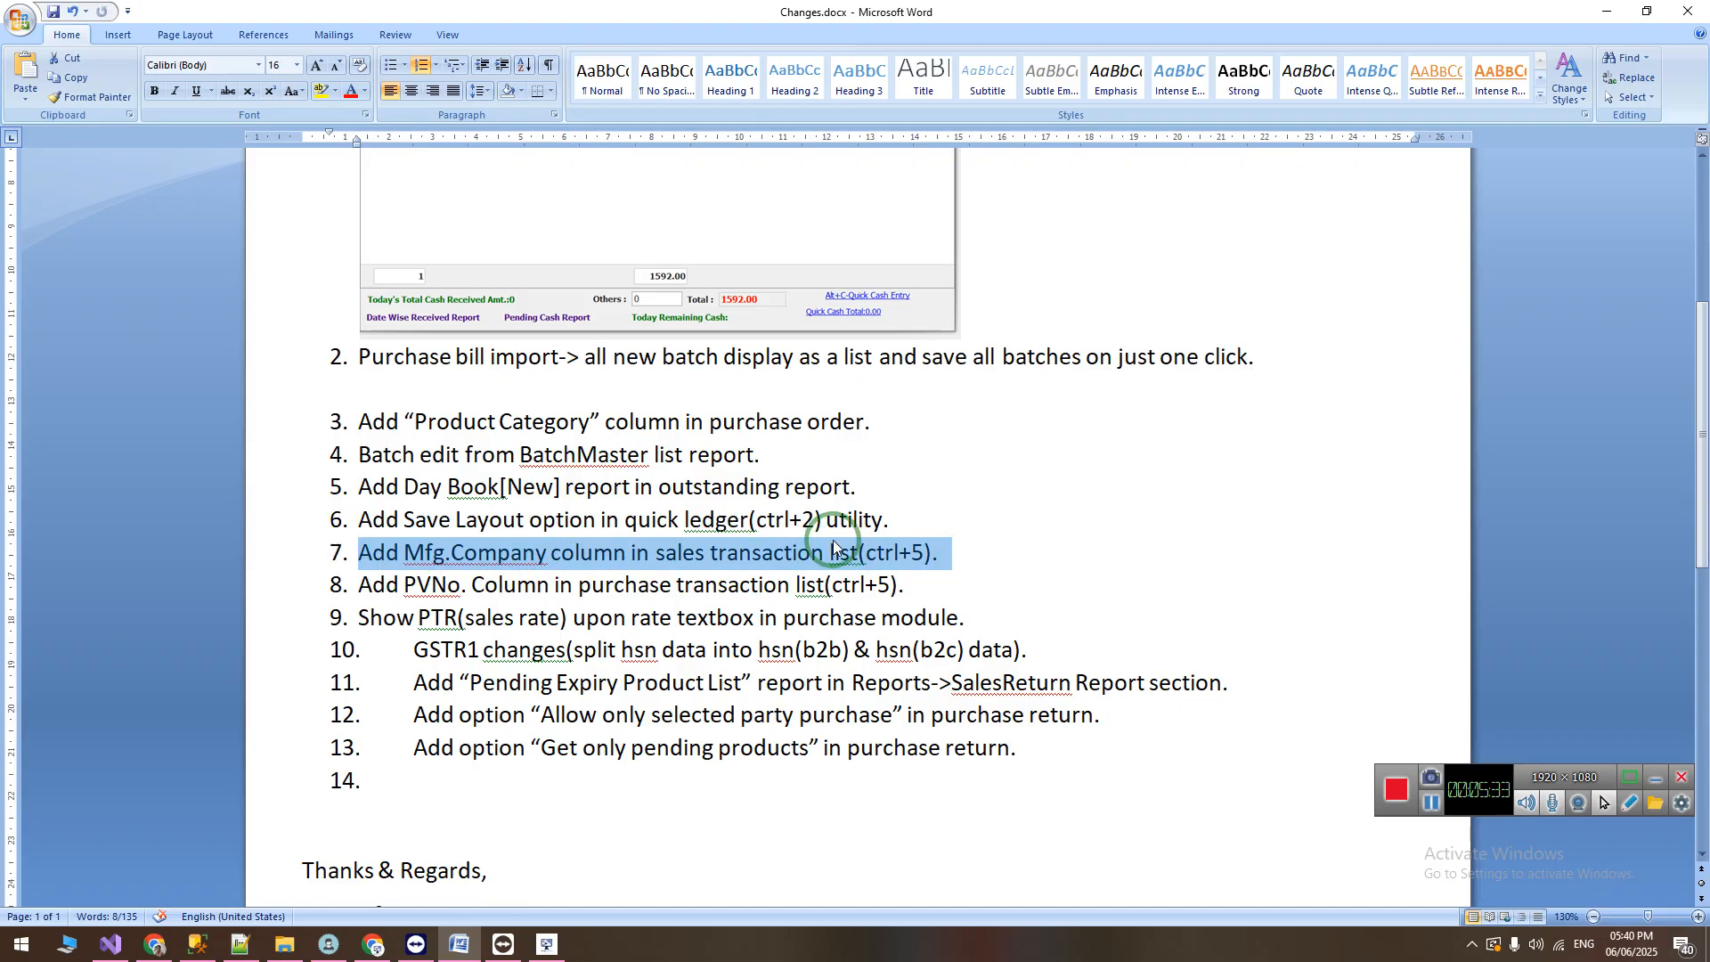
Step: Return to the billing software, close the ledger, and load the previous bill in the Sales form
click(547, 946)
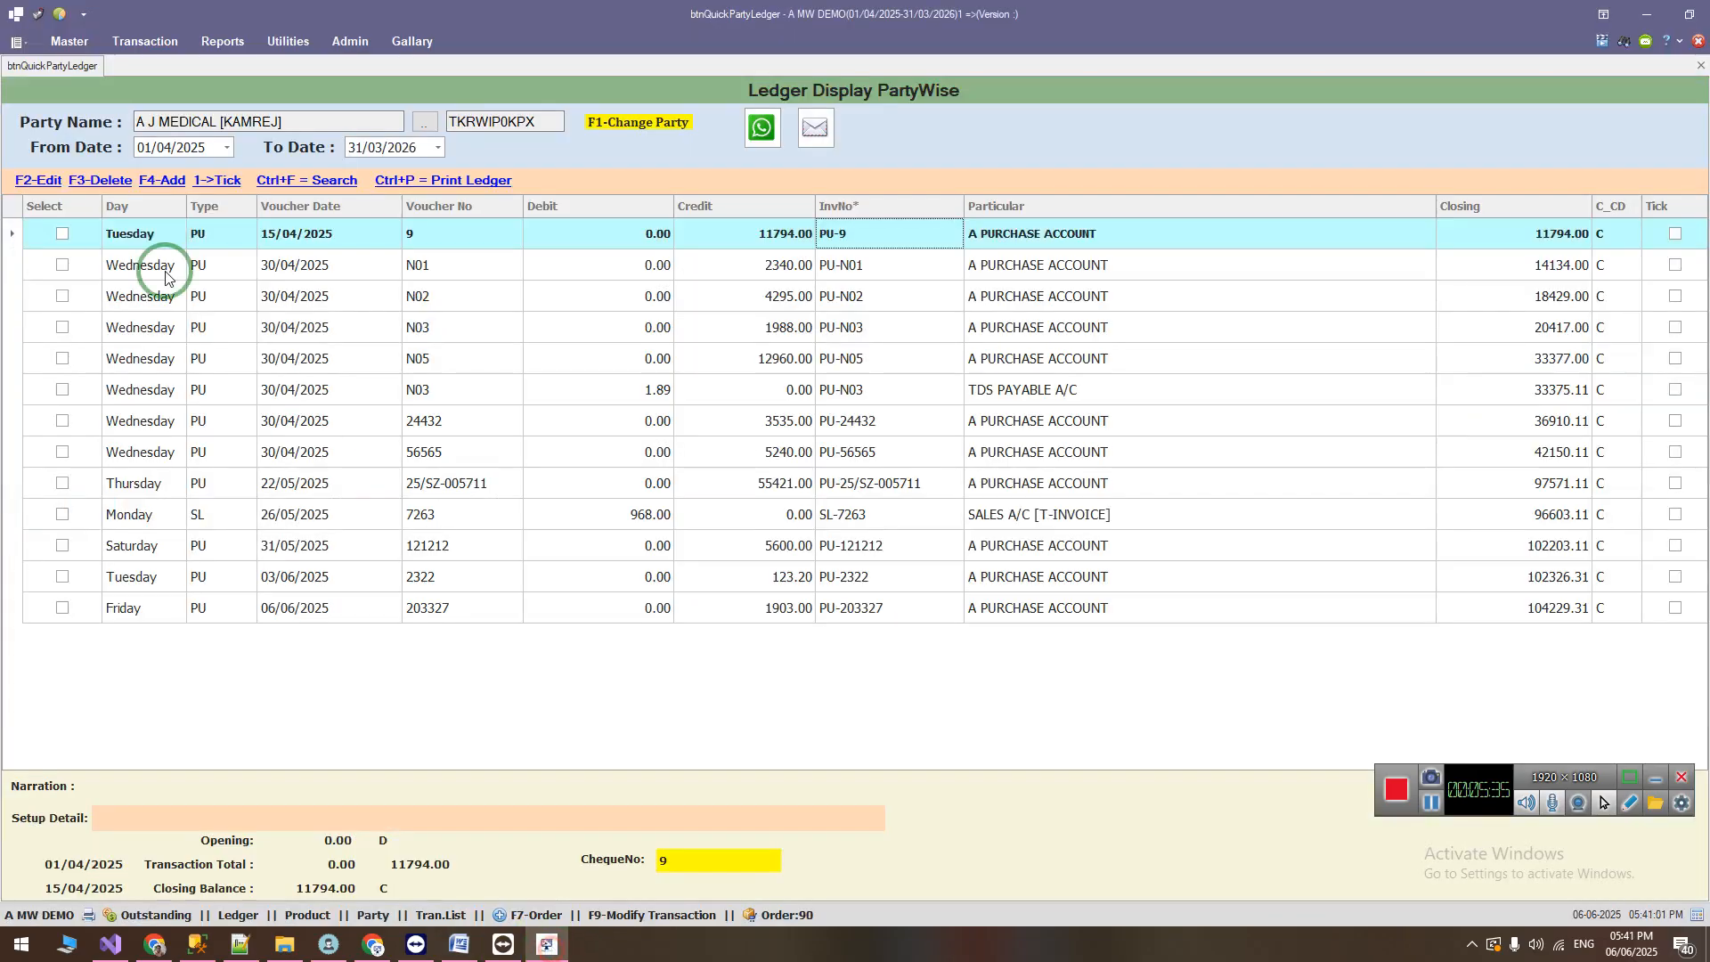
key(Escape)
click(145, 41)
click(20, 93)
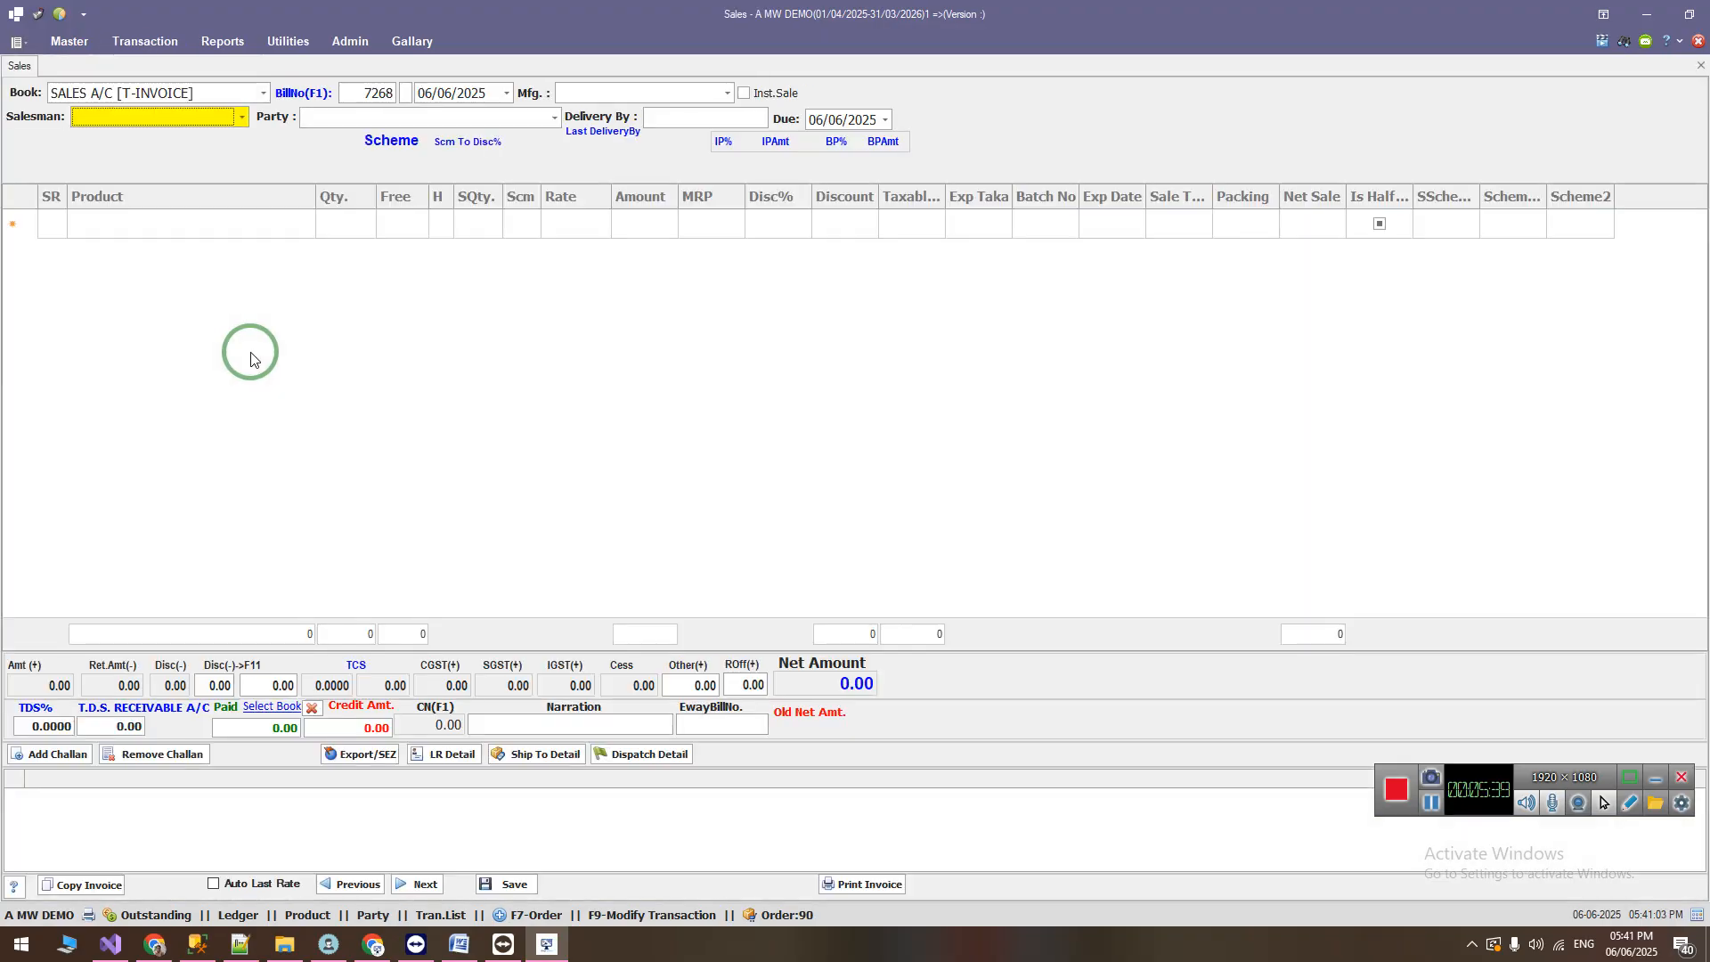
click(350, 884)
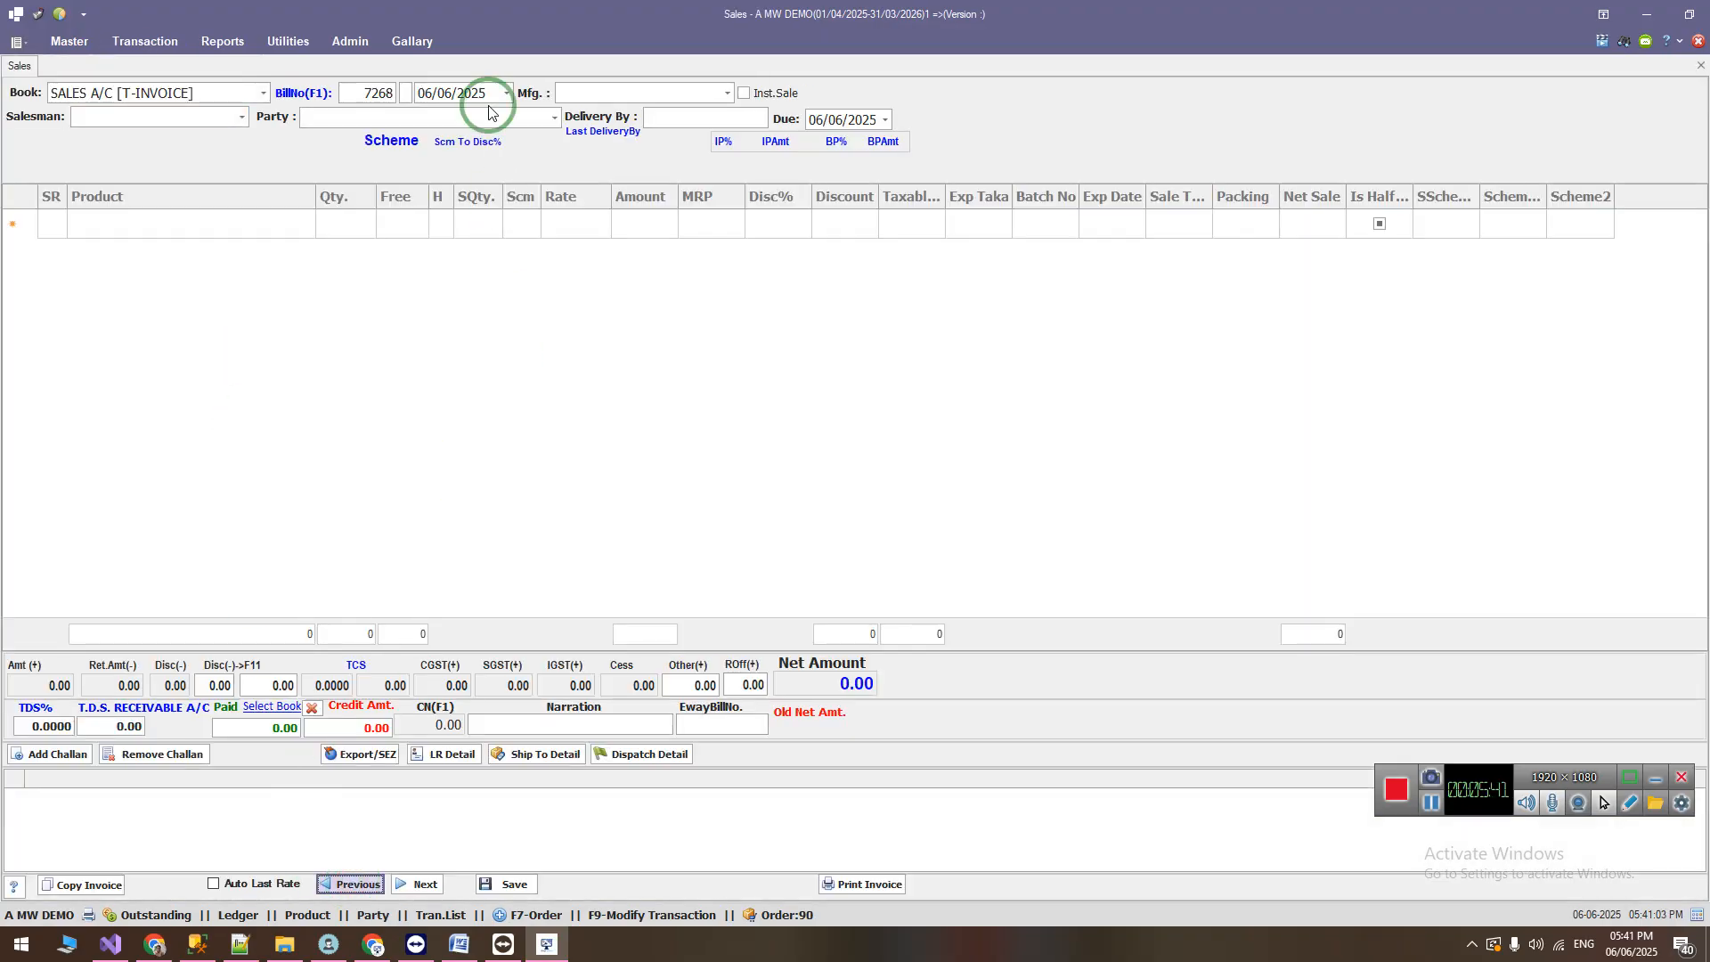
click(535, 118)
click(321, 222)
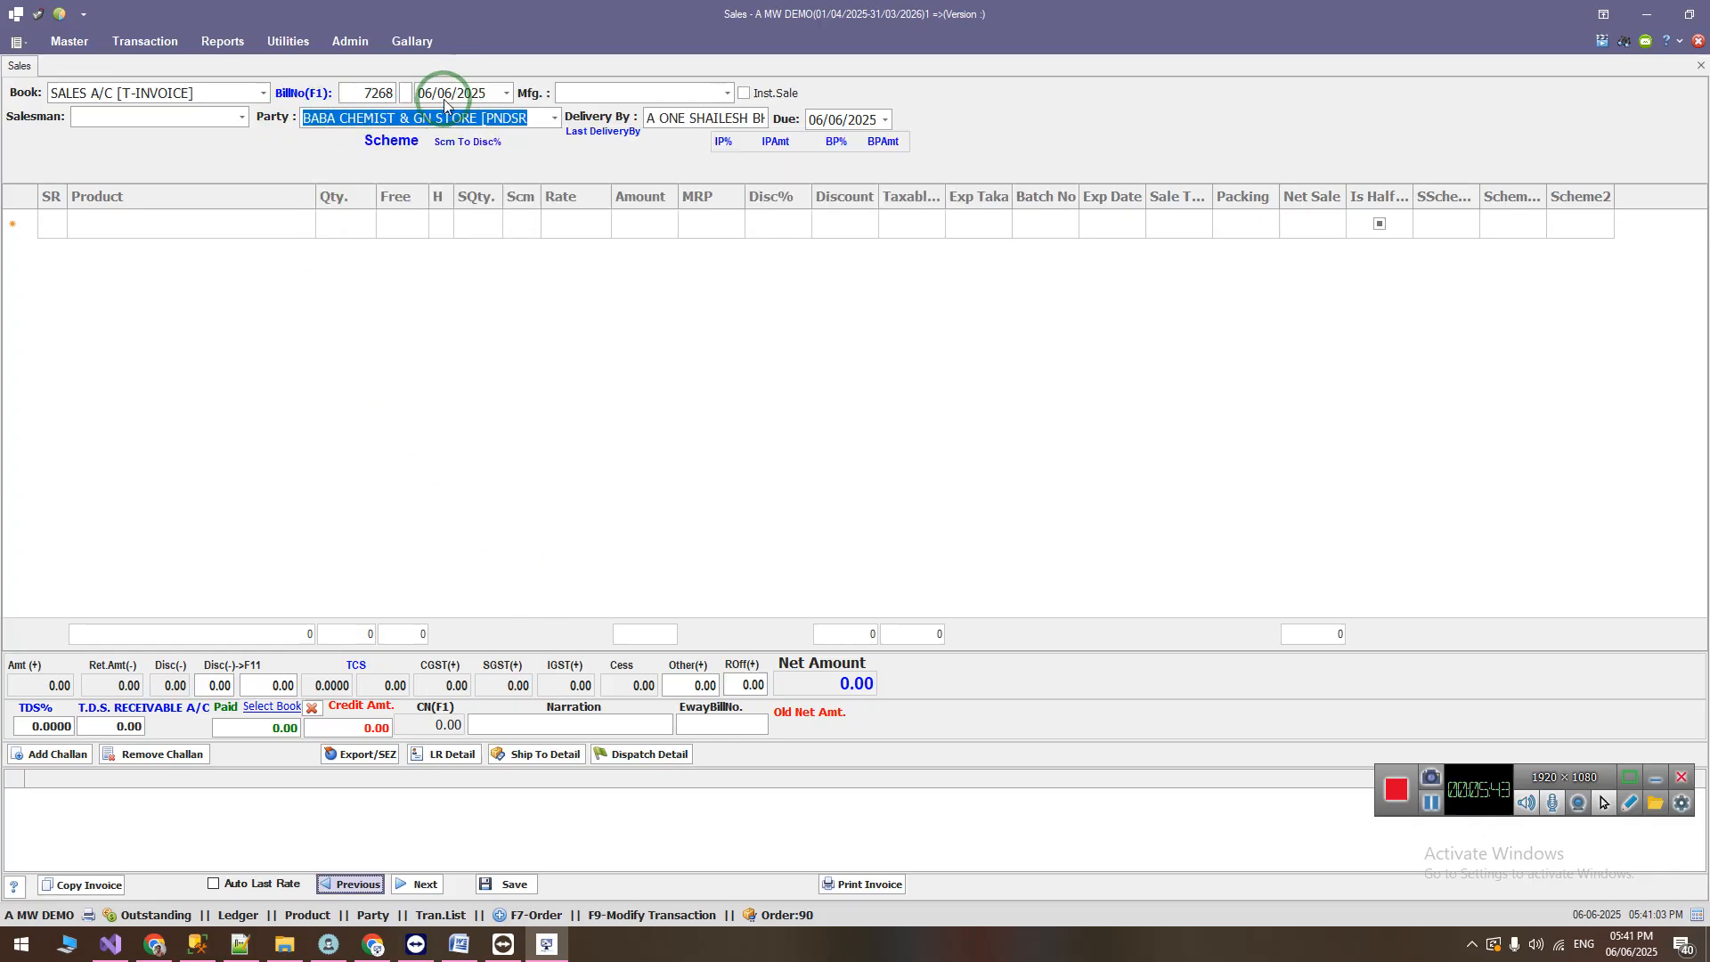
Step: Set the sales bill's Mfg. to ABBOTT [CNS] and save the bill
click(728, 93)
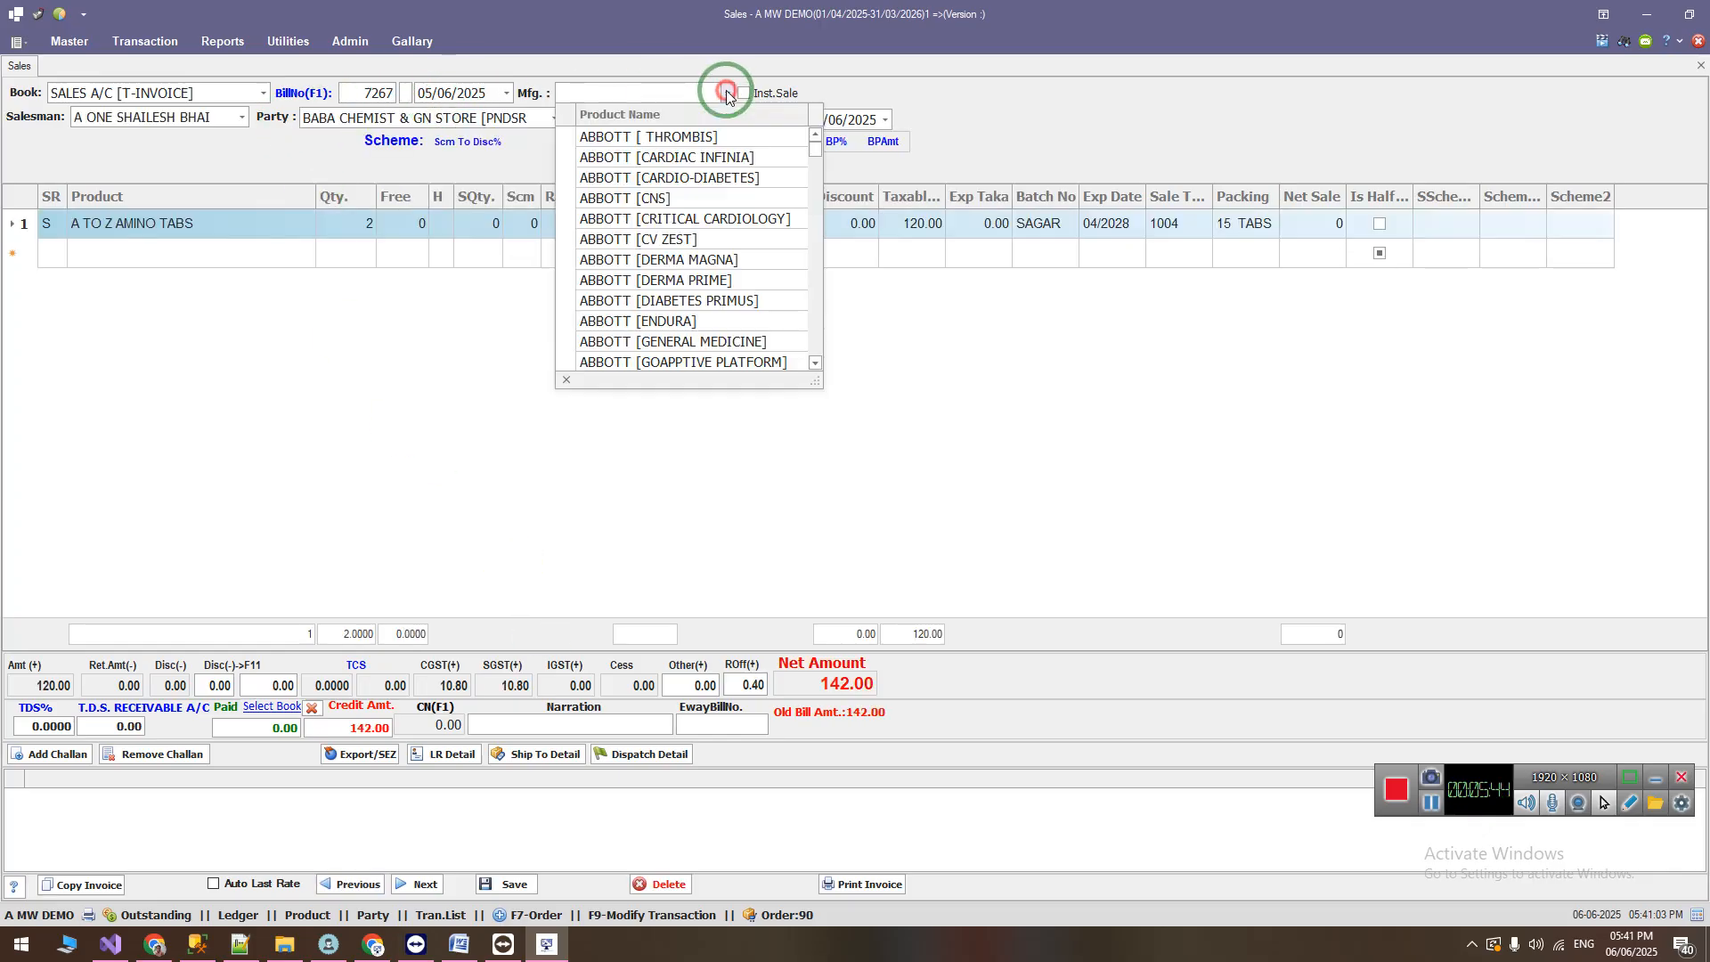
click(679, 195)
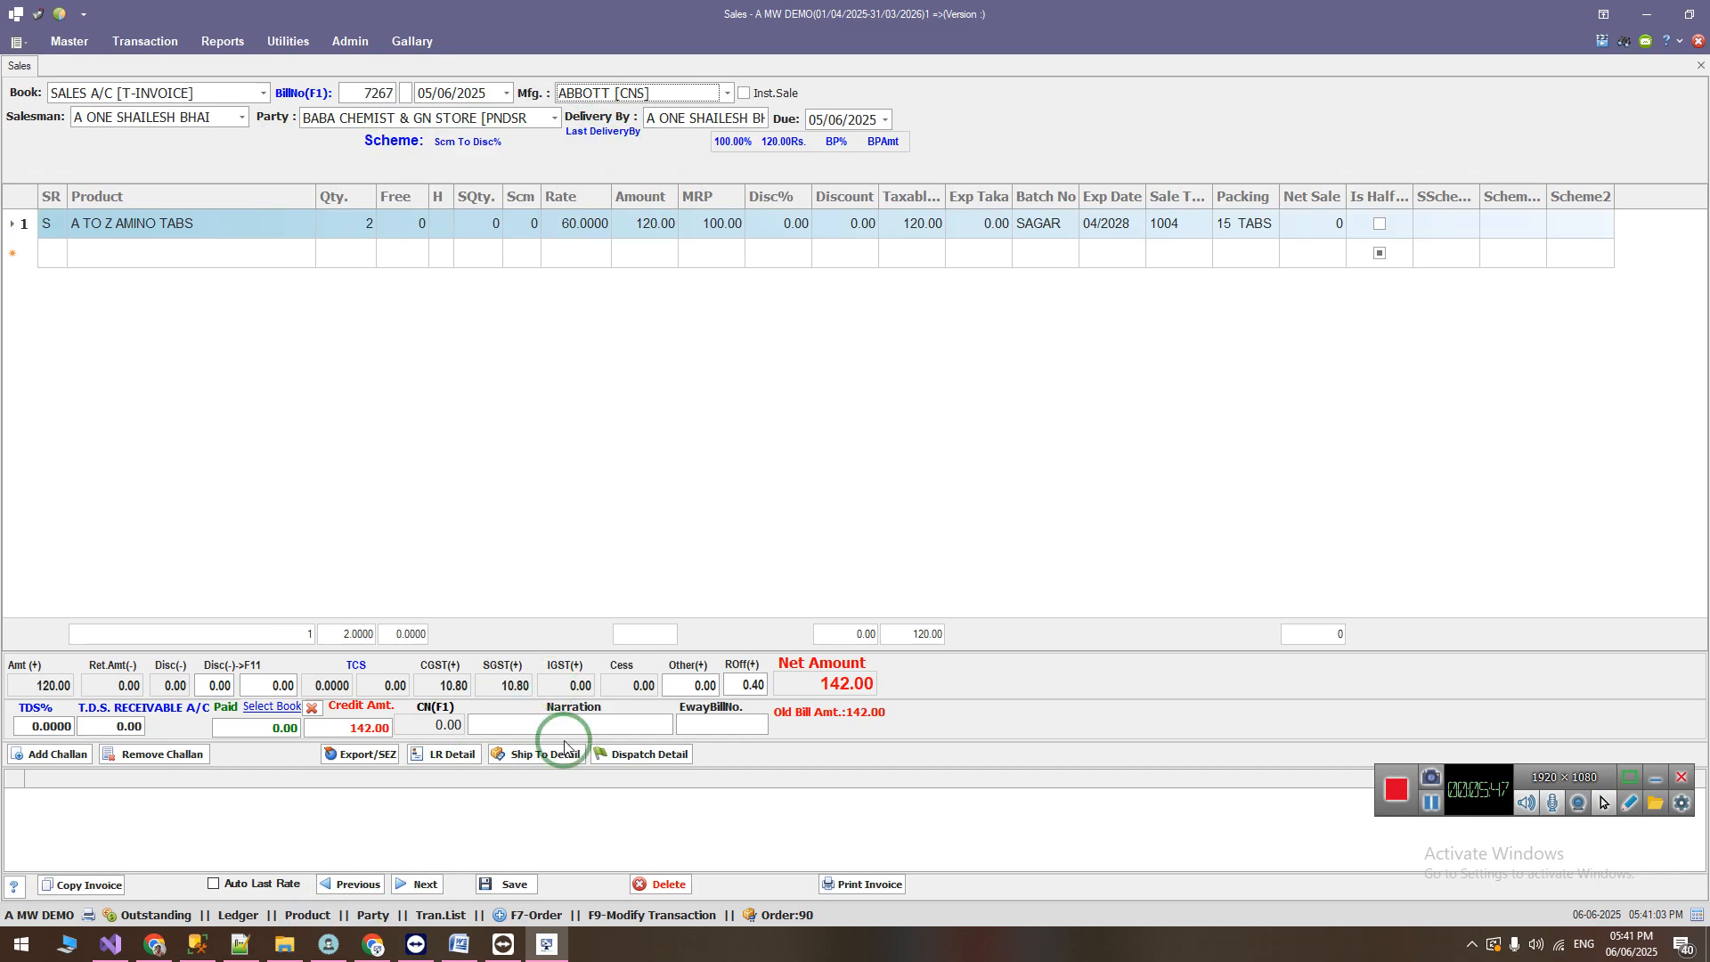
click(512, 884)
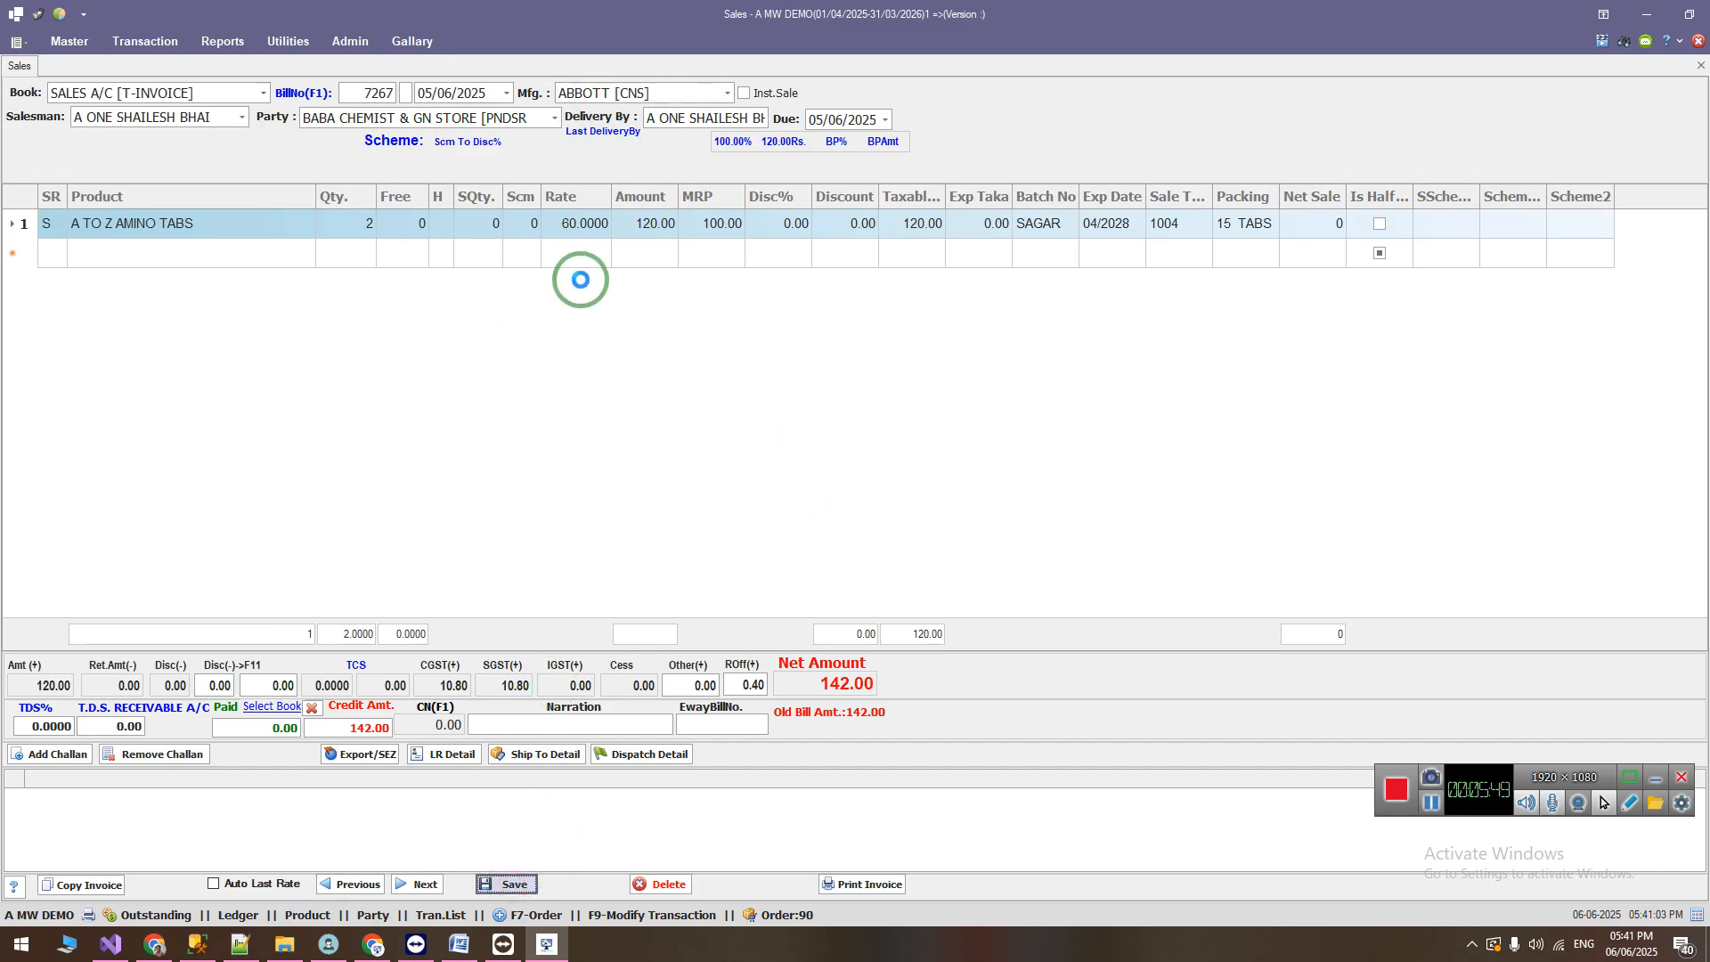
click(1021, 308)
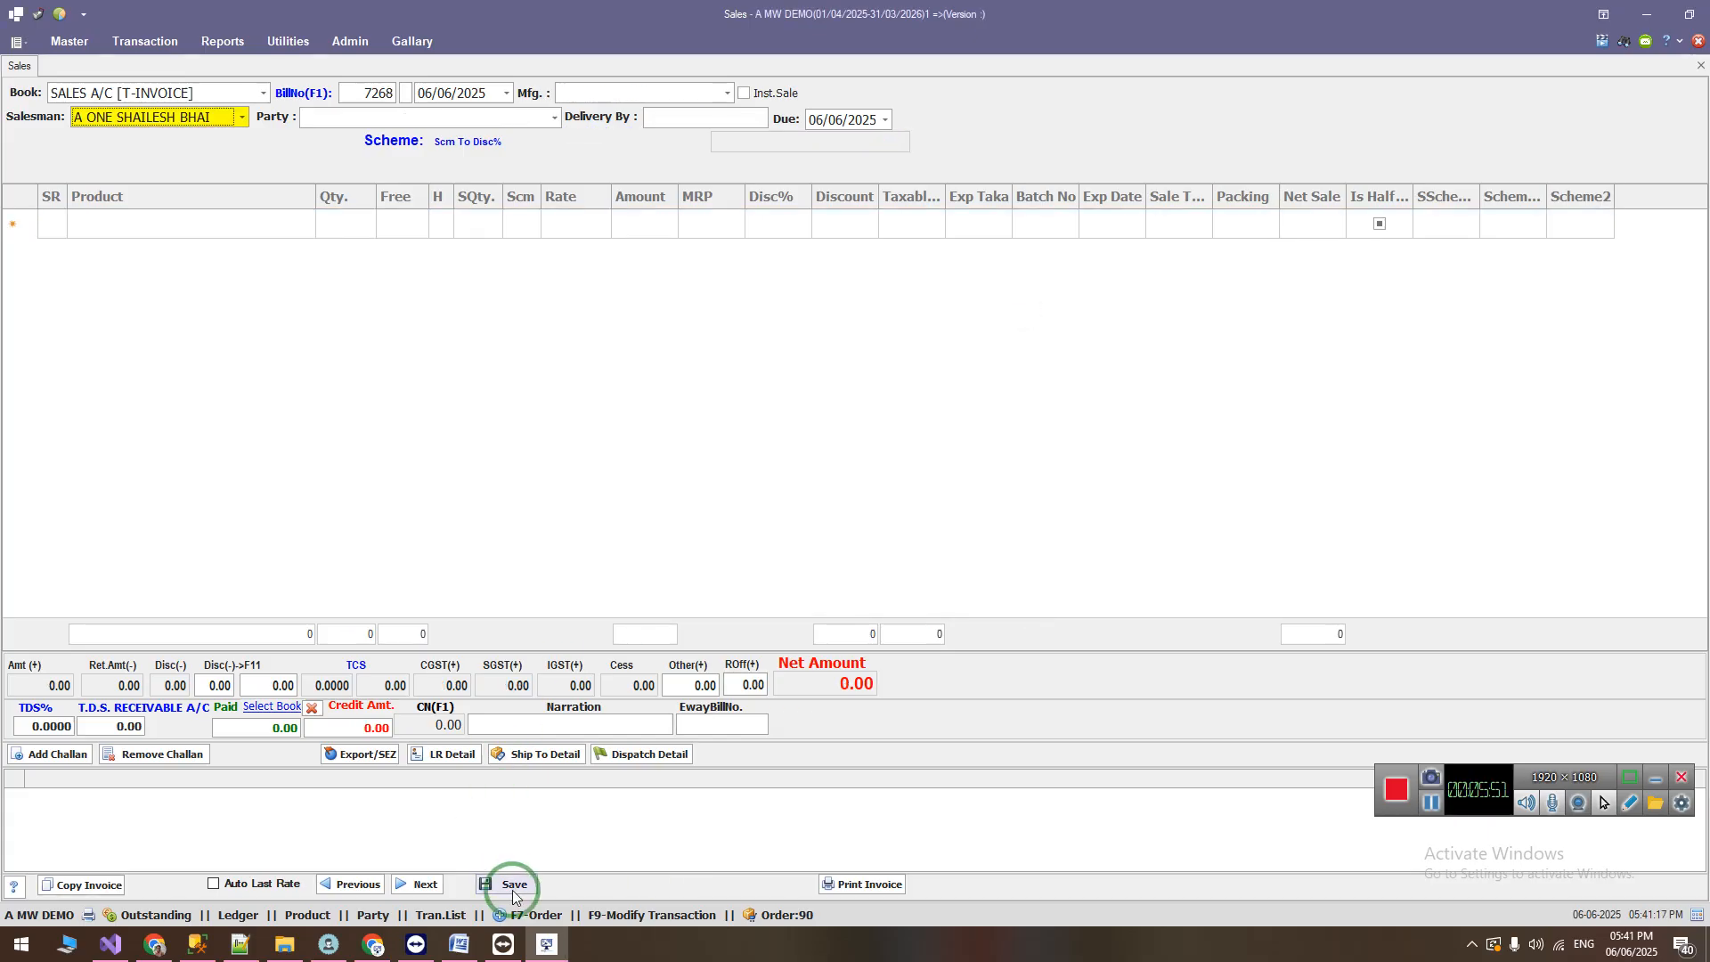
Step: Open the transaction list, view the sales bills' Mfg Company column, and briefly bring up the column chooser
click(437, 915)
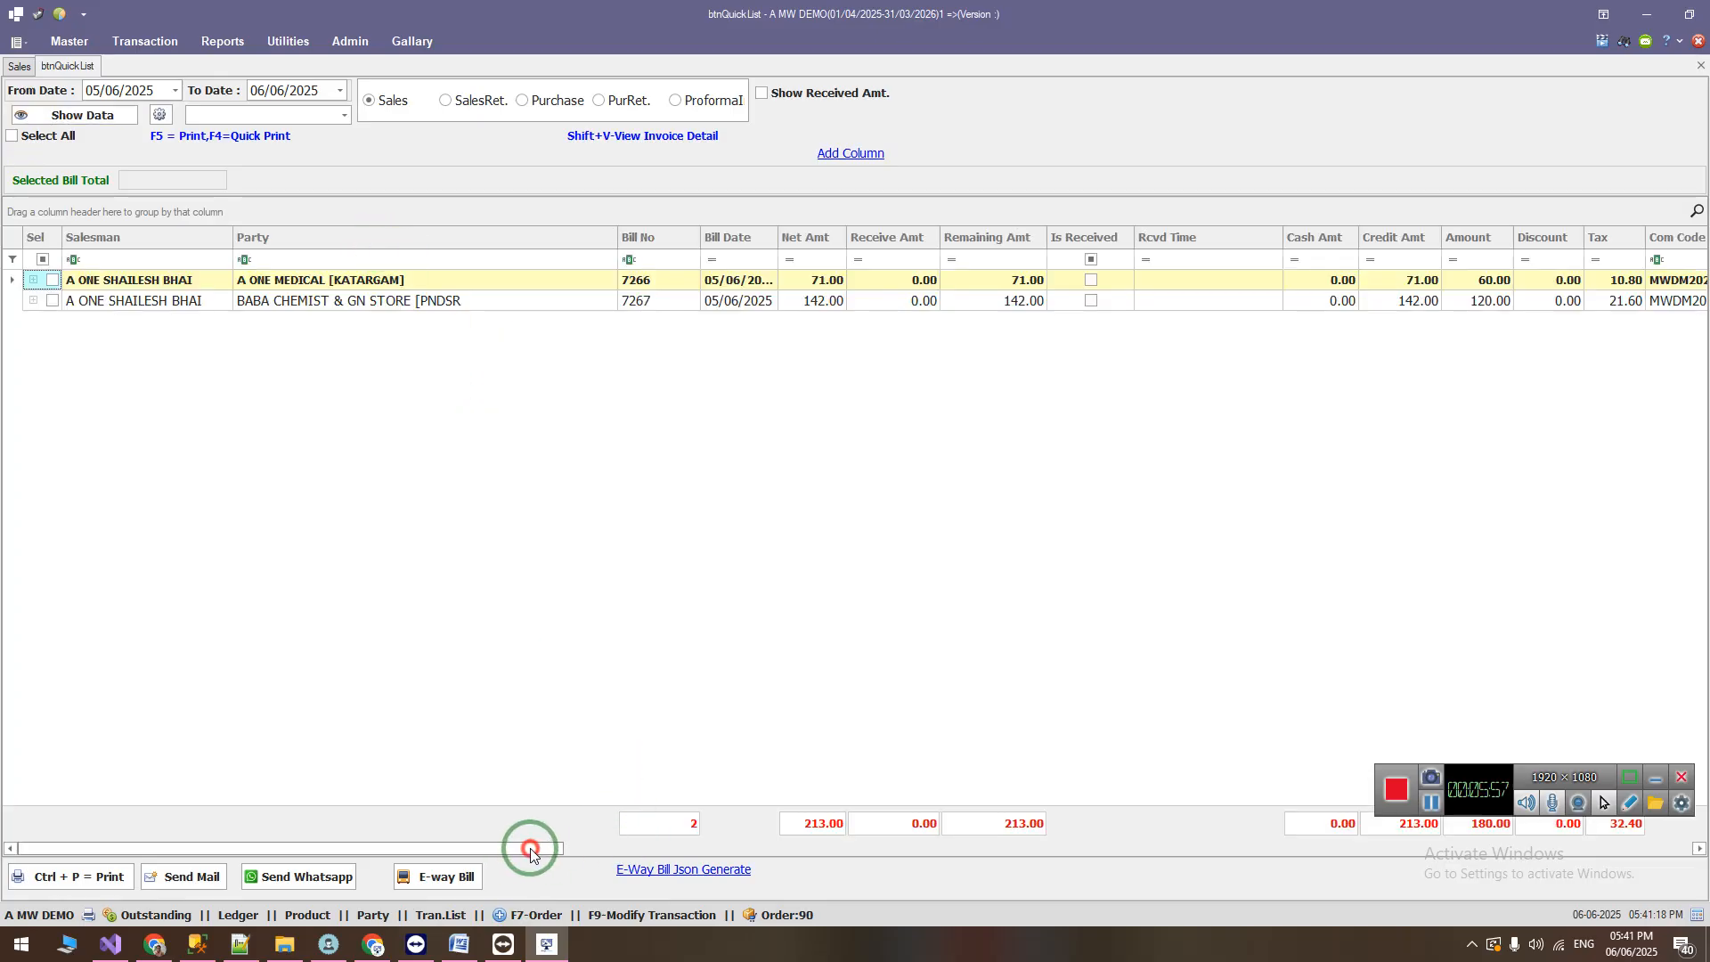
drag(531, 853, 1707, 874)
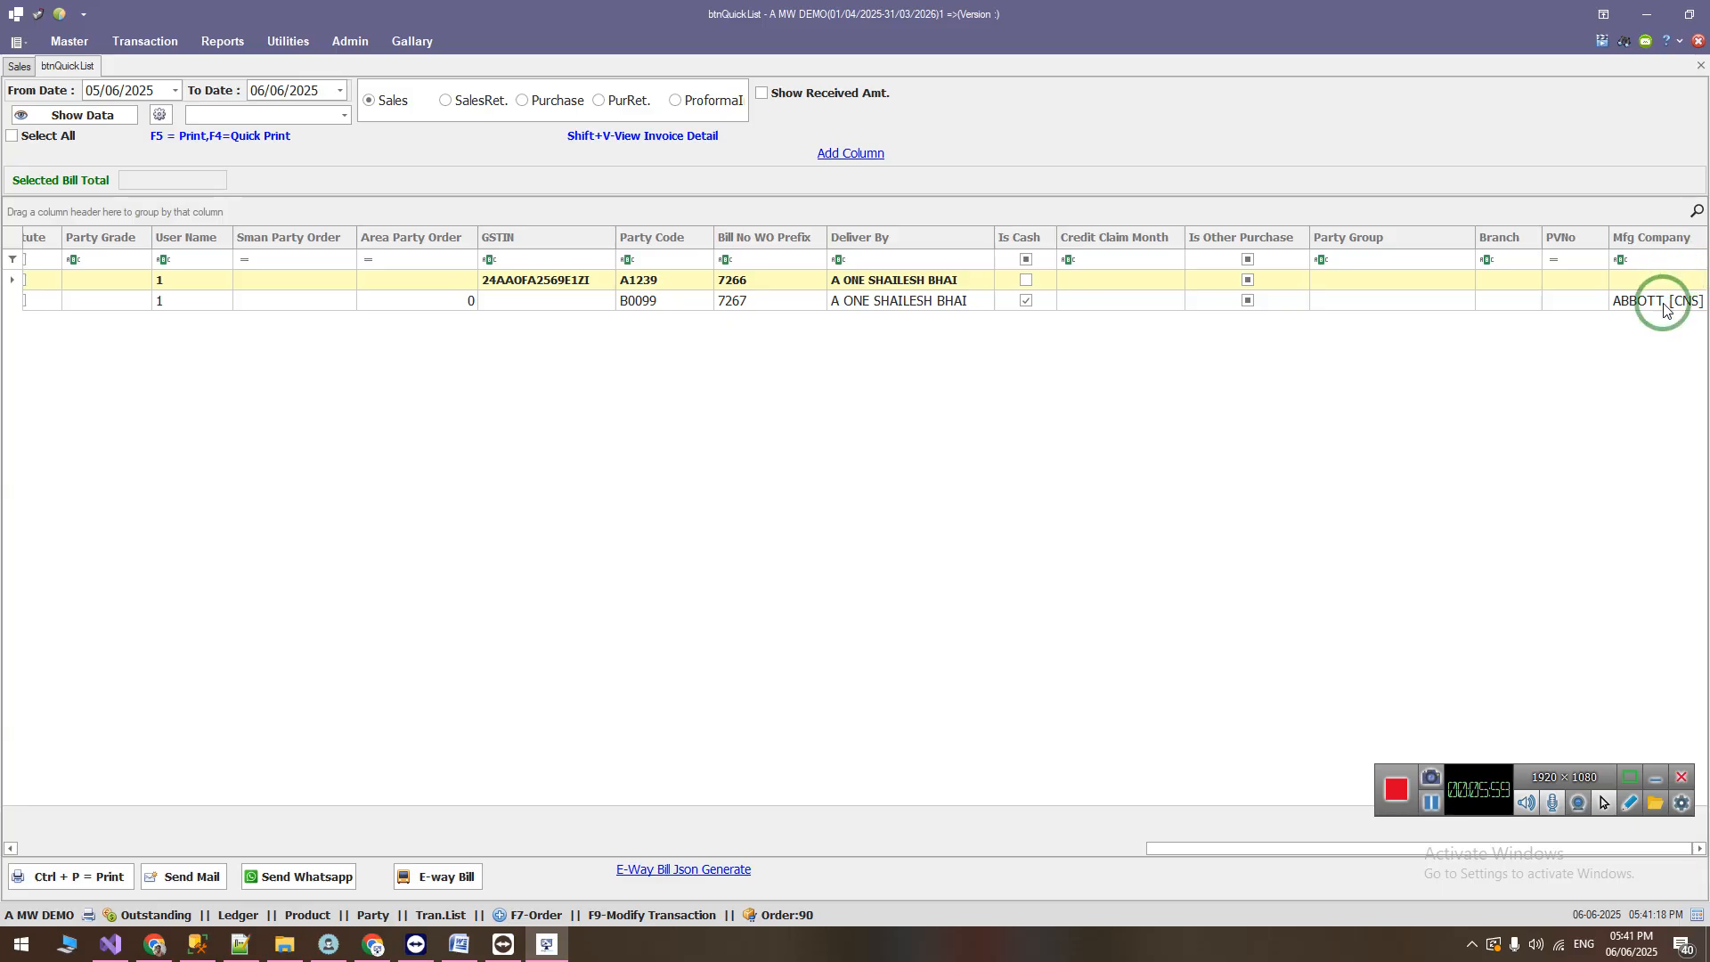
right_click(1644, 236)
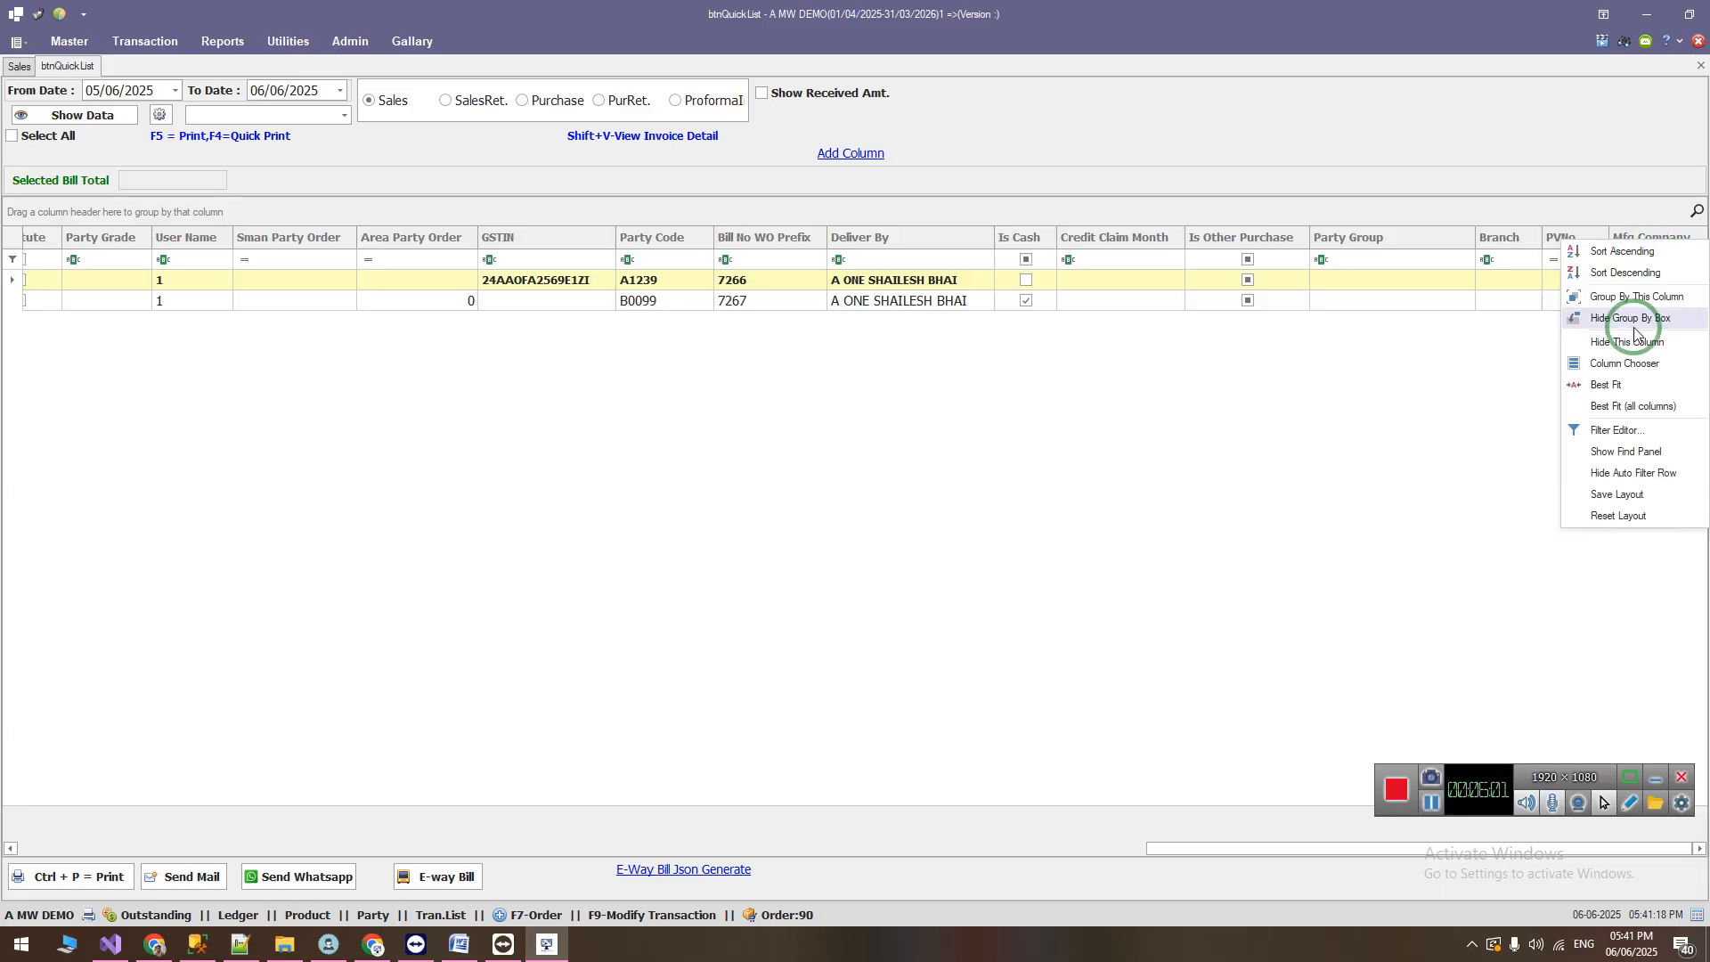
click(1628, 365)
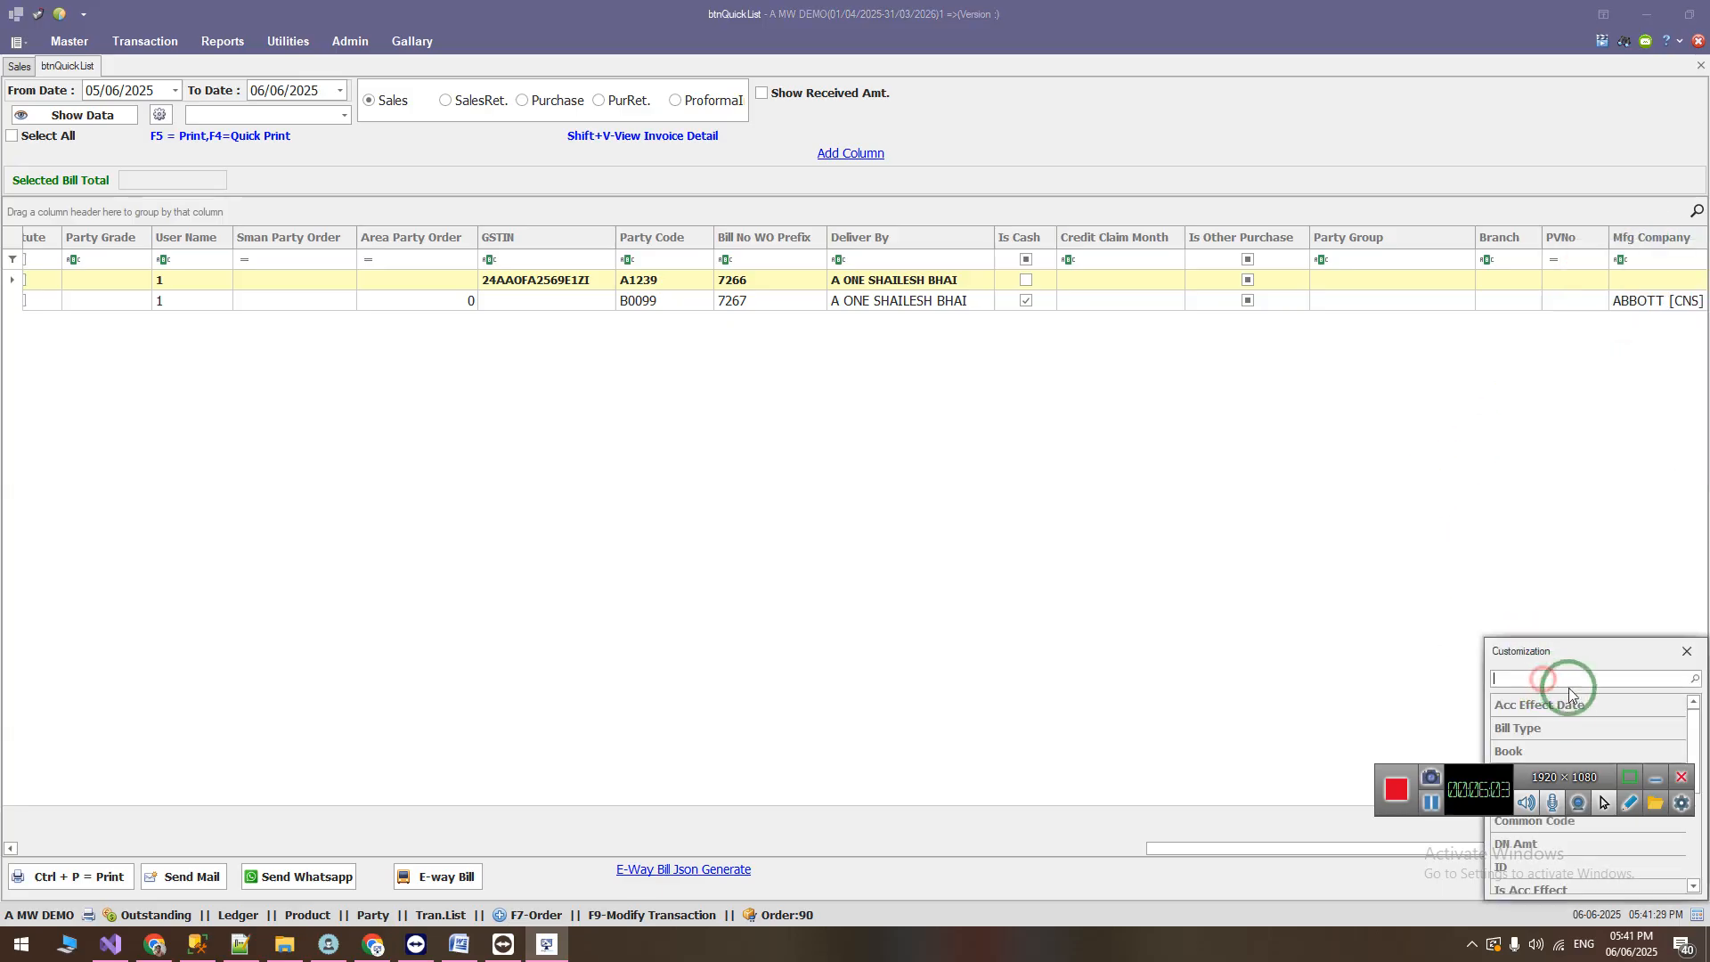
drag(1594, 659, 1069, 401)
click(1162, 397)
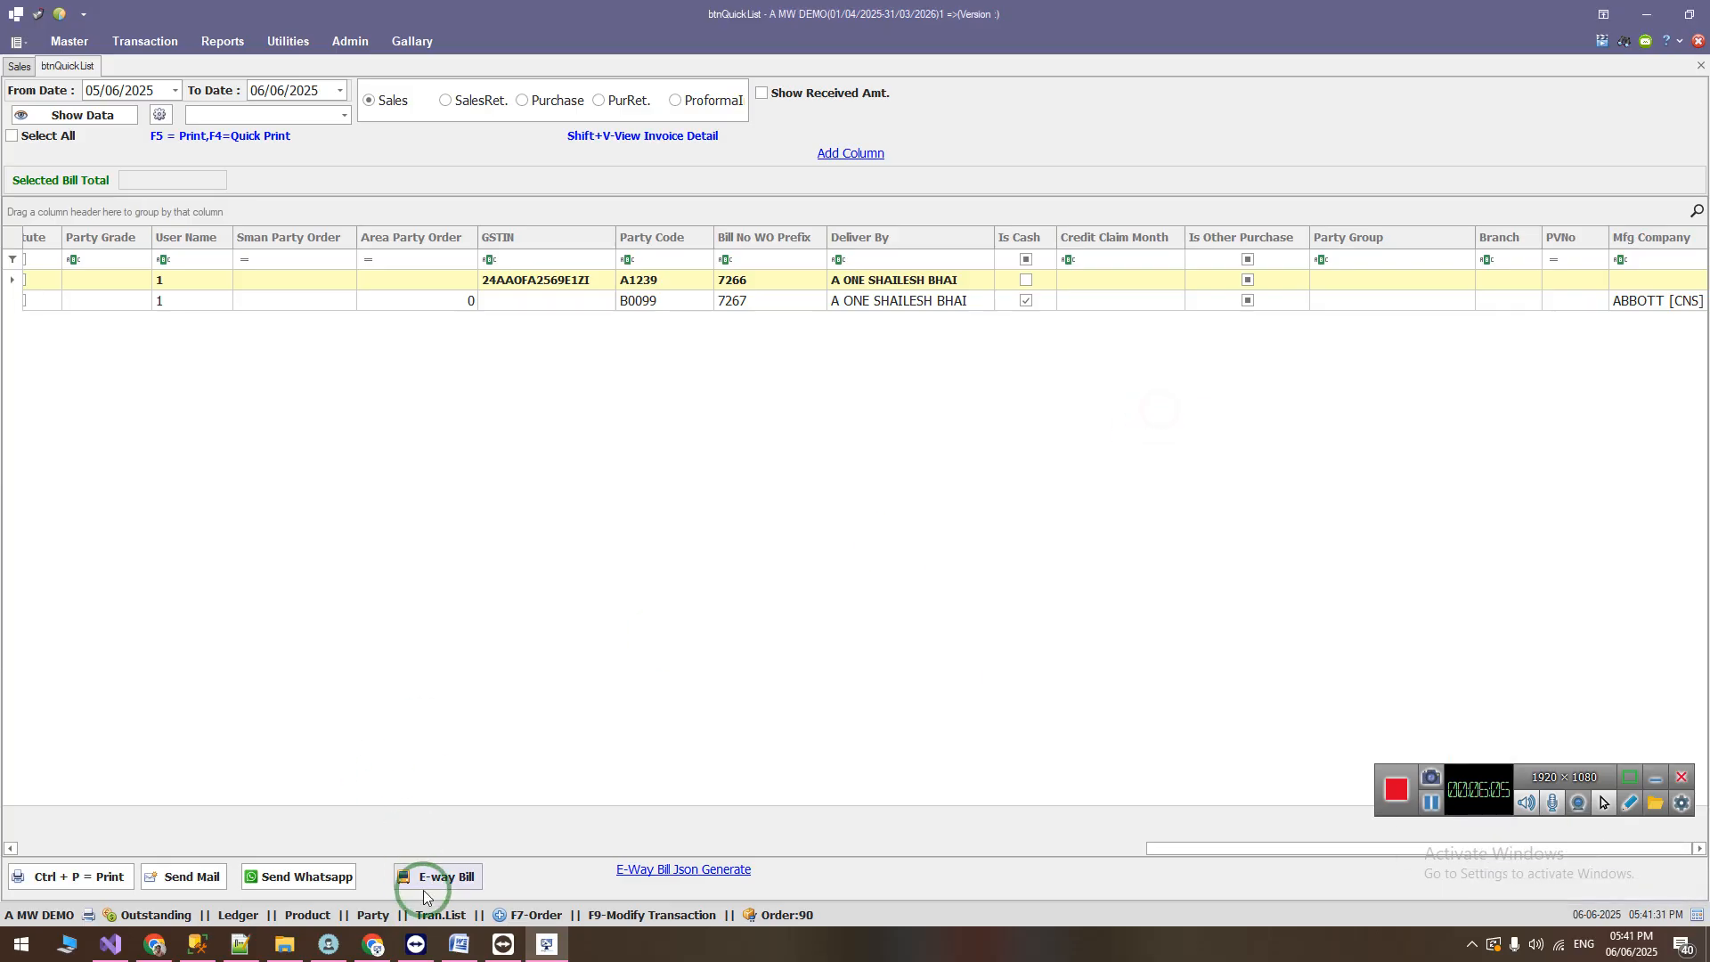
Step: Switch to the Word change list and highlight the PVNo. column item followed by the item showing PTR above the purchase rate
click(455, 928)
drag(359, 584, 916, 583)
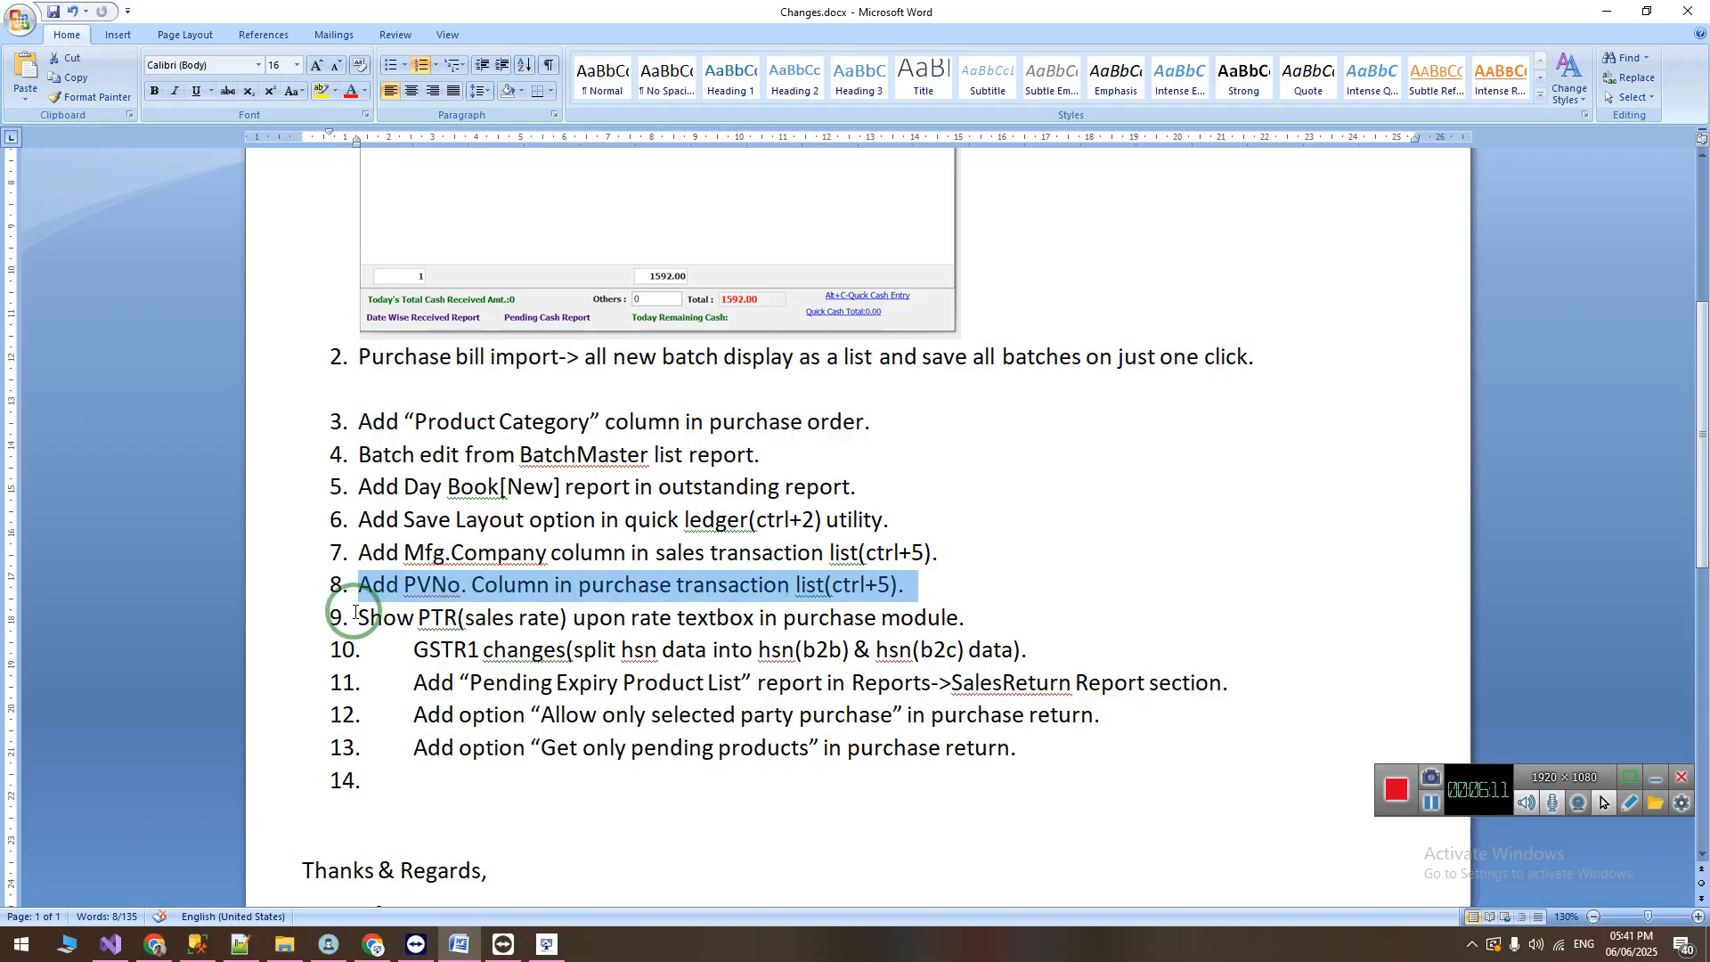
drag(358, 618, 983, 613)
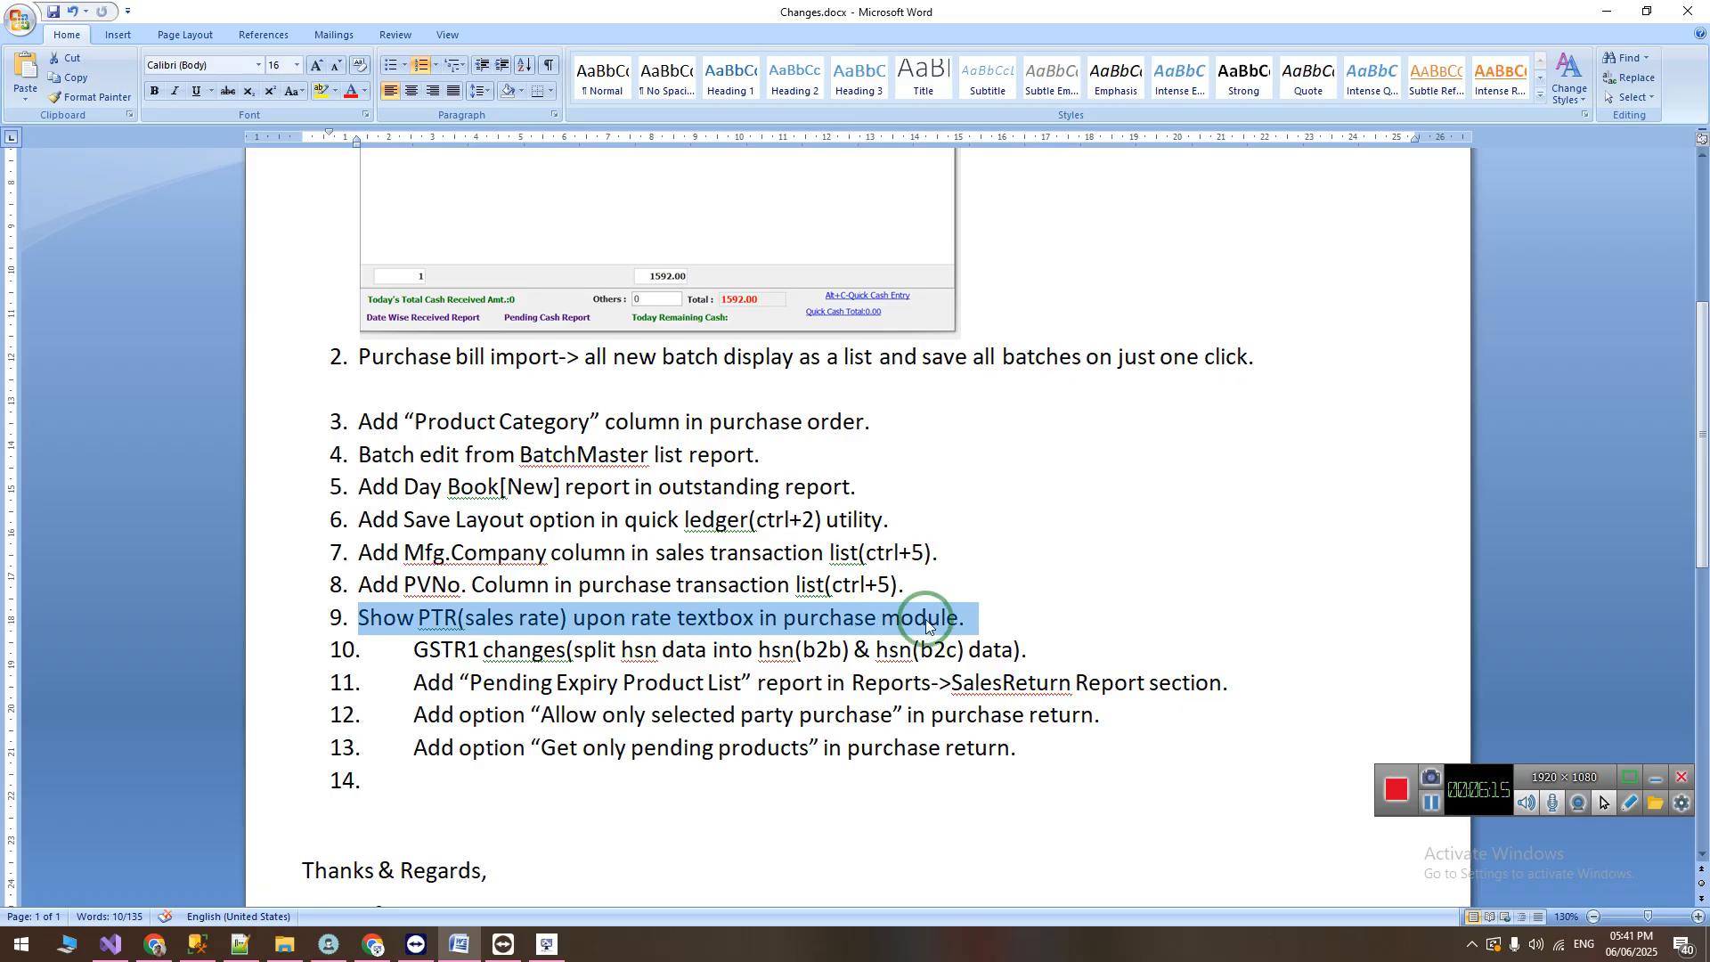
Step: Return to the billing software, close the transaction list, and open the Purchase form
click(546, 945)
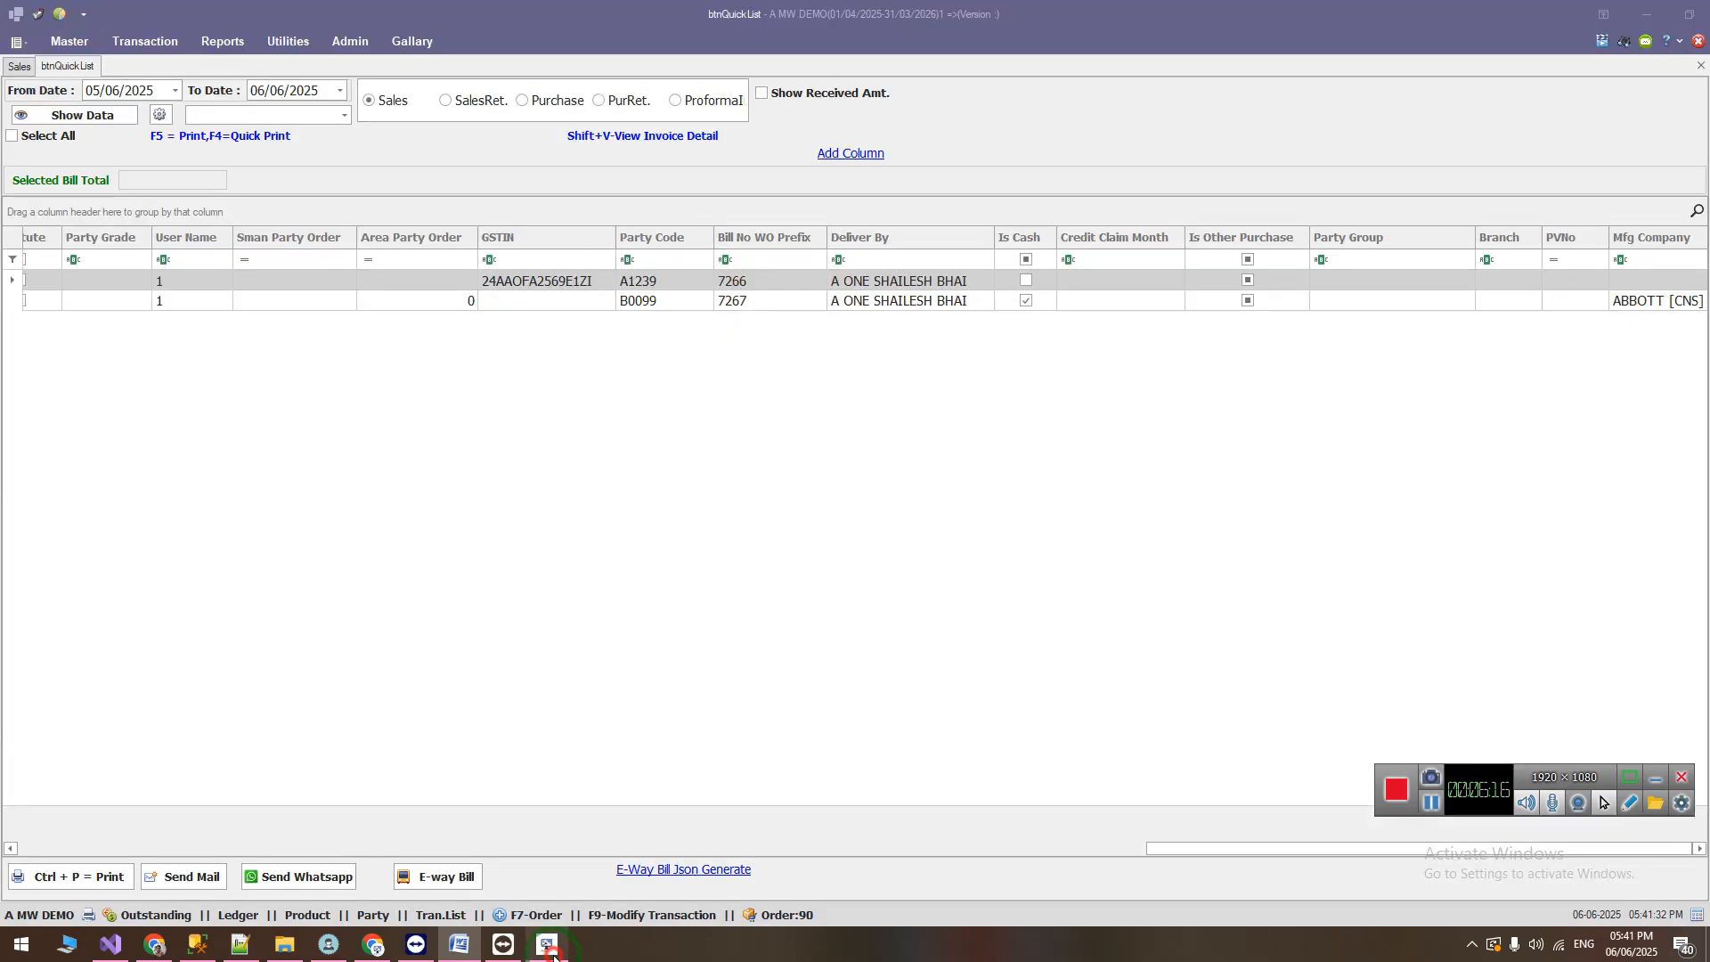
click(30, 69)
click(150, 45)
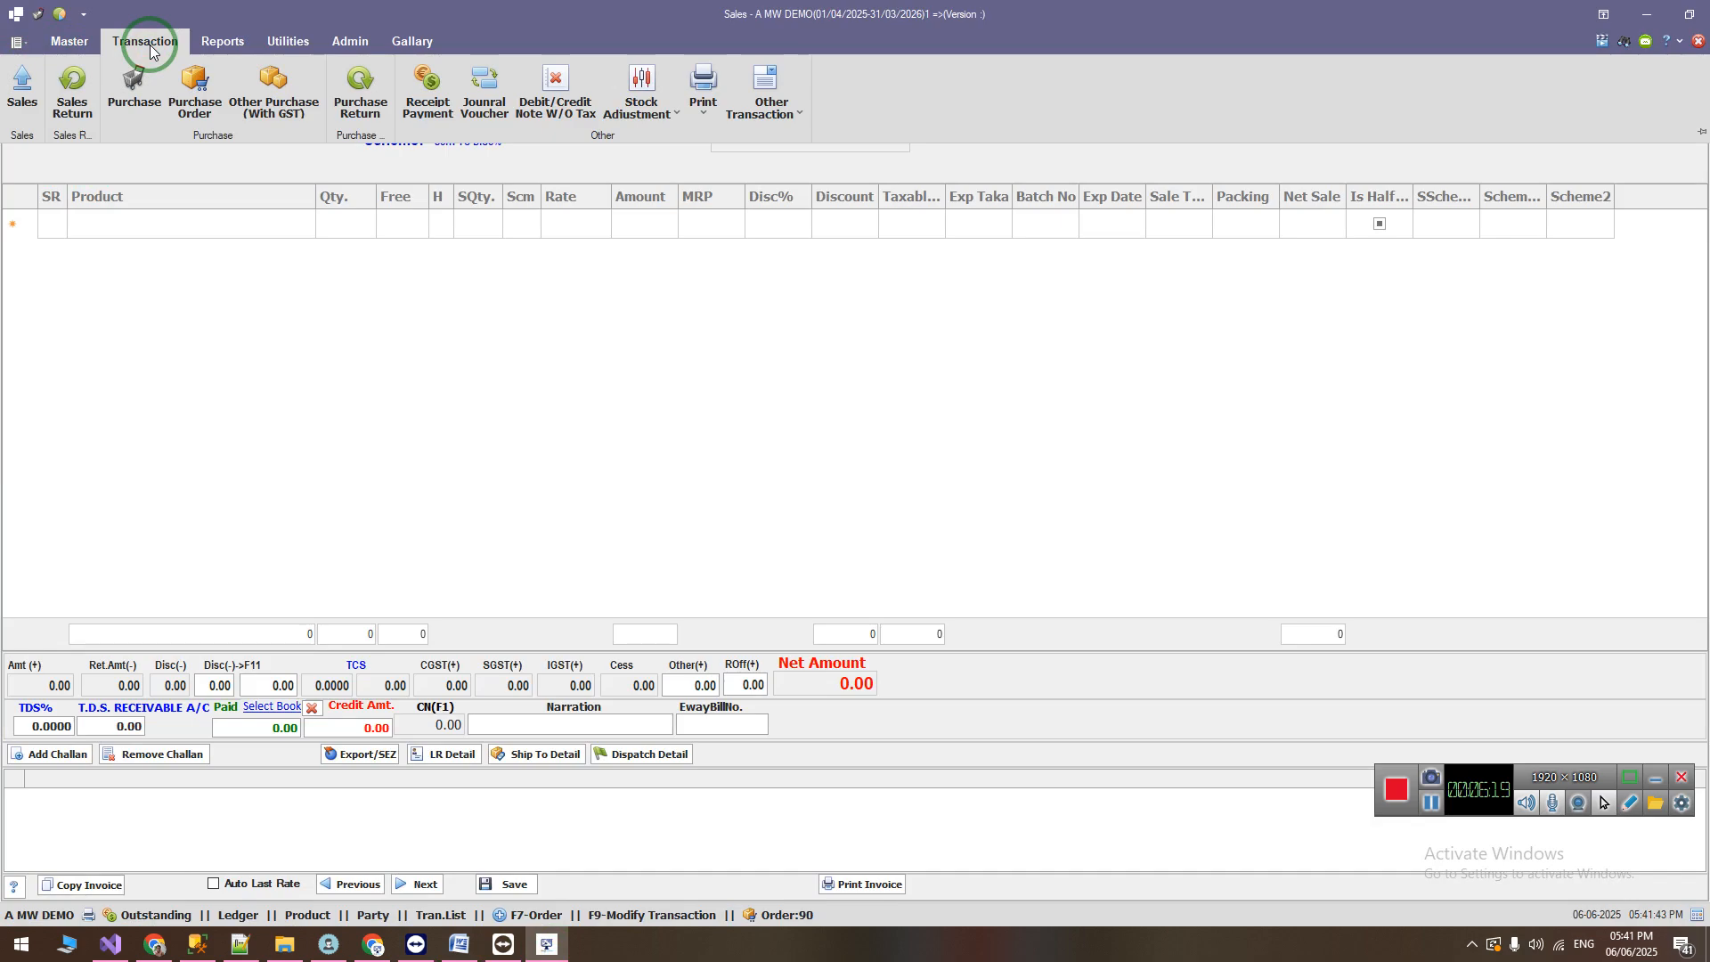
click(130, 113)
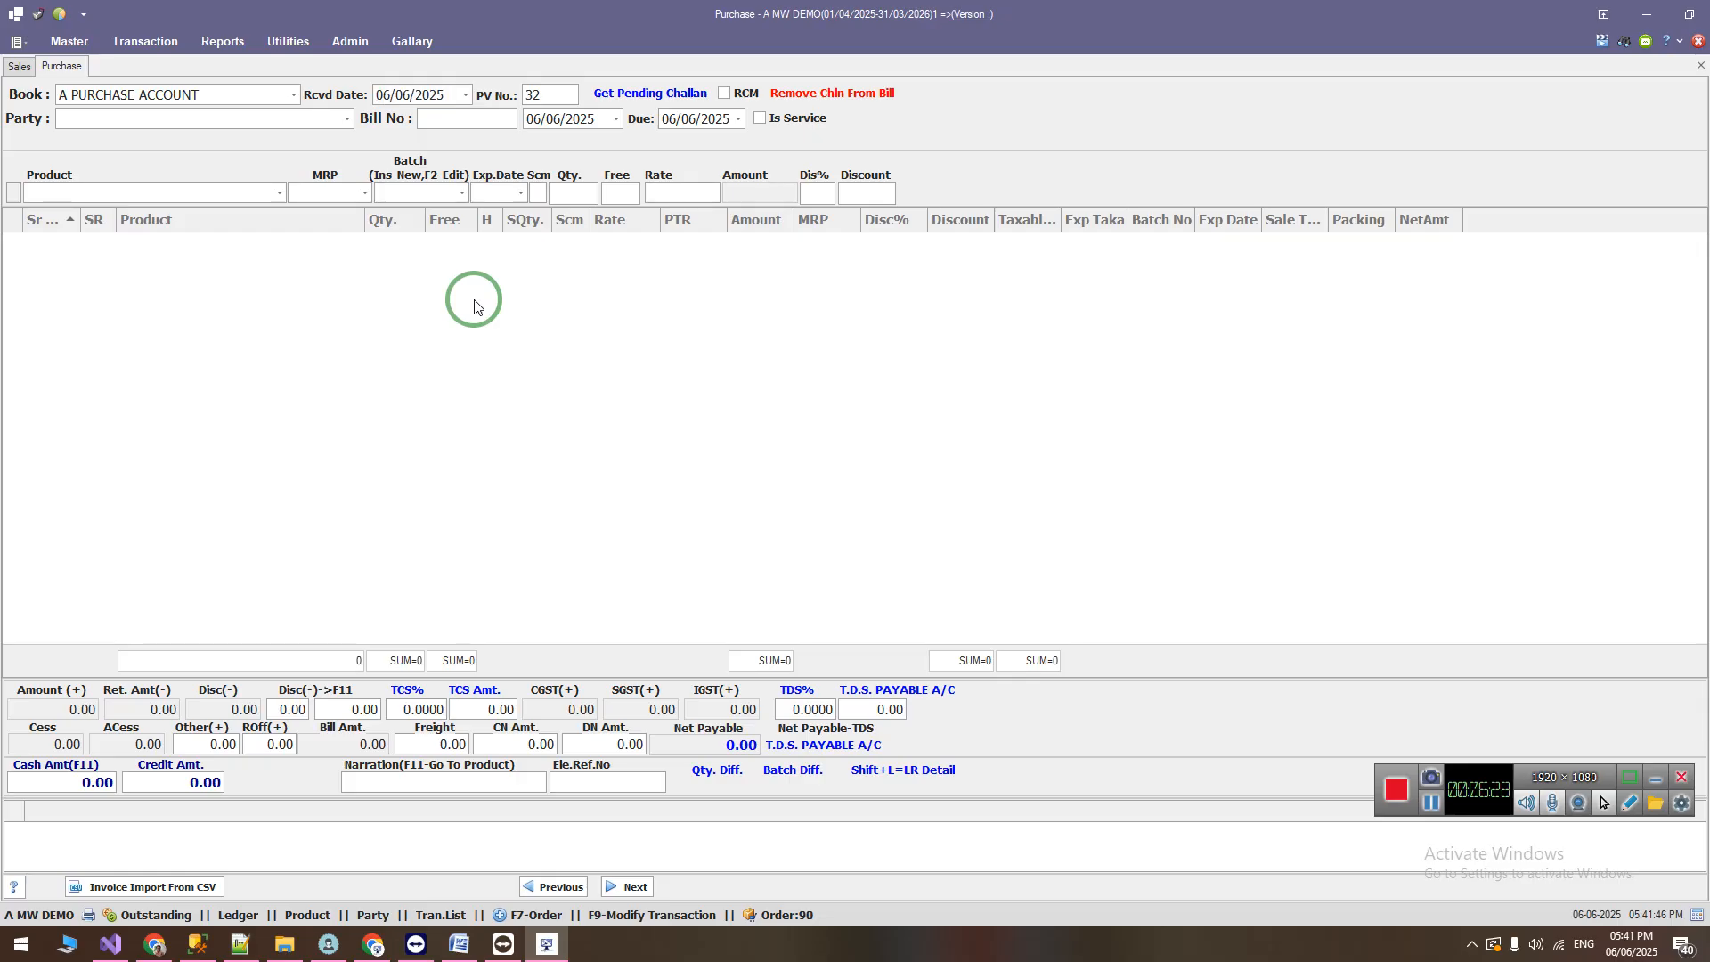
Step: Load the purchase bill with number 121212 for the party A J MEDICAL [KAMREJ]
text(a)
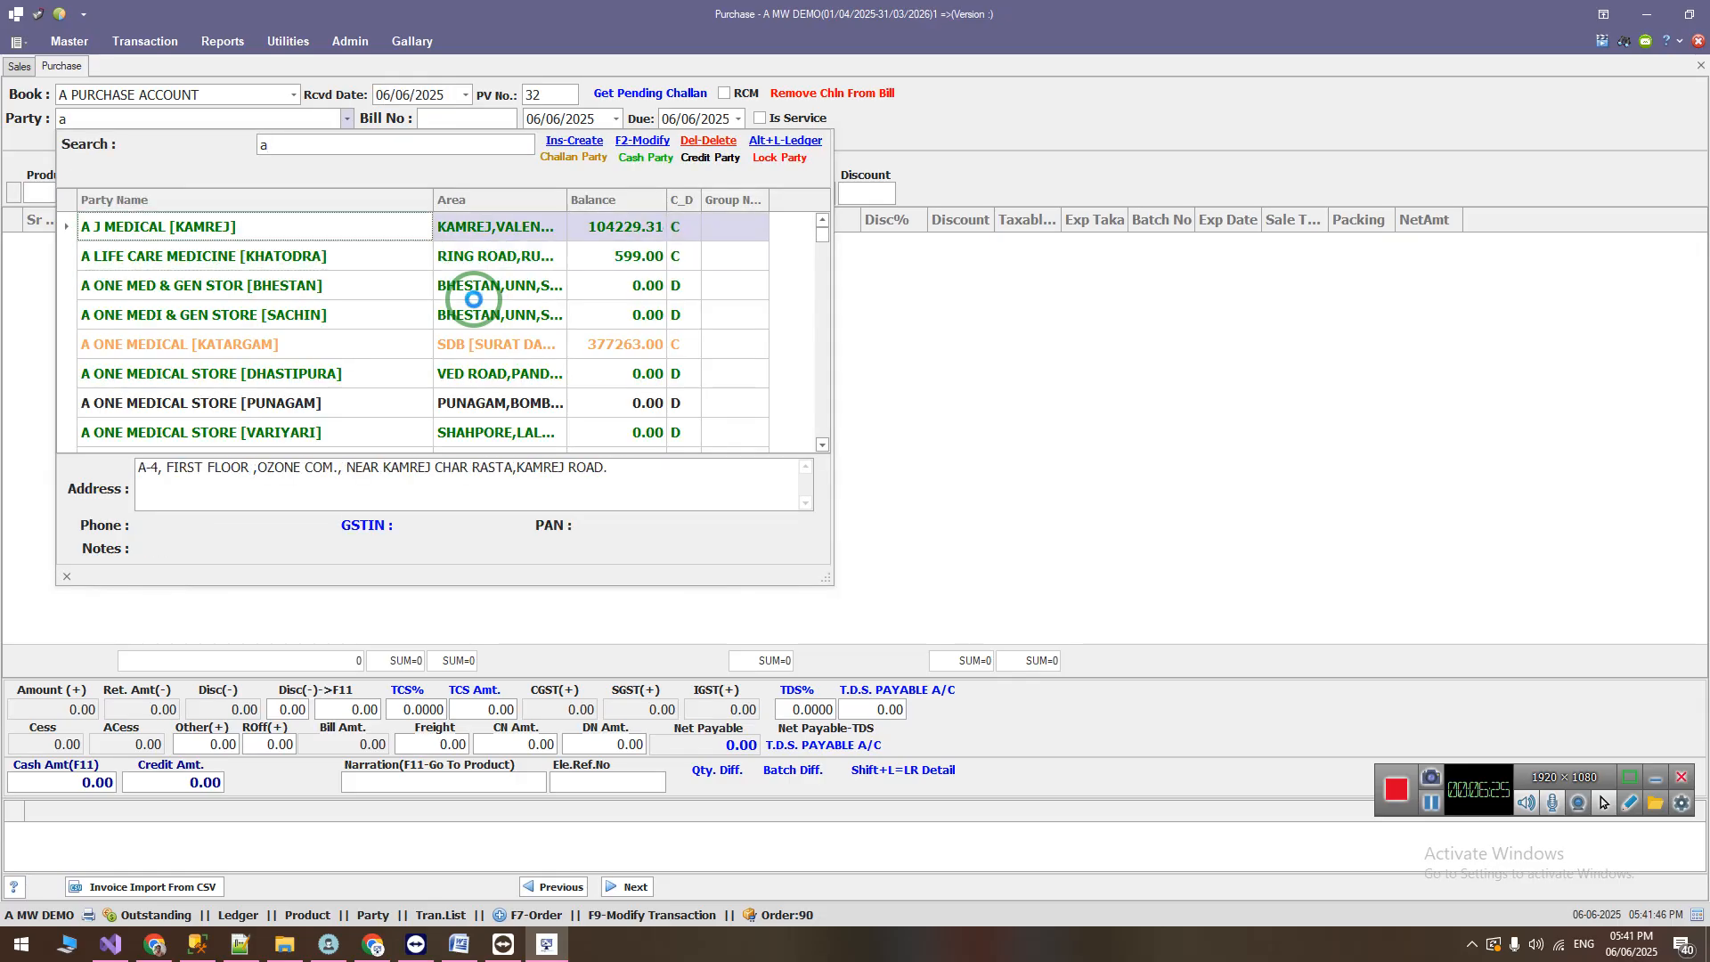
key(Return)
text(121212)
key(Return)
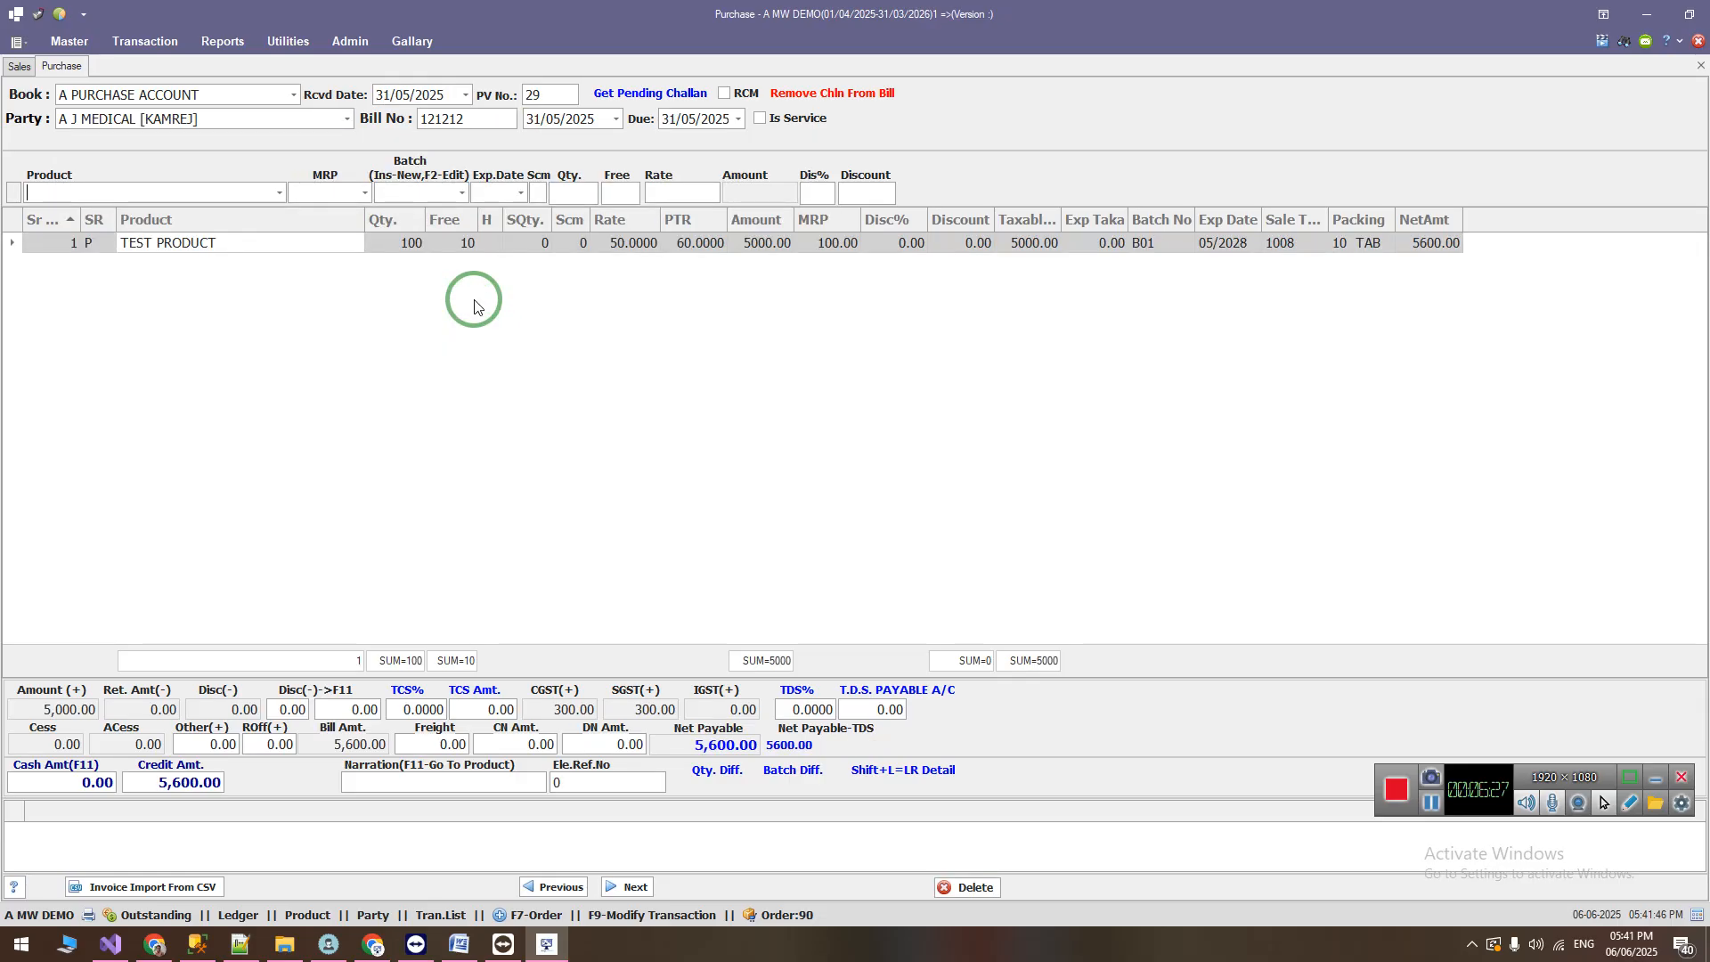
Step: Choose product A TO Z AMINO TABS with MRP 100.00 and batch SAGAR to view the PTR above the rate field
text(a)
key(Down)
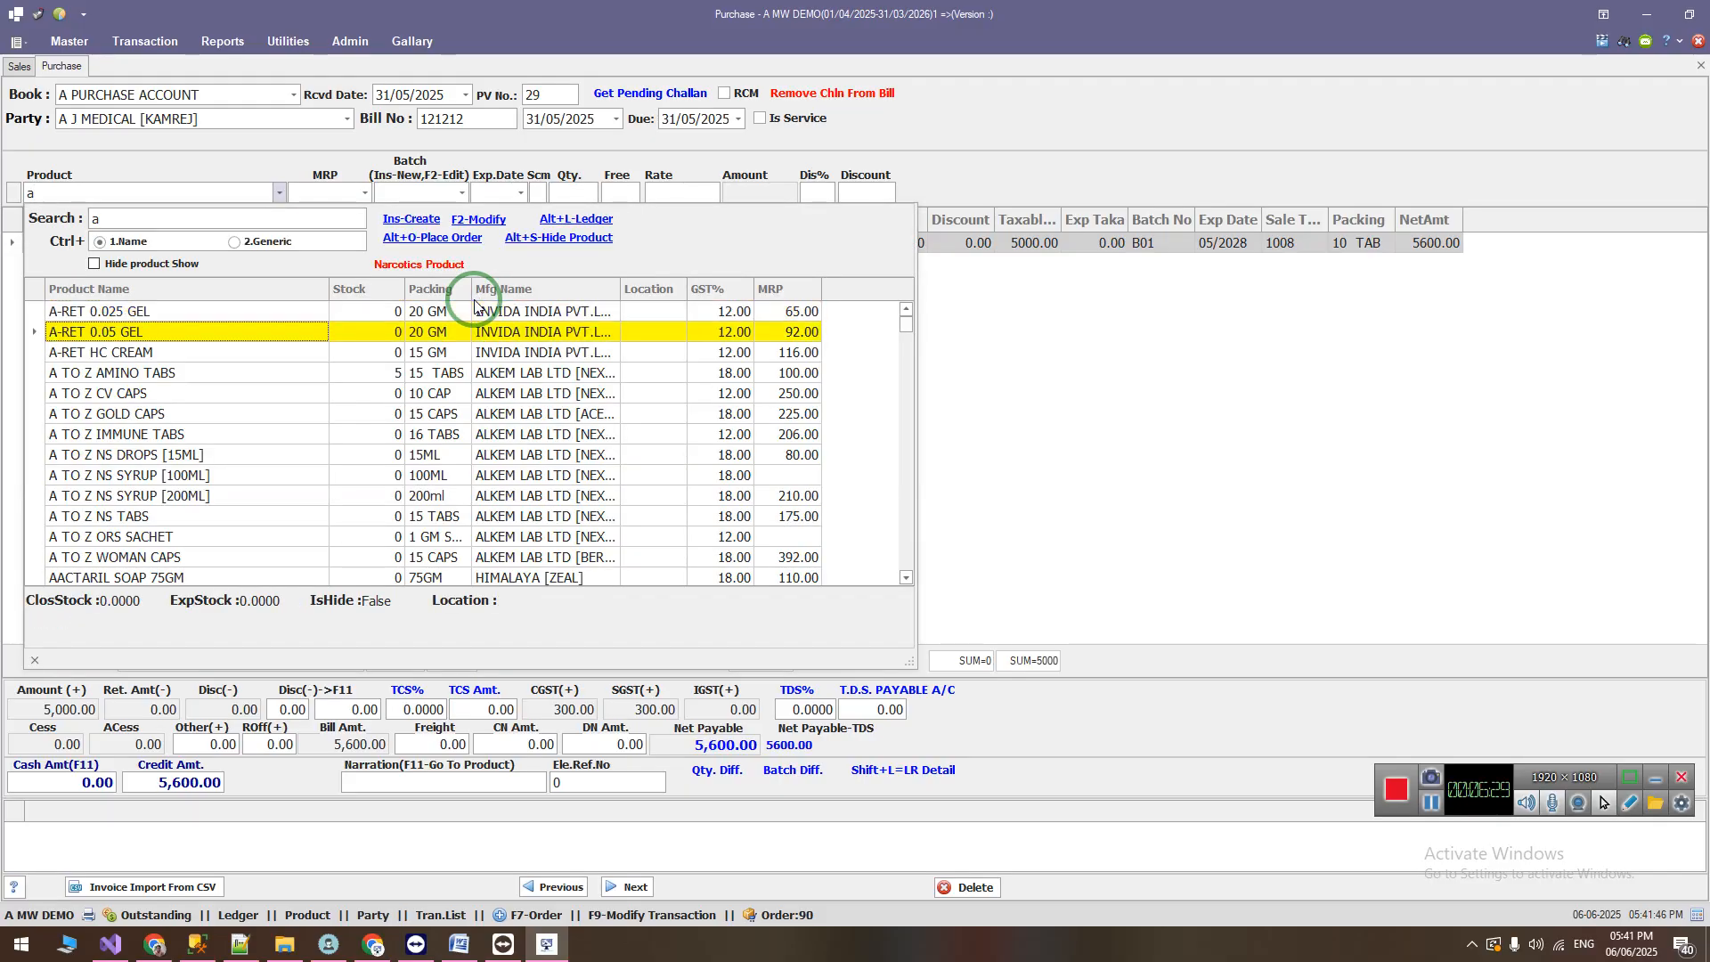
key(Down)
key(Down)
key(Return)
key(Down)
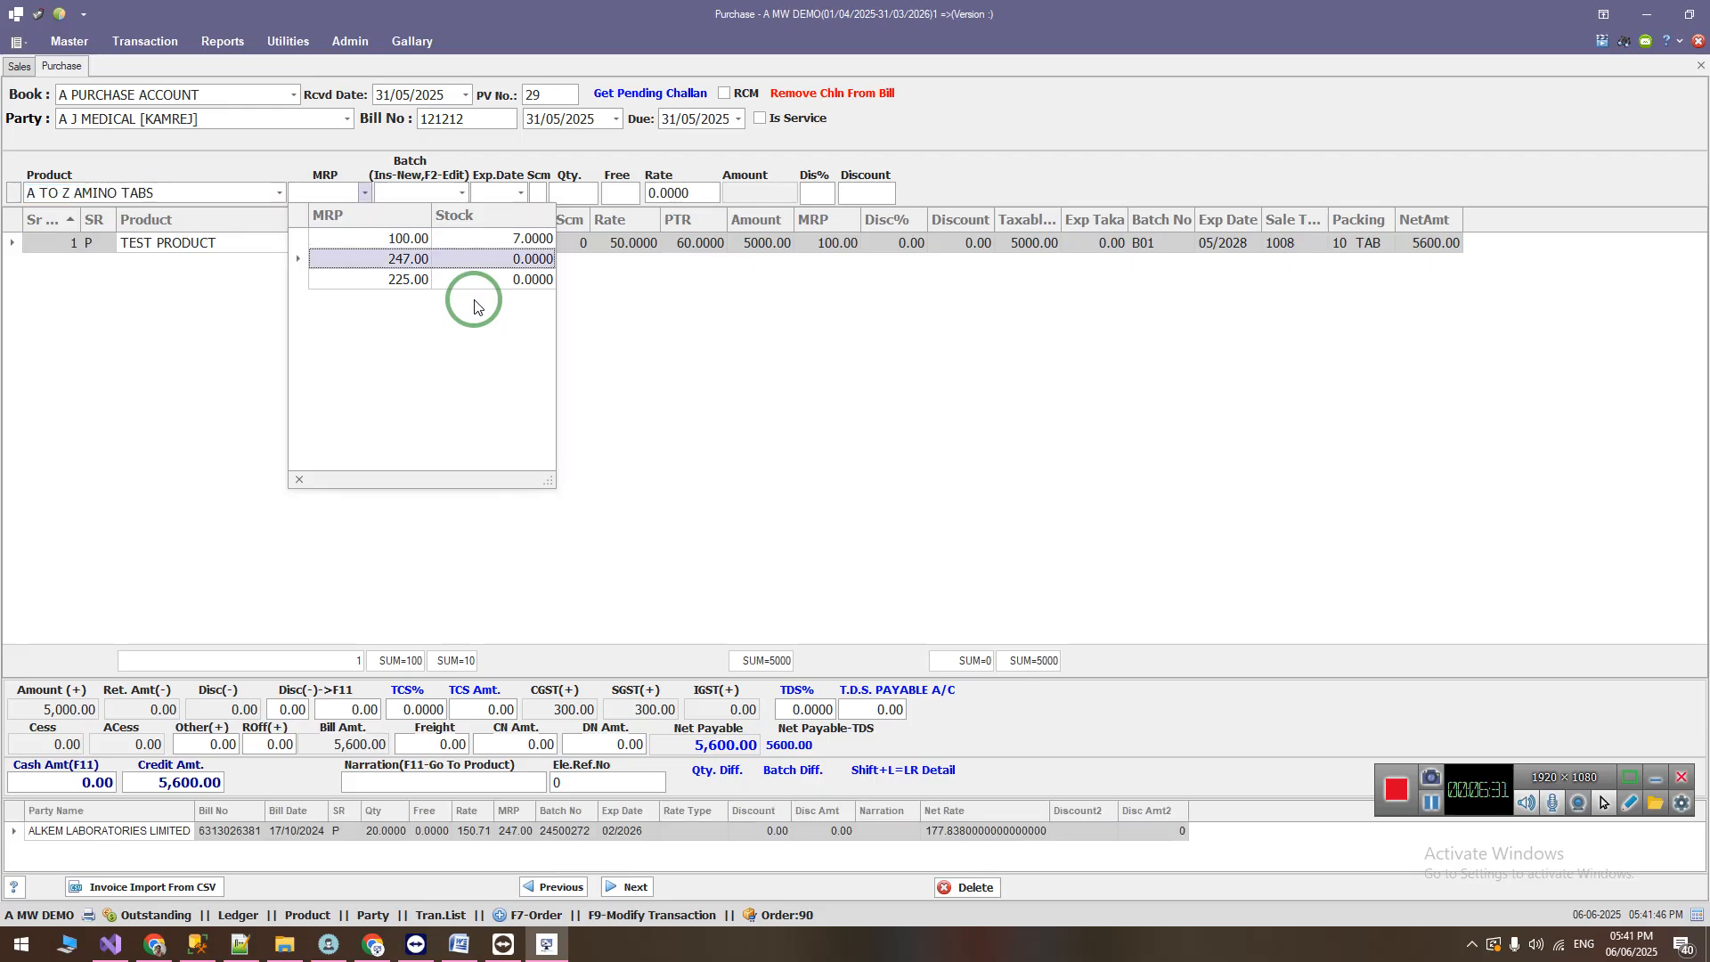
key(Up)
key(Return)
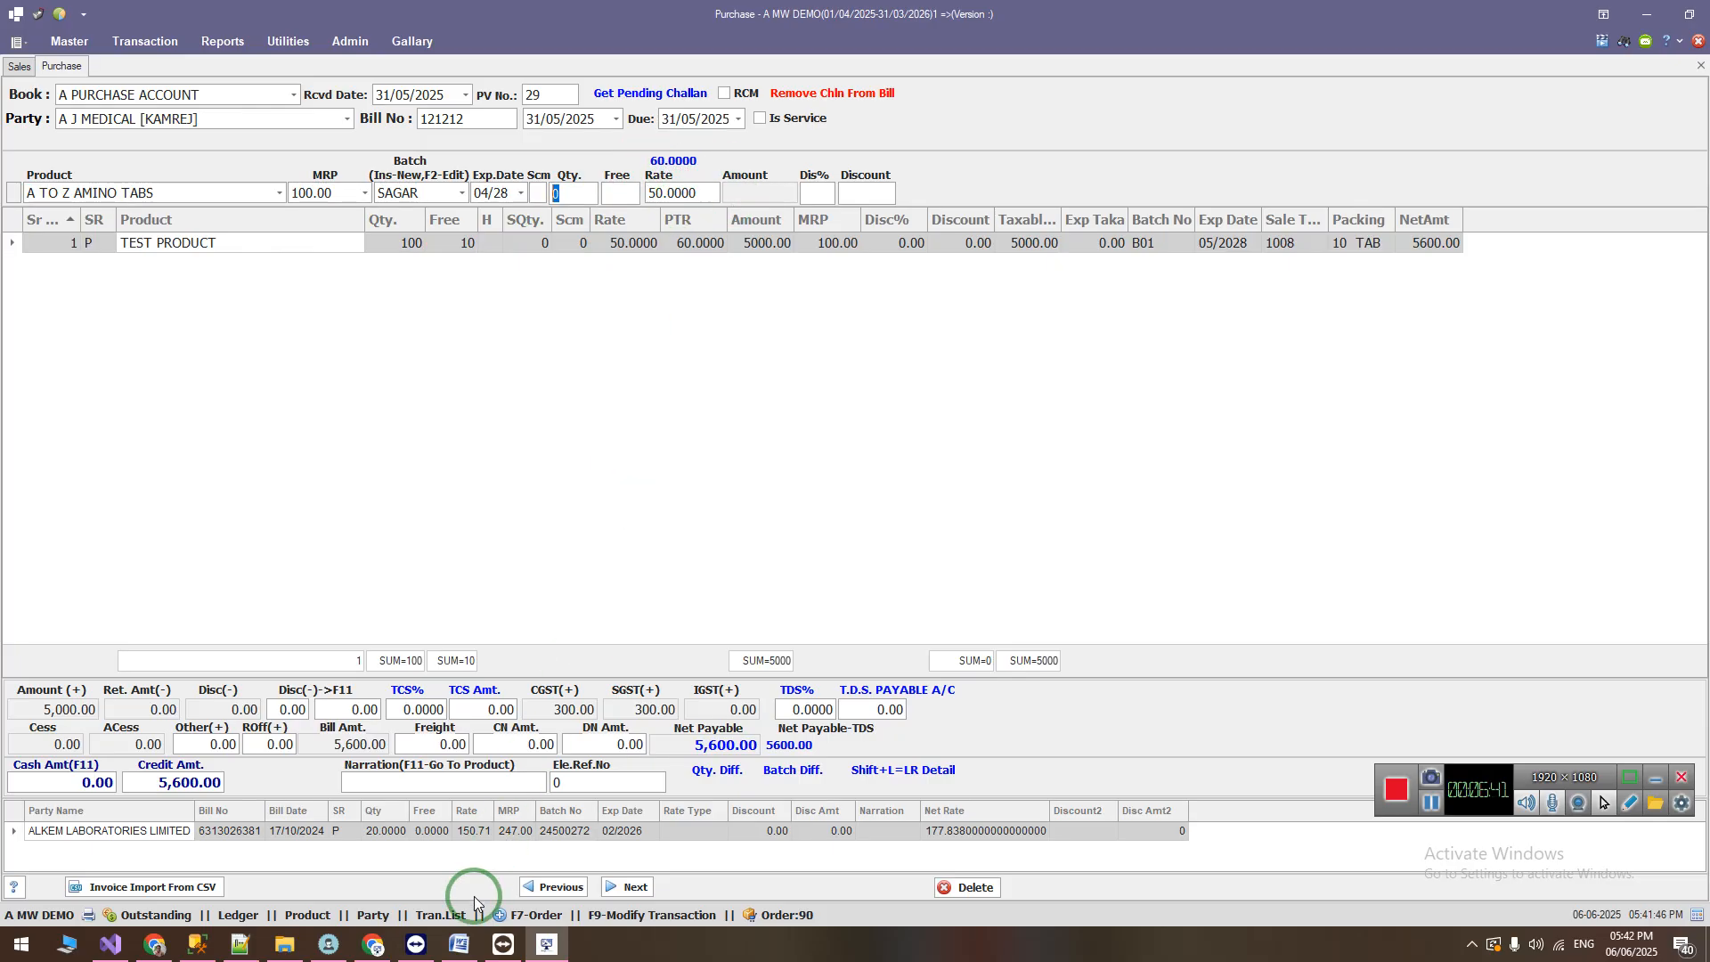
Step: Switch to the Word change list and highlight the GSTR1 item on splitting HSN data into b2b and b2c
click(459, 944)
drag(412, 651, 1001, 651)
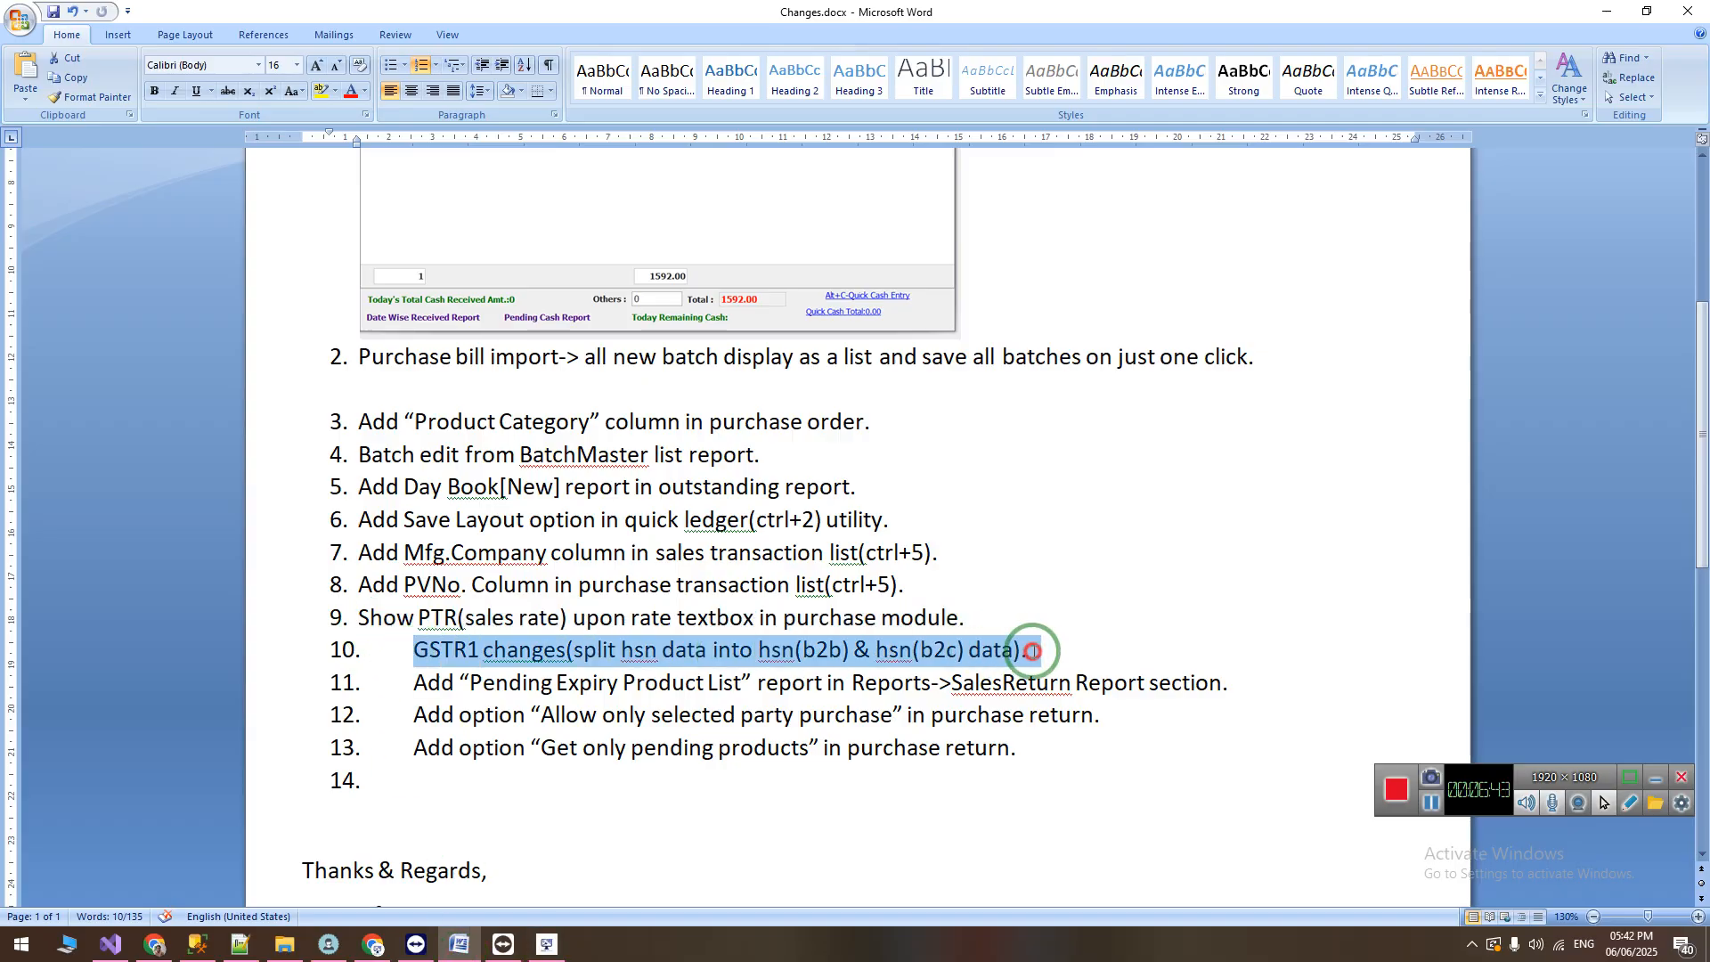
scroll(534, 646, down, 1)
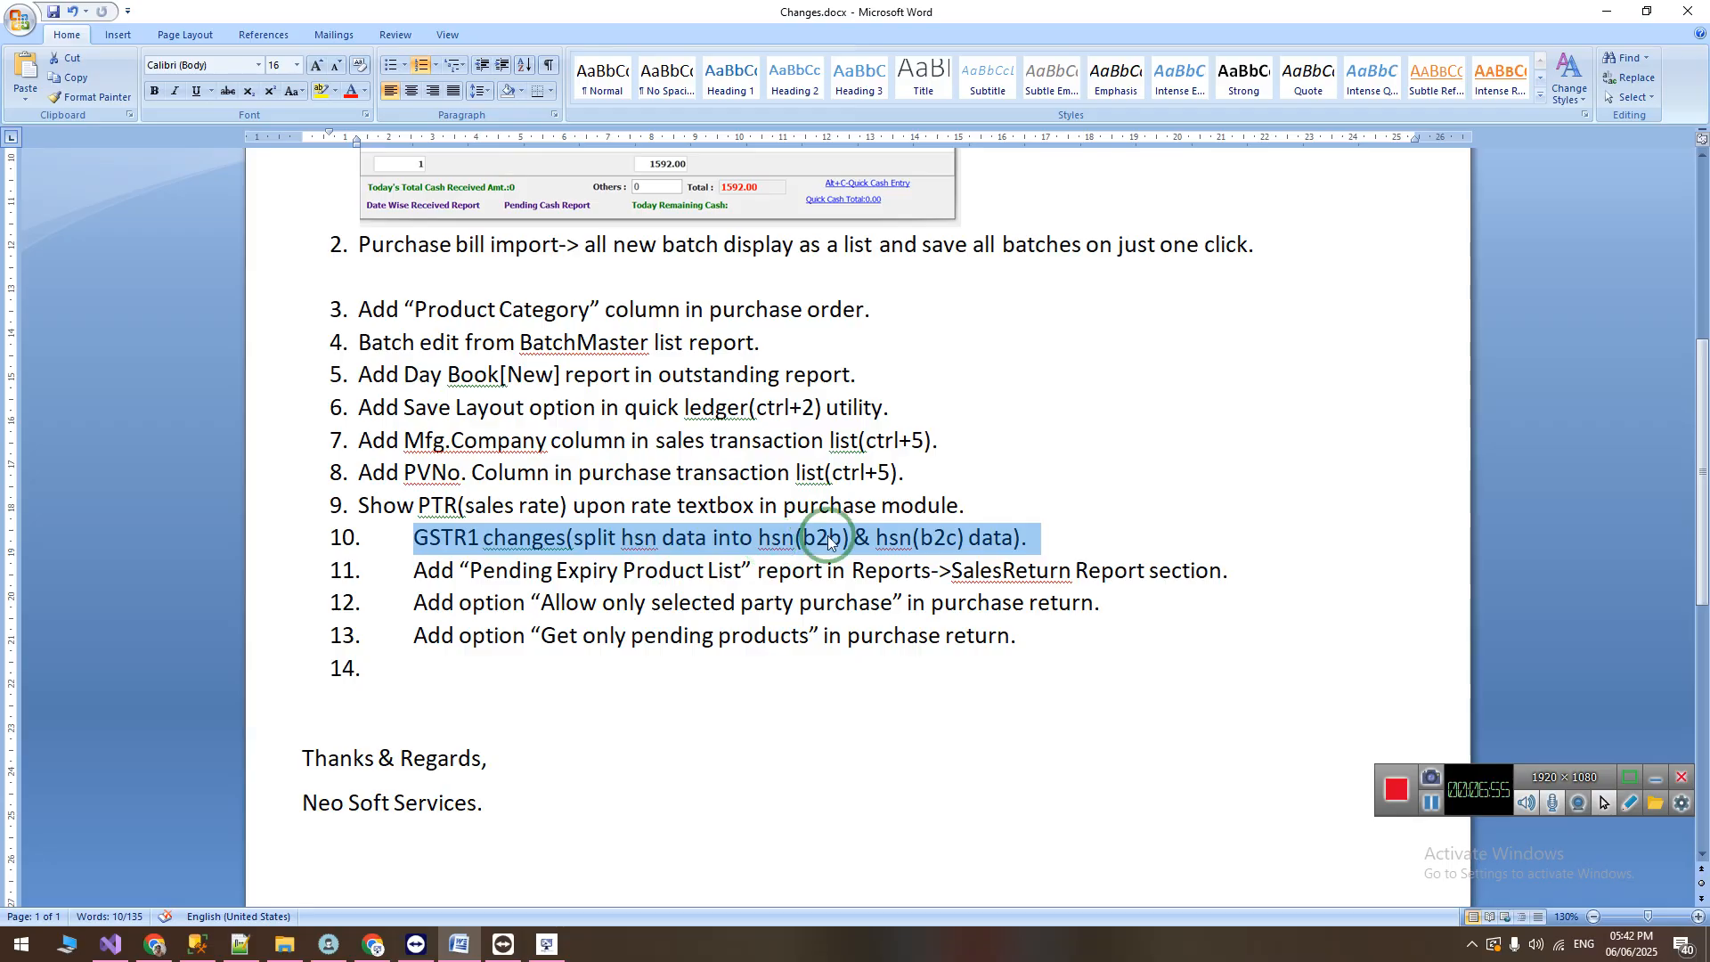
Step: Return to the billing software and close the Purchase and Sales forms, continuing with zero quantity
click(549, 946)
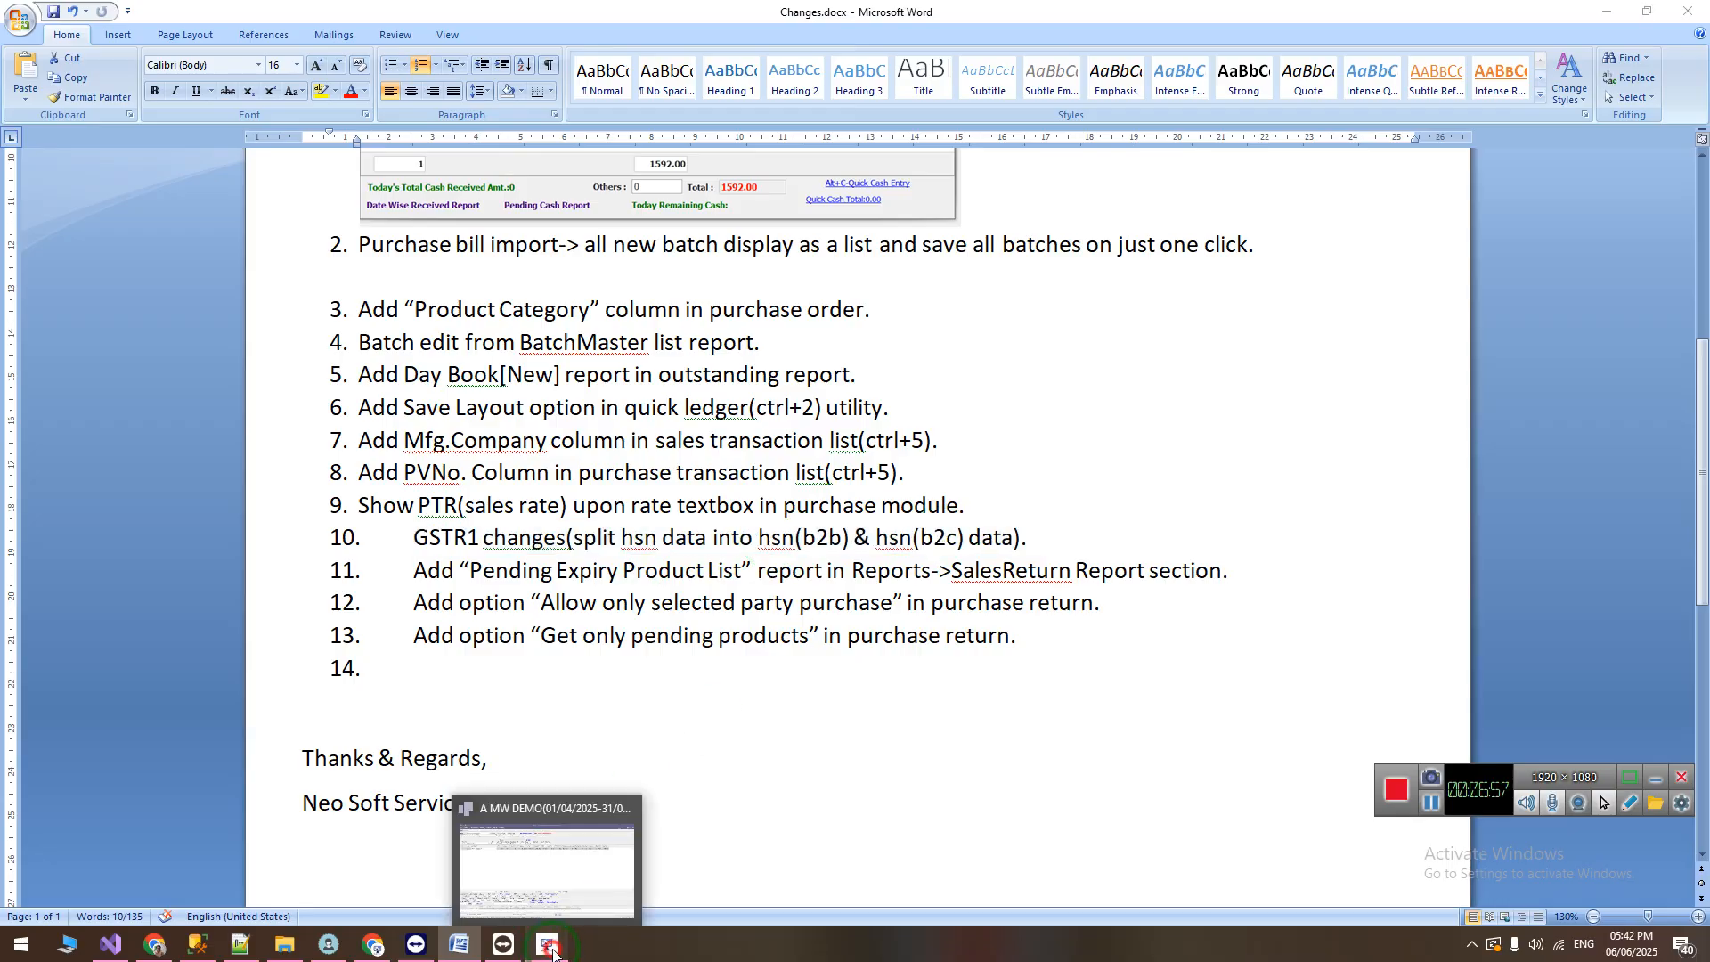
click(24, 68)
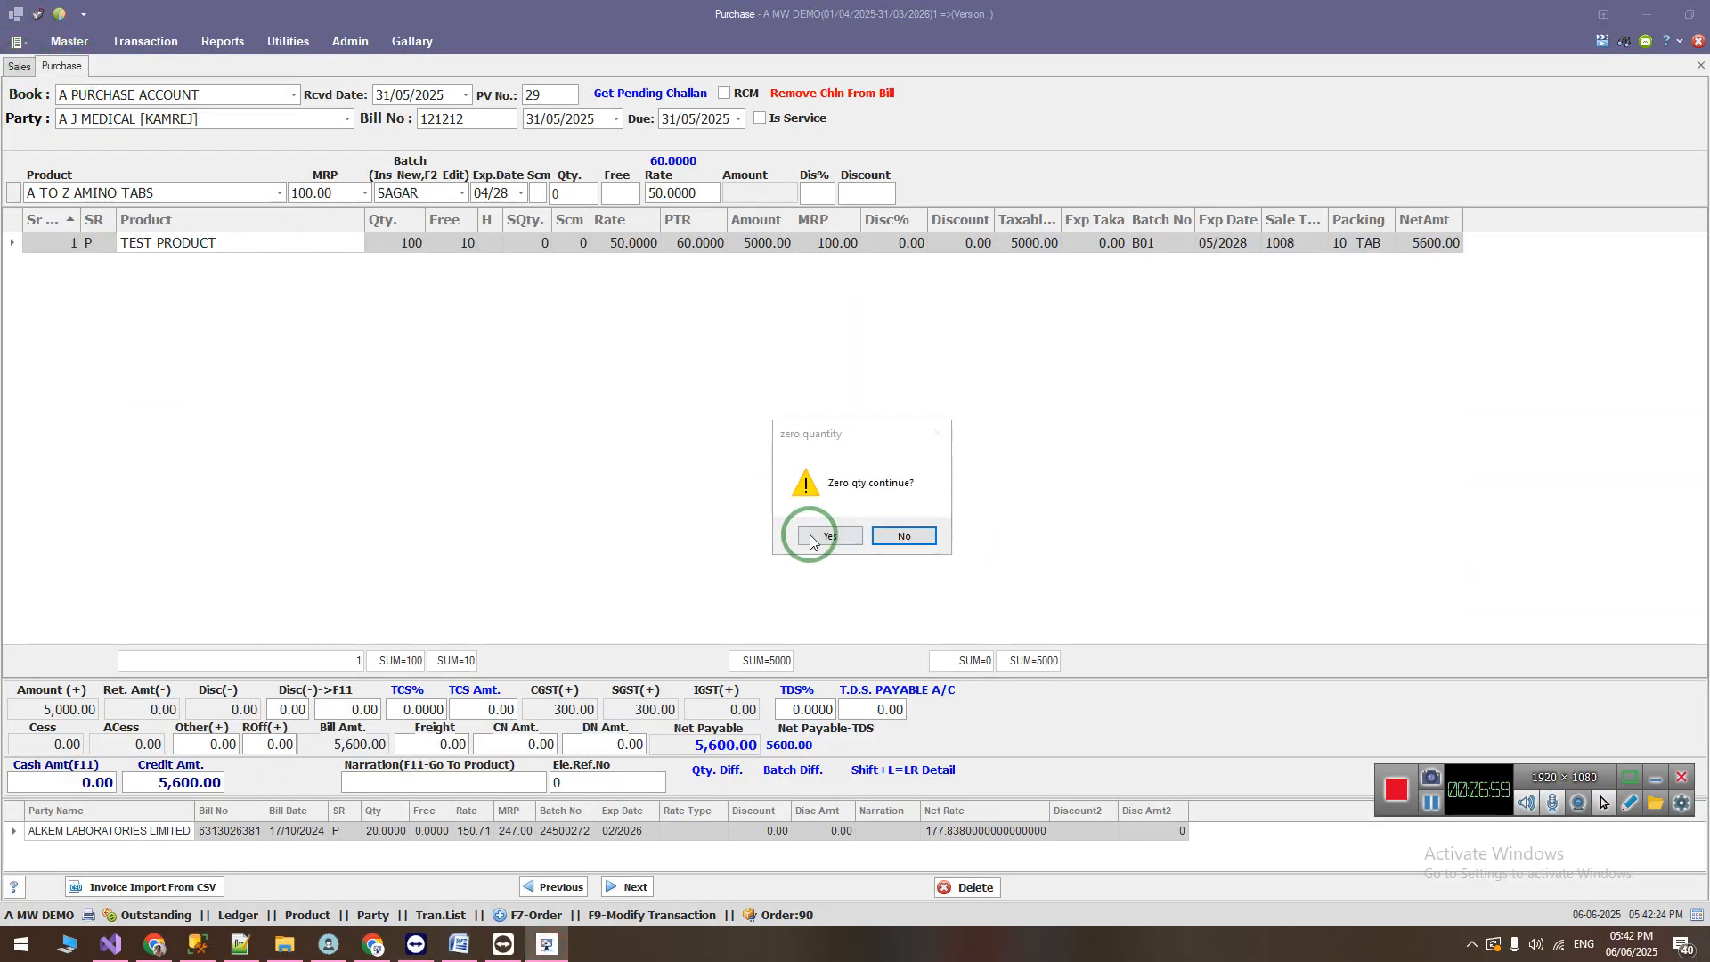
click(811, 540)
click(26, 78)
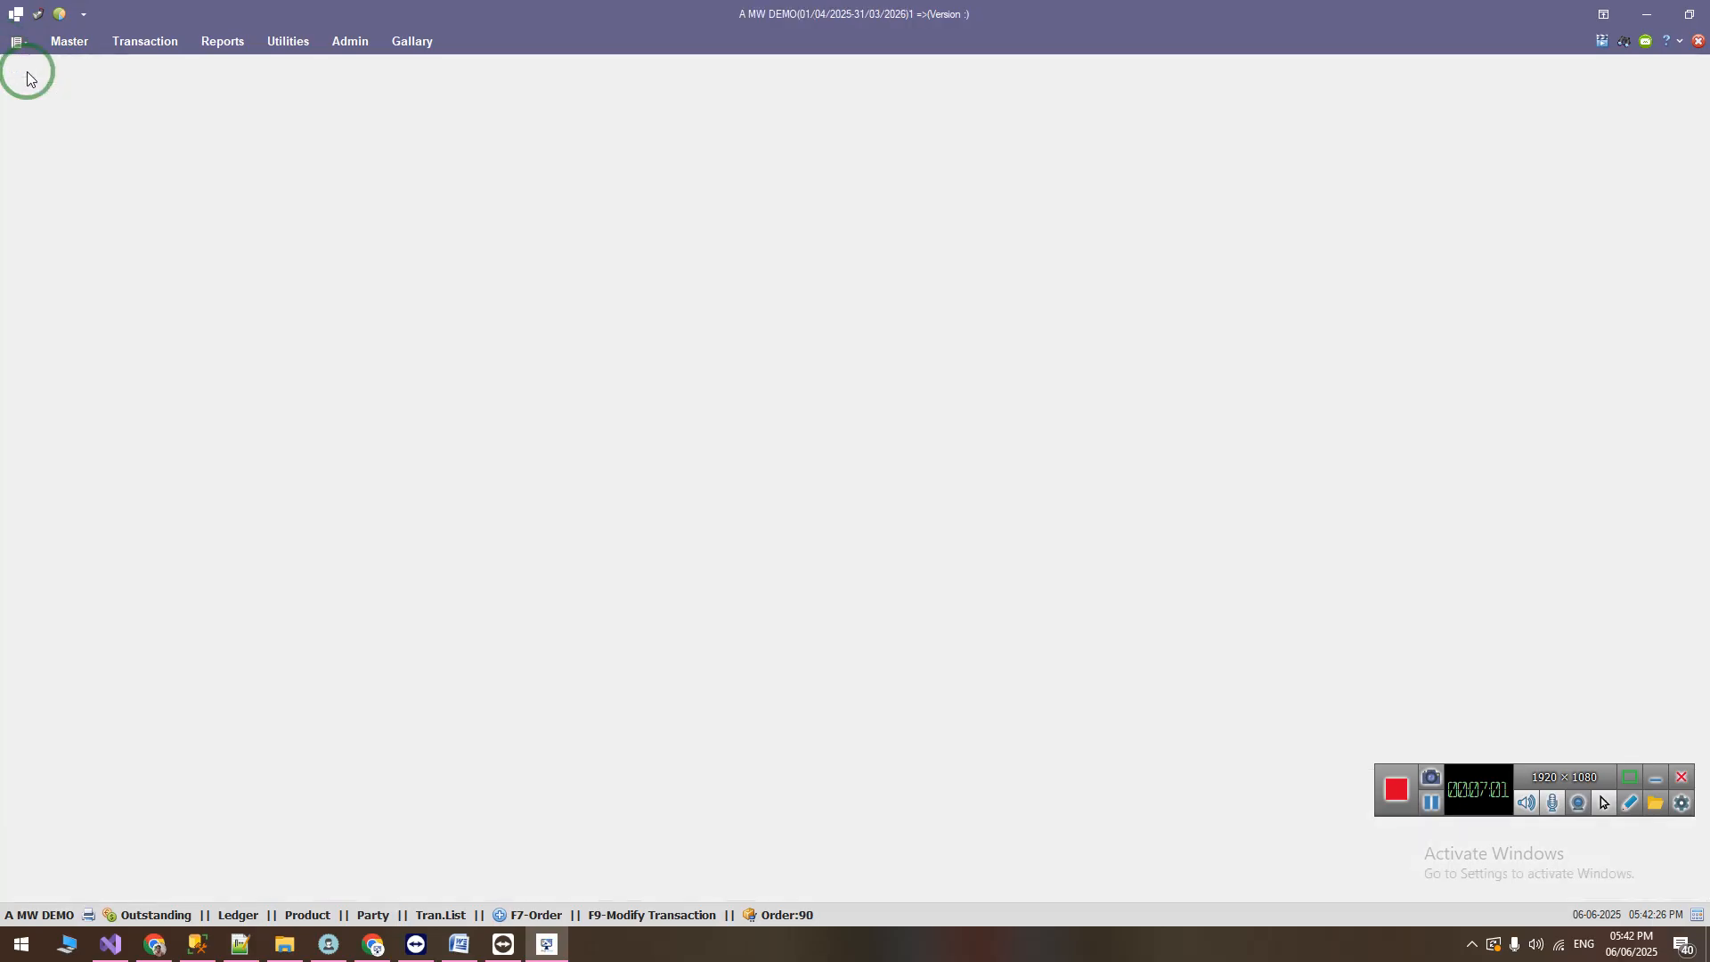
Step: Open the GSTR-1 report from the GST reports and show its data from 05/06/2025 to 06/06/2025
click(222, 41)
click(907, 79)
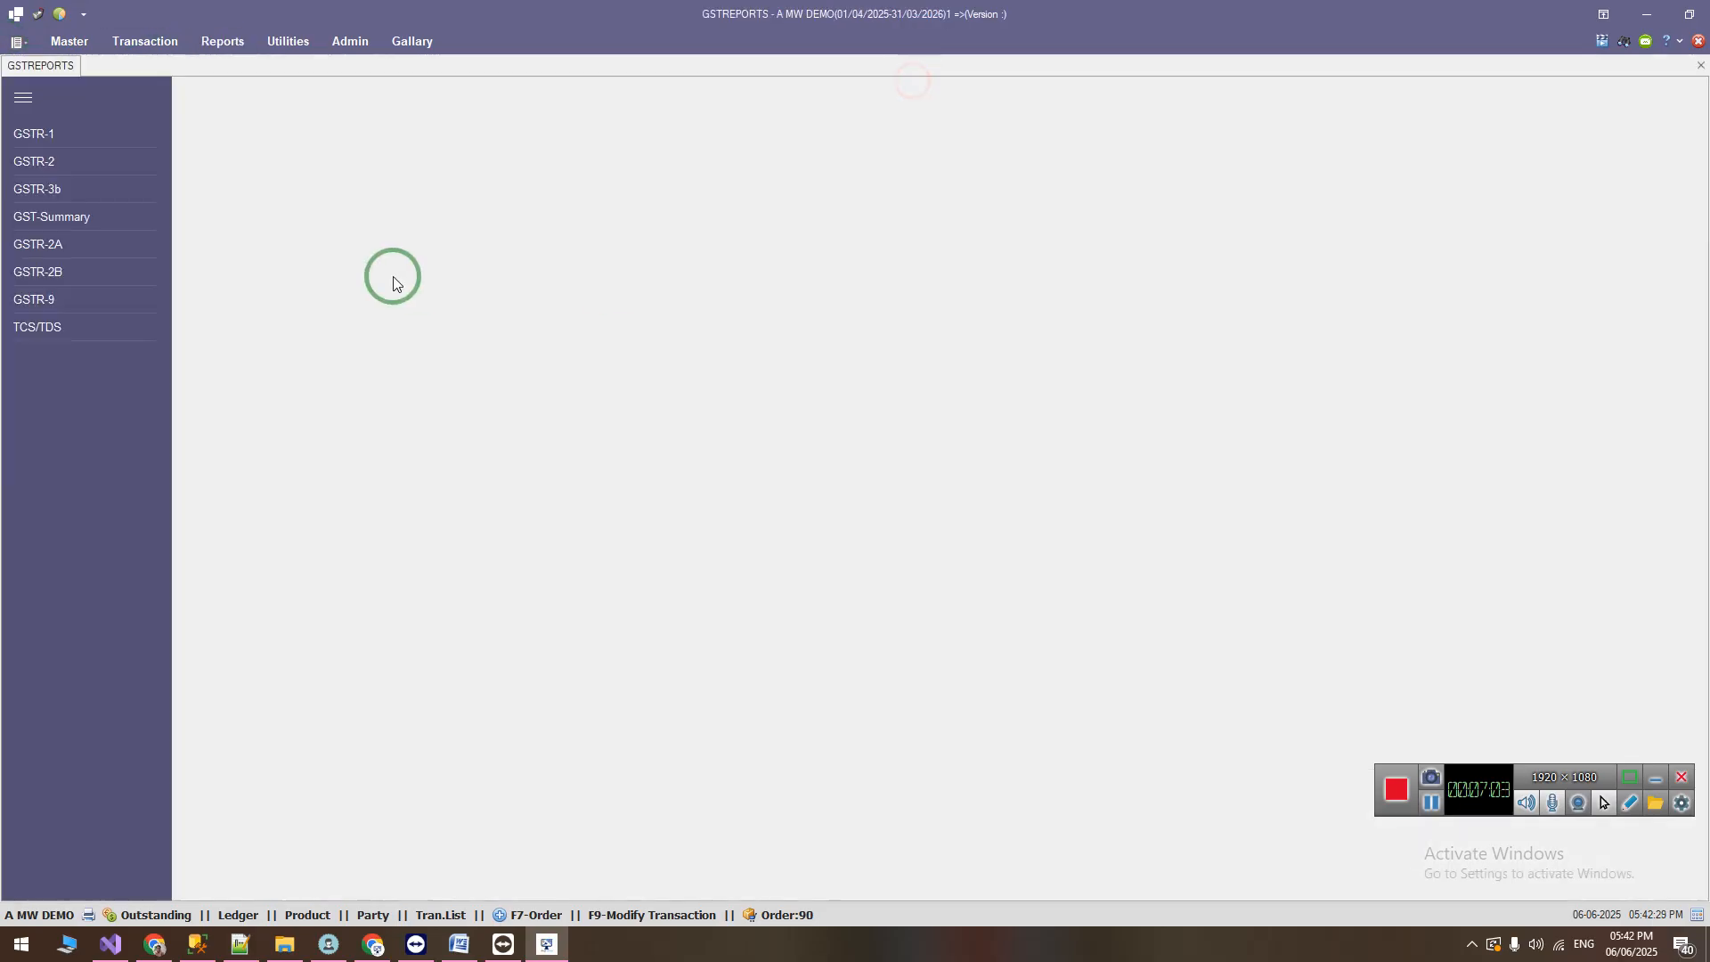
click(15, 134)
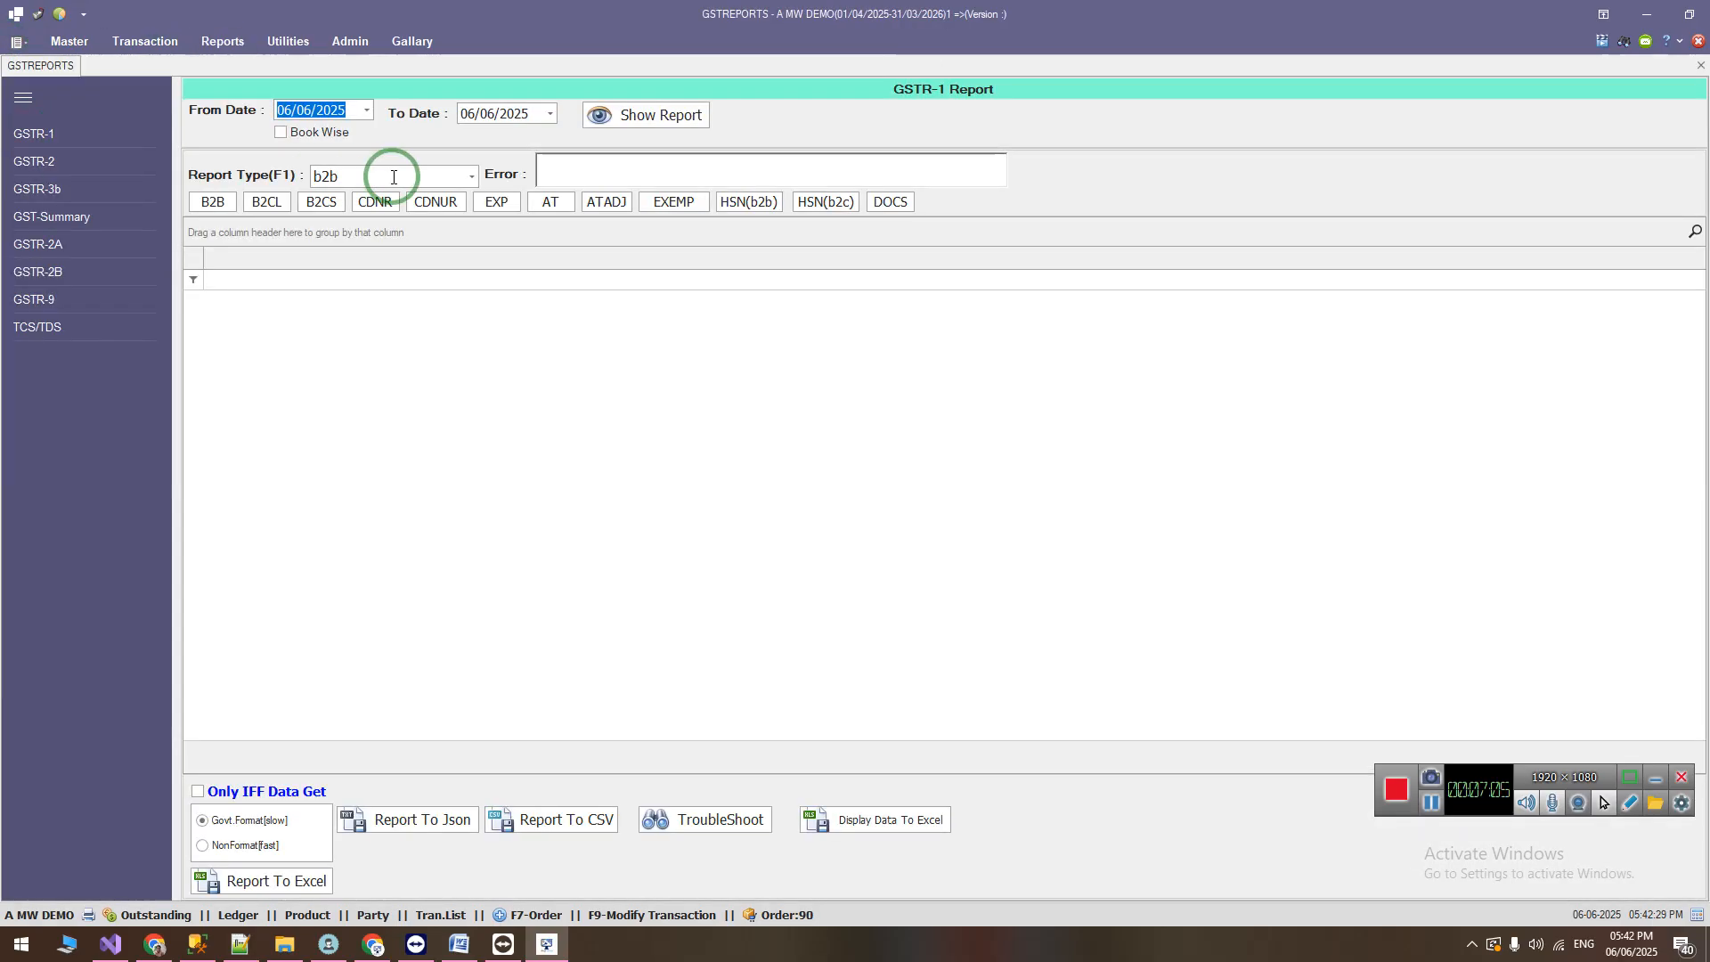
text(05)
click(687, 115)
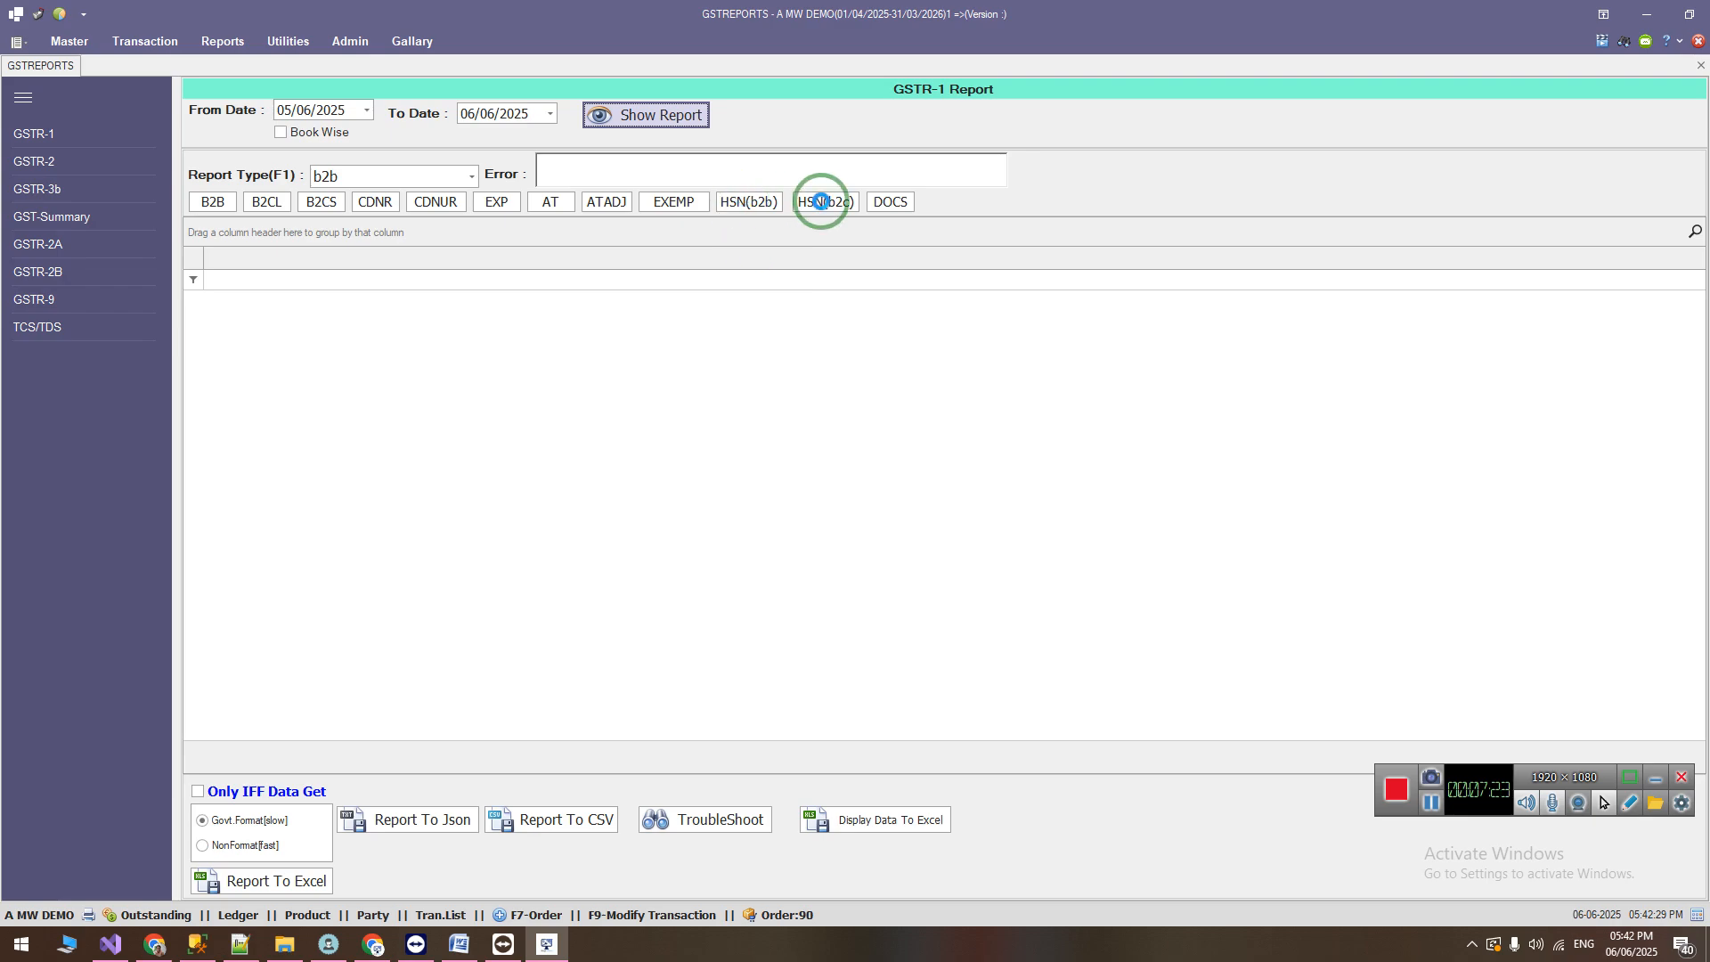
Step: View the HSN(b2b) data and the HSN(b2c) data of the GSTR-1 report, checking the quantity in each
click(750, 202)
click(309, 296)
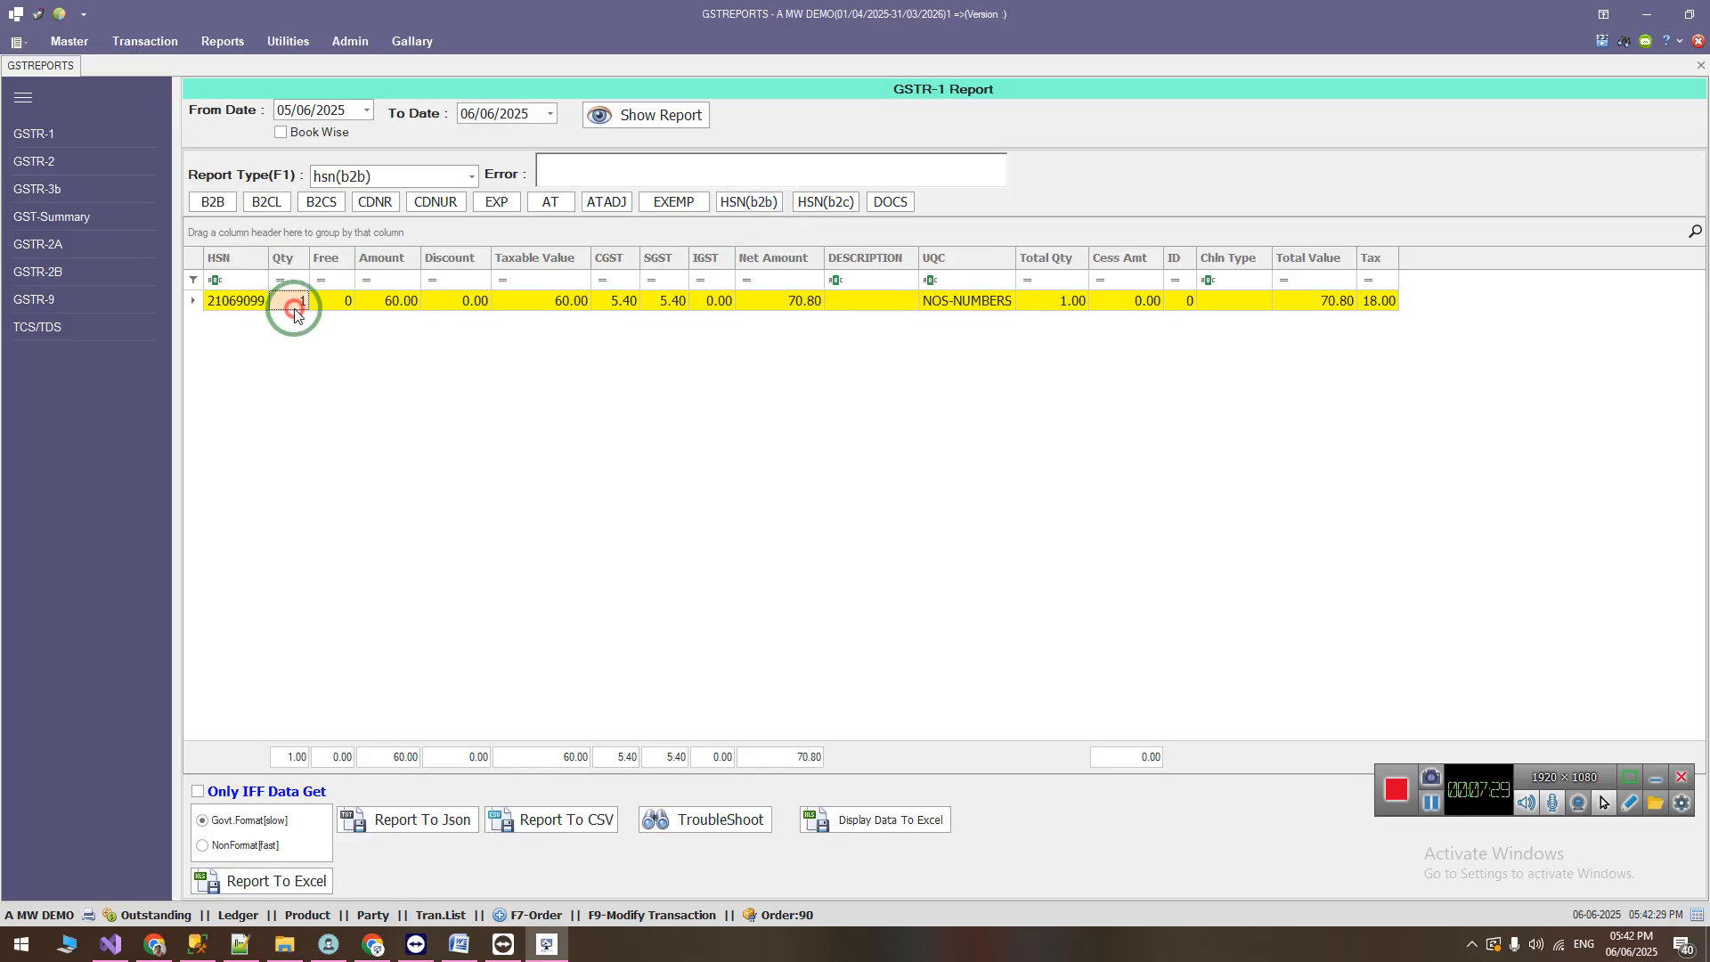
click(815, 202)
click(293, 306)
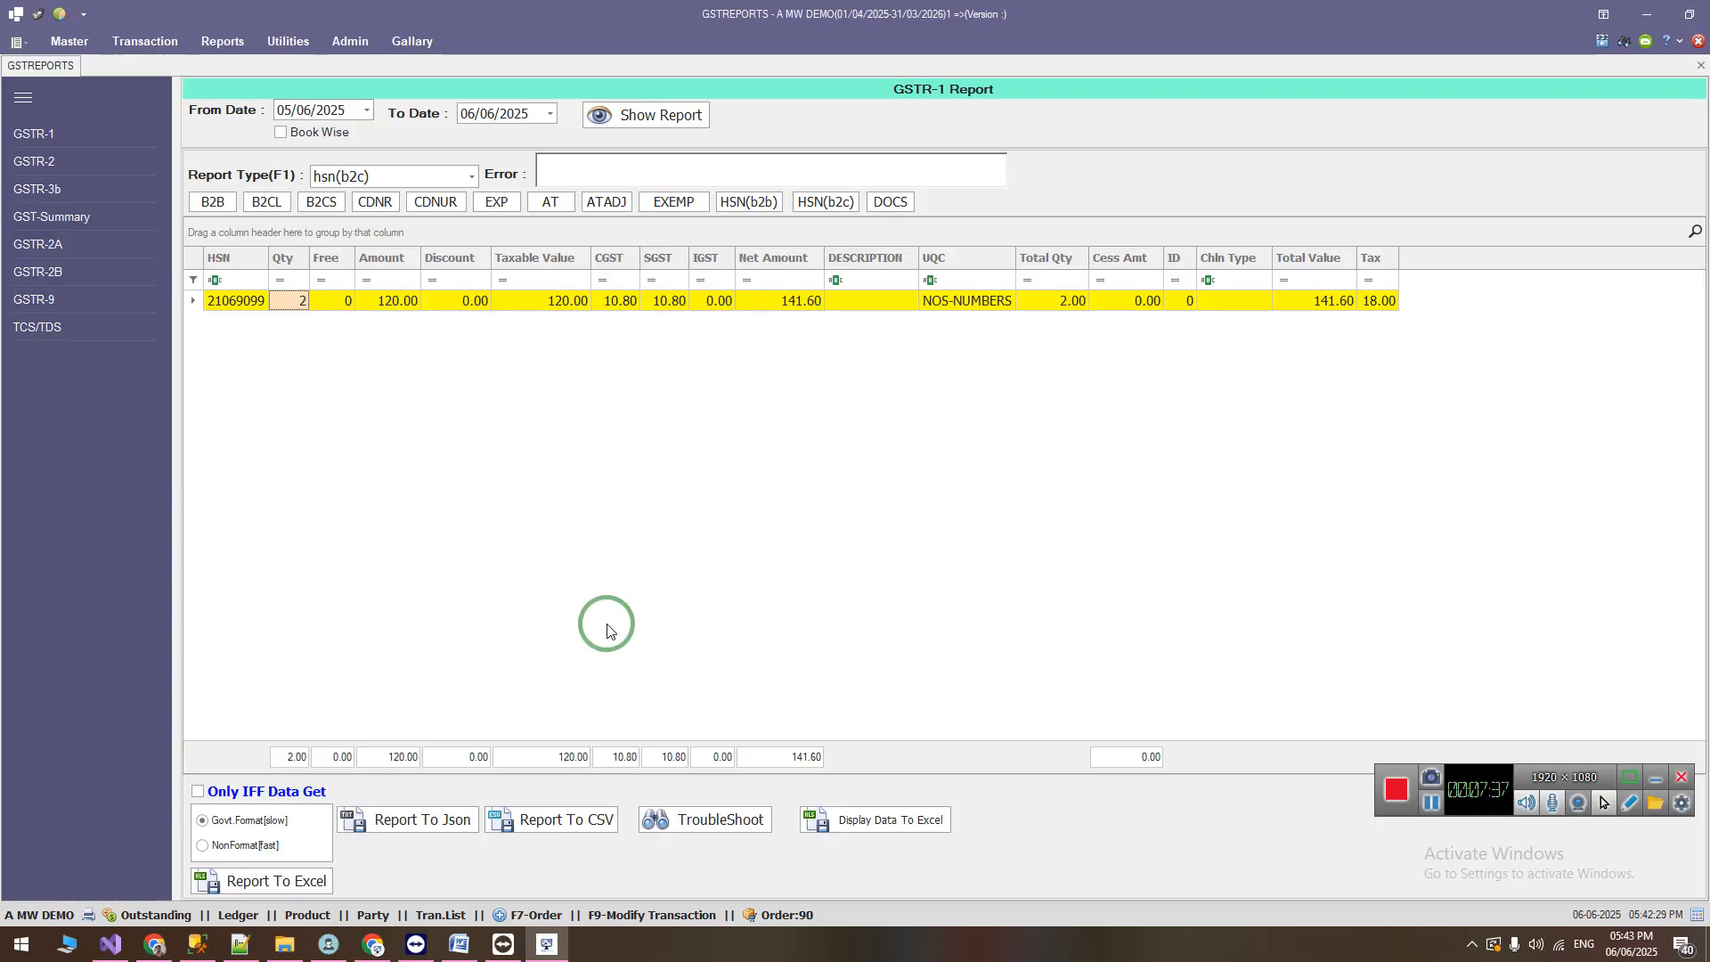
Step: Switch to the Word change list and highlight the item adding the Pending Expiry Product List report
click(459, 944)
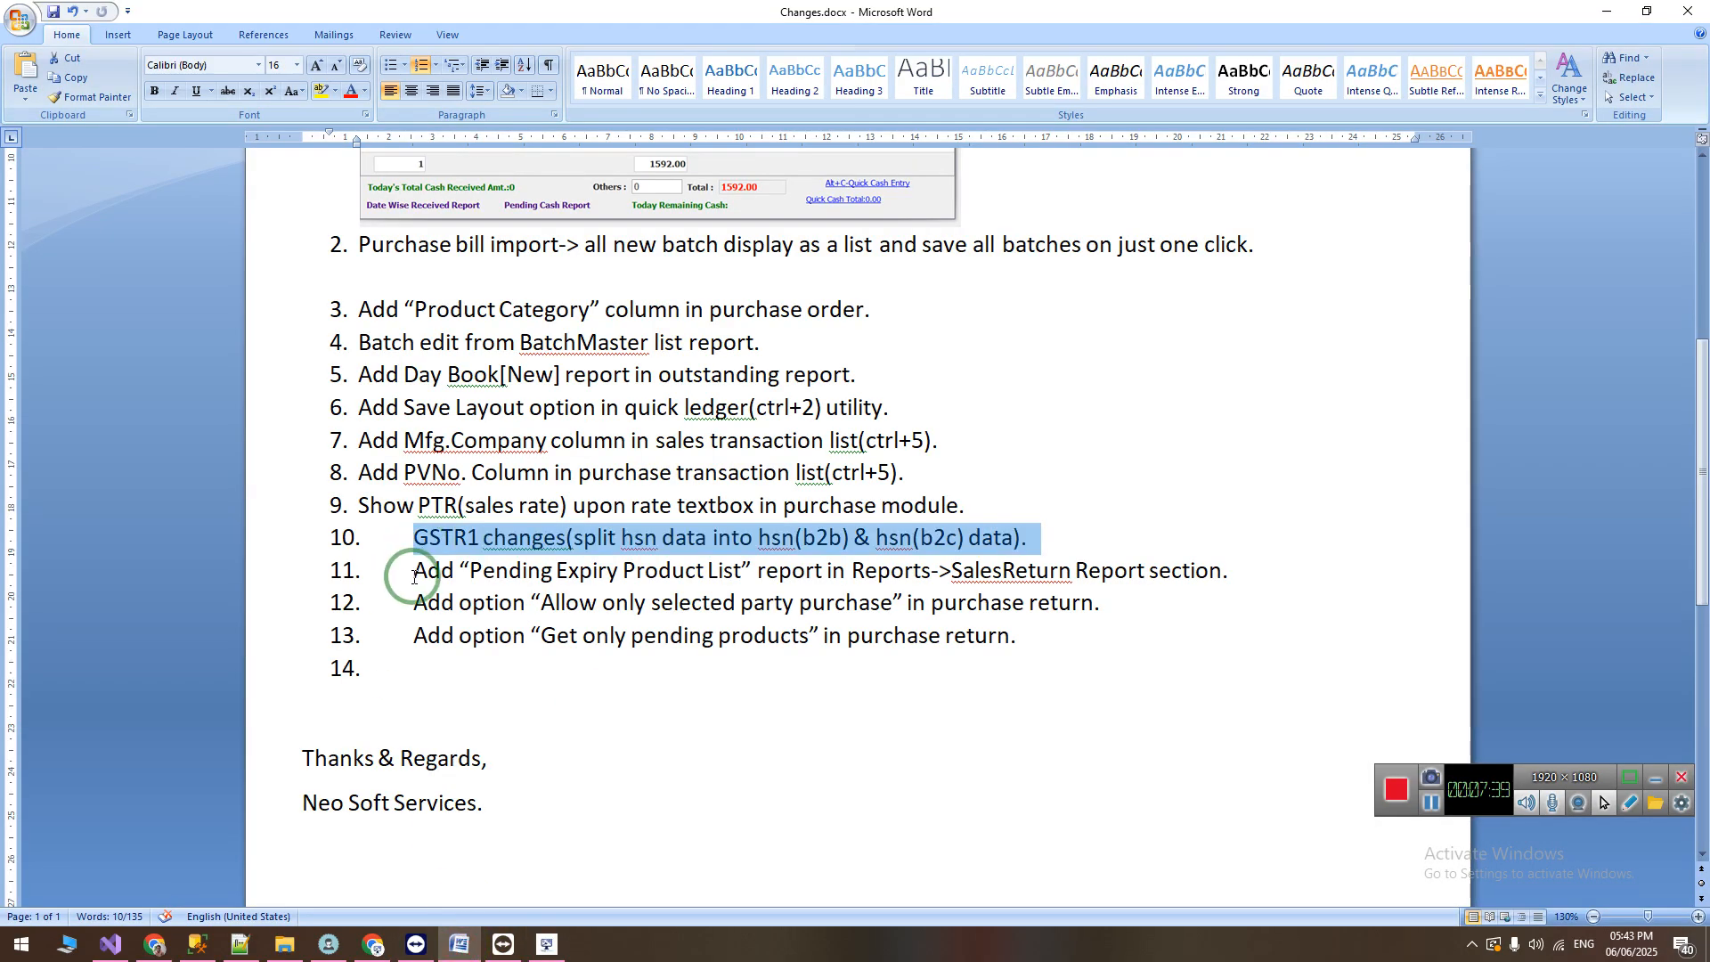
drag(412, 571, 1241, 571)
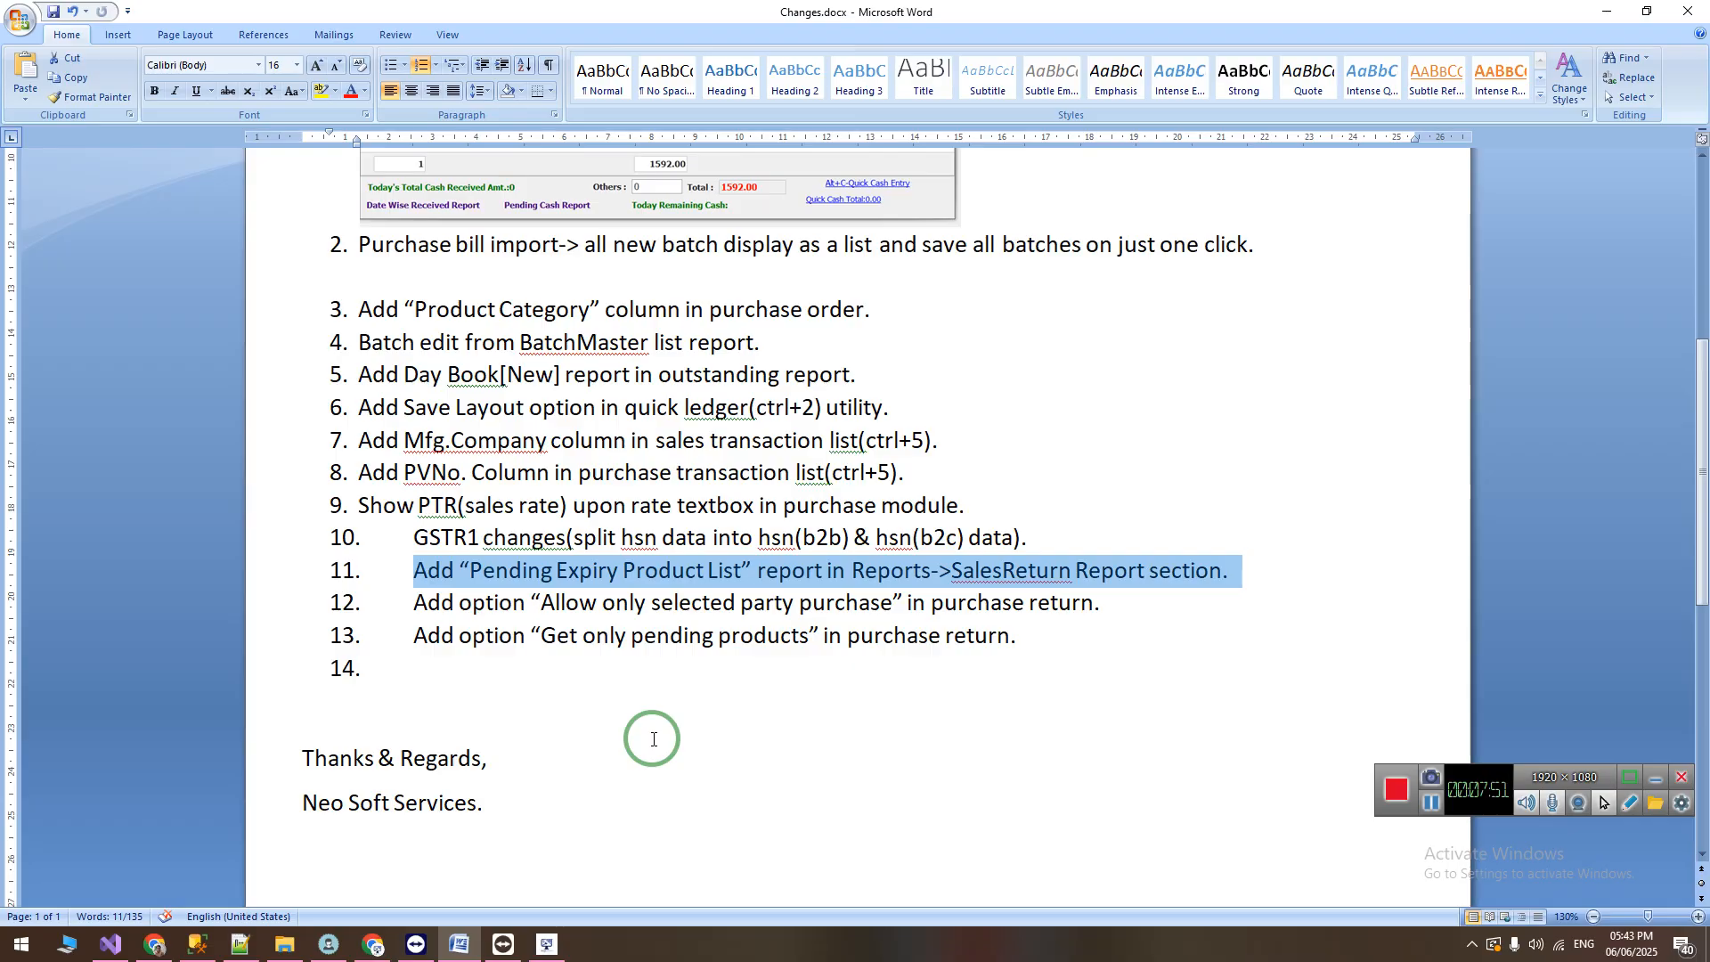
drag(441, 577, 1185, 578)
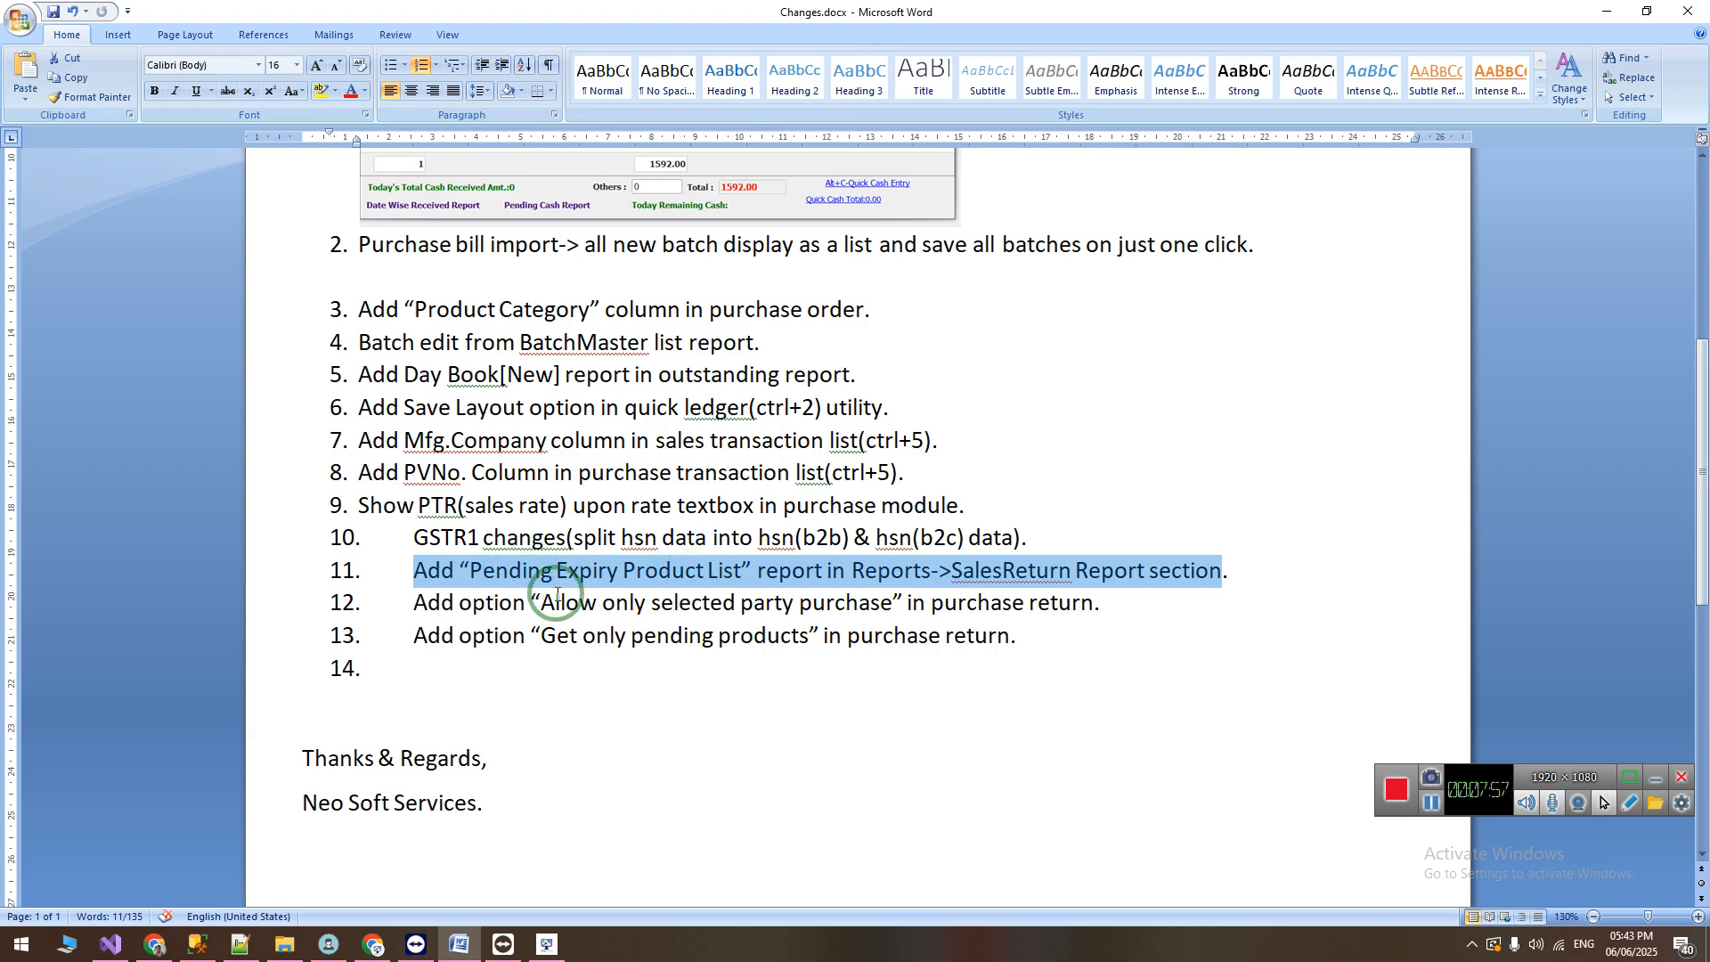
drag(432, 575, 1287, 580)
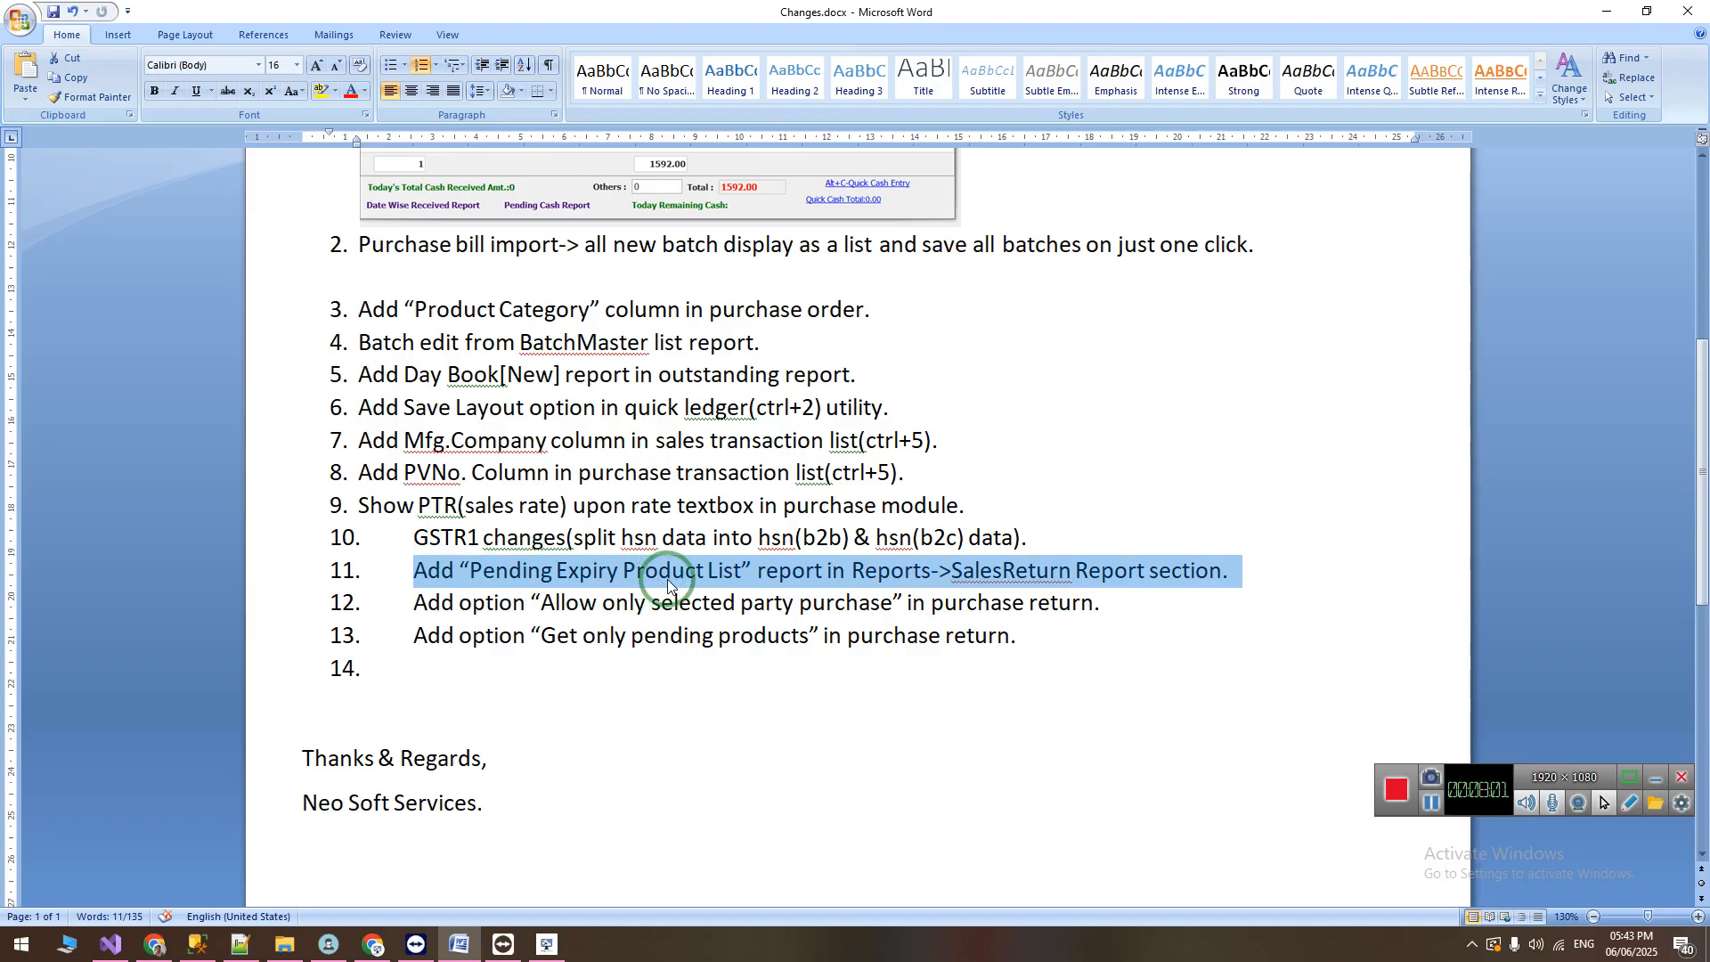
Step: Return to the billing software, close the GST reports, and open the Pending Expiry Product List Report among the sales return reports
click(547, 944)
click(27, 82)
click(219, 41)
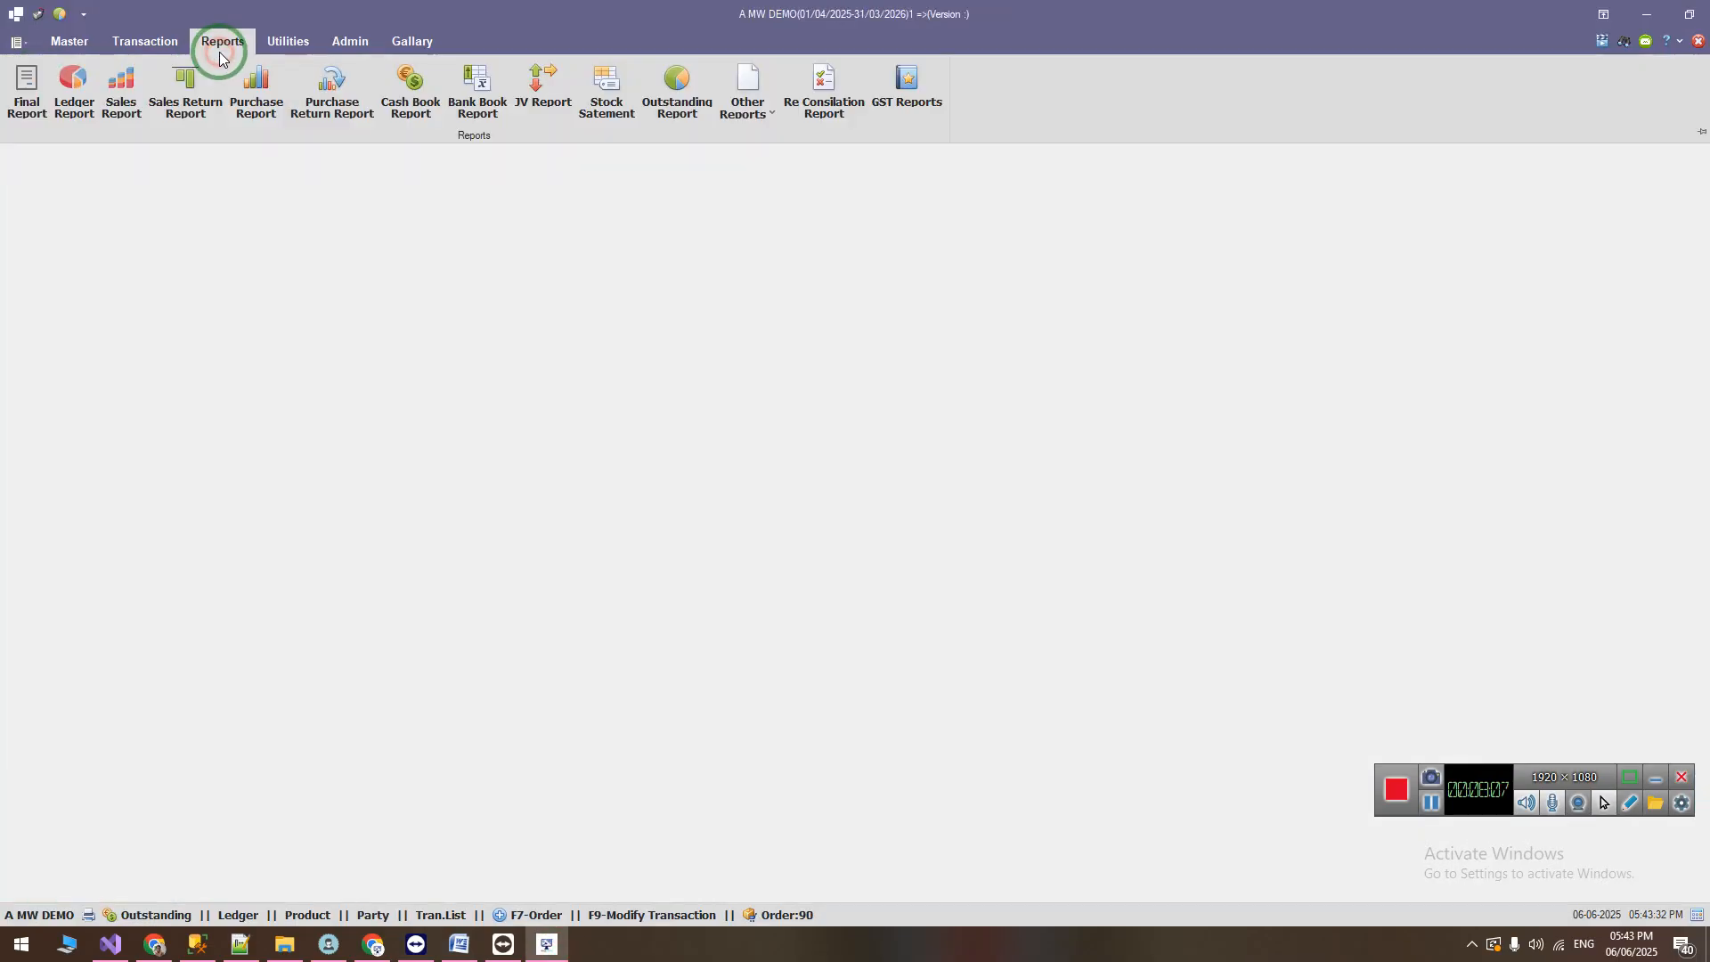
click(183, 103)
click(122, 174)
click(95, 225)
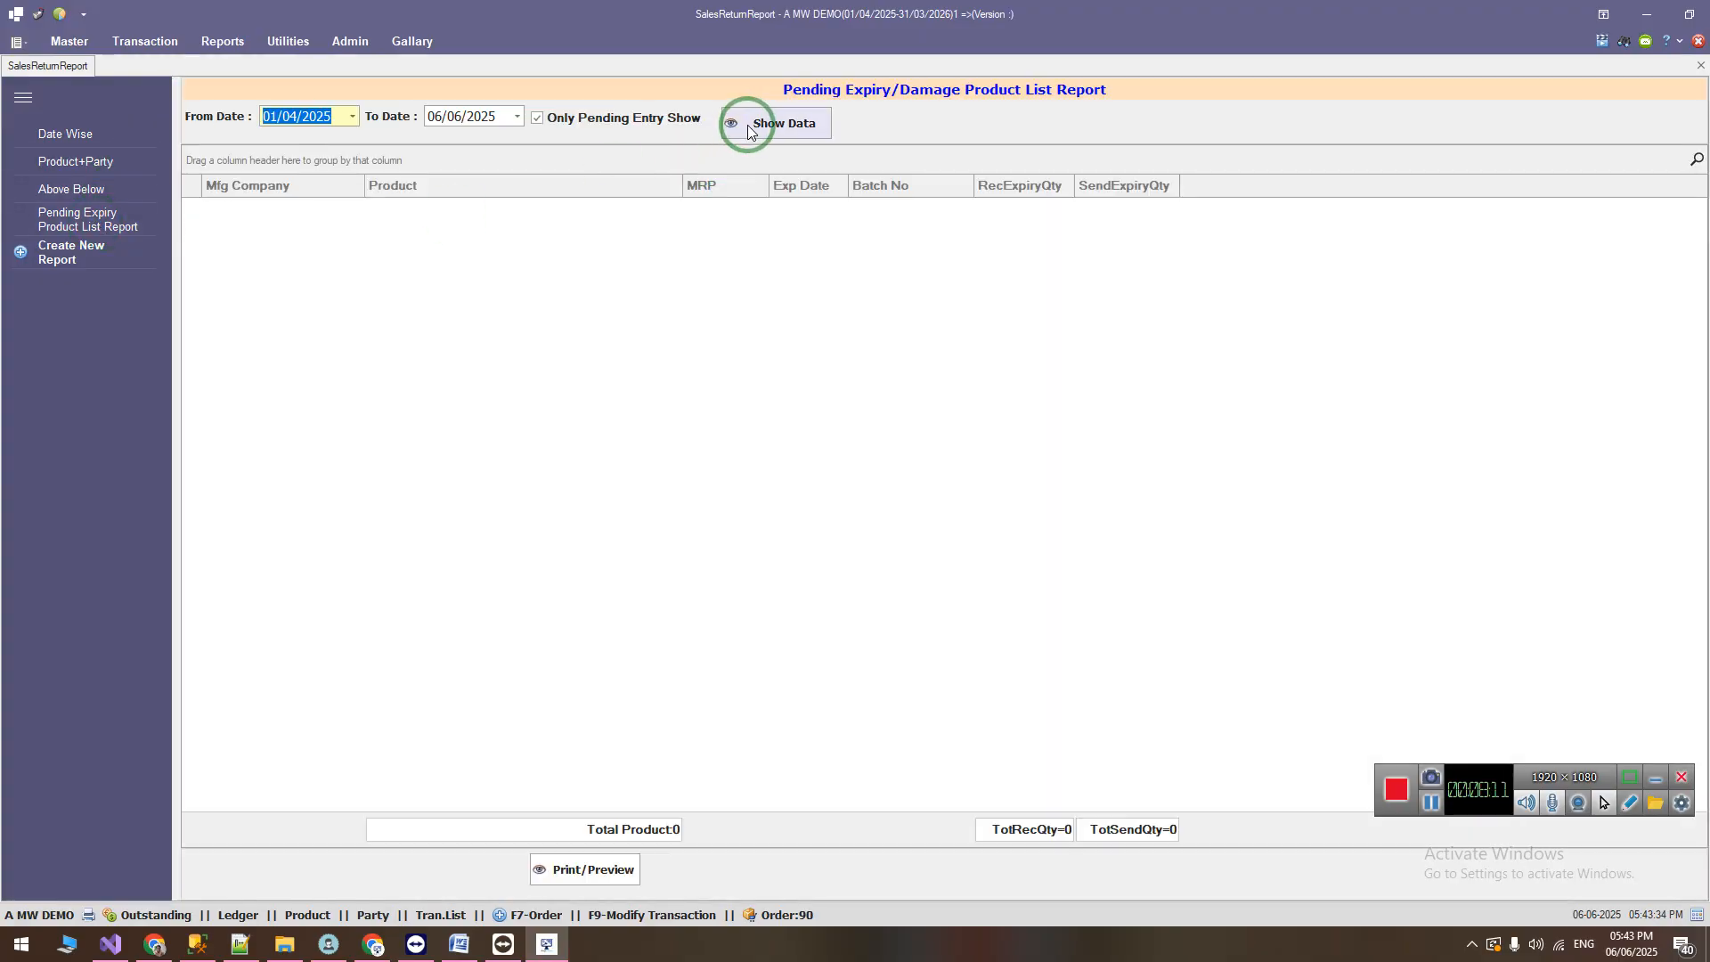
Step: Show the pending expiry data up to 30/04/2025 and examine the STATOR 40 TABS row's product and SendExpiryQty
click(472, 115)
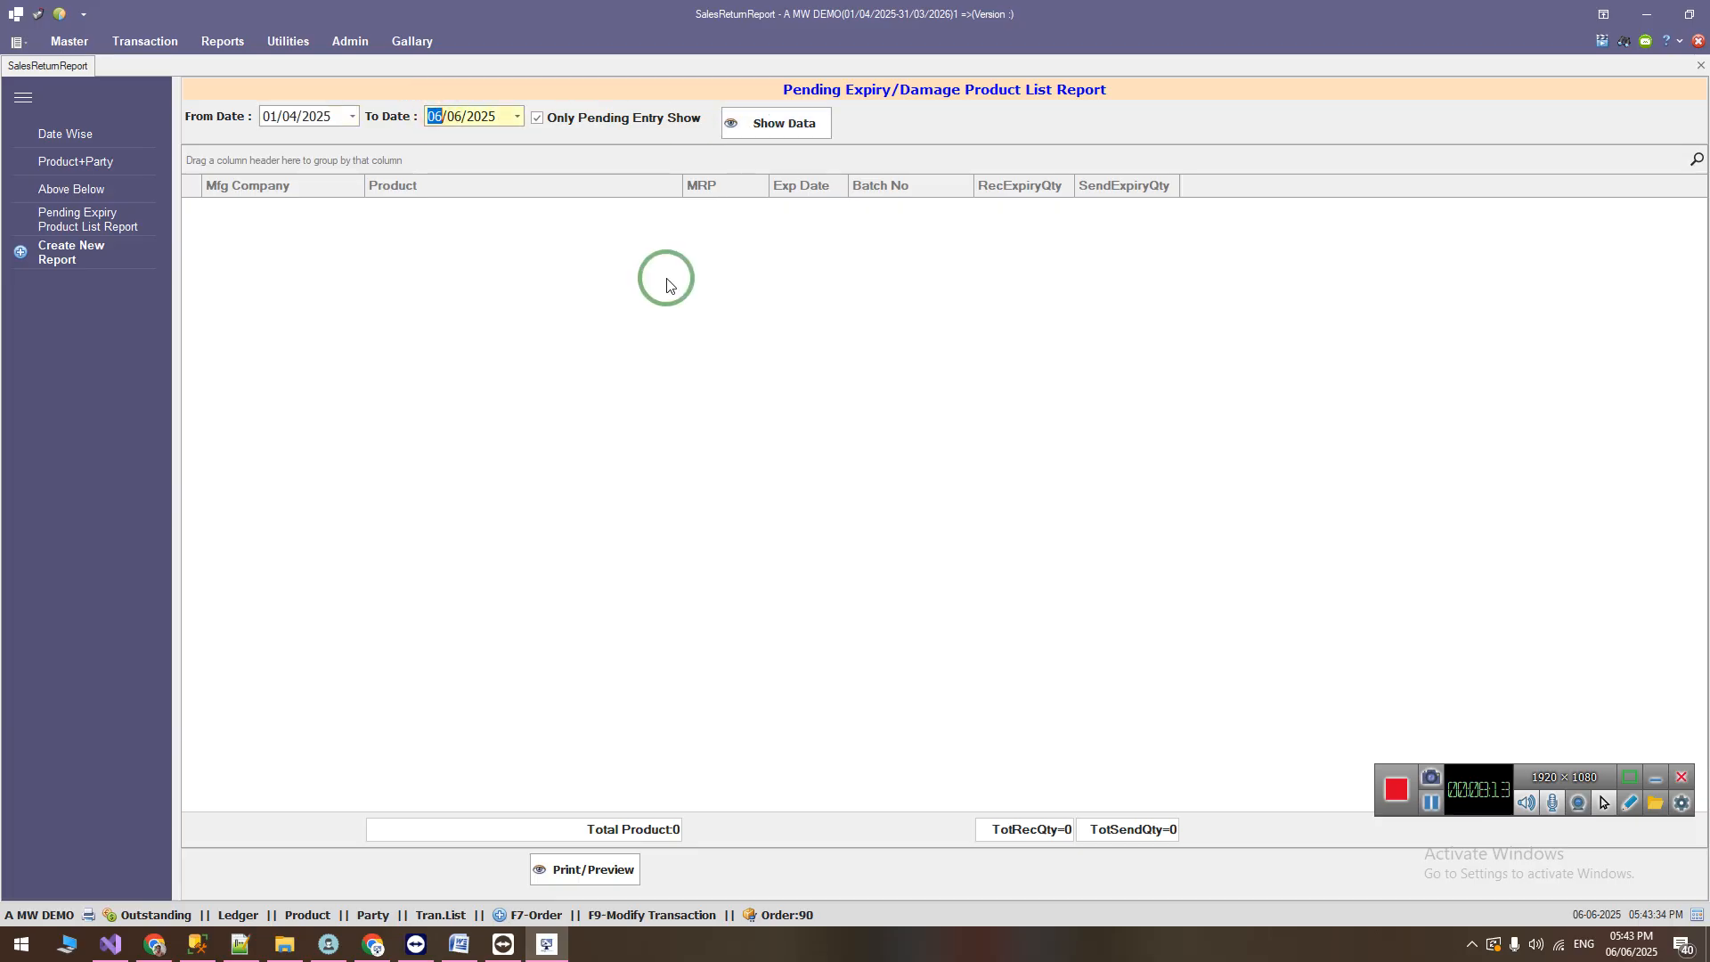
text(3004)
click(789, 122)
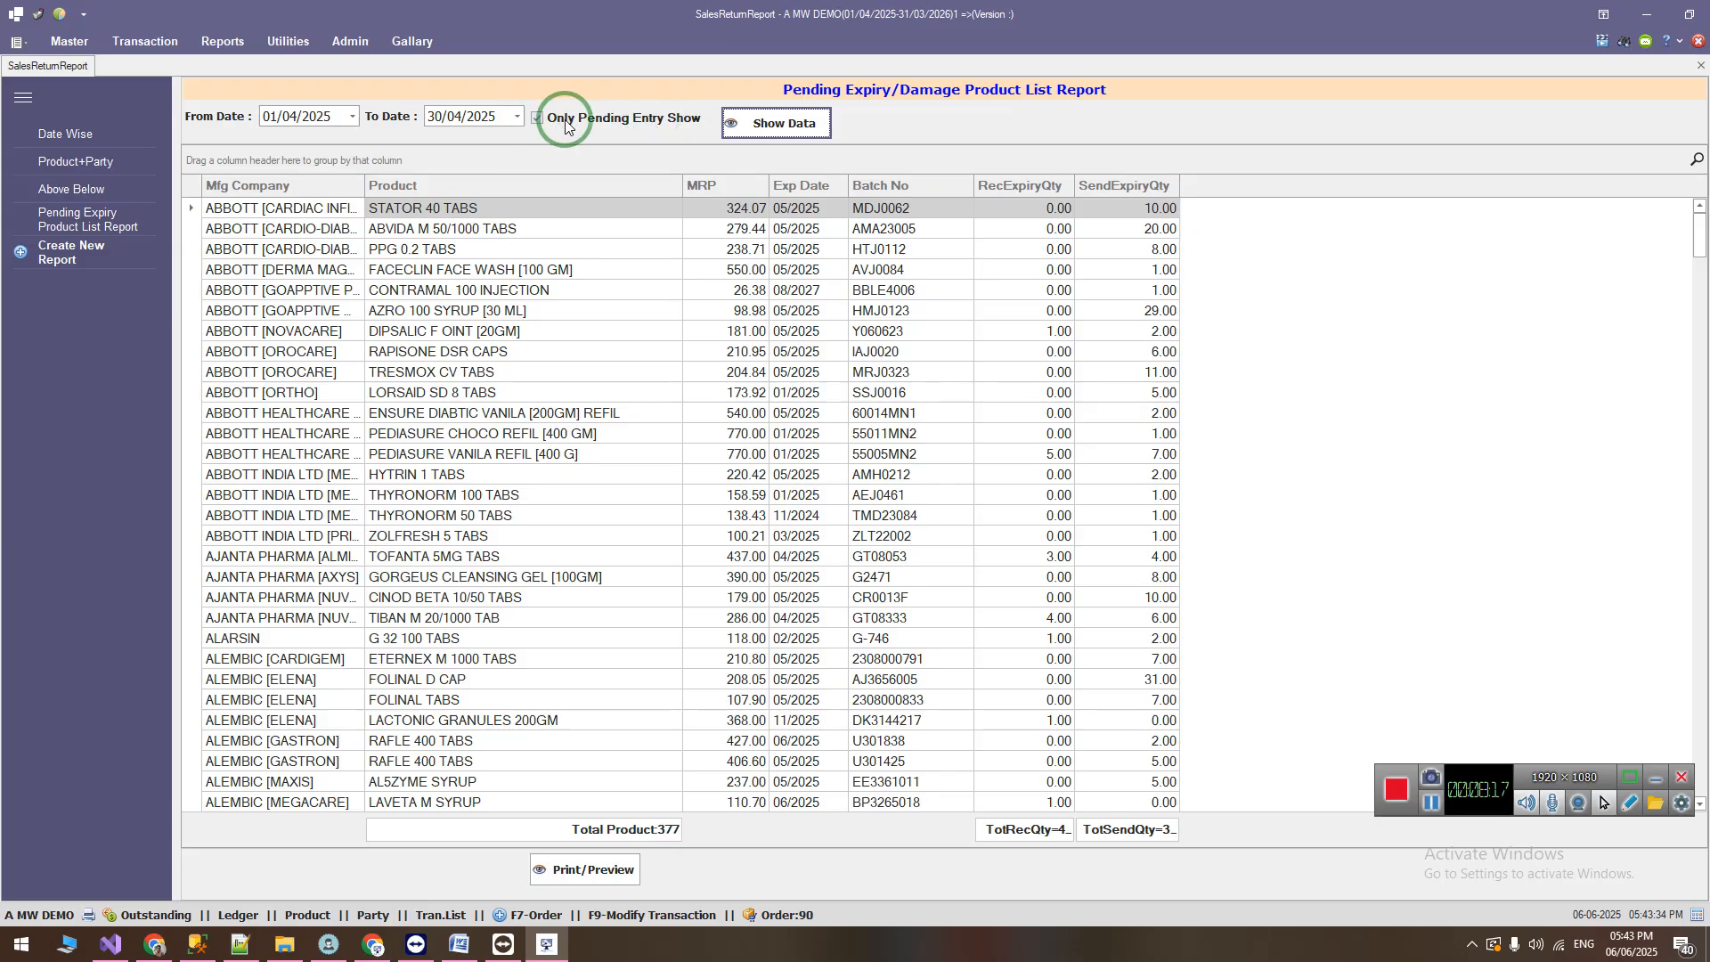
click(495, 205)
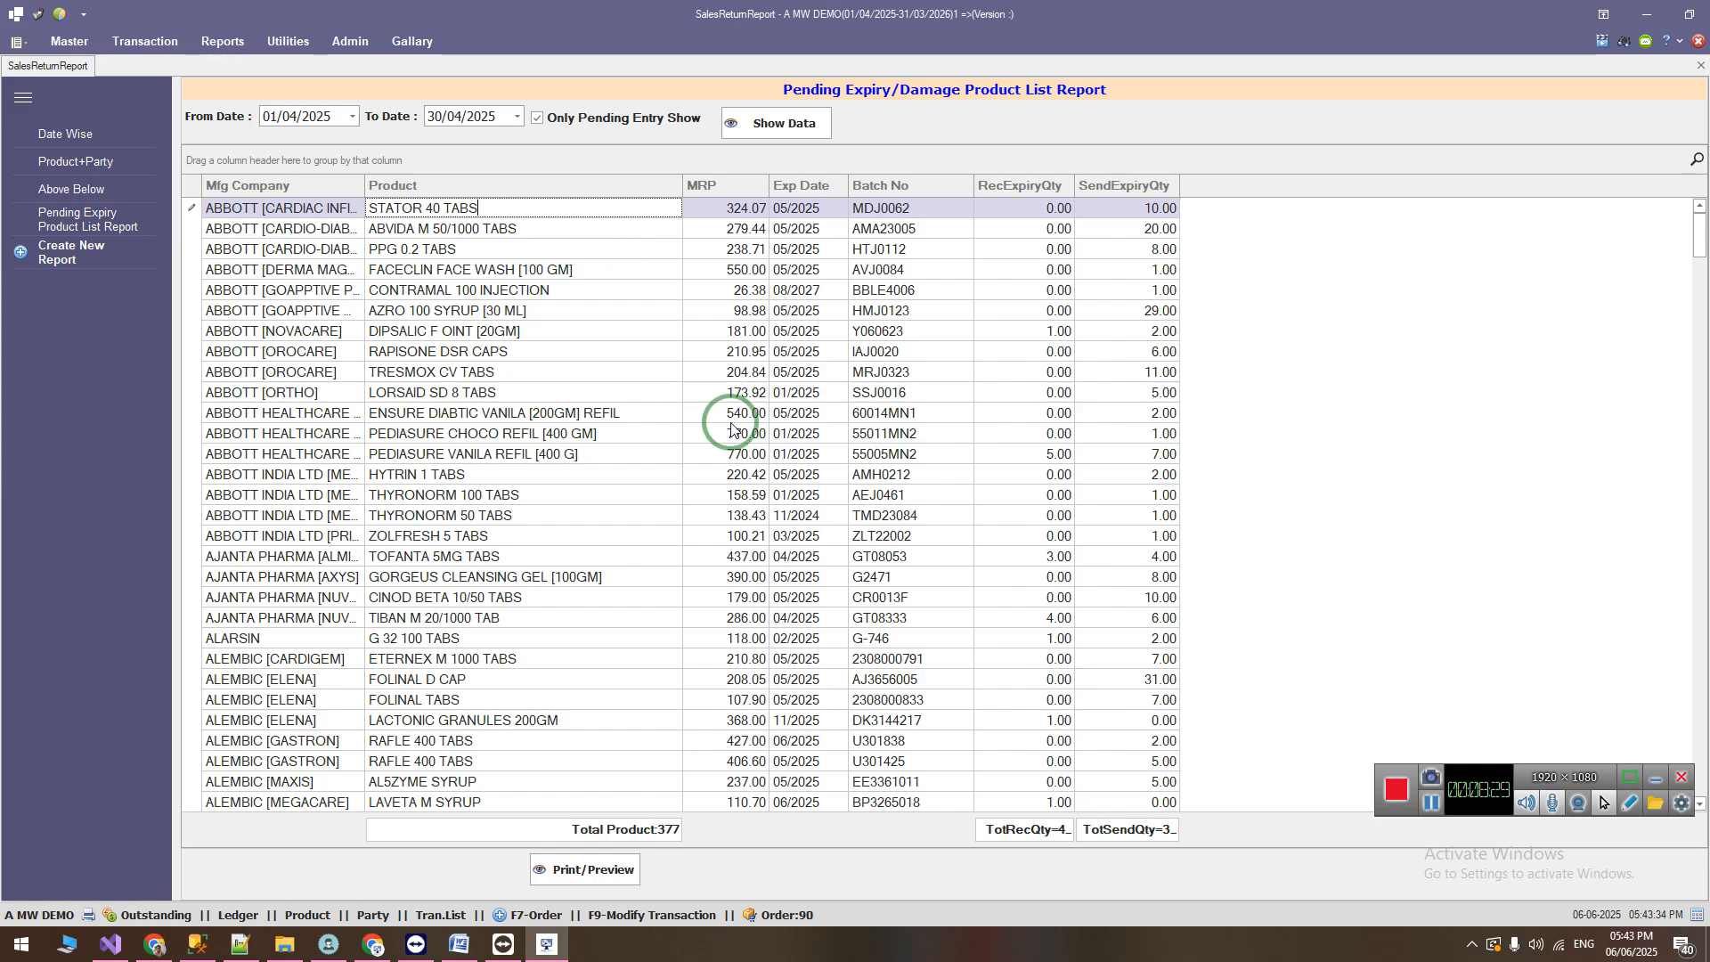
click(1148, 207)
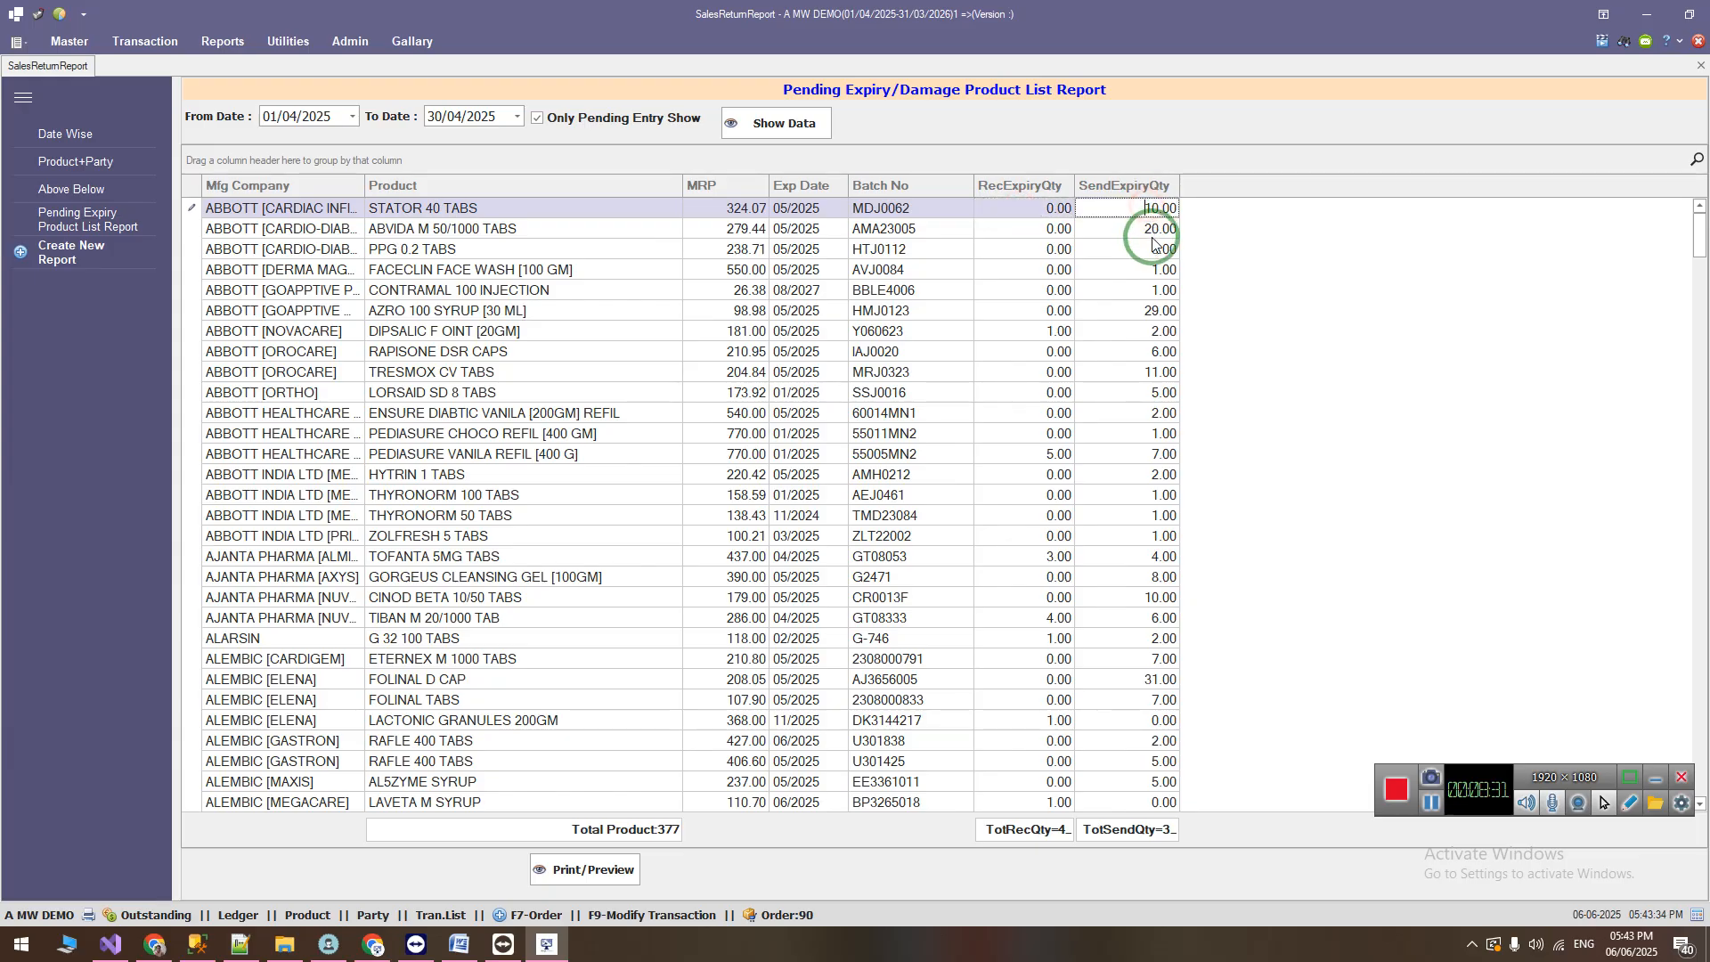
Step: Compare the RecExpiryQty and SendExpiryQty of the STATOR 40 TABS, AZRO 100 SYRUP and TIBAN M 20/1000 TAB rows
click(1047, 207)
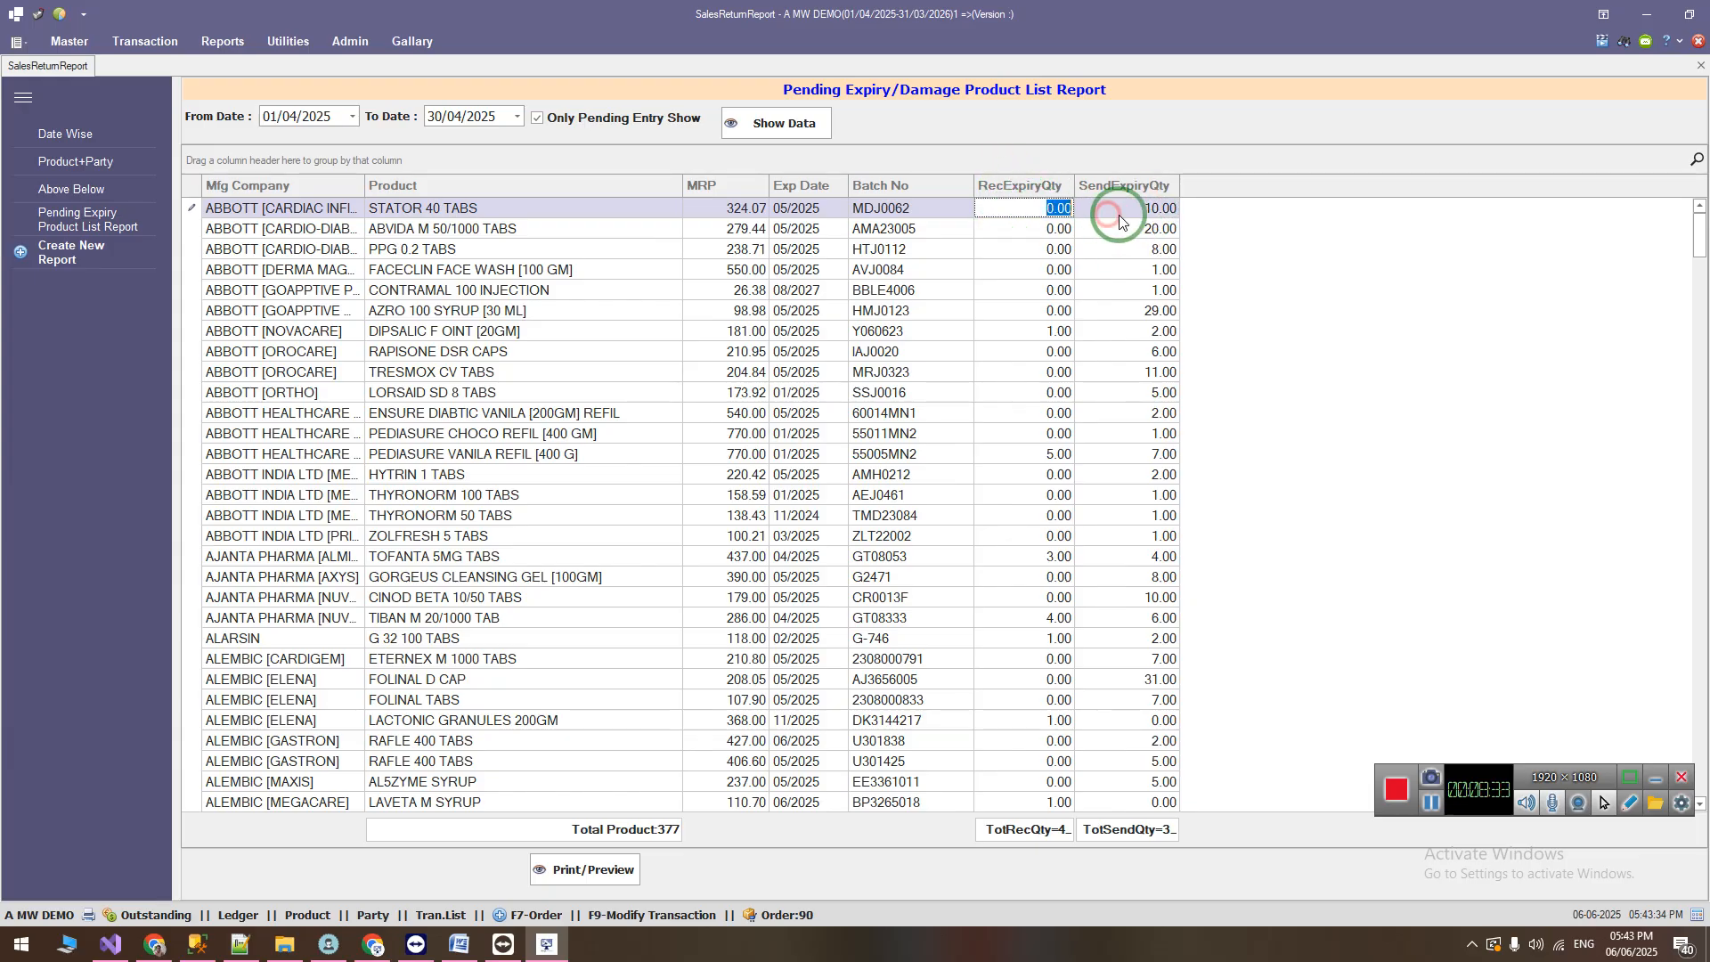
click(1042, 312)
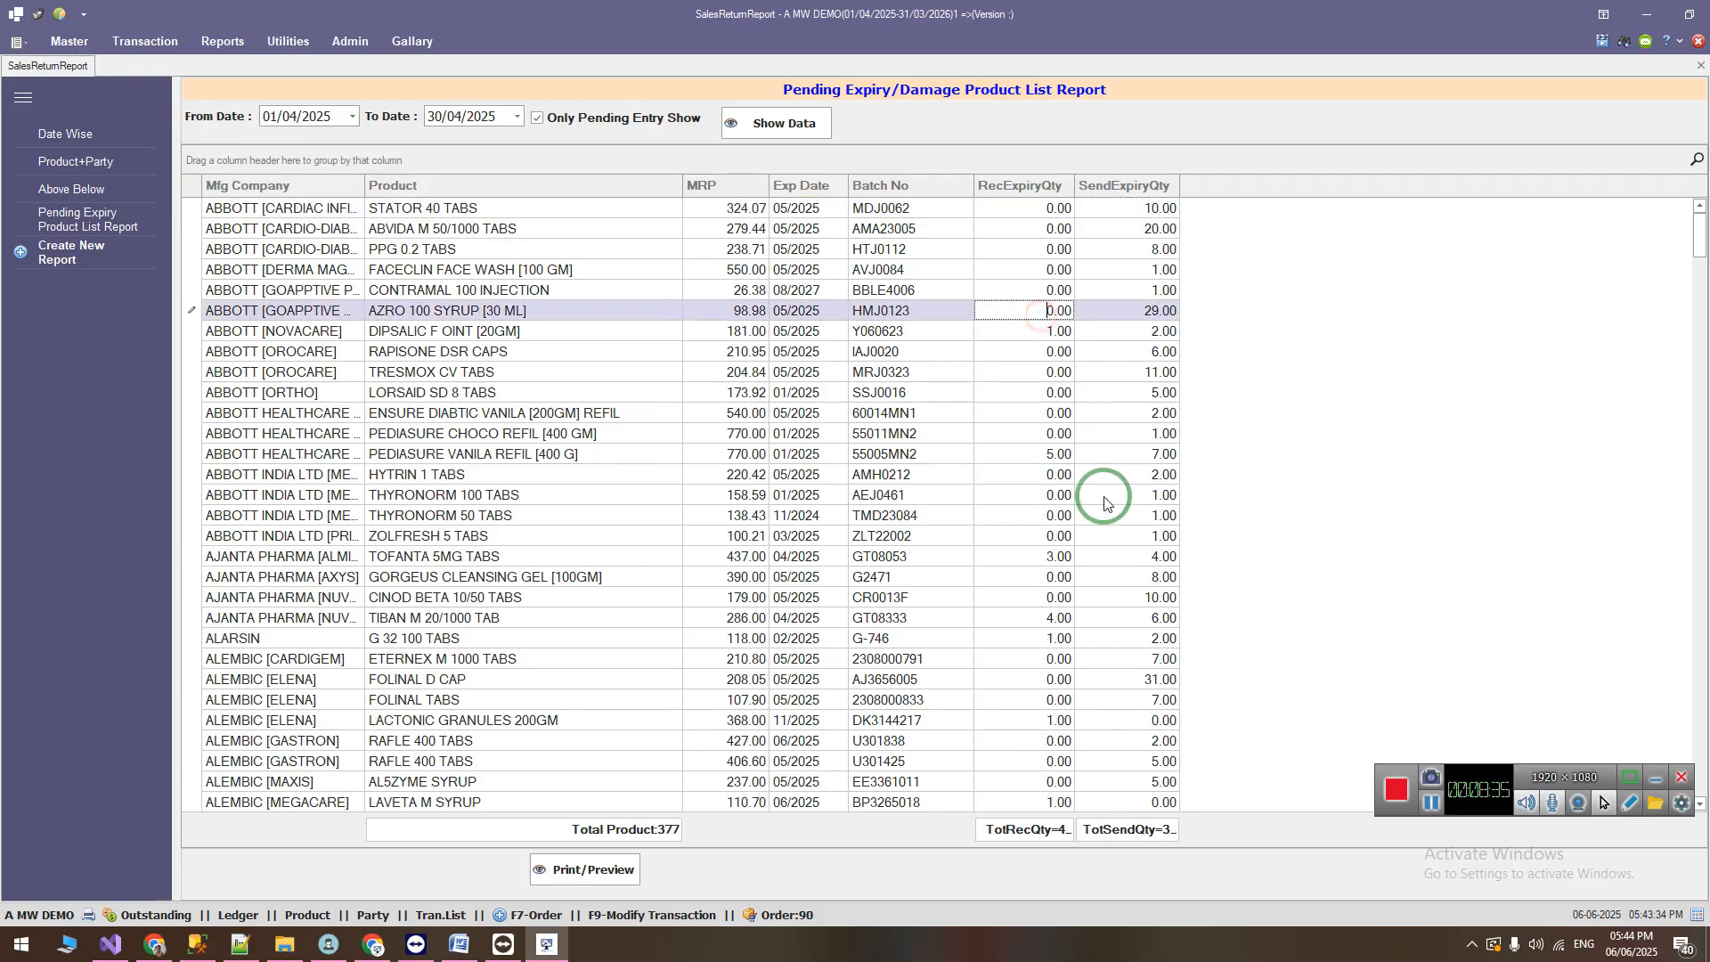
click(1050, 618)
click(419, 619)
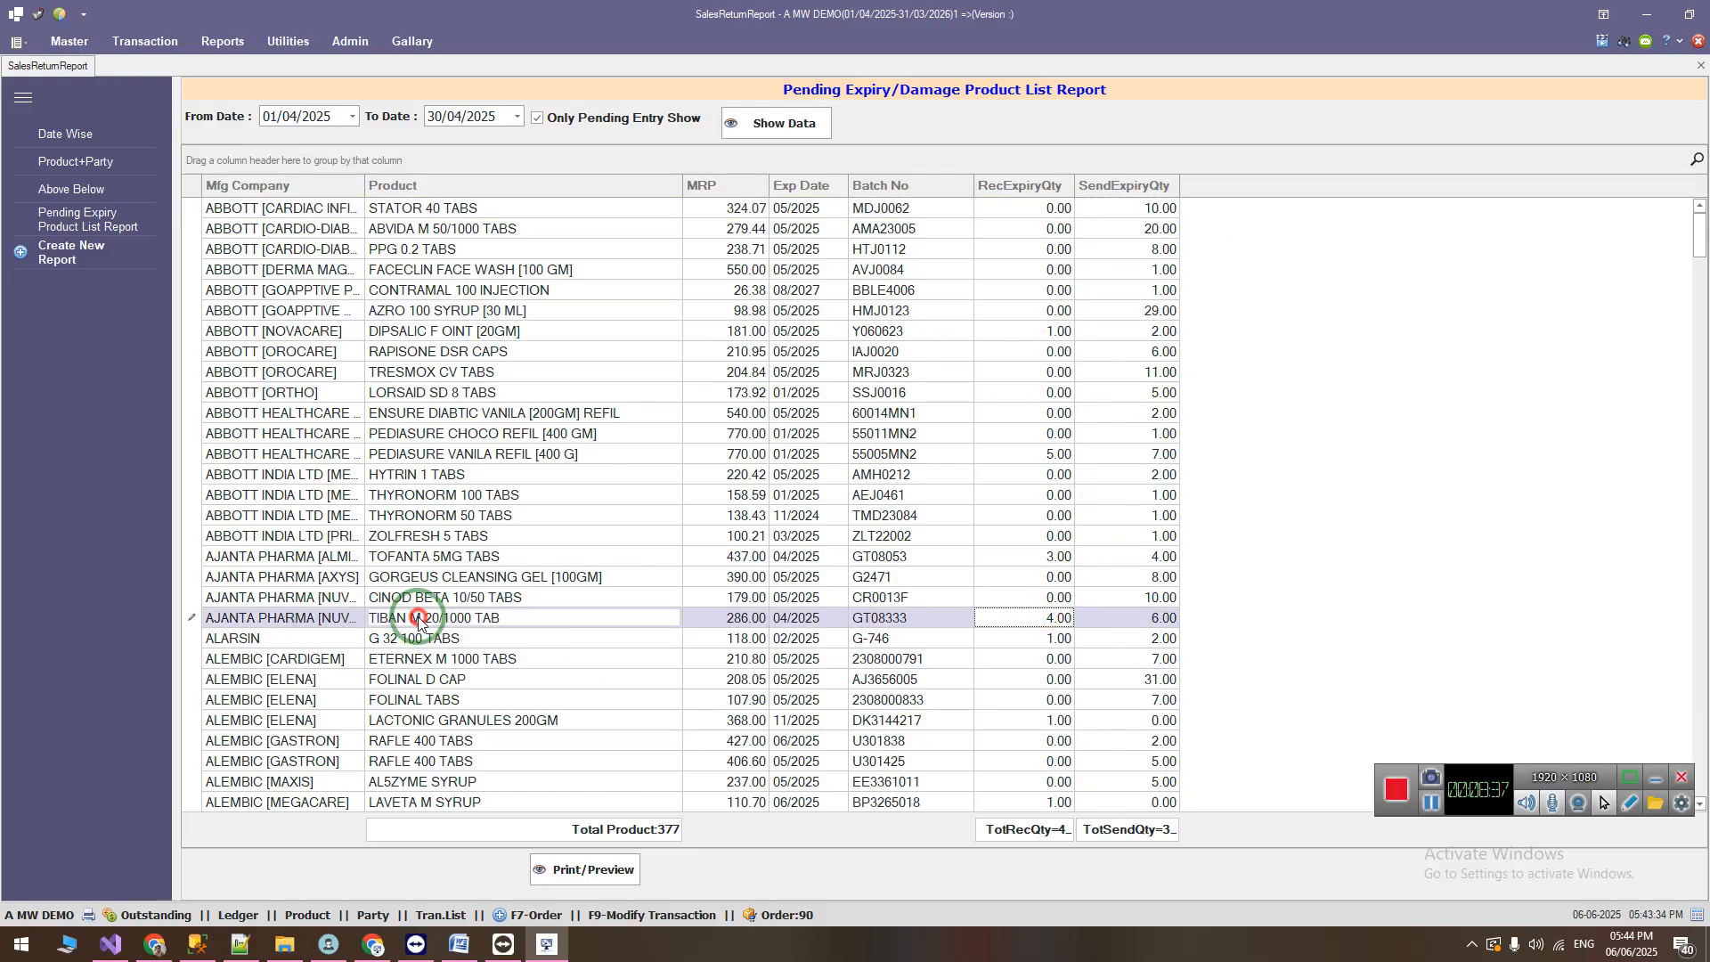
click(891, 618)
click(1056, 621)
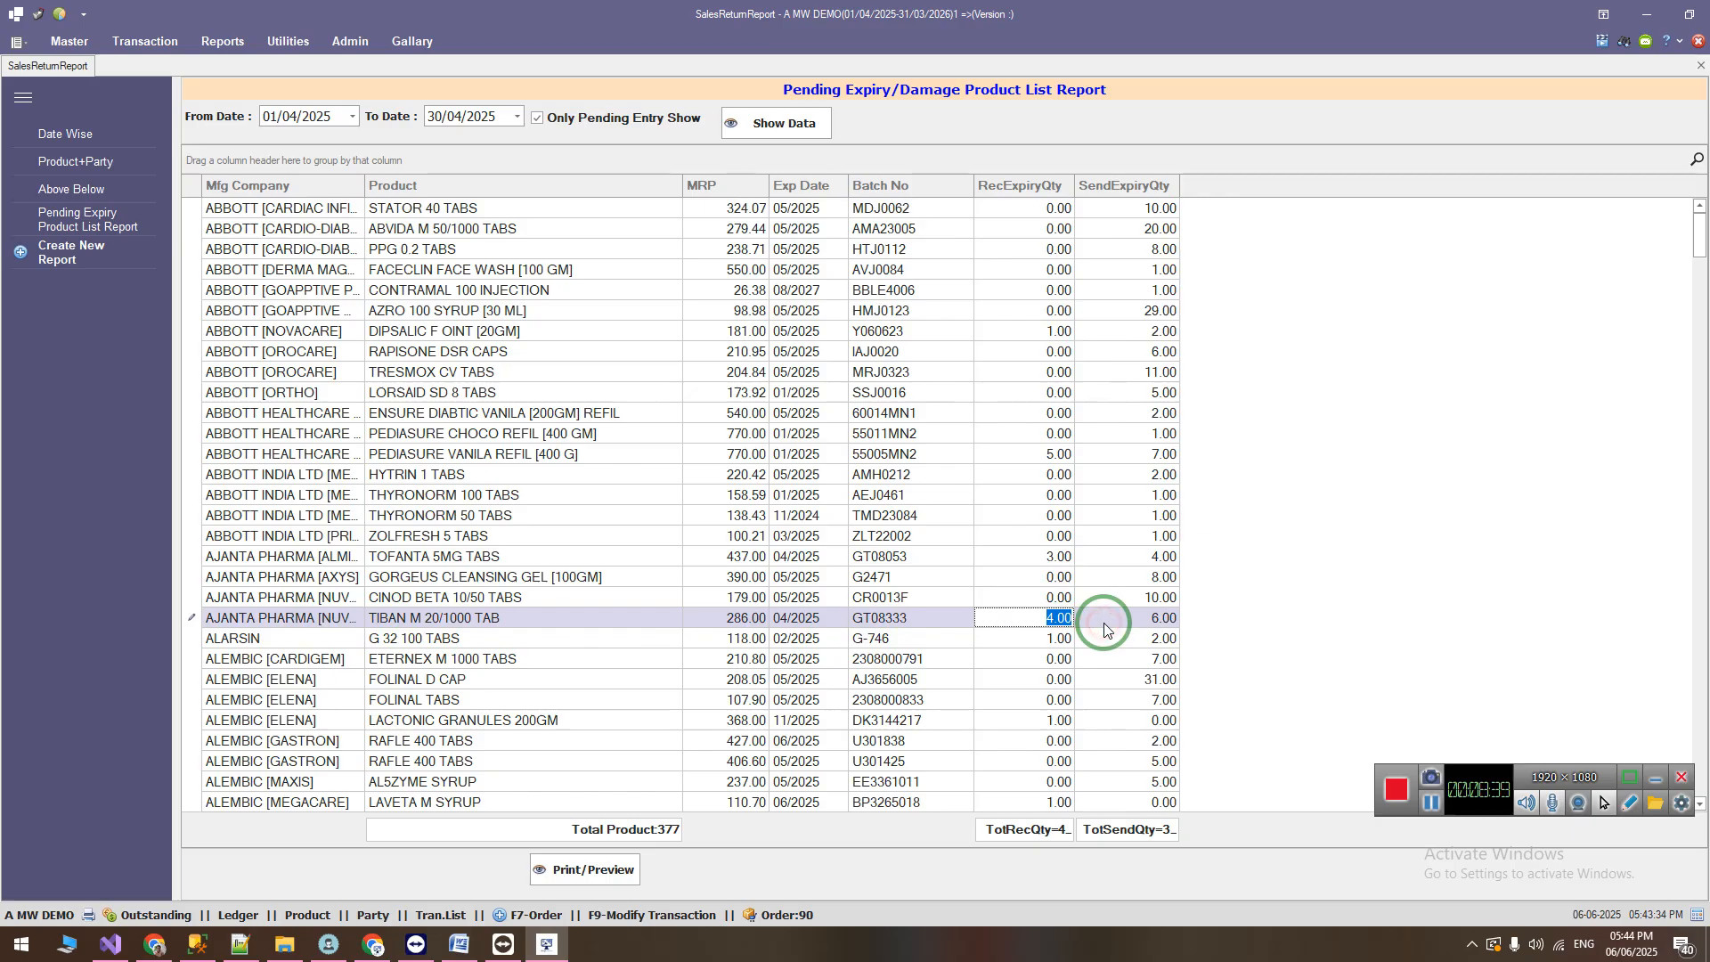
key(Down)
key(Down)
key(Down)
key(Down)
key(Down)
key(Down)
key(Down)
key(Down)
key(Down)
key(Down)
key(Down)
key(Down)
key(Down)
key(Down)
key(Down)
key(Down)
key(Down)
key(Down)
key(Down)
key(Down)
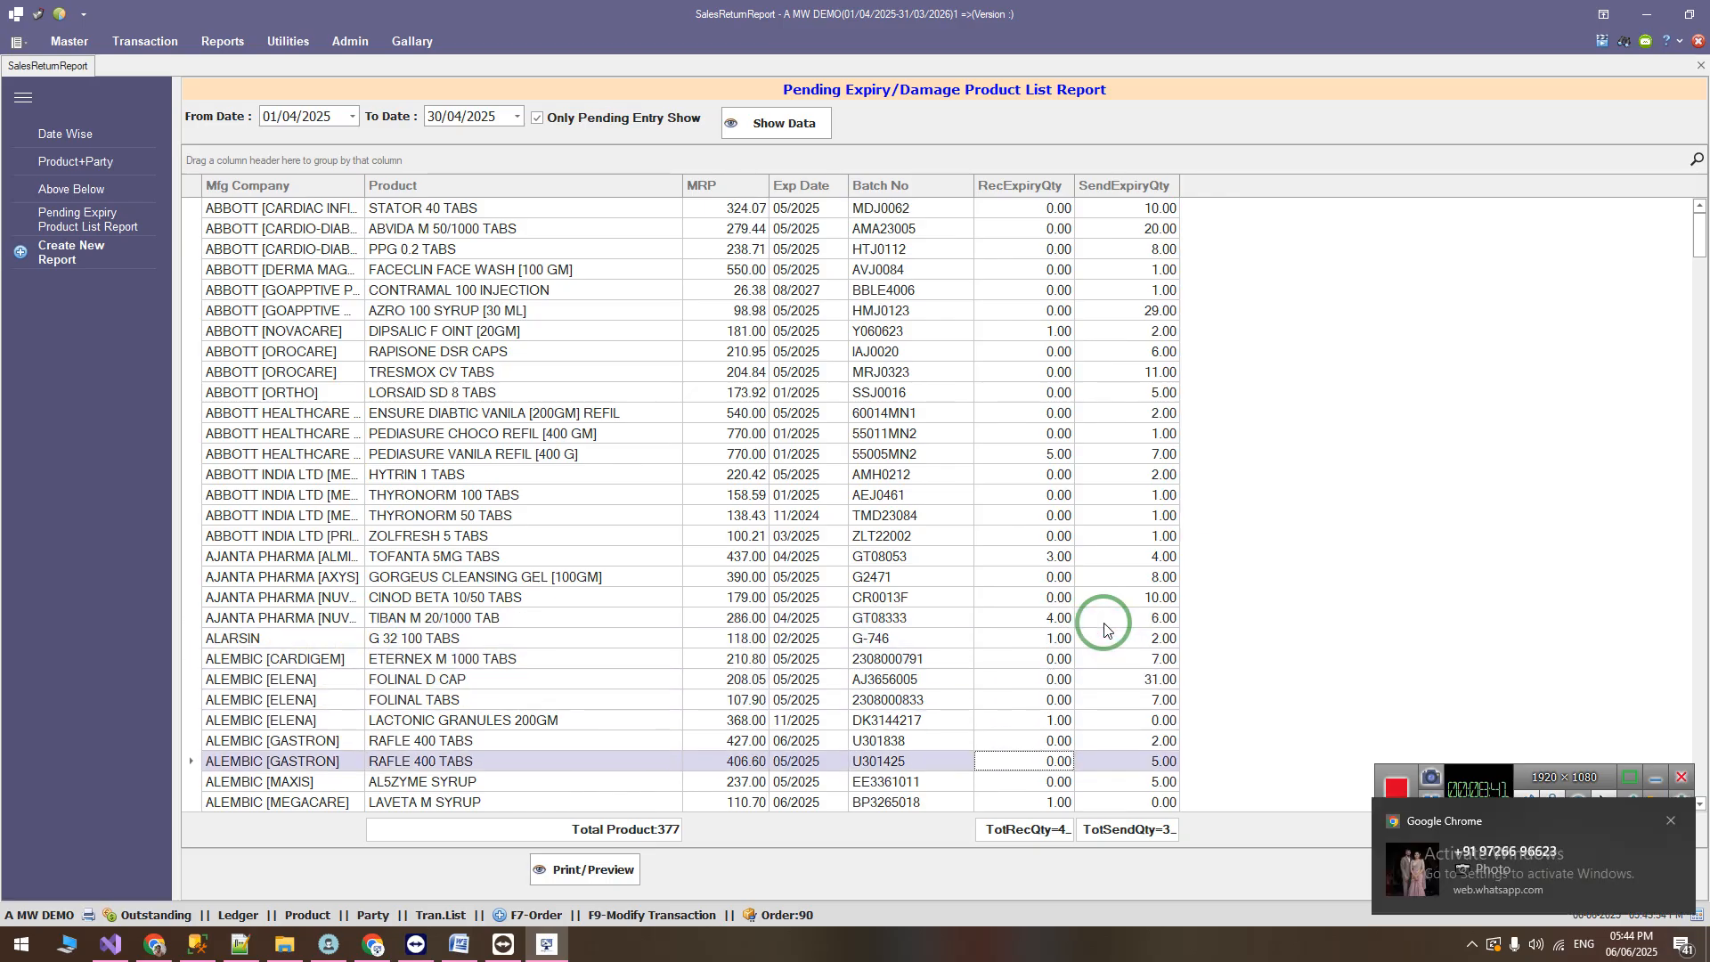
Step: Examine the received and sent expiry quantities through the rest of the list, including the TELLZY CH 40 TABS and LAC TABS rows
scroll(1104, 669, down, 2)
click(1033, 476)
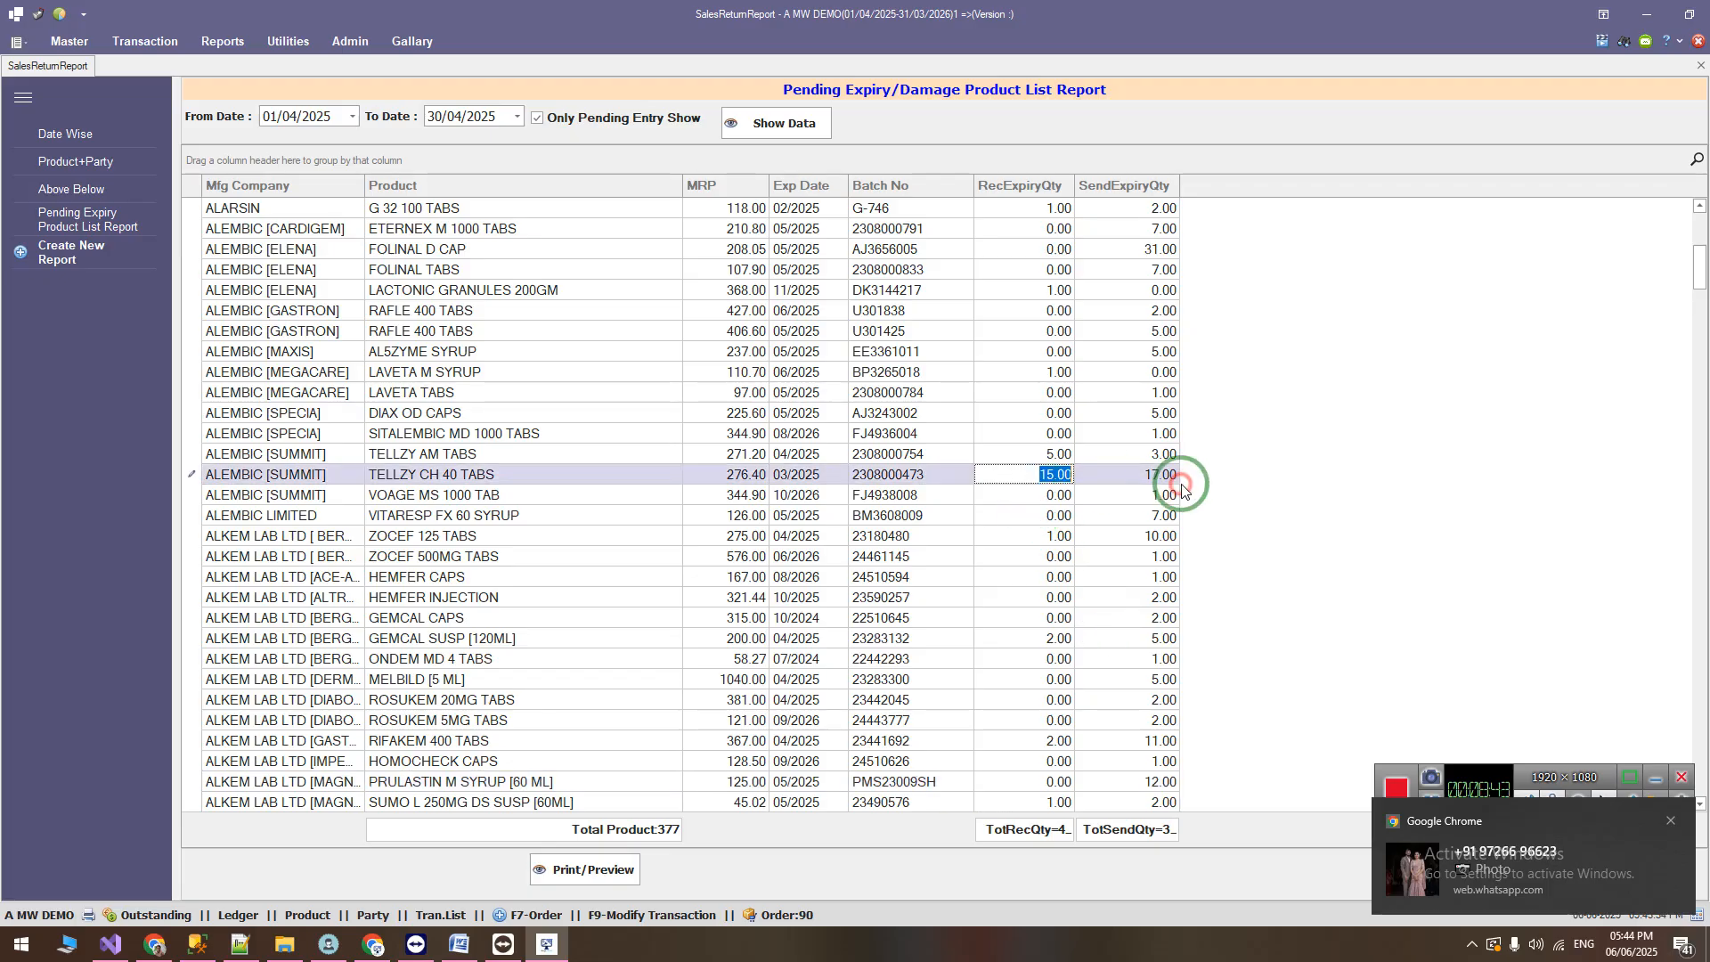
drag(1699, 269, 1703, 637)
click(1069, 536)
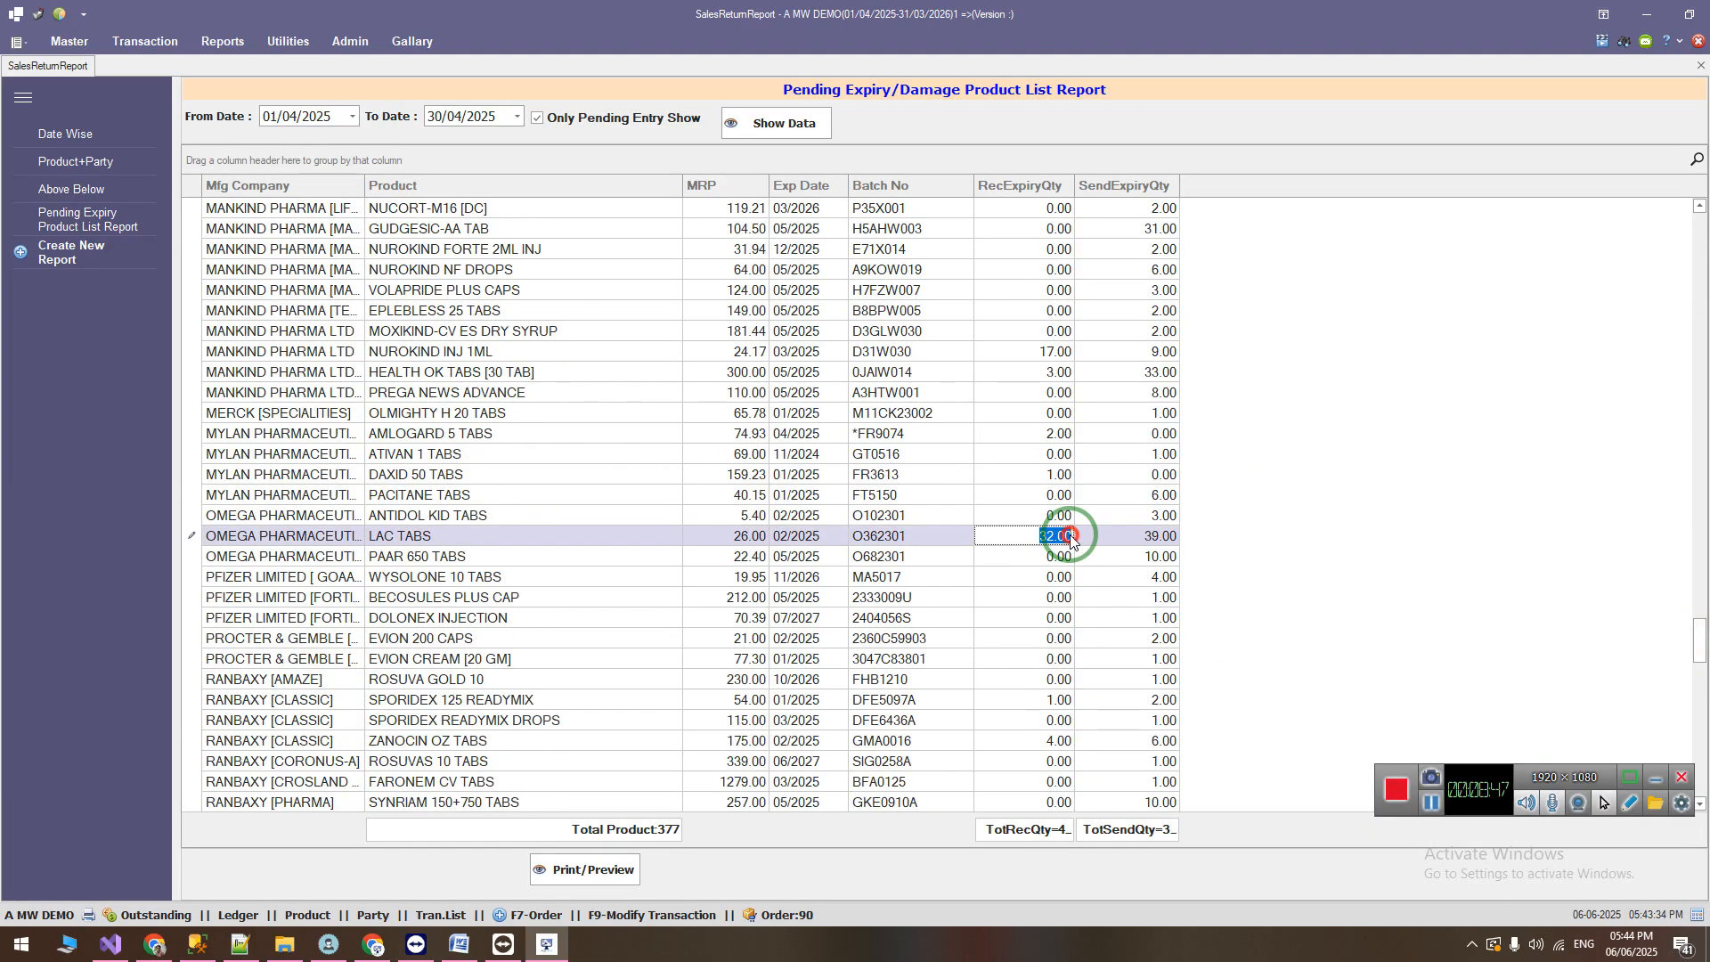
drag(1149, 537, 1192, 542)
key(Down)
key(Down)
key(Down)
key(Down)
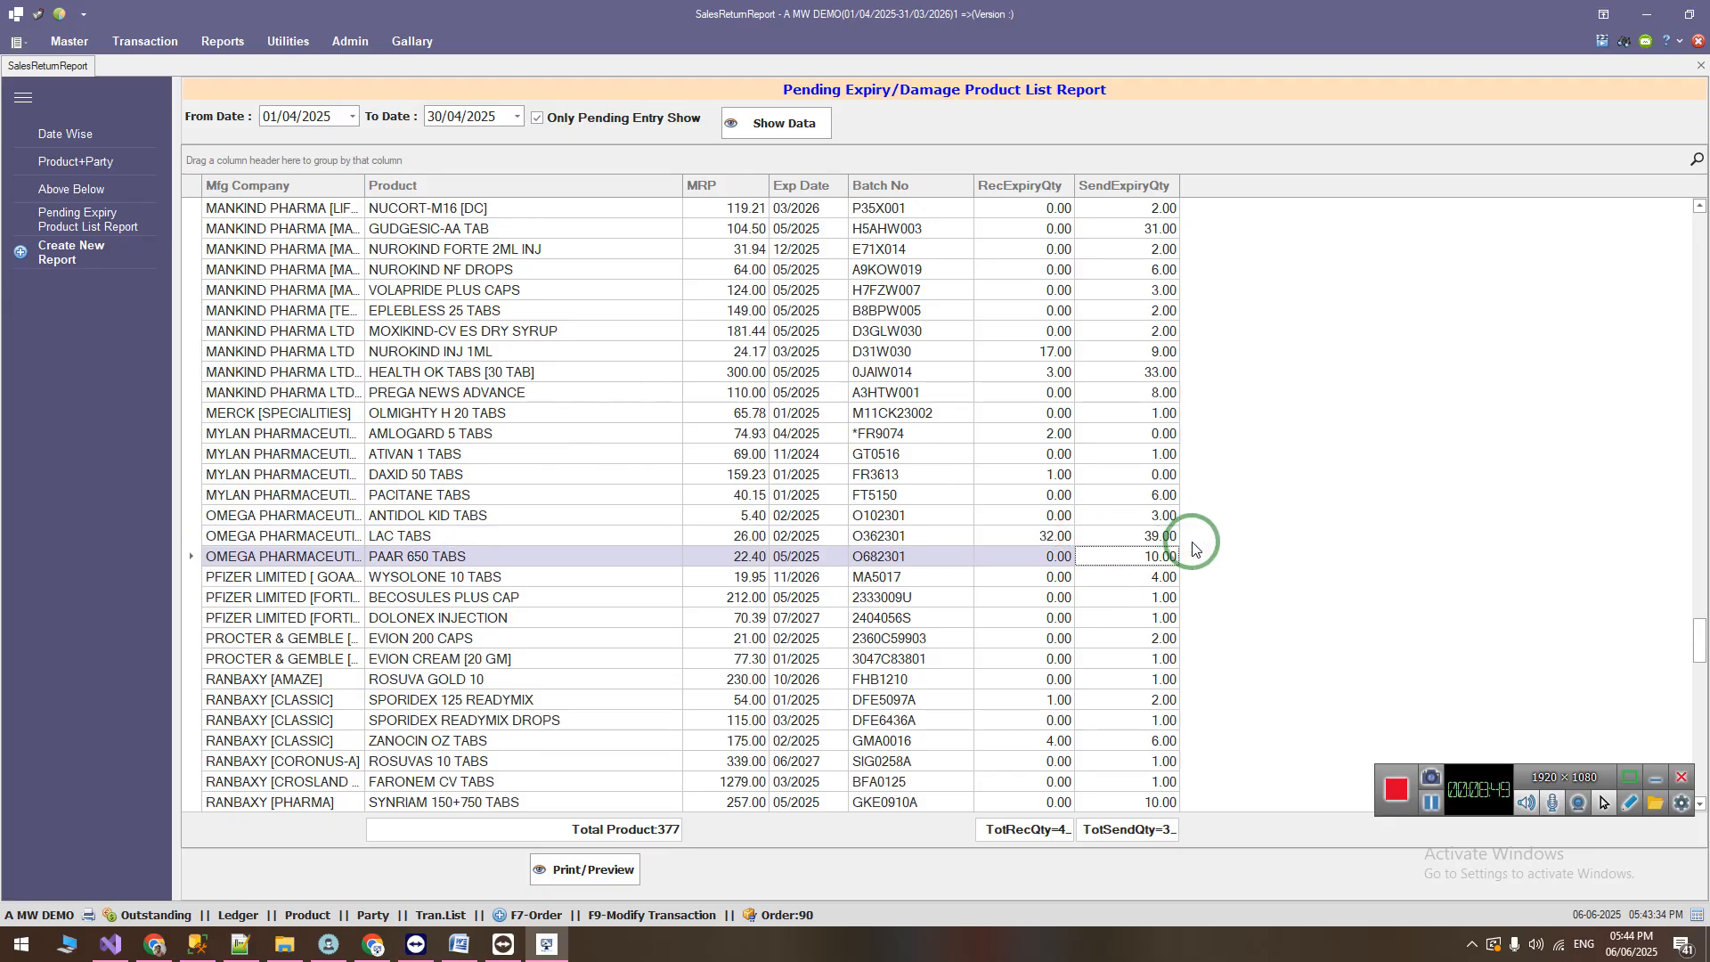
key(Down)
key(Down)
key(Down)
key(Down)
key(Down)
key(Down)
key(Down)
key(Down)
key(Down)
key(Down)
key(Down)
key(Down)
key(Down)
key(Down)
key(Down)
key(Down)
key(Down)
key(Down)
key(Down)
key(Down)
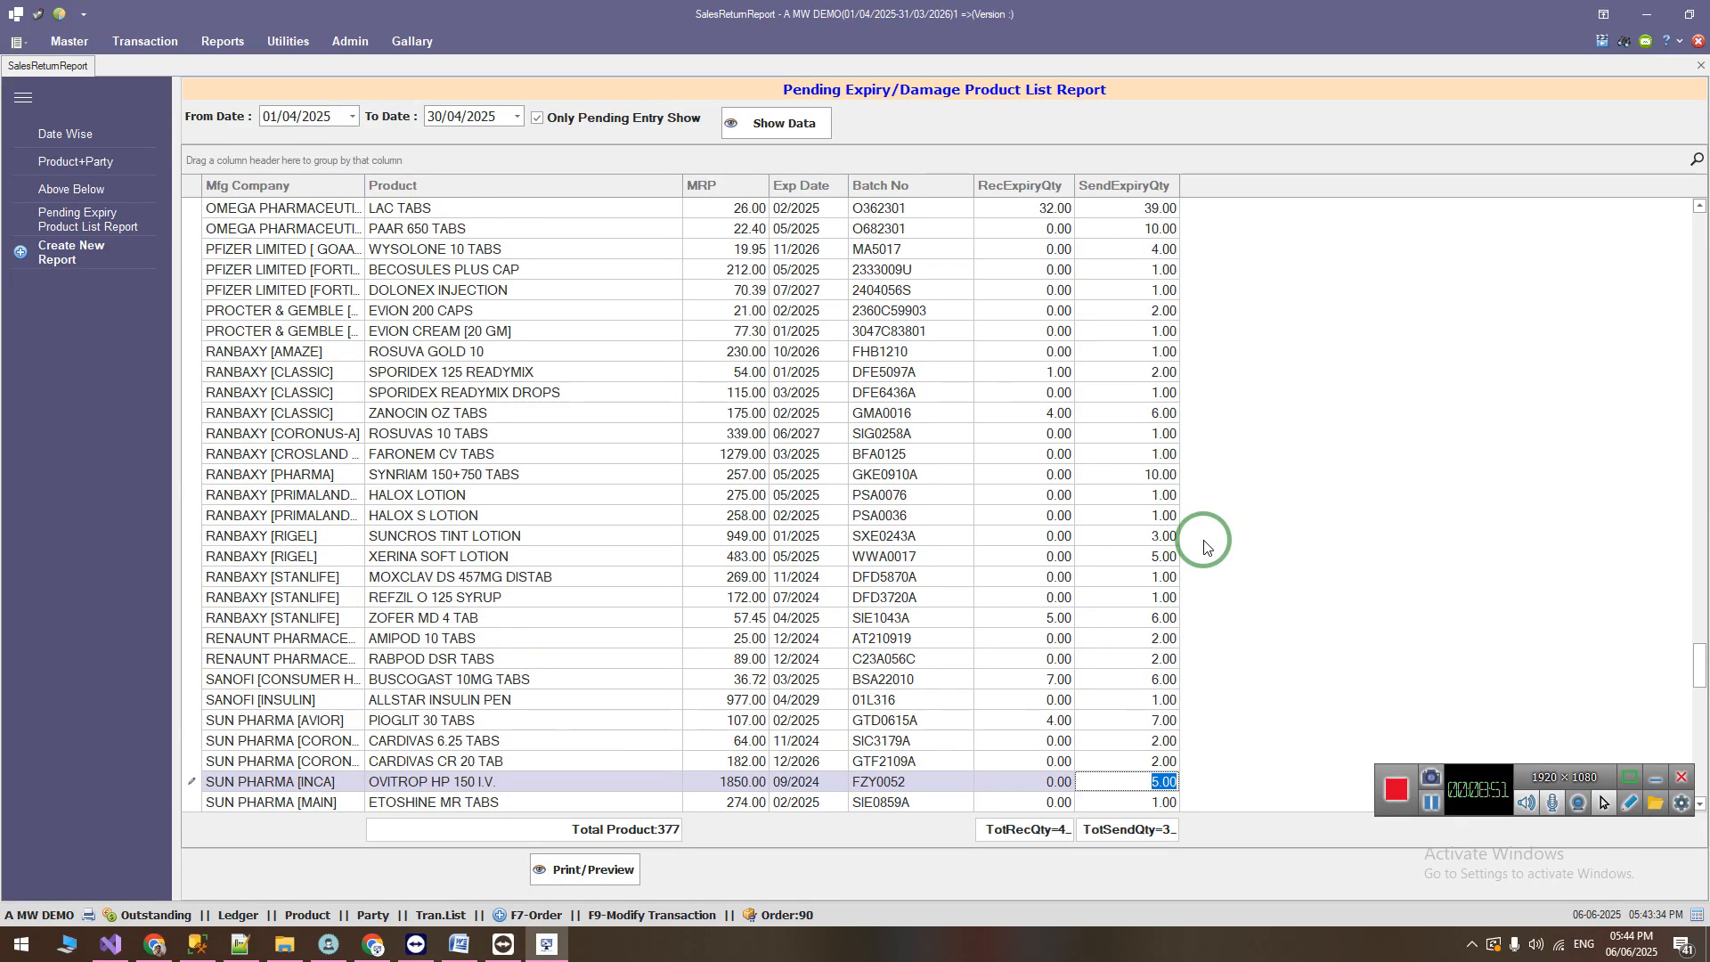
scroll(1705, 621, down, 20)
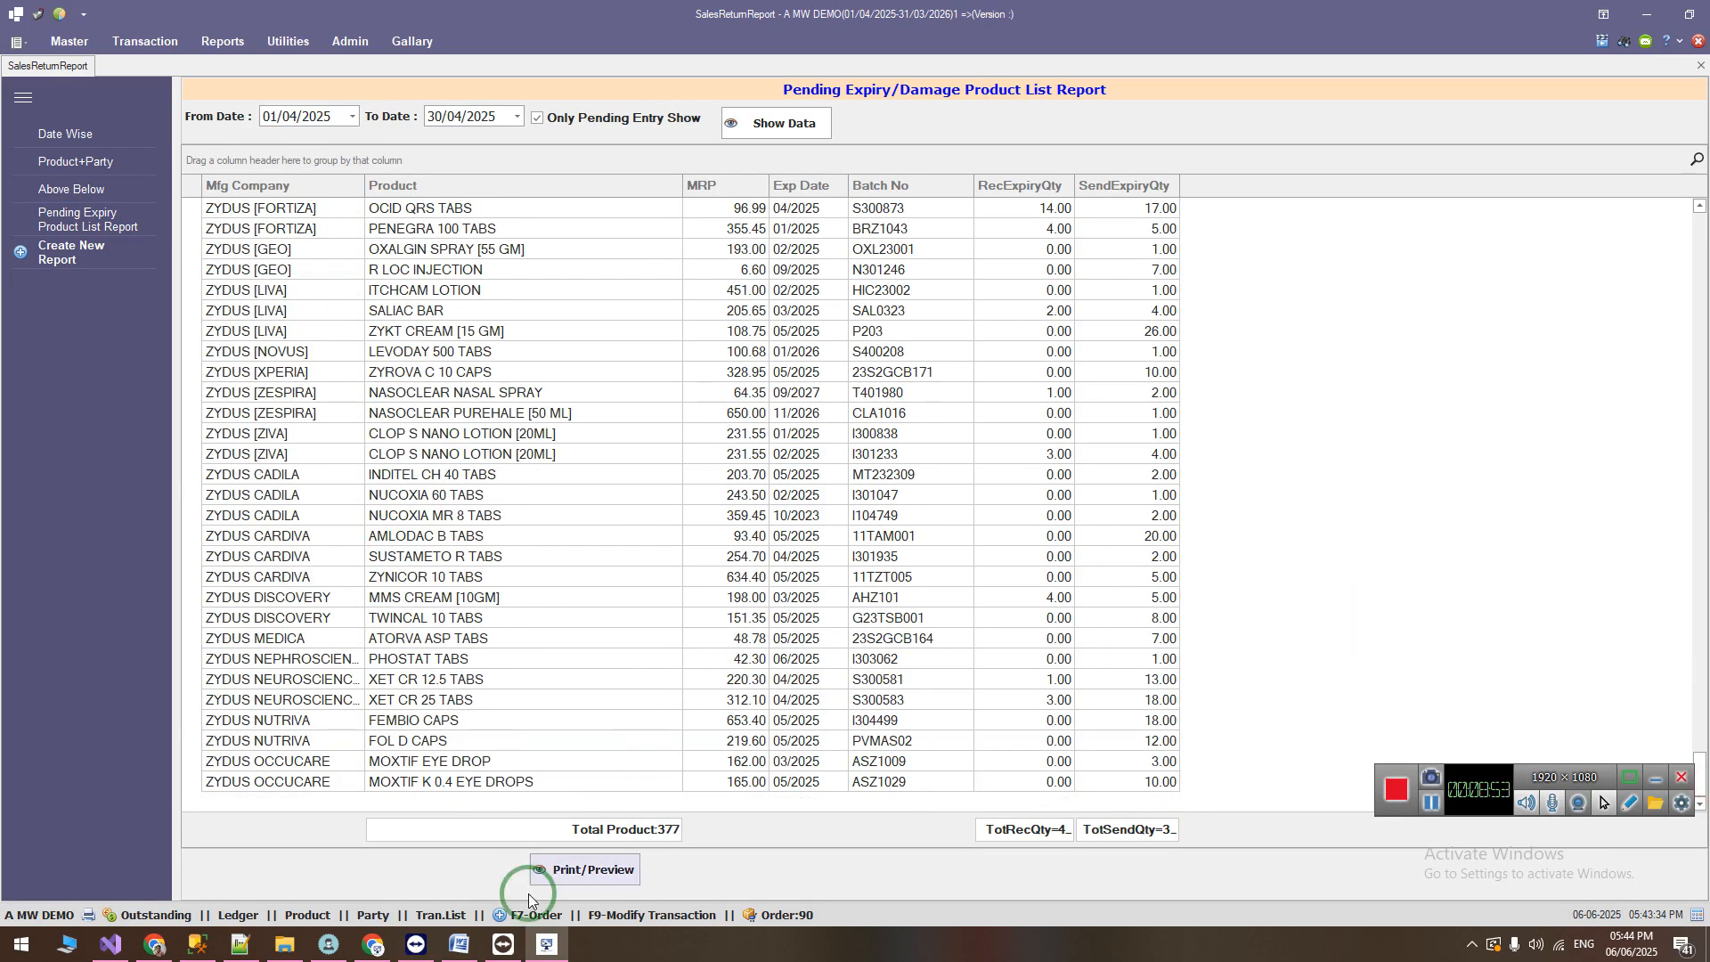
Step: Switch to the Word change list and highlight the item adding the "Allow only selected party purchase" option in purchase return
click(460, 944)
drag(415, 604, 1094, 595)
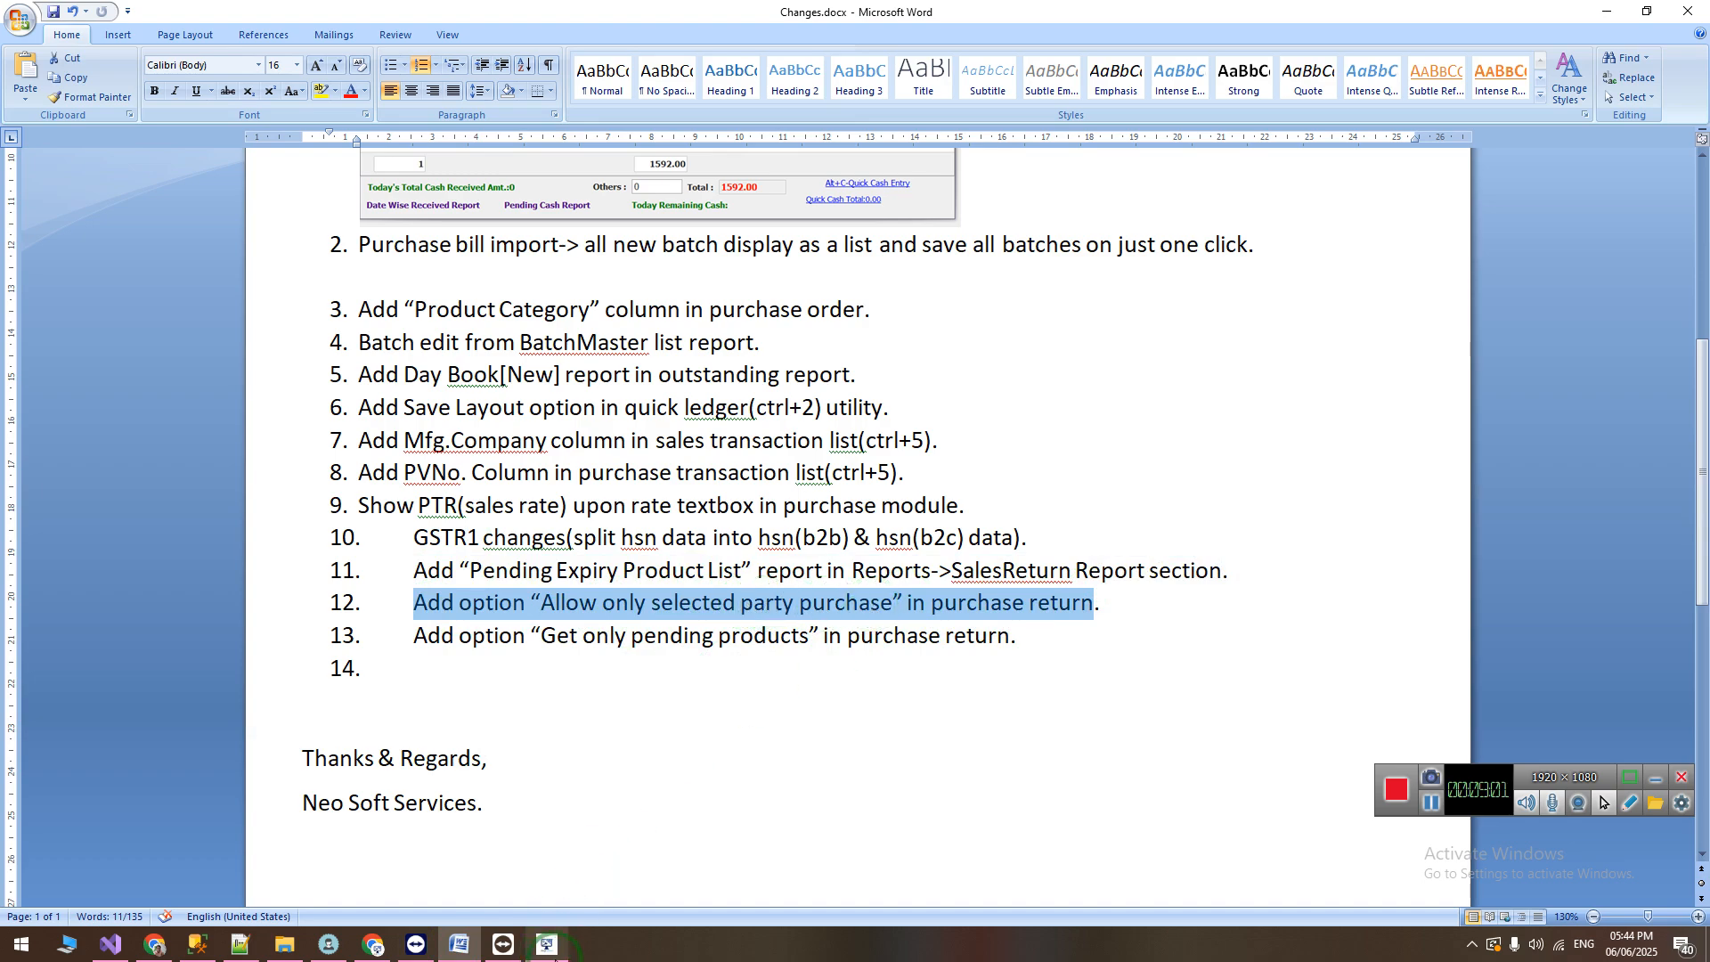
Step: Return to the billing software and open a new purchase return entry
click(547, 944)
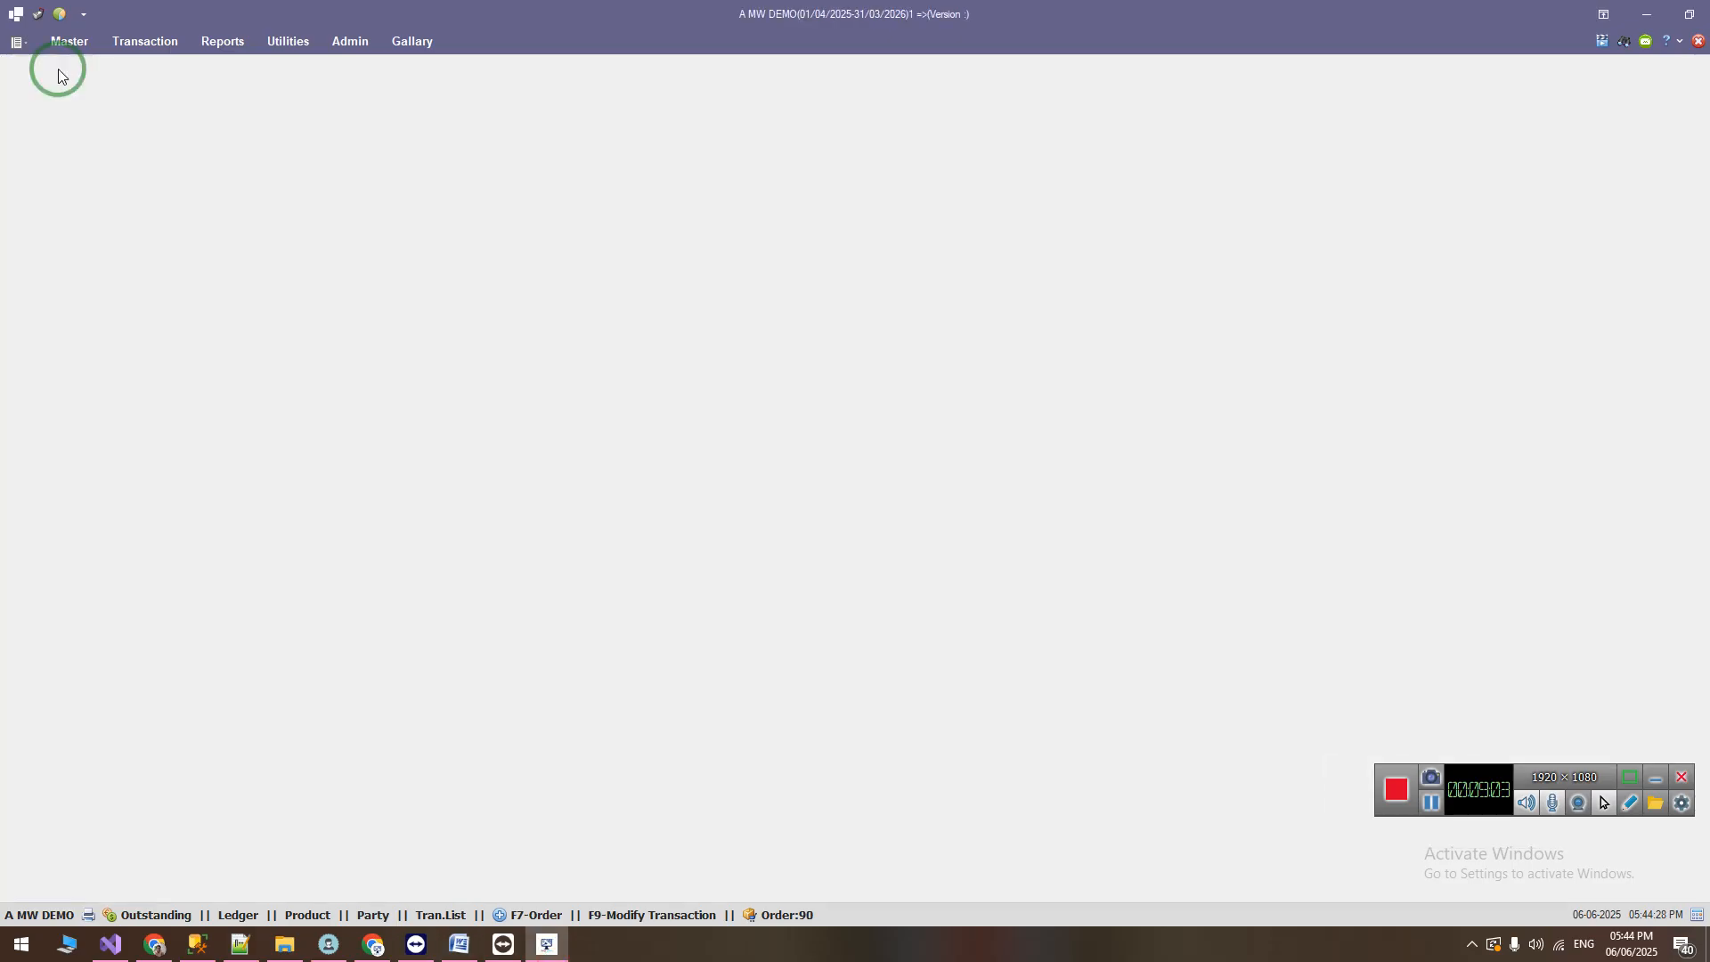
click(145, 41)
click(370, 110)
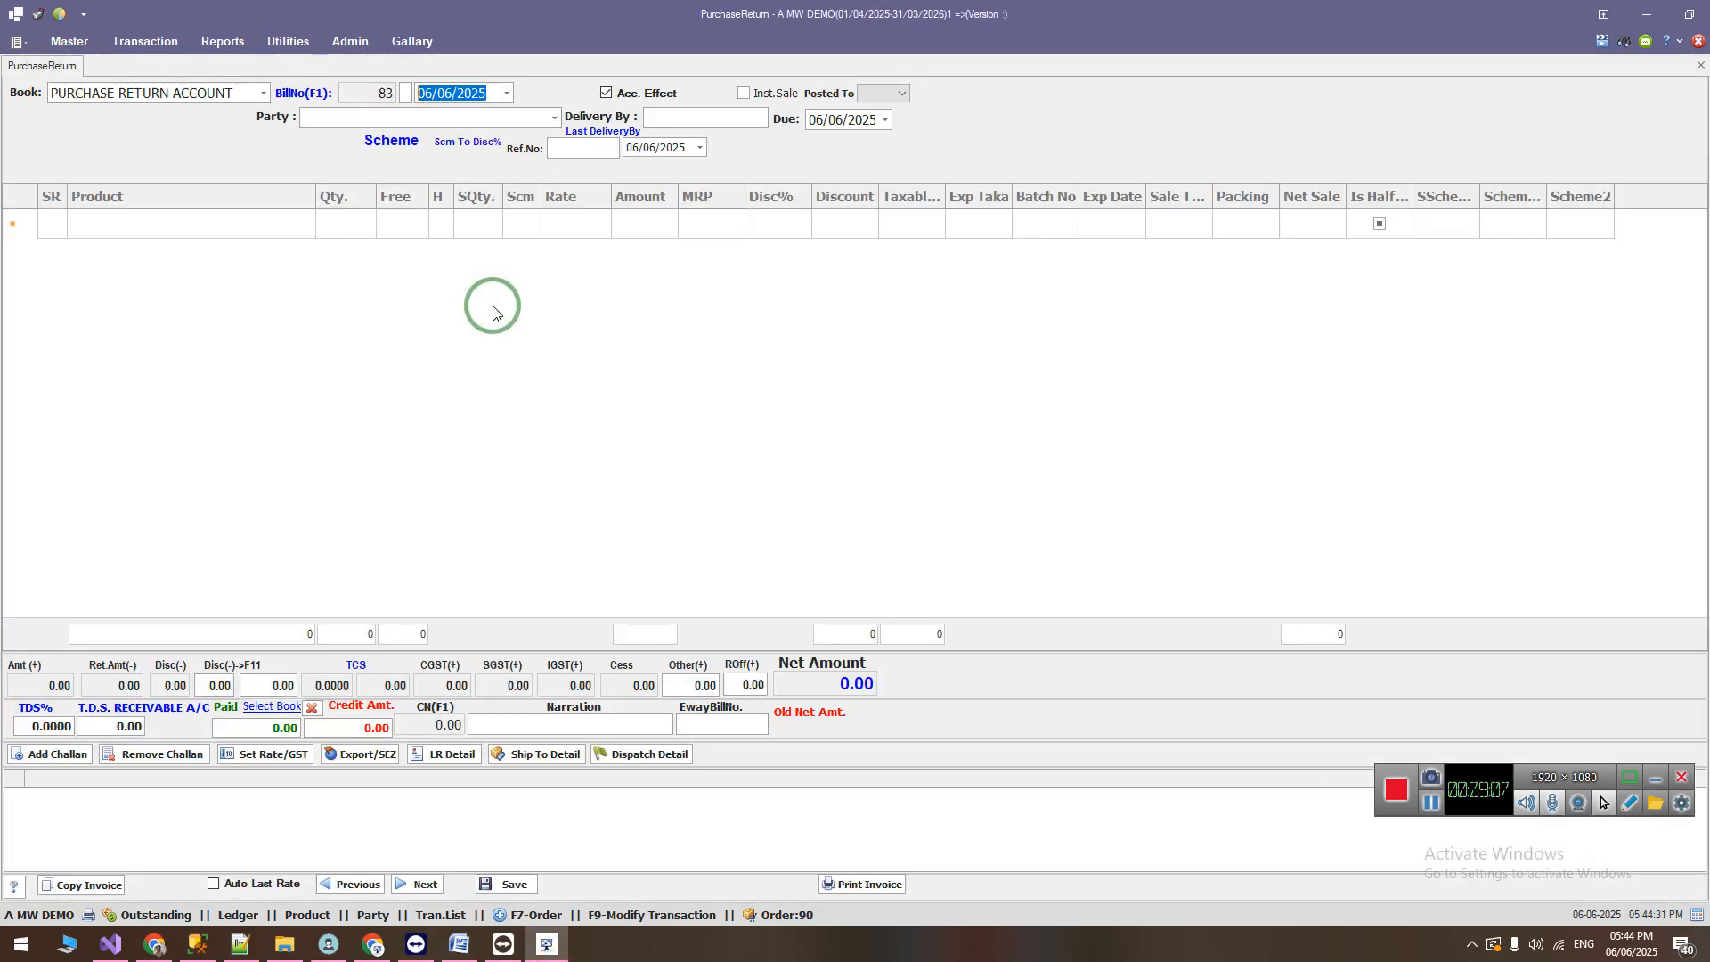
Step: Choose A J MEDICAL [KAMREJ] as the purchase return party and agree to collect data from sales return
key(Return)
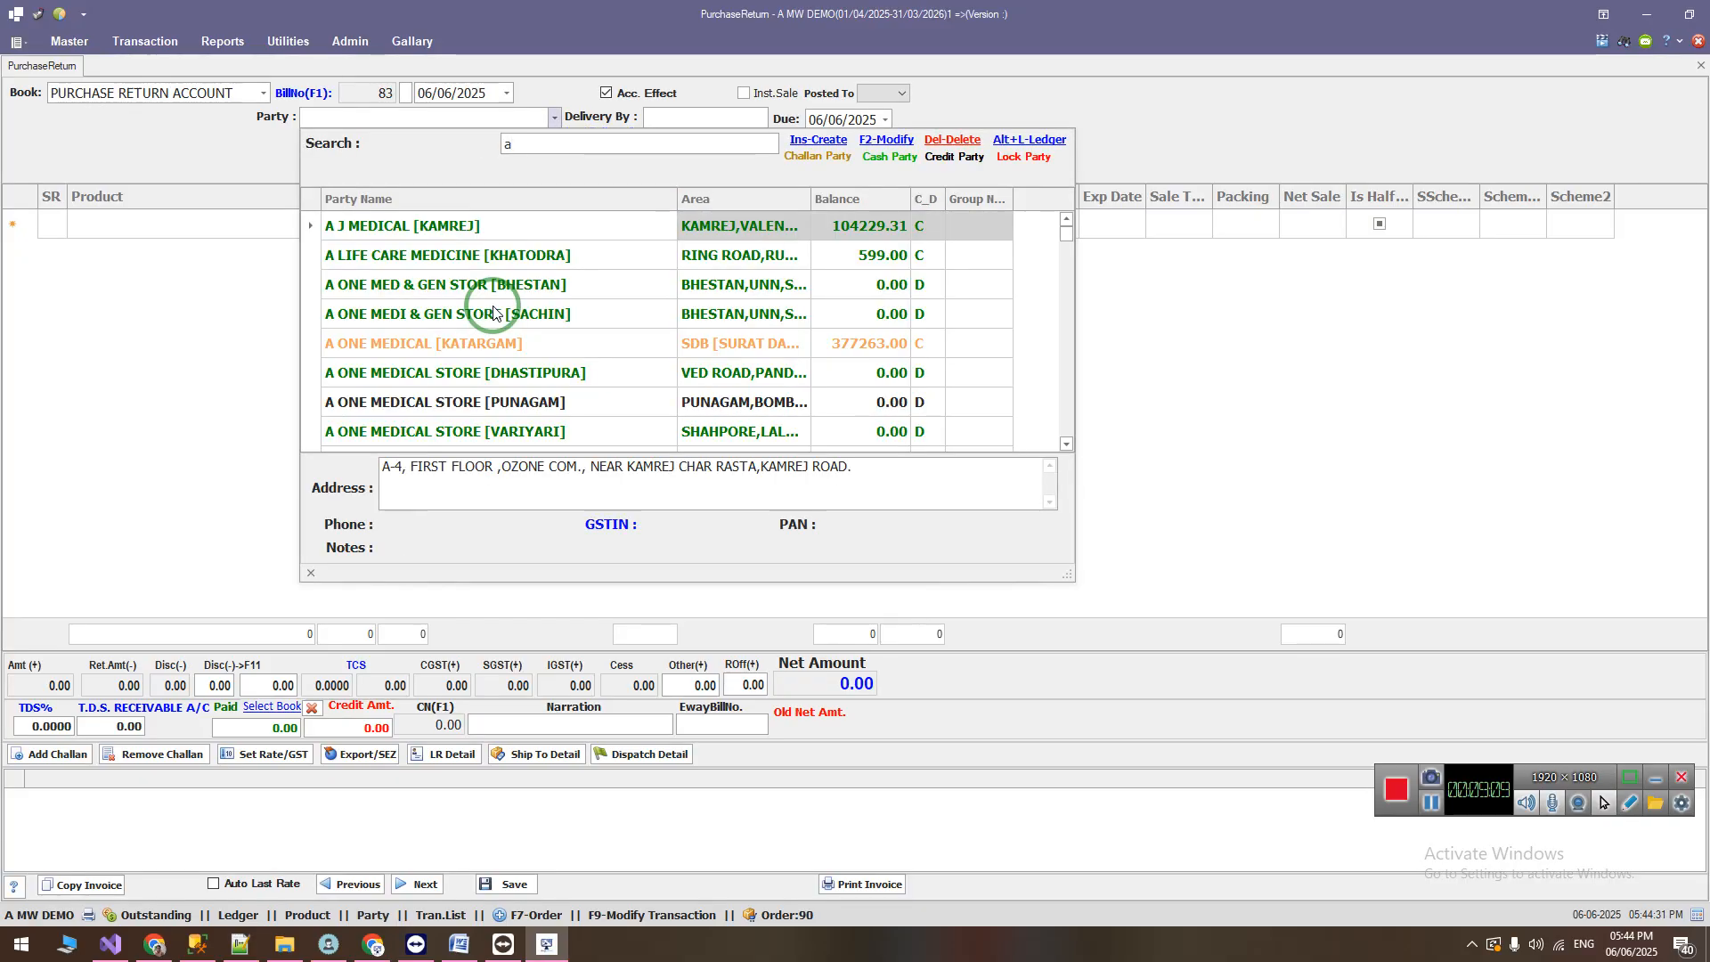
key(Down)
key(Up)
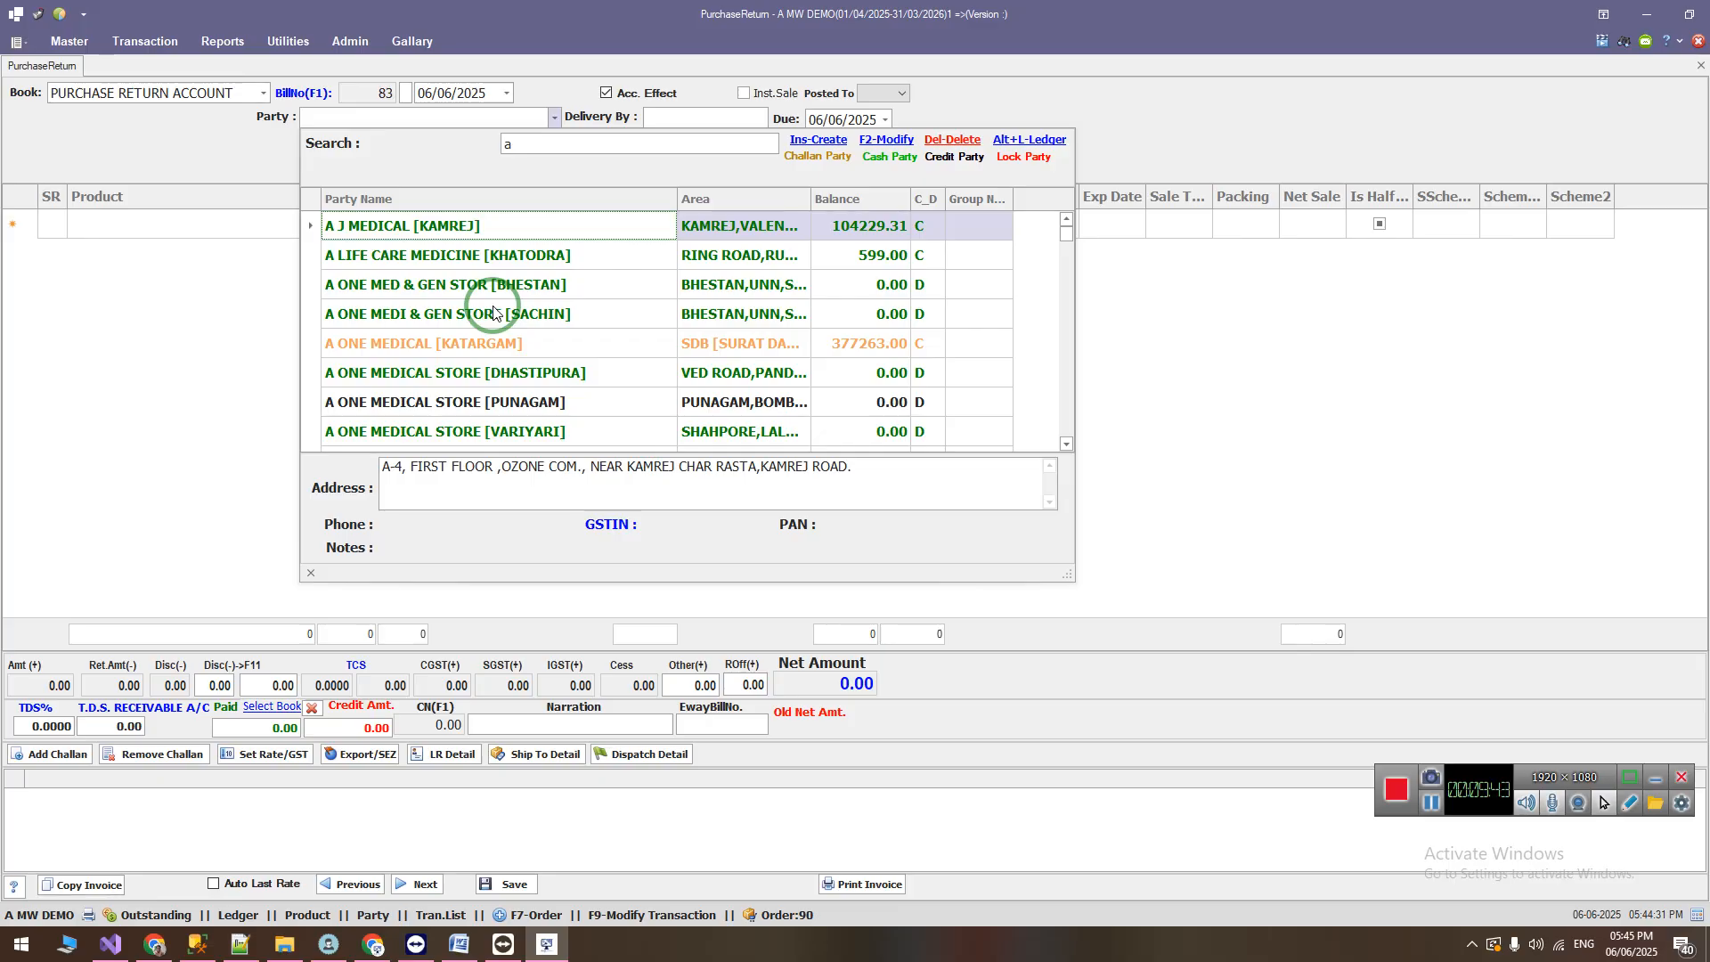
key(Down)
key(Down)
key(Up)
key(Up)
key(Return)
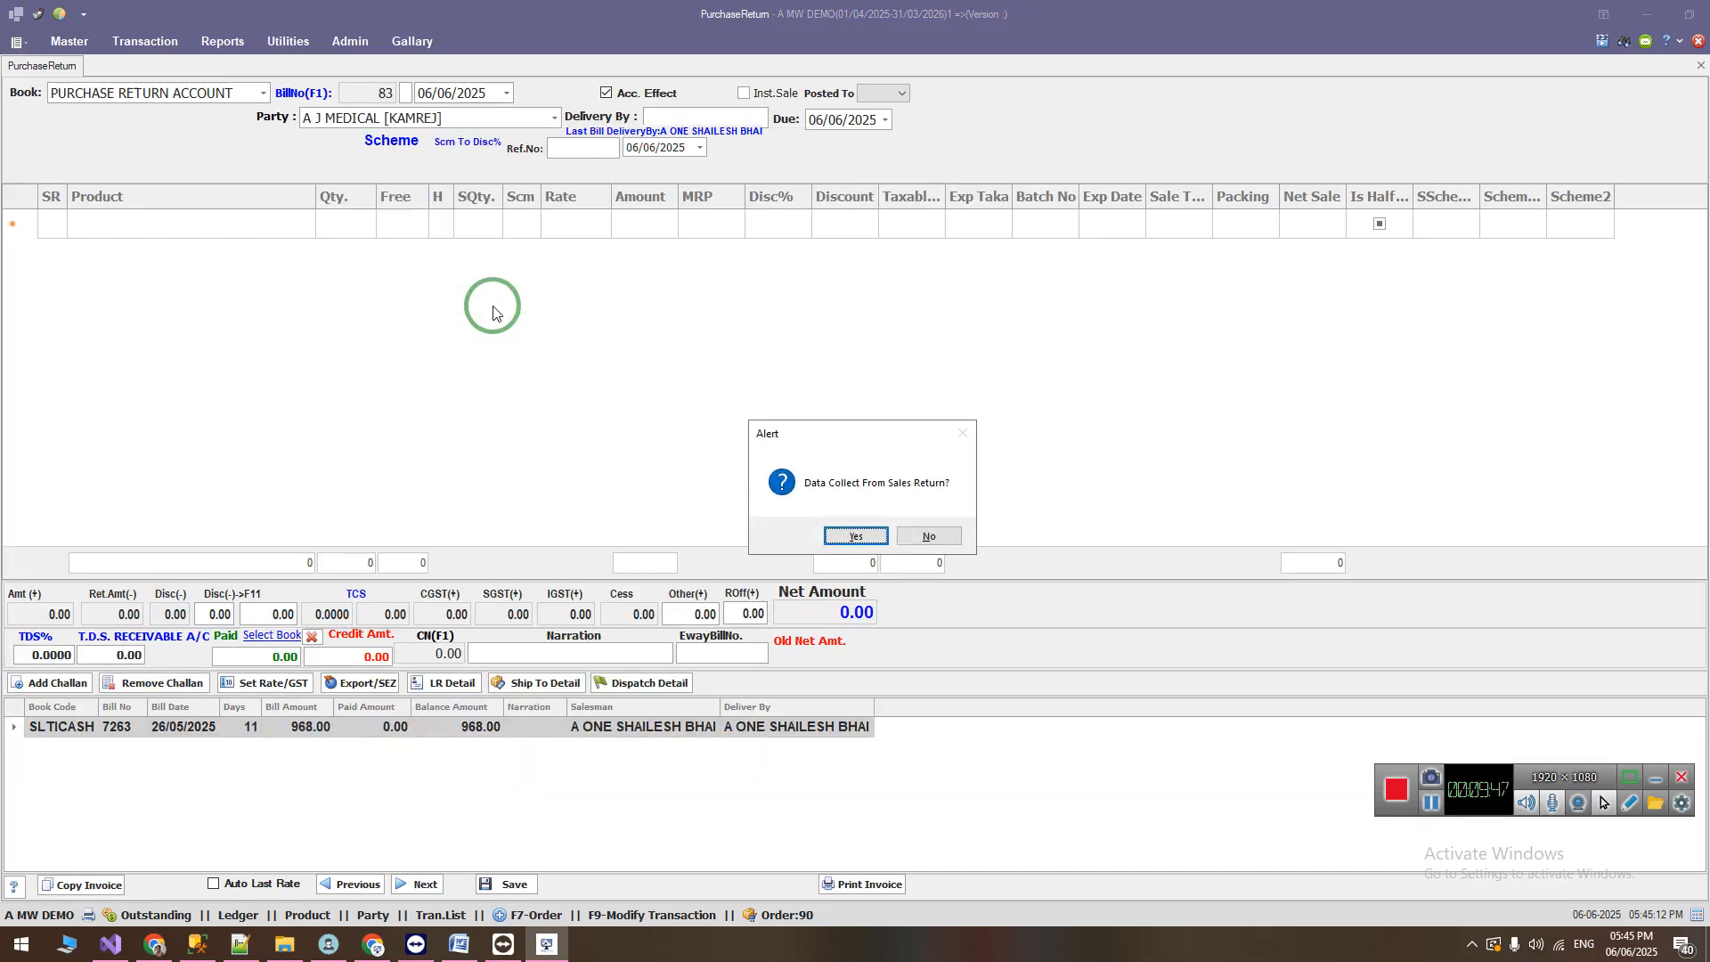
click(853, 536)
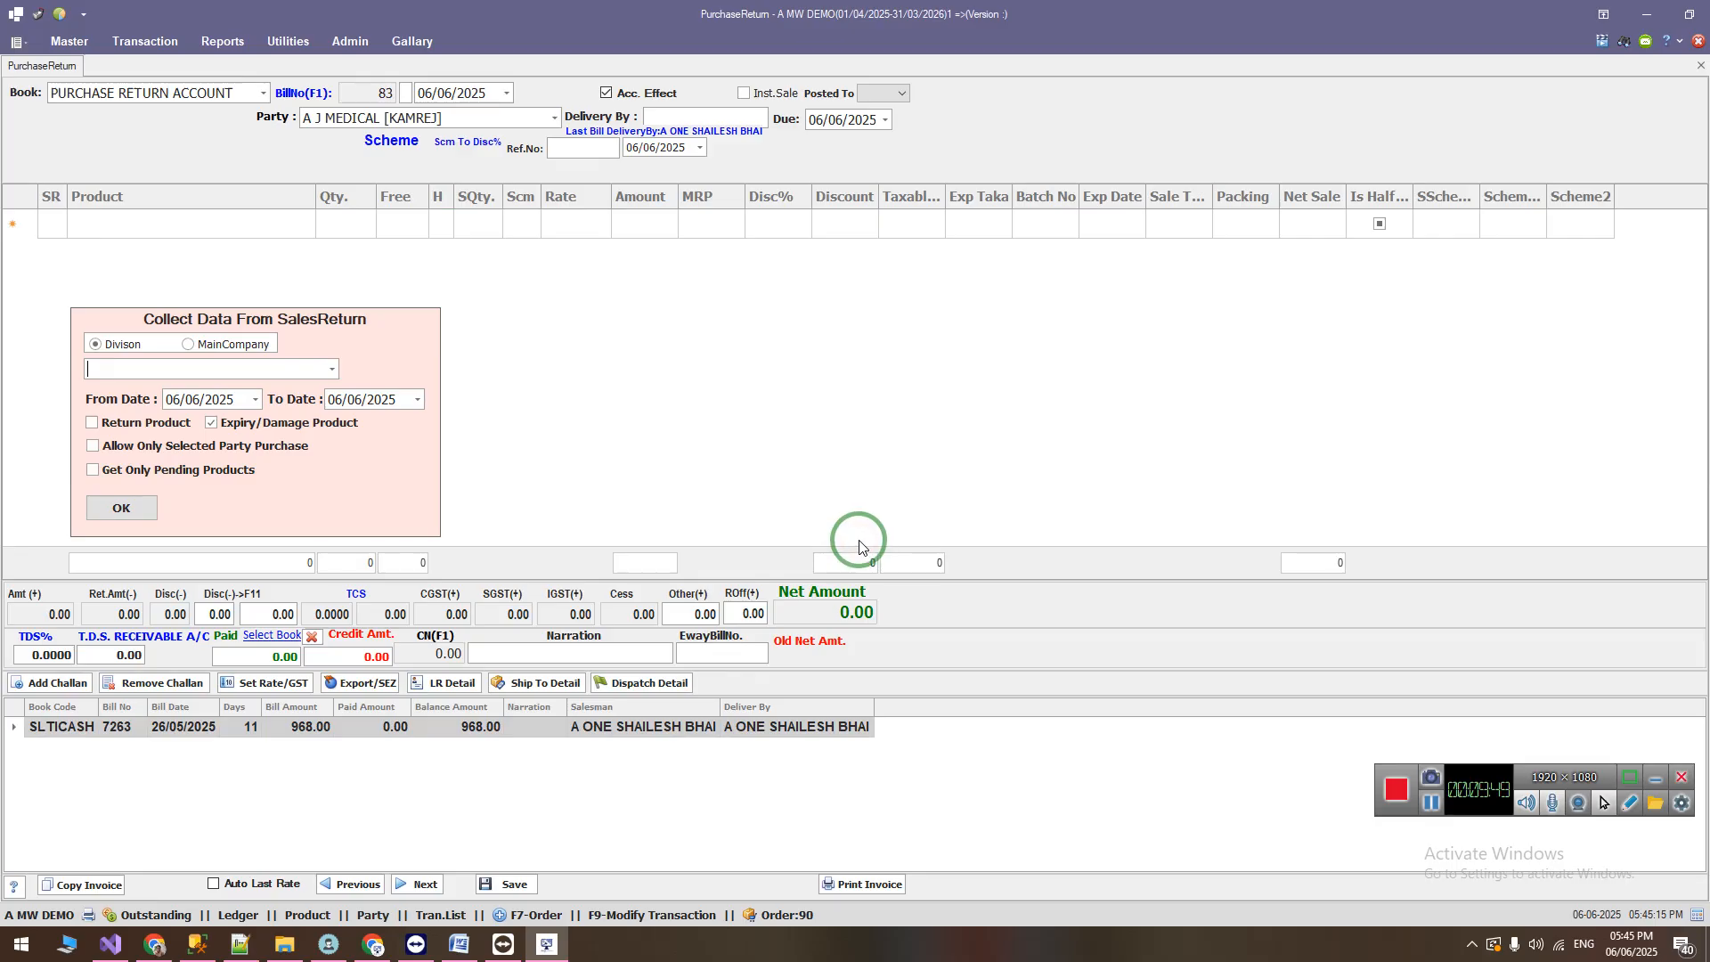
Step: Enable Allow Only Selected Party Purchase for the sales return data collection and point out the division and date fields
click(291, 454)
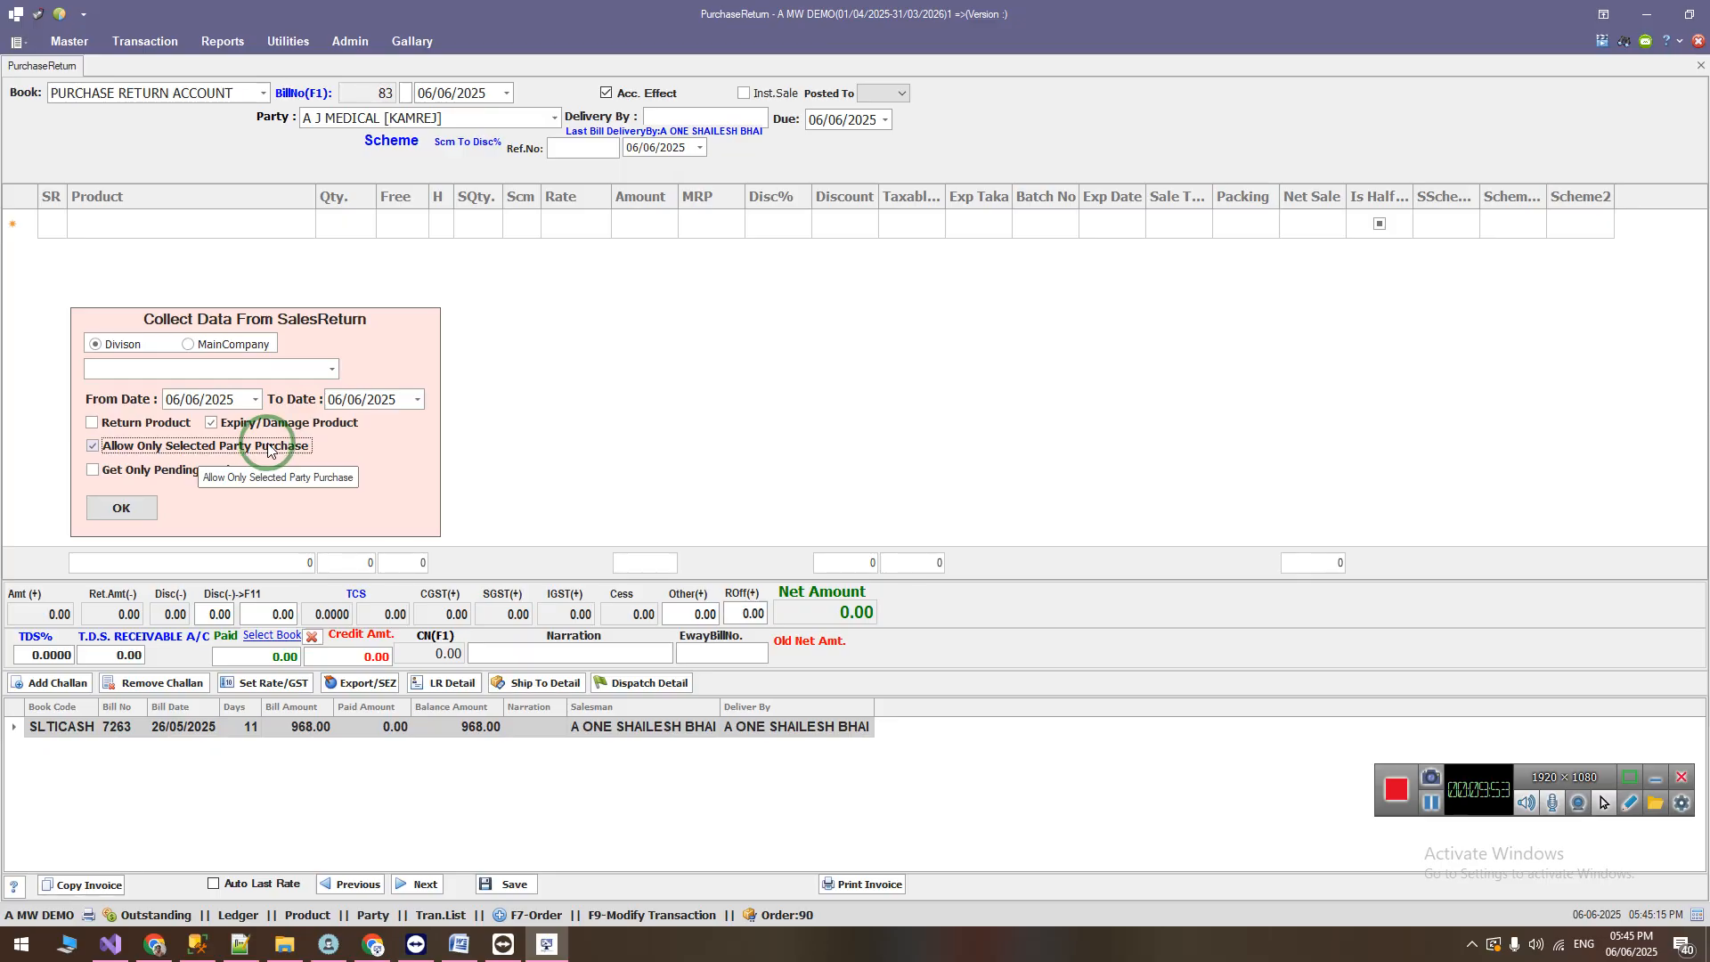
click(201, 368)
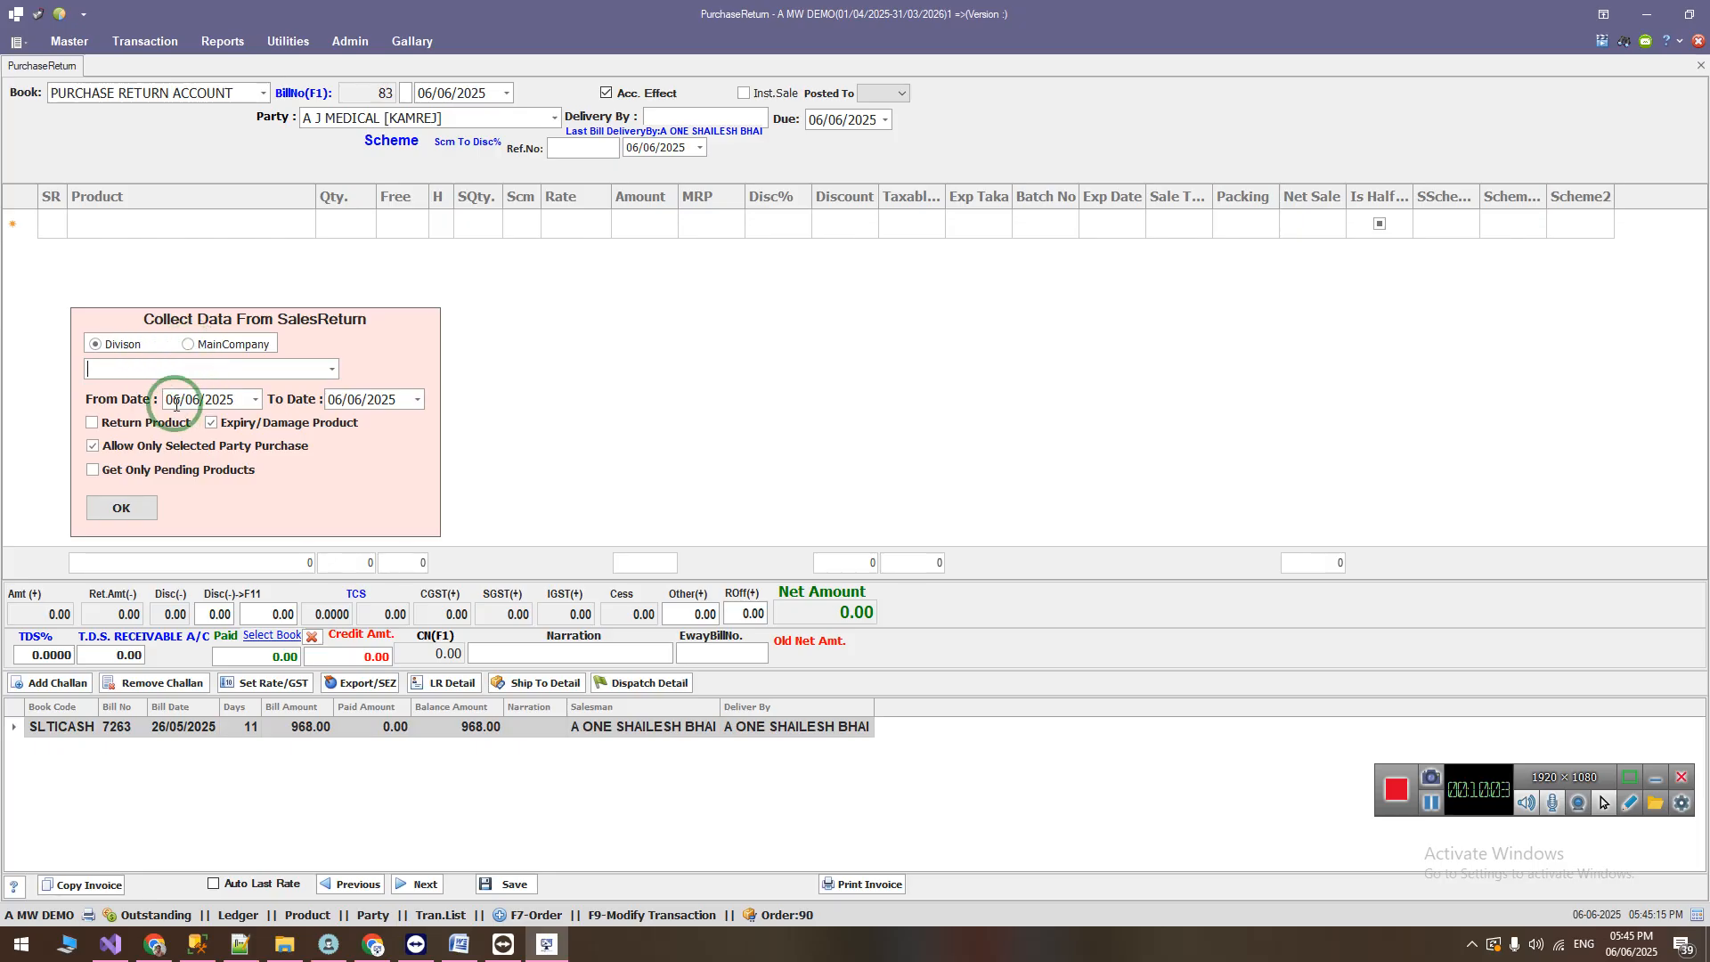
click(335, 399)
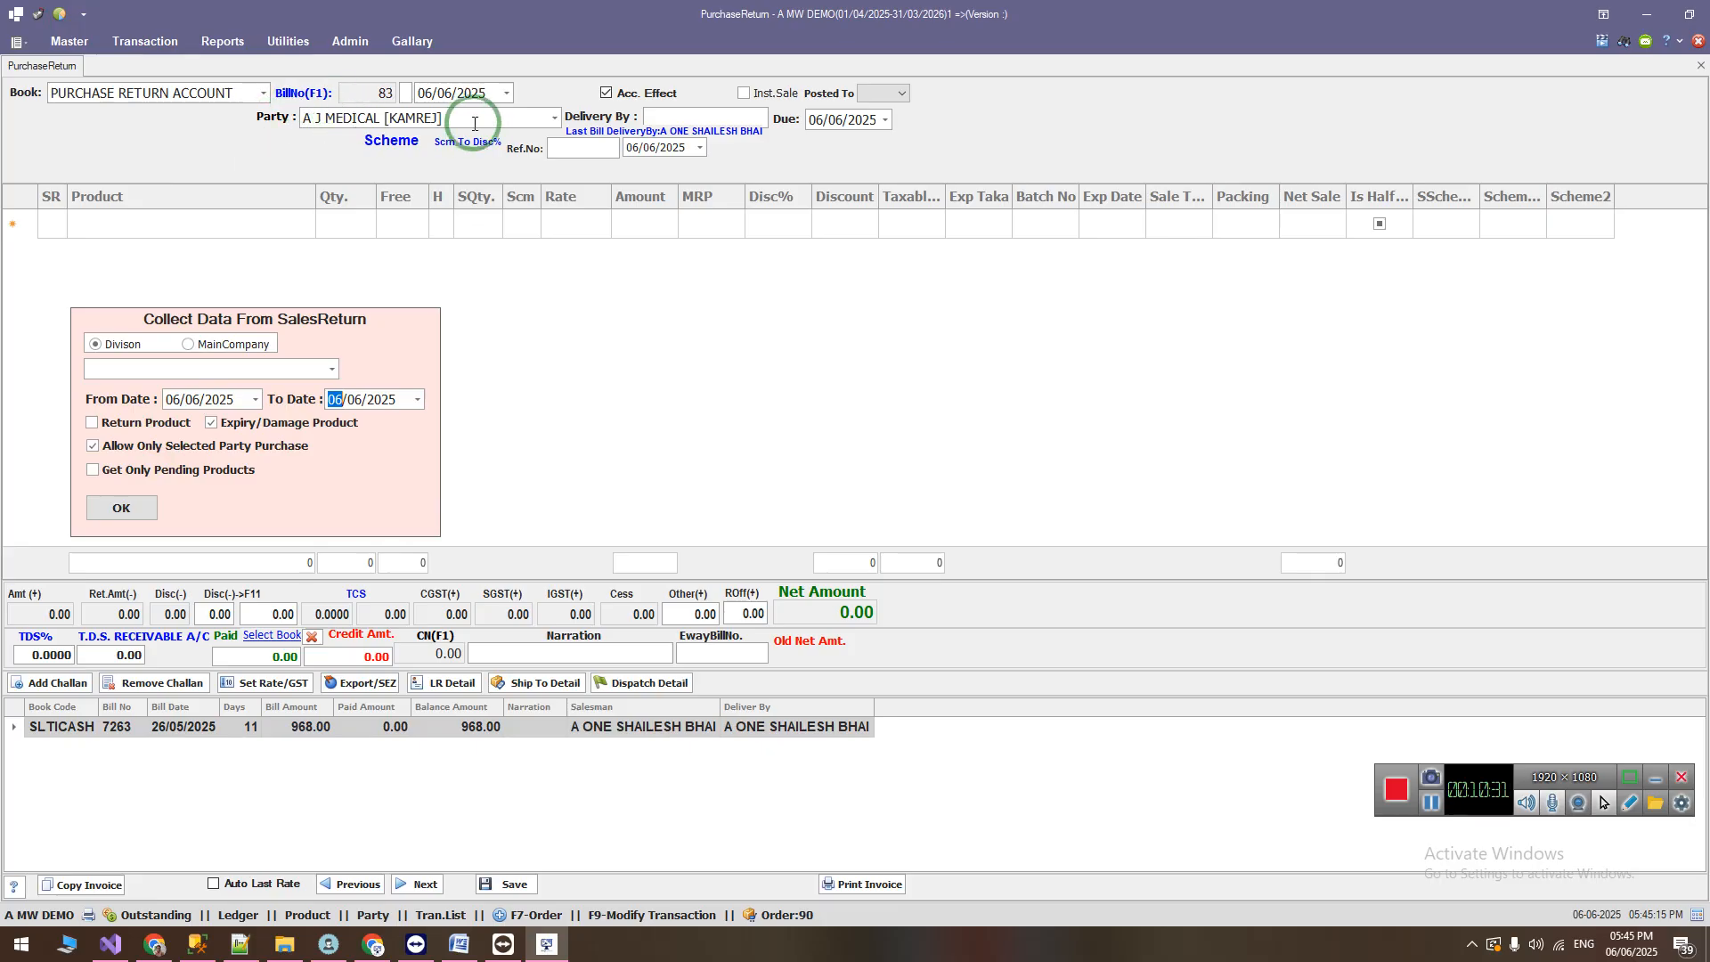
double_click(132, 446)
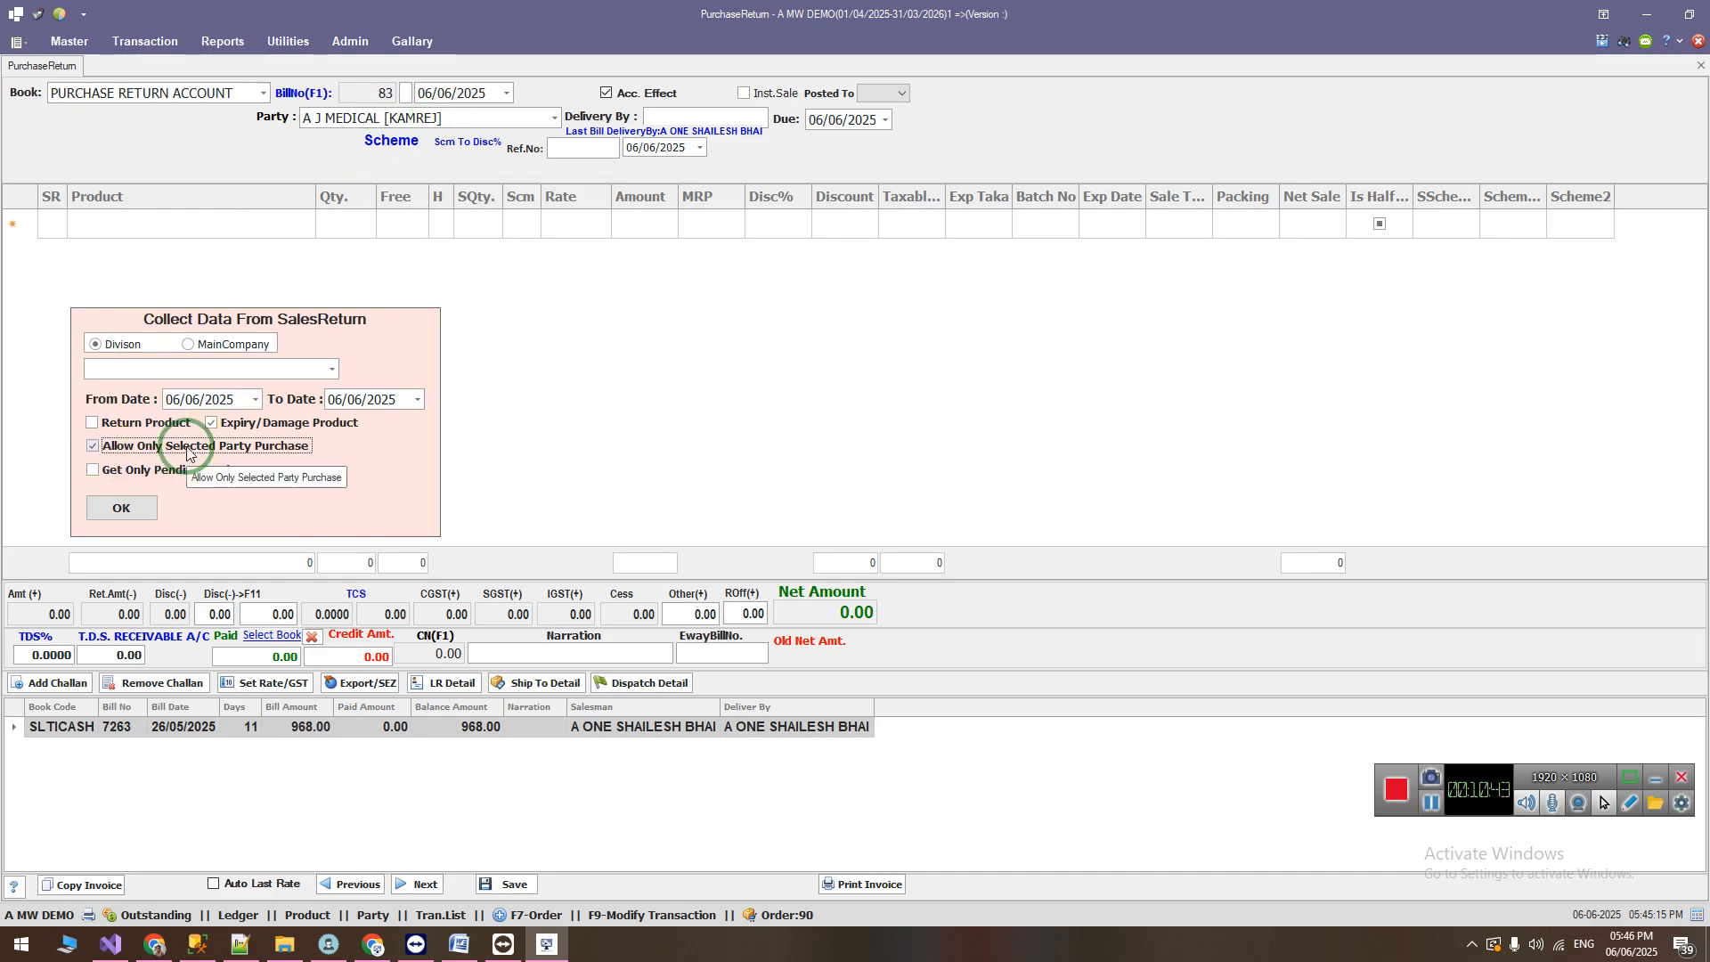
Step: Highlight the "Get only pending products" item in the Word change list and return to the billing software
click(459, 944)
drag(458, 638, 1230, 664)
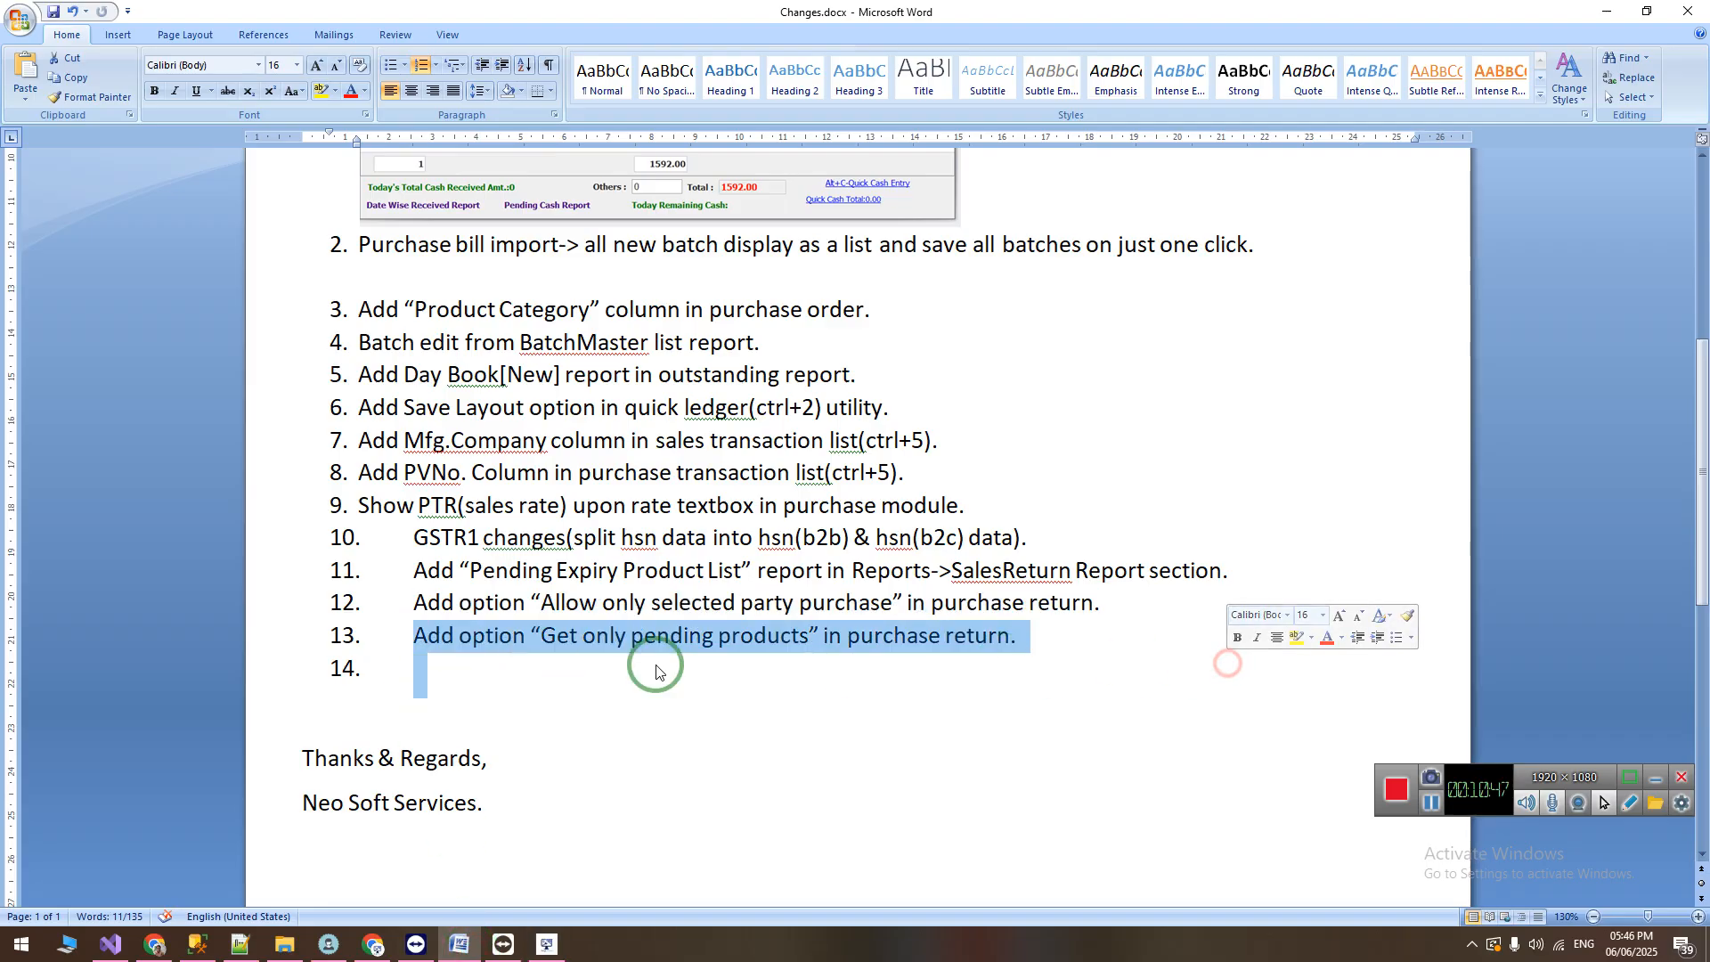
click(545, 947)
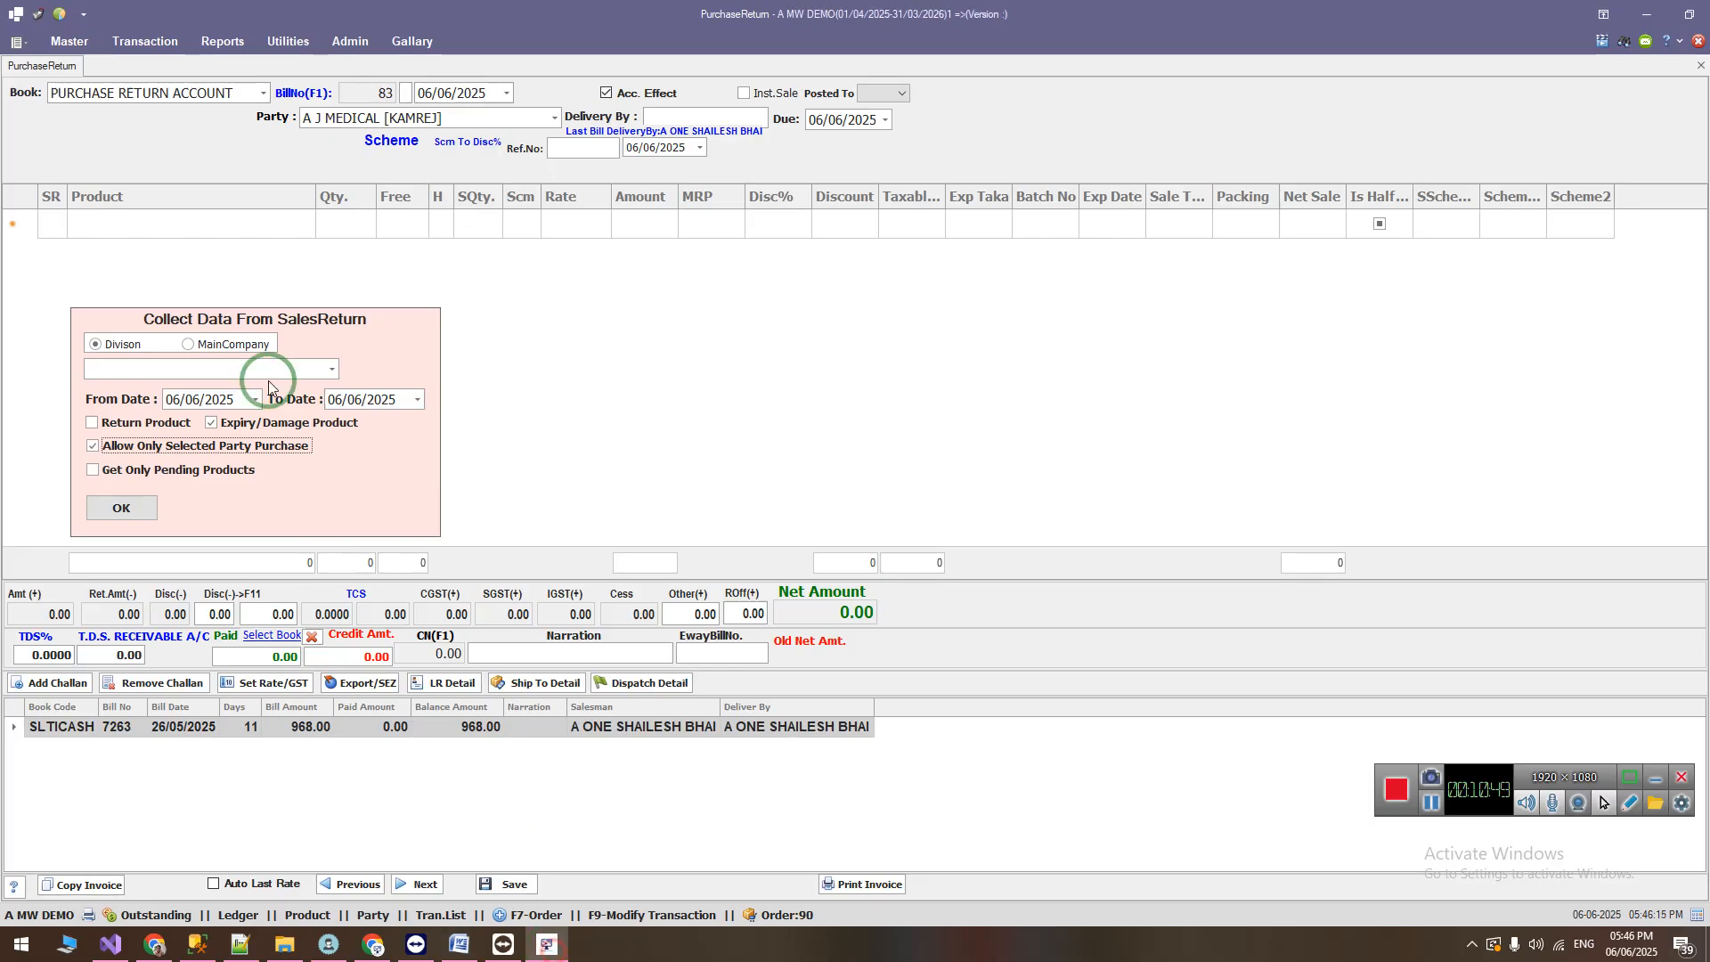
Step: Enable Get Only Pending Products alongside Allow Only Selected Party Purchase and set the collection's From Date to 01/04/2025
click(94, 473)
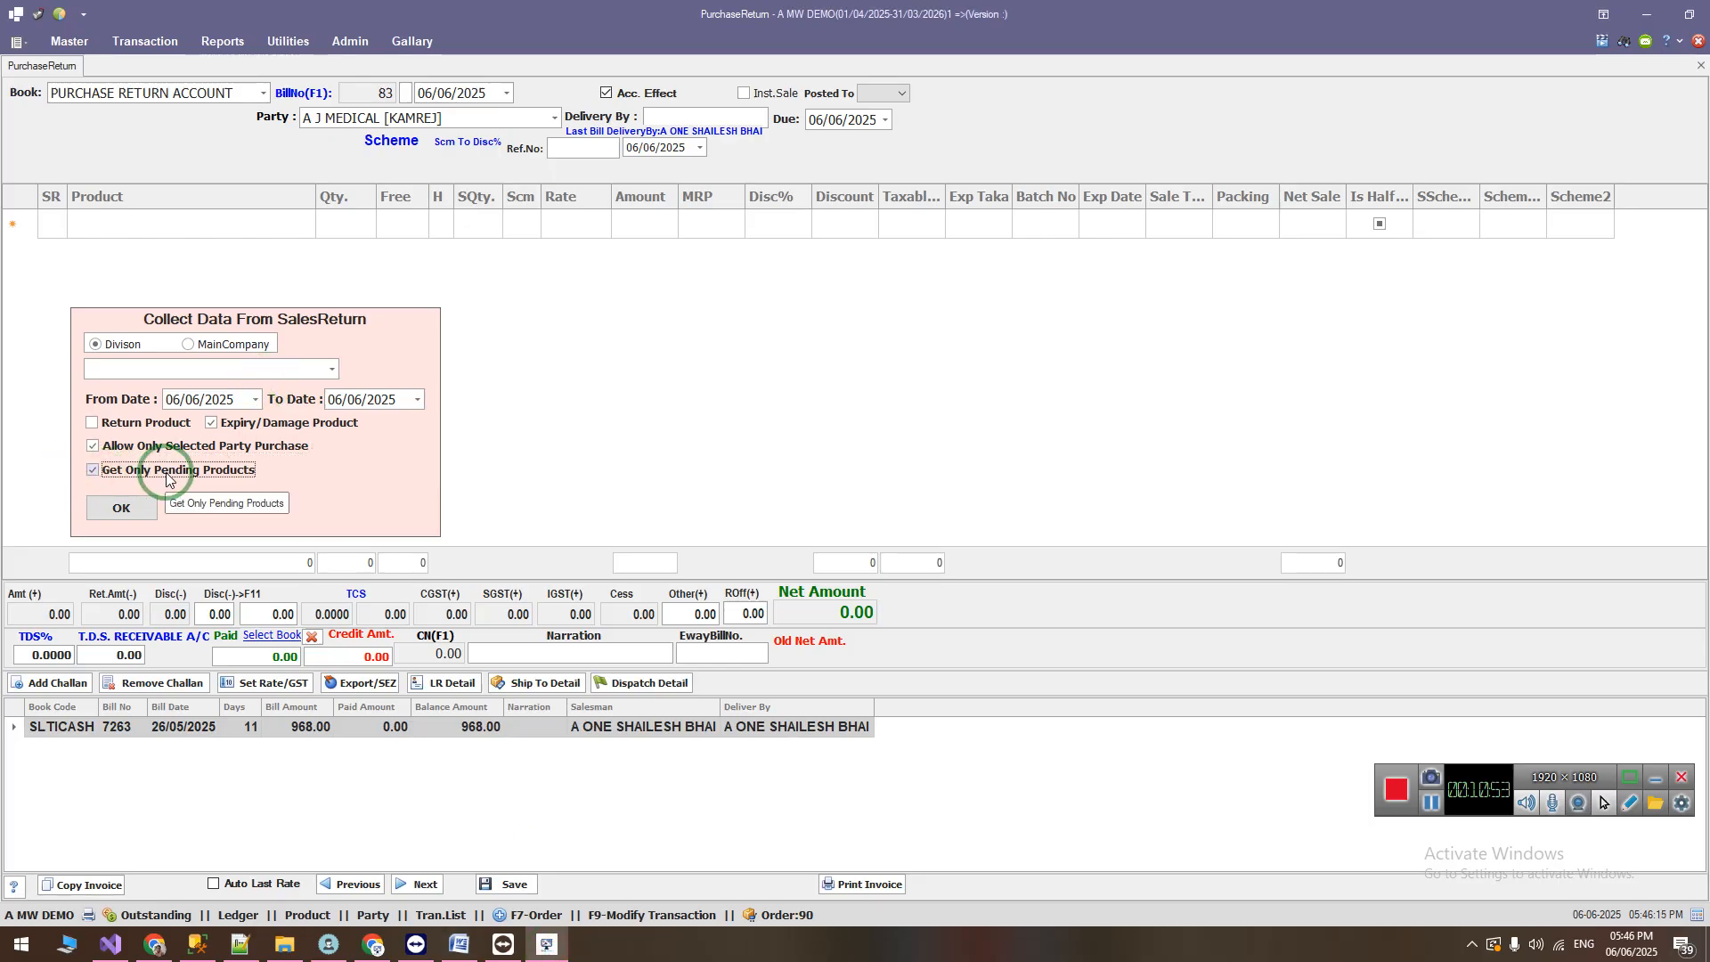
click(171, 399)
text(0104)
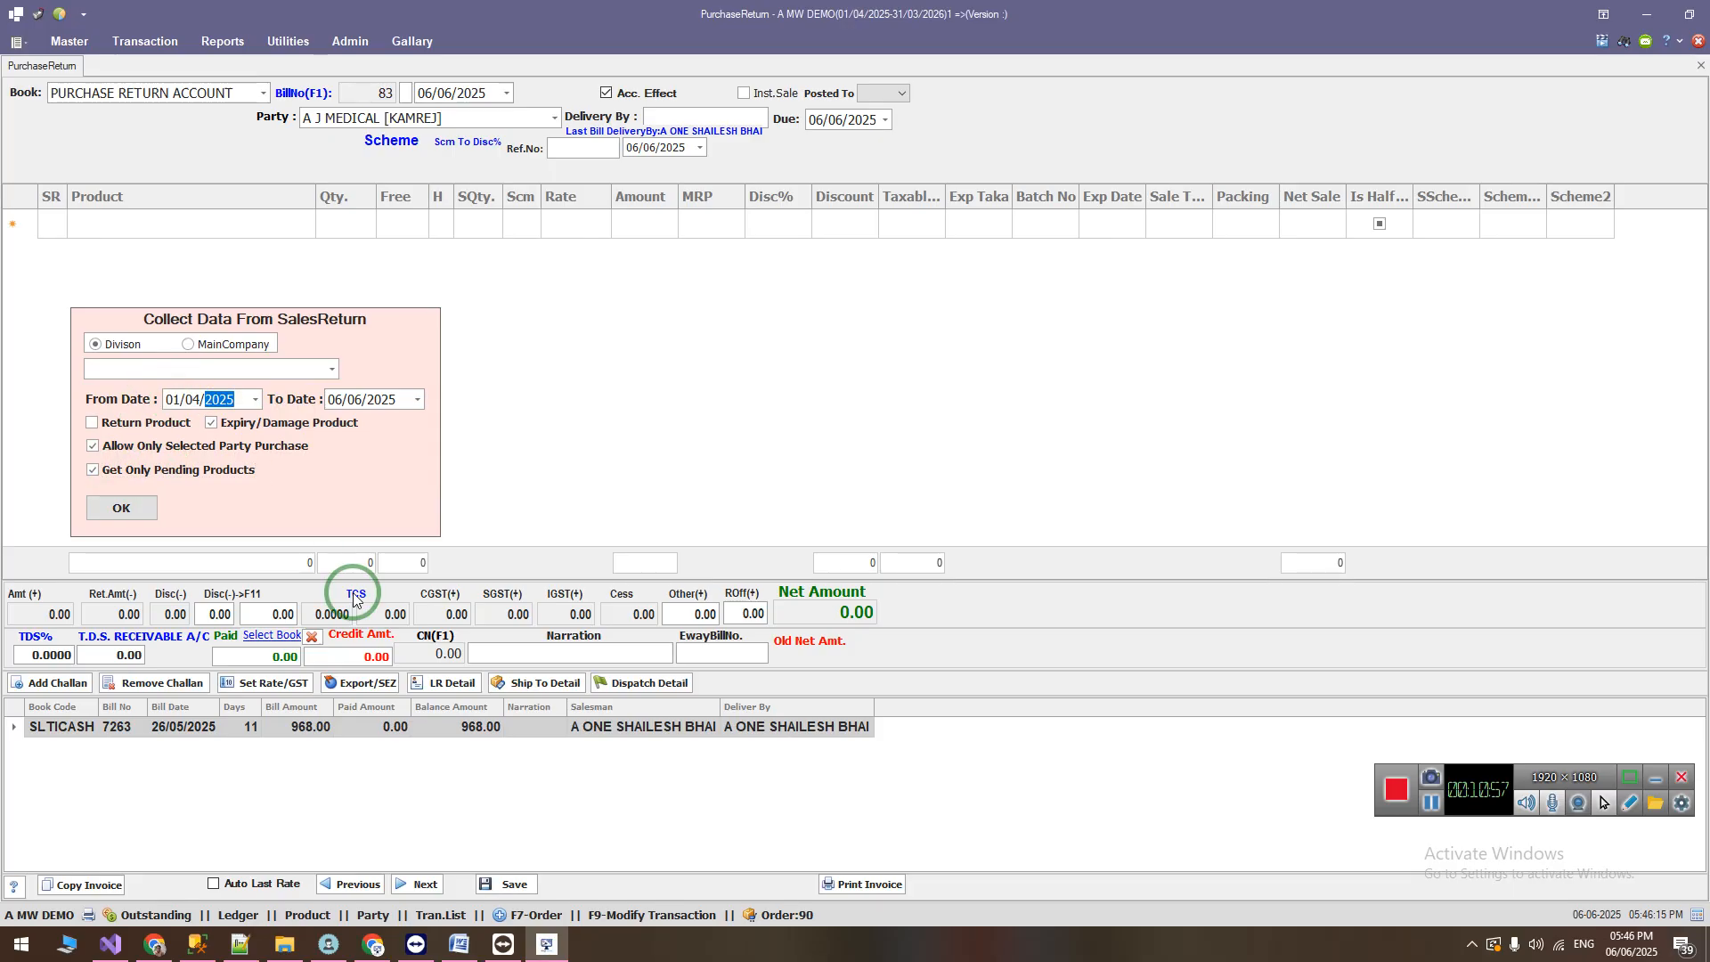
key(Tab)
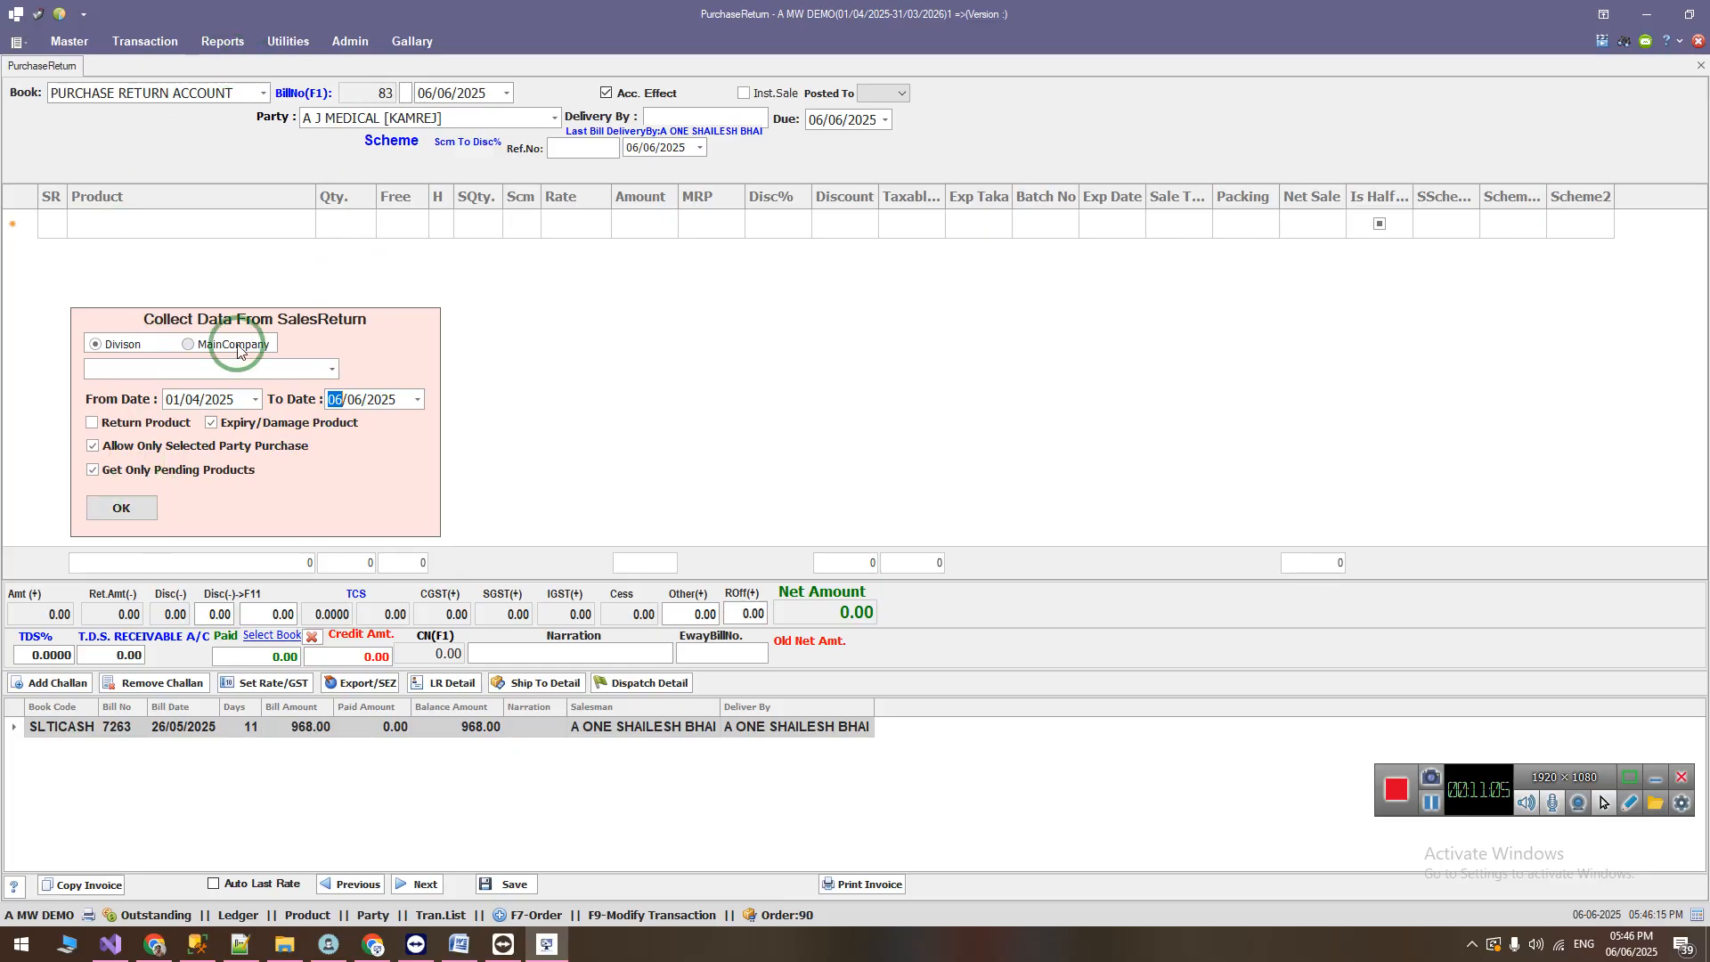
click(174, 400)
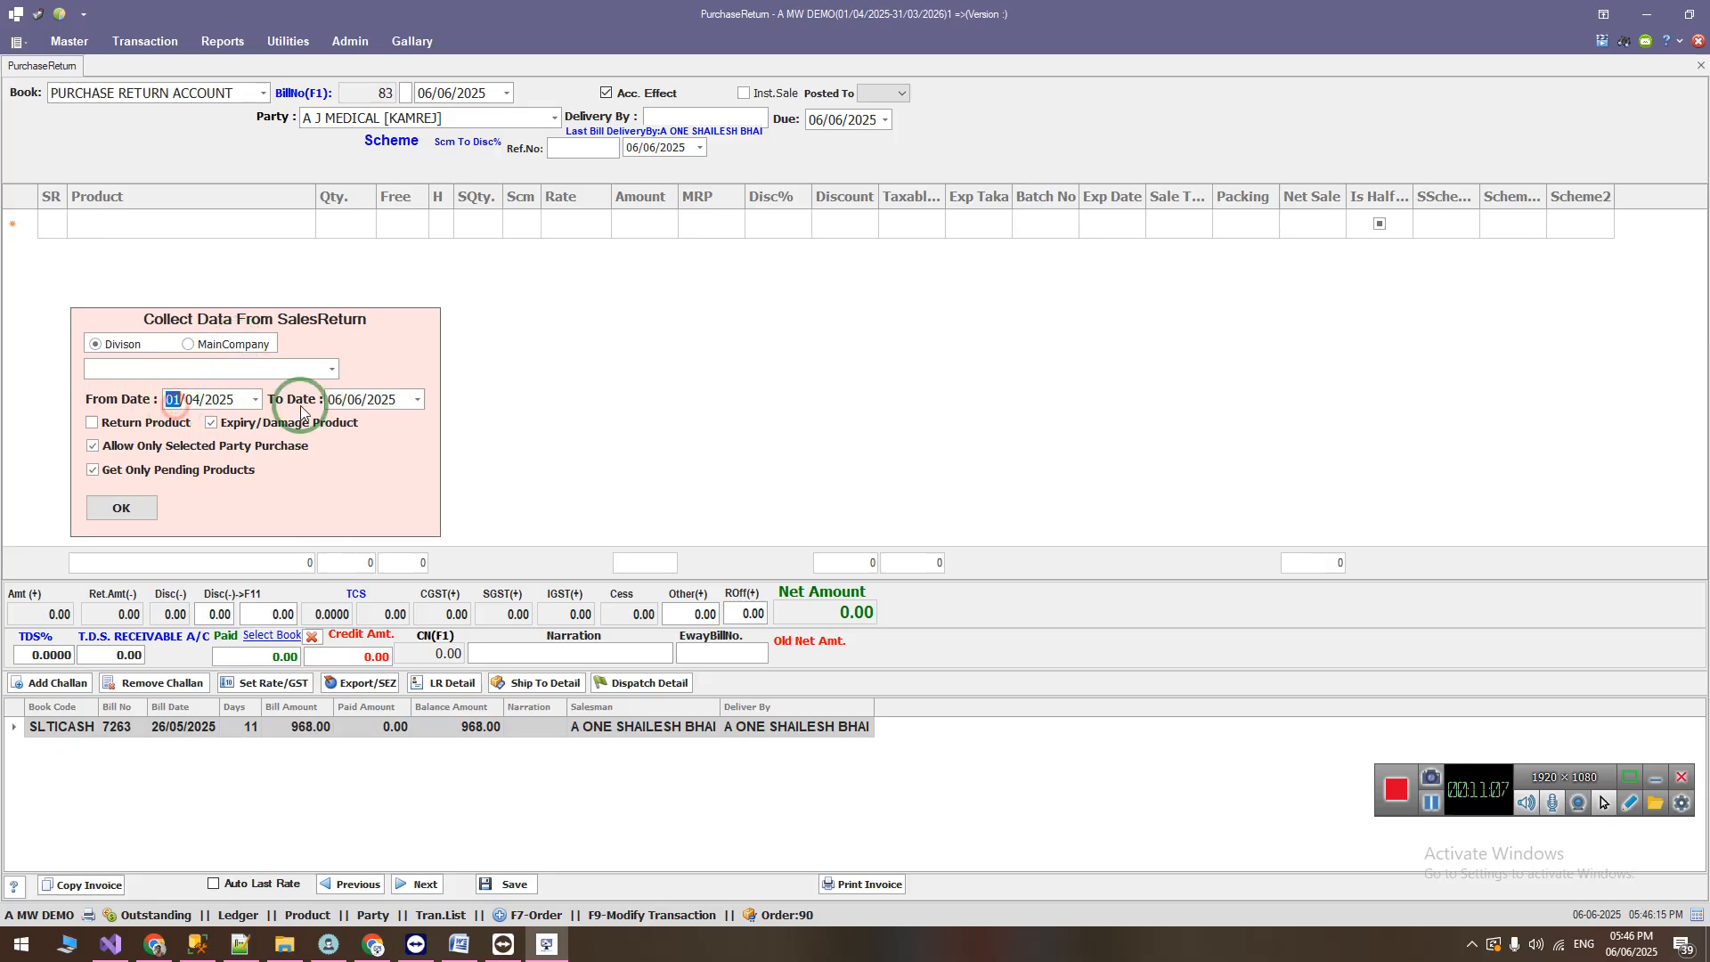
click(331, 399)
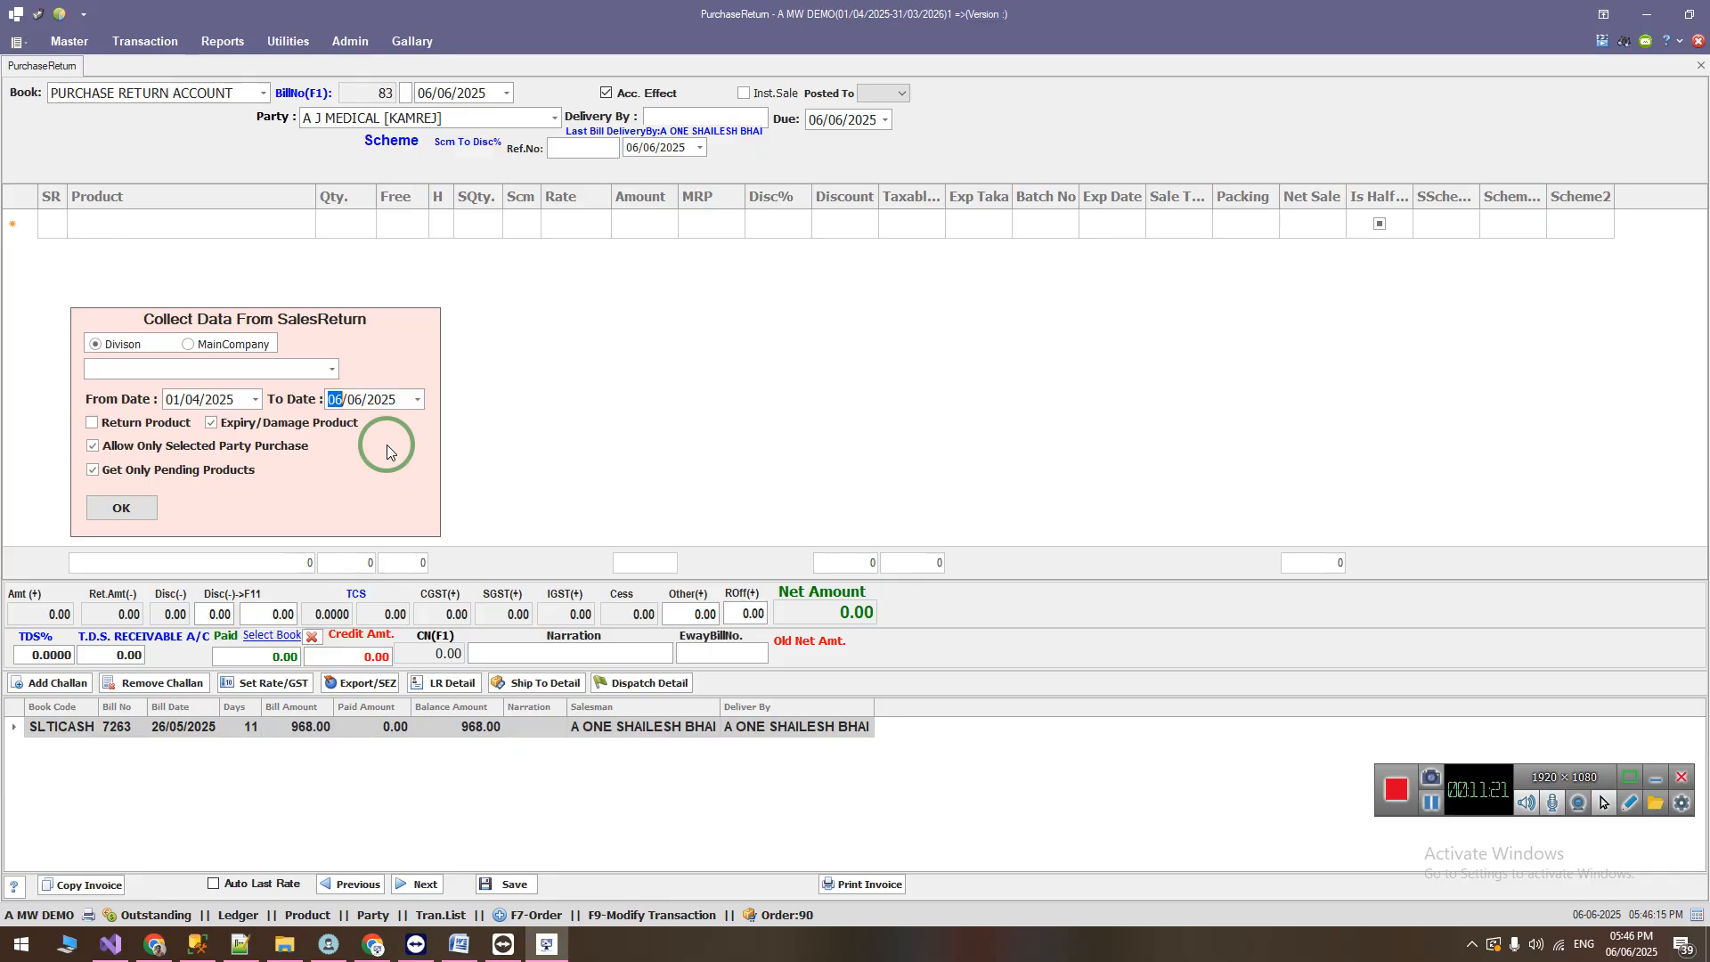
click(239, 464)
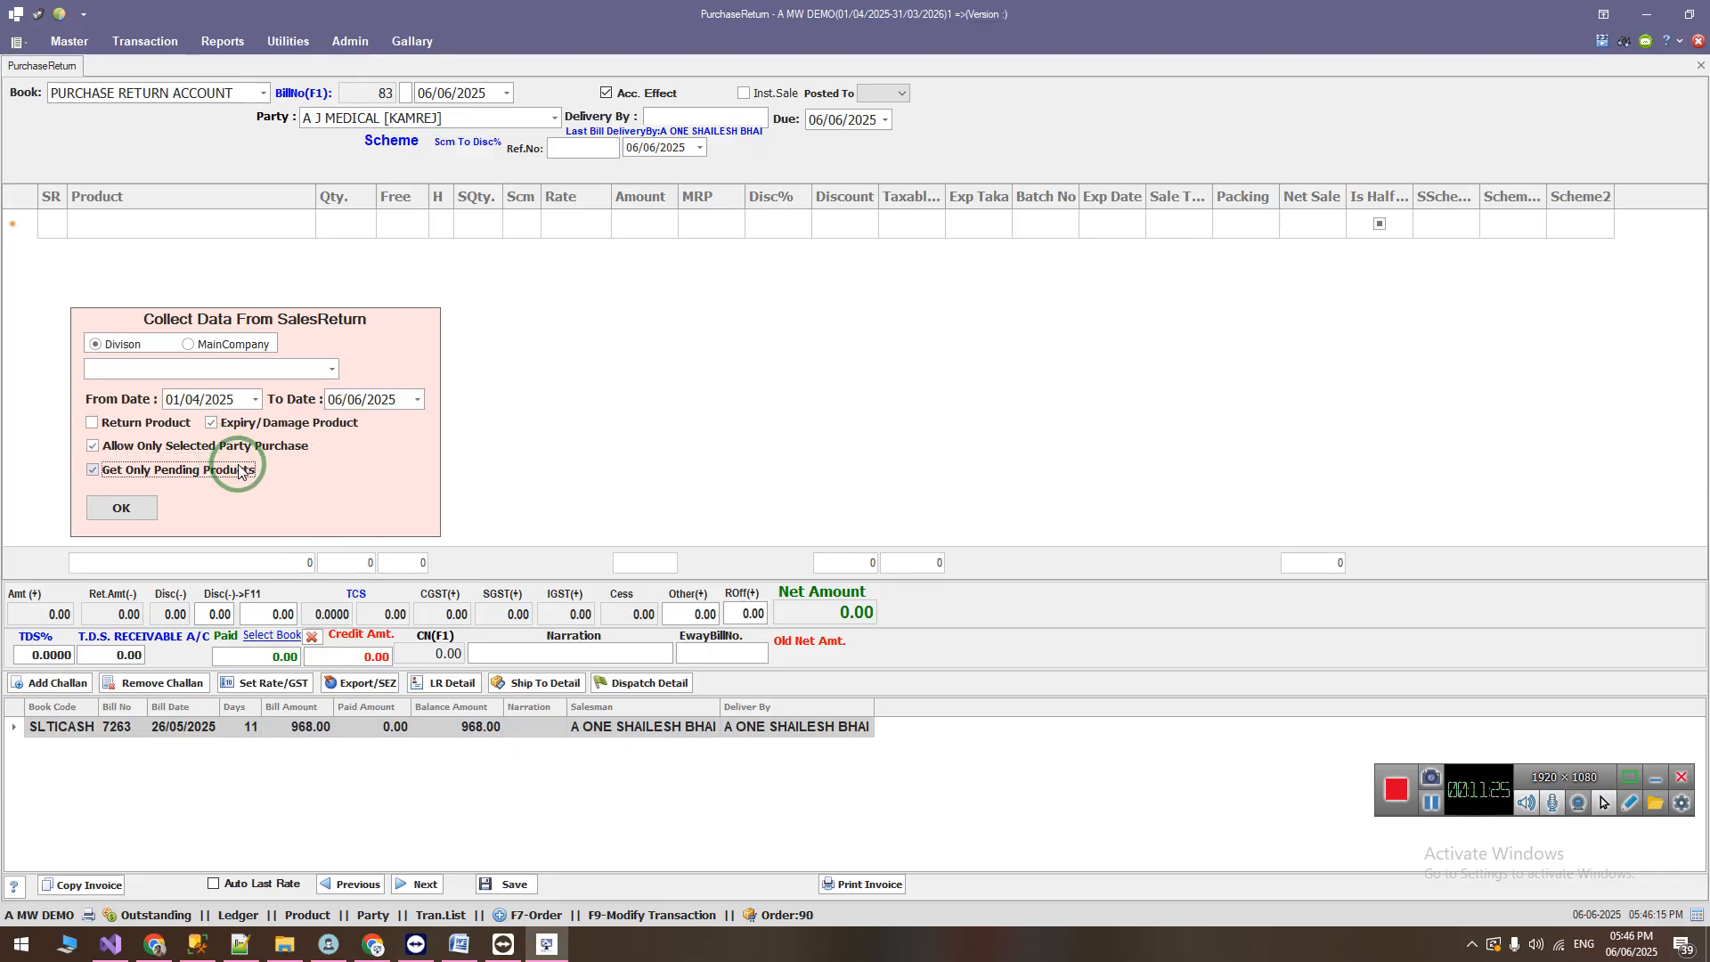
Step: Switch to the Word change list and review its items through to the end of the document
click(465, 948)
scroll(530, 482, up, 5)
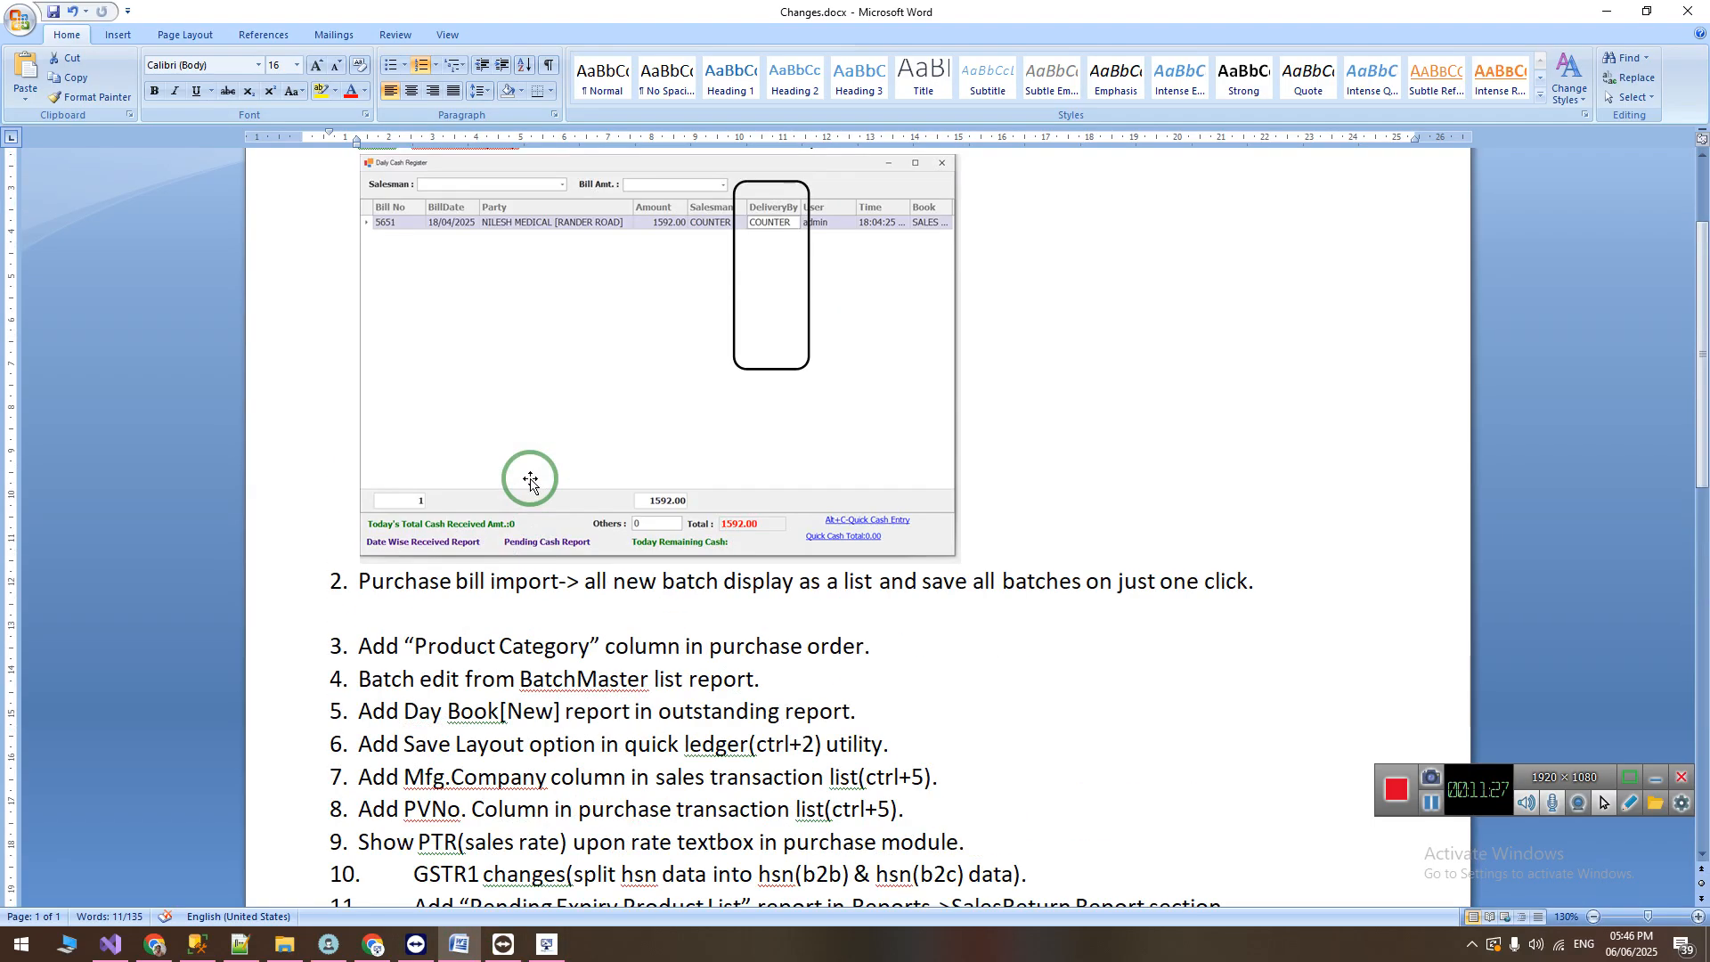
scroll(530, 481, down, 5)
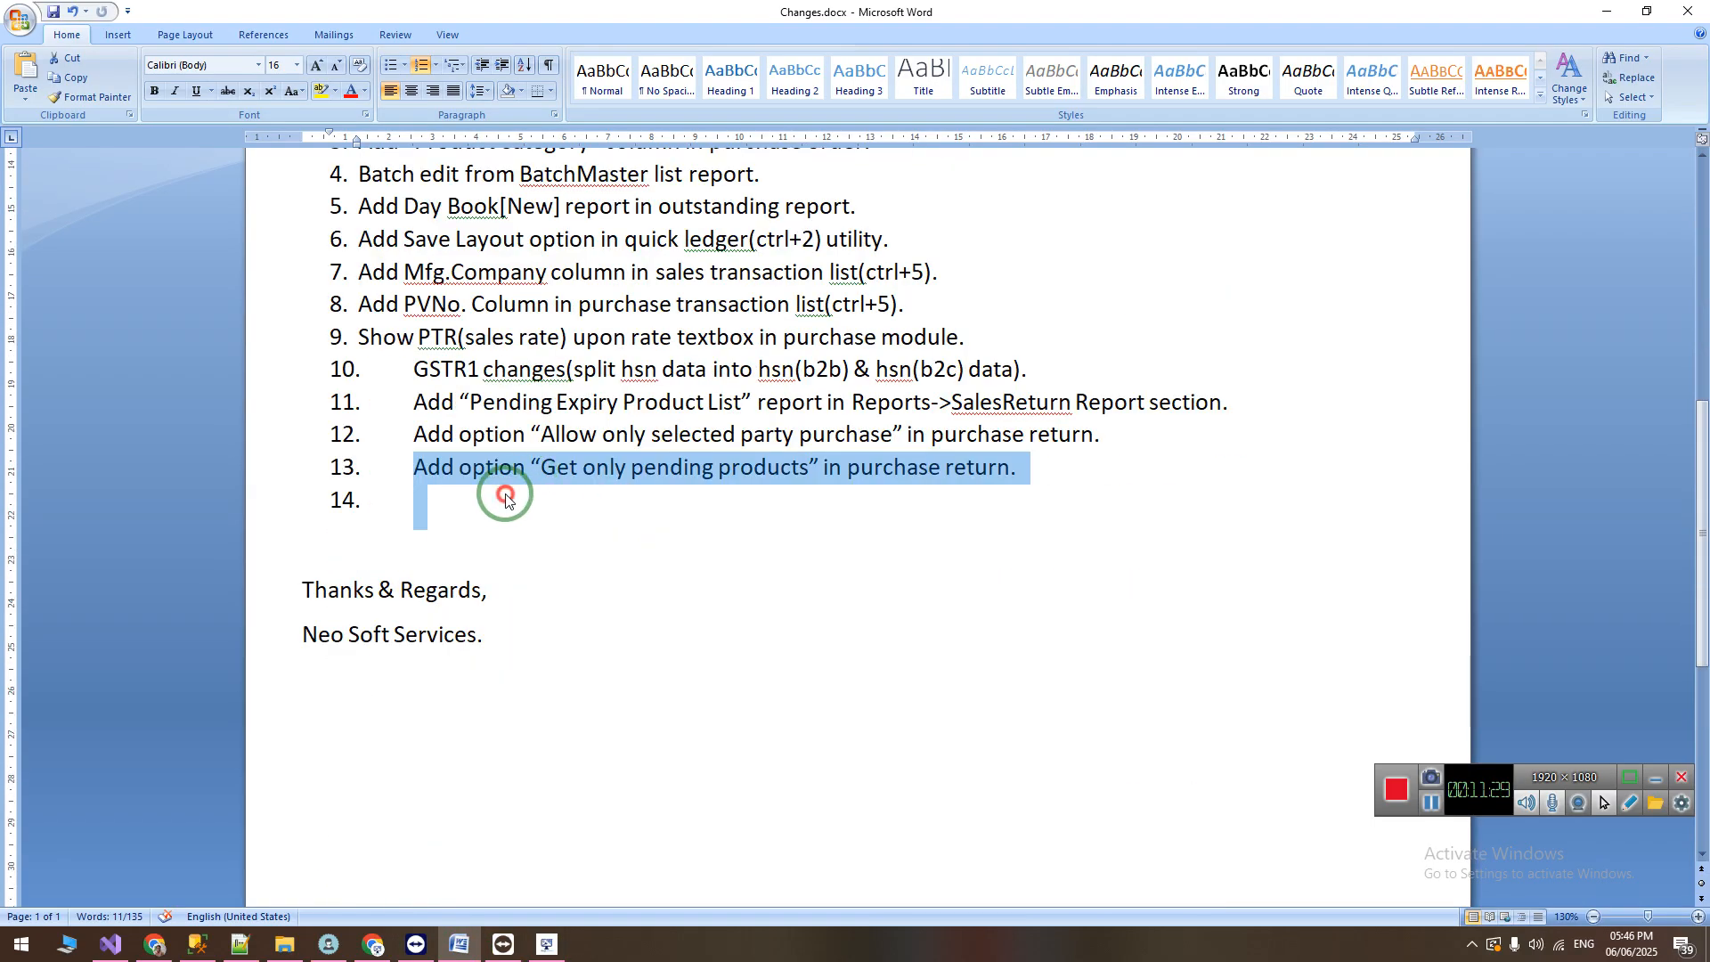